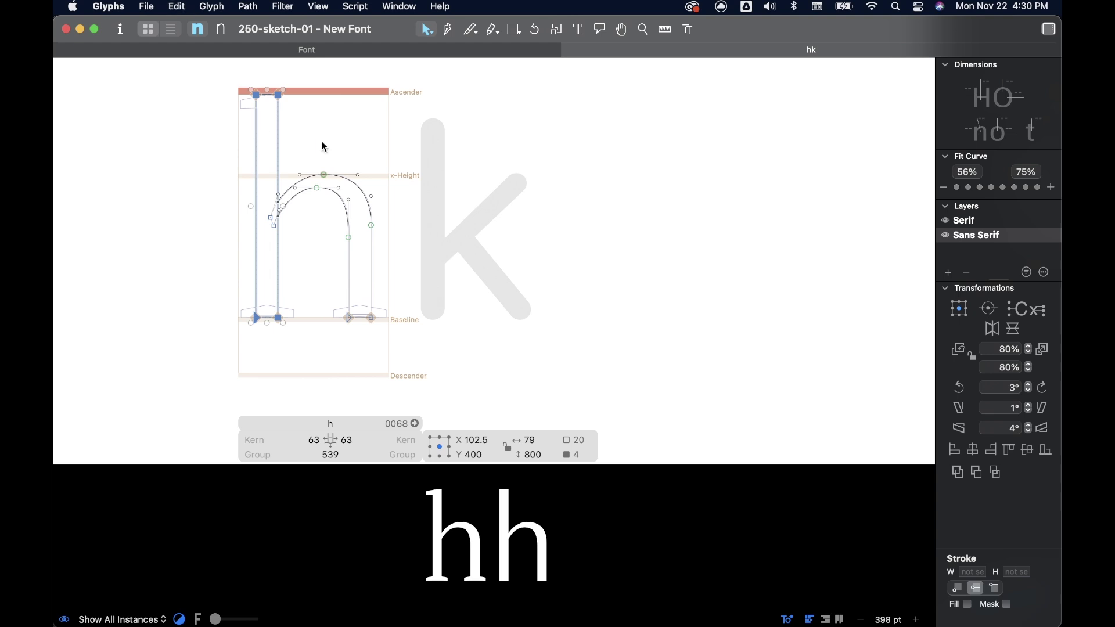
Step: Open the k glyph for editing, switch to the Sans Serif master and paste the copied h stem into it
{"action": "double_click", "coordinate": [494, 225]}
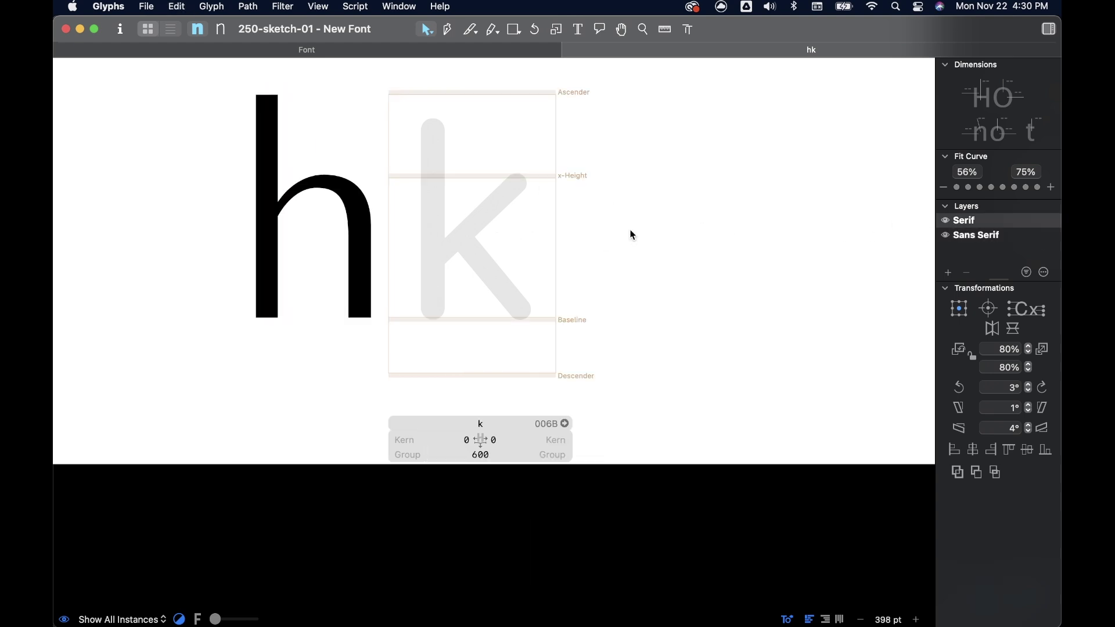
{"action": "left_click", "coordinate": [226, 34]}
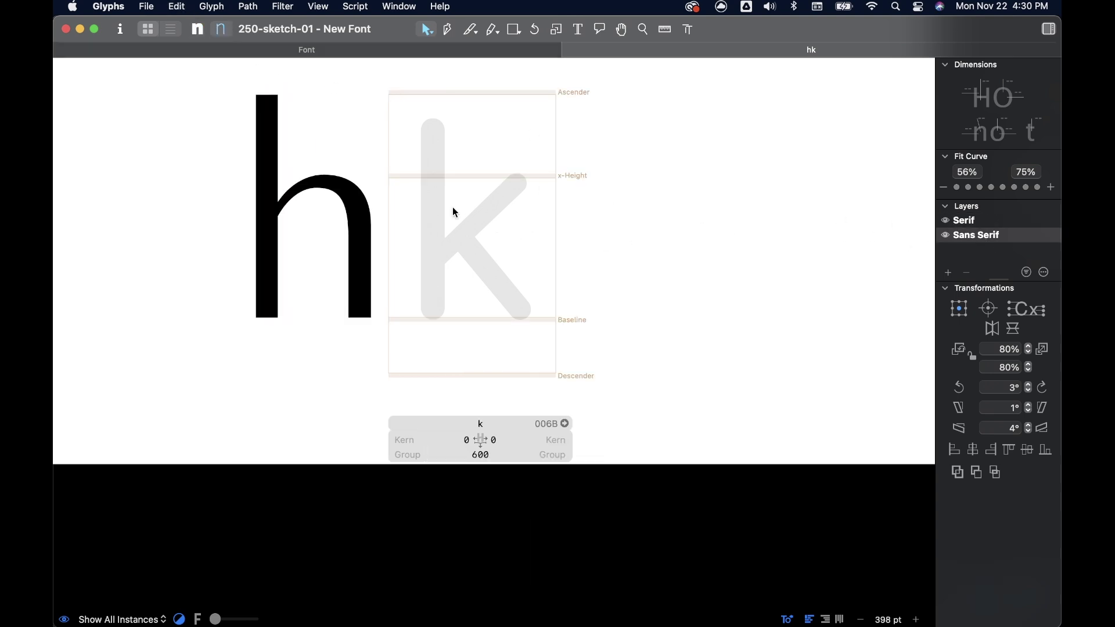
{"action": "key", "text": "super+v"}
{"action": "scroll", "coordinate": [451, 206], "scroll_direction": "up", "scroll_amount": 1}
{"action": "scroll", "coordinate": [451, 206], "scroll_direction": "left", "scroll_amount": 1}
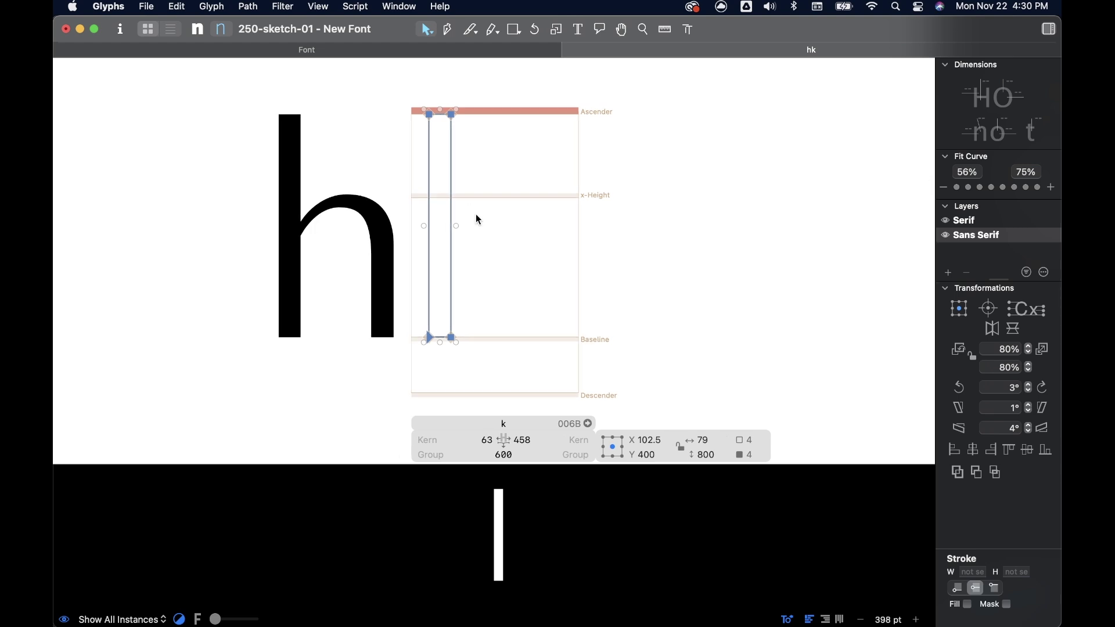
{"action": "left_click", "coordinate": [475, 214]}
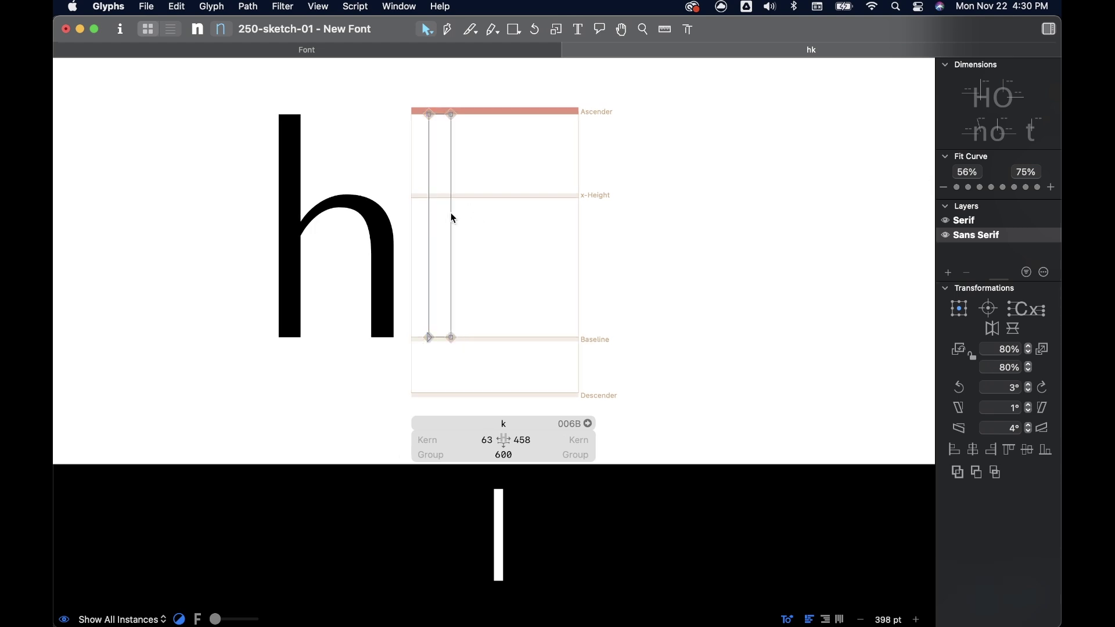
Step: Place a copy of the stem near the k's right side and add the h glyph as a reference component
{"action": "double_click", "coordinate": [452, 215]}
{"action": "left_click_drag", "start_coordinate": [454, 218], "coordinate": [550, 219]}
{"action": "right_click", "coordinate": [473, 236]}
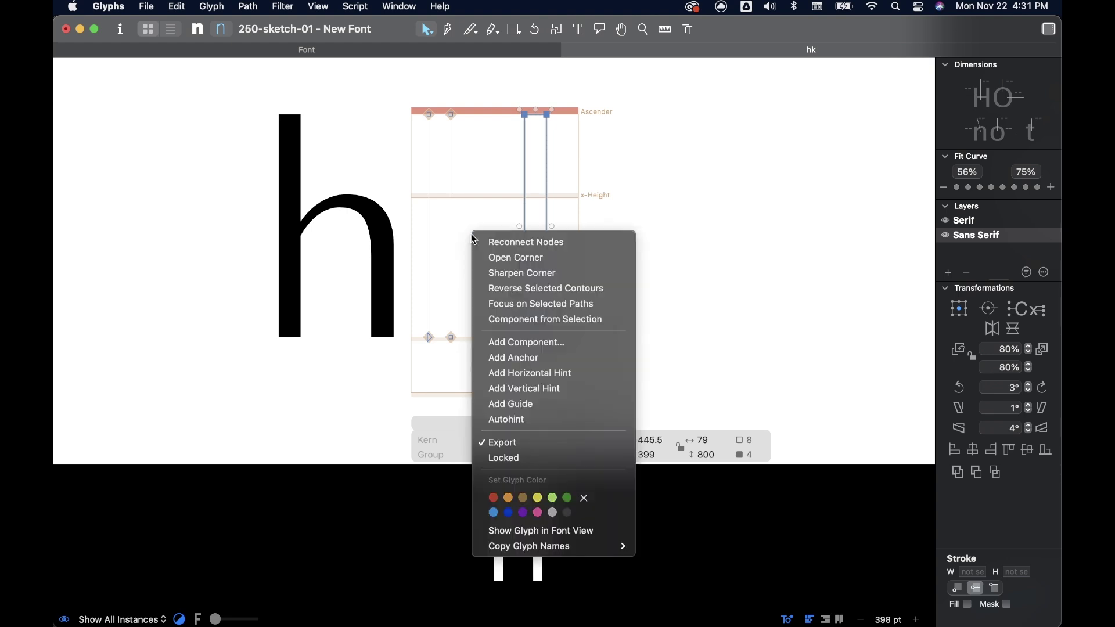
{"action": "left_click", "coordinate": [521, 343]}
{"action": "type", "text": "h"}
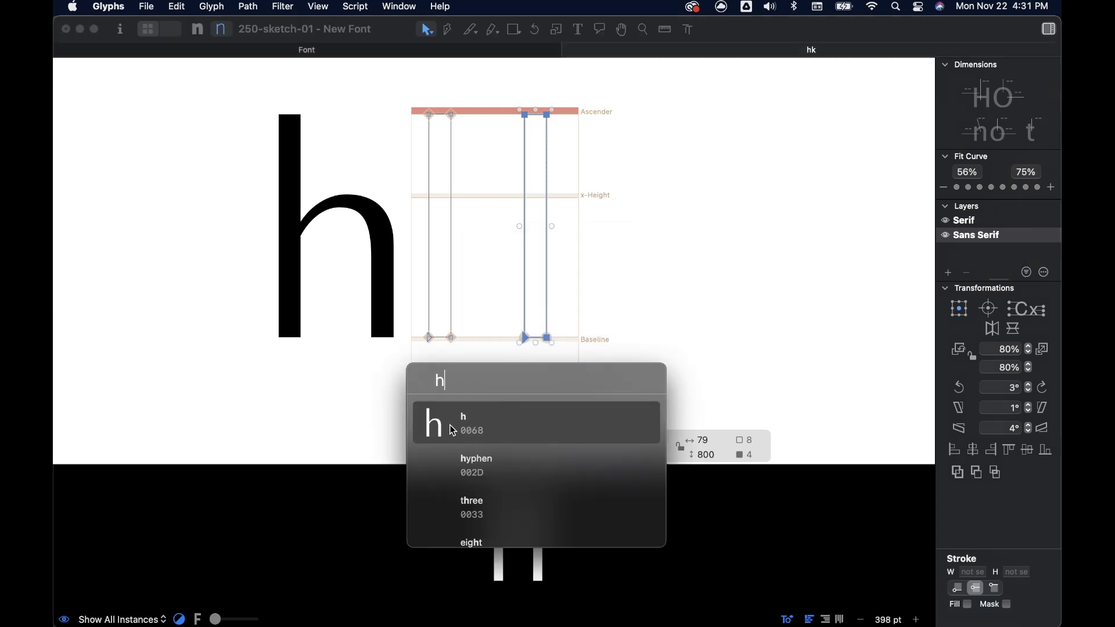
{"action": "key", "text": "Return"}
{"action": "left_click", "coordinate": [604, 225]}
Step: Slant the second stem into a diagonal leg by moving its top two nodes down to the middle of the main stem
{"action": "scroll", "coordinate": [567, 214], "scroll_direction": "up", "scroll_amount": 3}
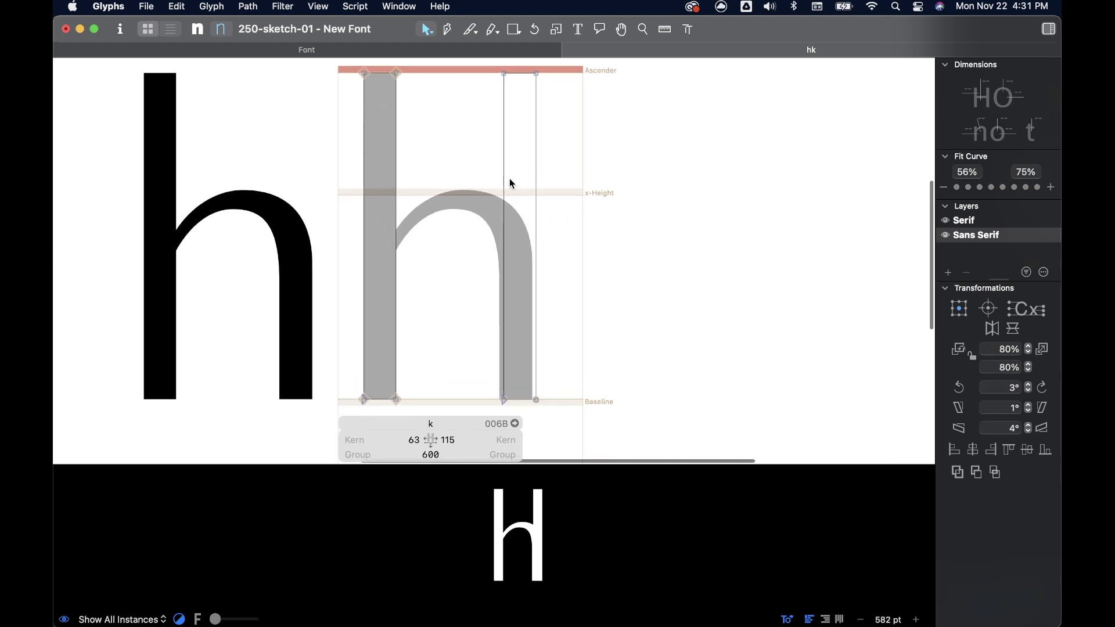
{"action": "left_click_drag", "start_coordinate": [492, 67], "coordinate": [398, 291]}
{"action": "left_click", "coordinate": [440, 243]}
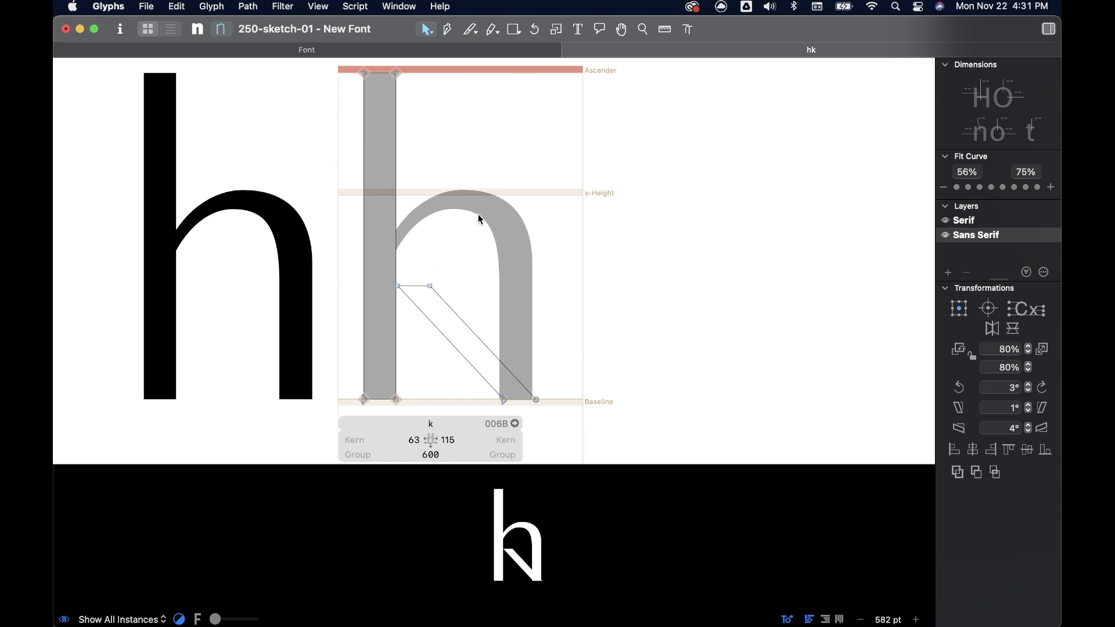
Step: Form the k's upper arm from a vertically flipped copy of the leg, aligned with the leg's inner nodes at the stem
{"action": "left_click", "coordinate": [487, 217]}
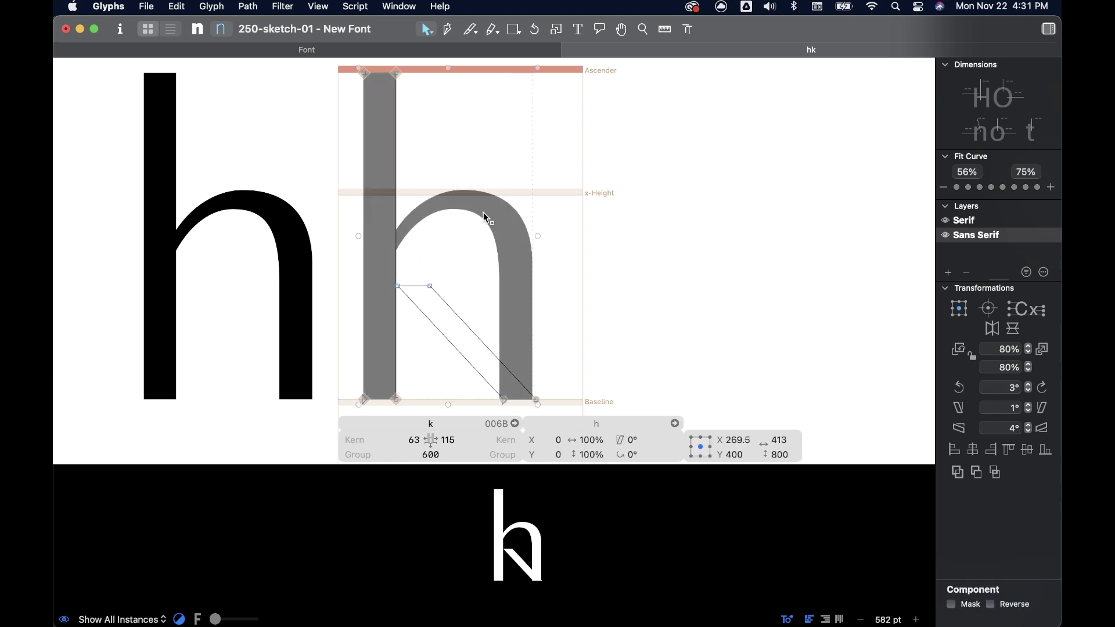
{"action": "left_click", "coordinate": [451, 312]}
{"action": "key", "text": "super+v"}
{"action": "left_click_drag", "start_coordinate": [434, 292], "coordinate": [459, 236]}
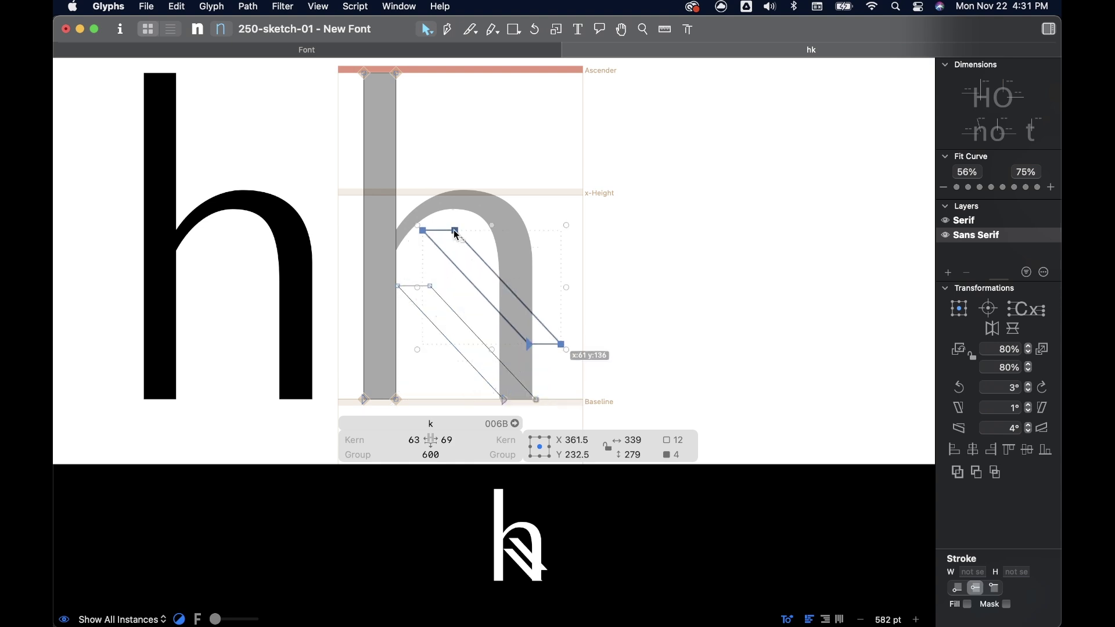
{"action": "left_click", "coordinate": [1014, 329]}
{"action": "left_click_drag", "start_coordinate": [425, 346], "coordinate": [402, 290]}
{"action": "left_click", "coordinate": [480, 176]}
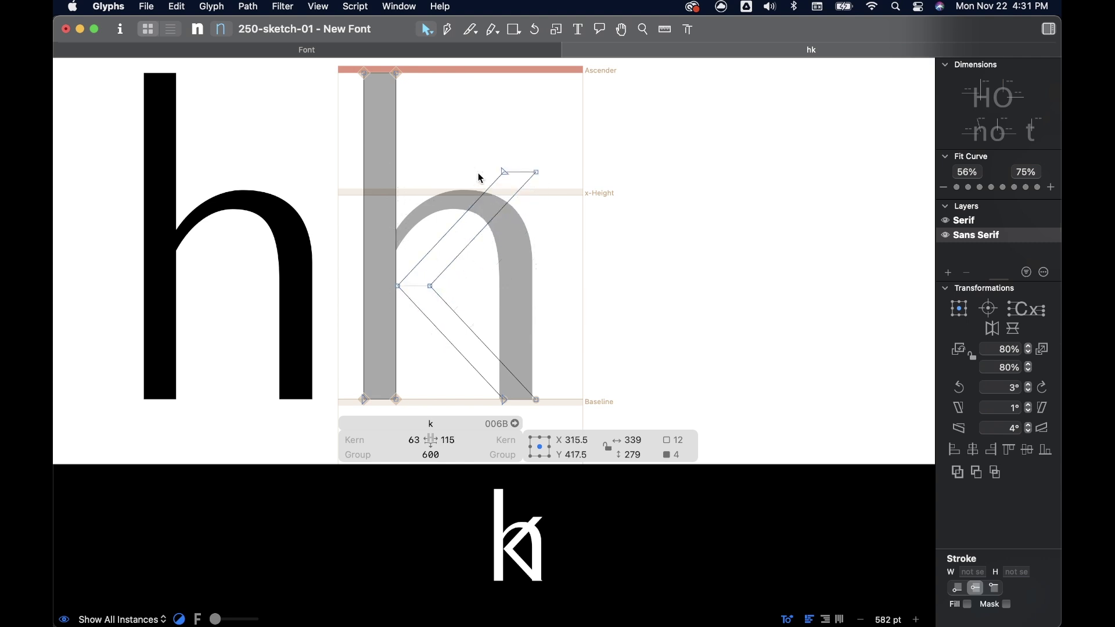
Step: Delete the h reference component and move the arm's two top nodes down-left to the x-height at Y 500
{"action": "left_click", "coordinate": [516, 243]}
{"action": "key", "text": "Delete"}
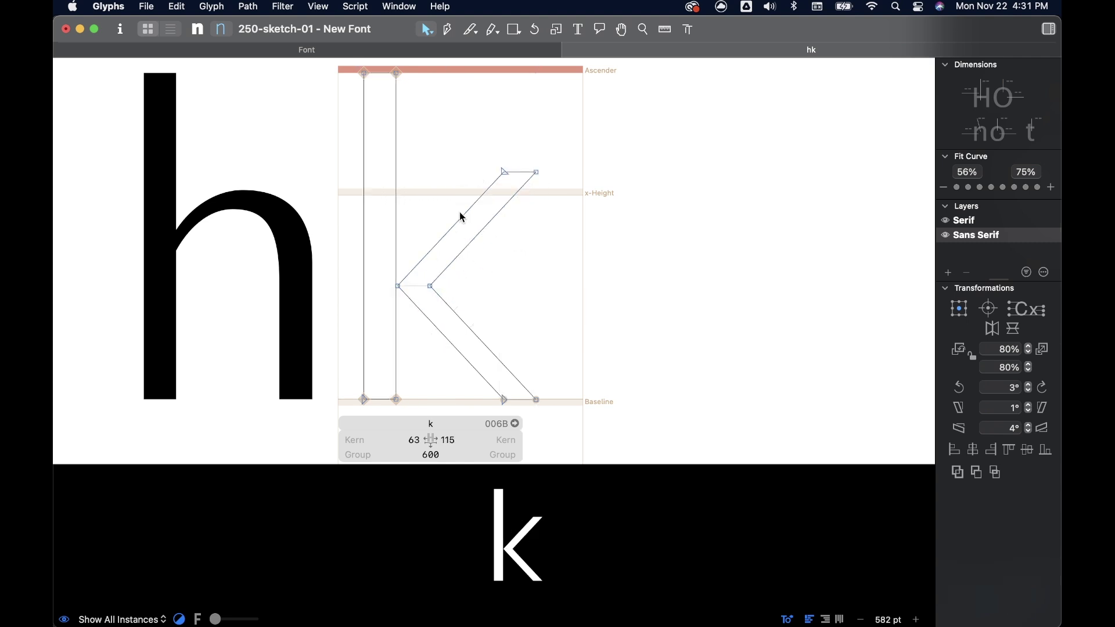
{"action": "left_click", "coordinate": [464, 214]}
{"action": "left_click", "coordinate": [493, 151]}
{"action": "scroll", "coordinate": [495, 151], "scroll_direction": "up", "scroll_amount": 5}
{"action": "left_click_drag", "start_coordinate": [478, 156], "coordinate": [578, 200]}
{"action": "left_click_drag", "start_coordinate": [507, 184], "coordinate": [481, 220]}
{"action": "left_click", "coordinate": [561, 289]}
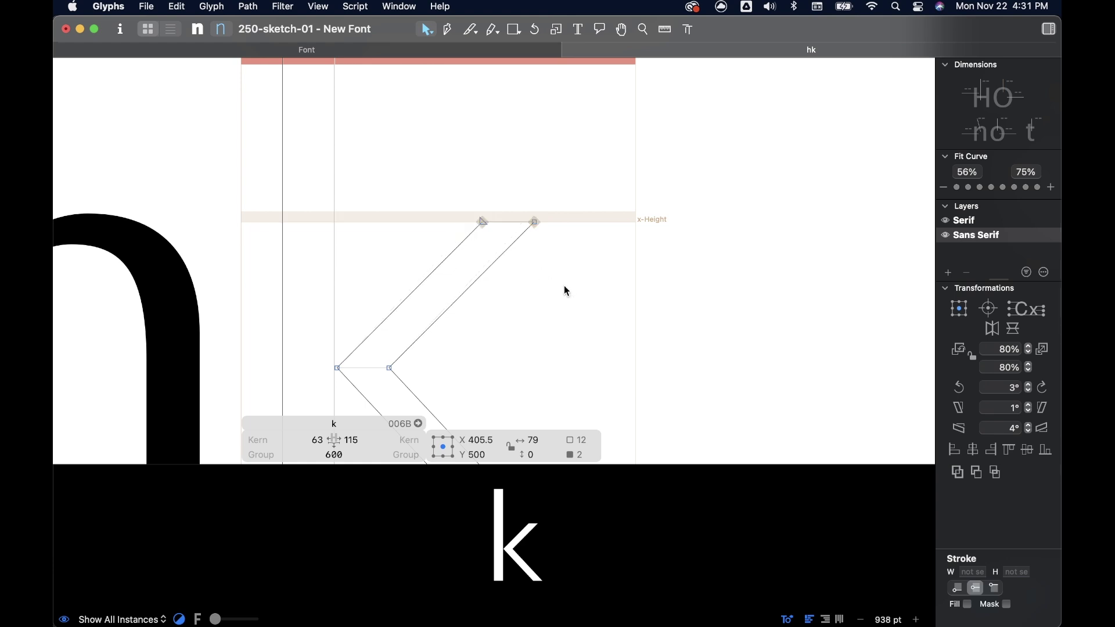
Step: Thin the k's upper arm by moving its left edge 30 units to the right
{"action": "scroll", "coordinate": [432, 312], "scroll_direction": "down", "scroll_amount": 3}
{"action": "scroll", "coordinate": [432, 312], "scroll_direction": "down", "scroll_amount": 2}
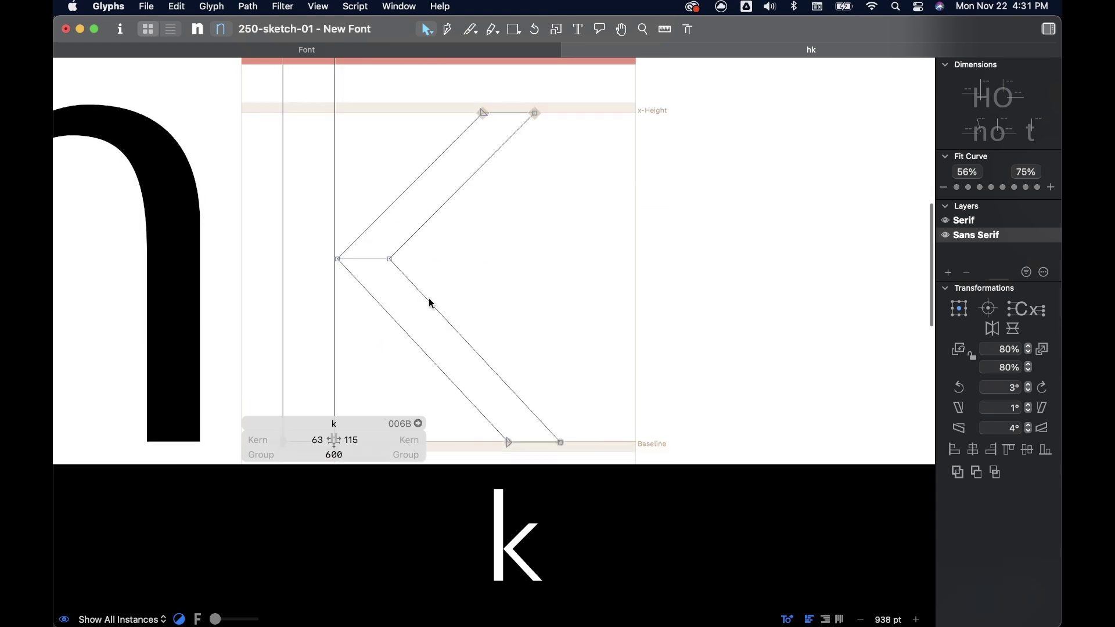
{"action": "left_click", "coordinate": [422, 217]}
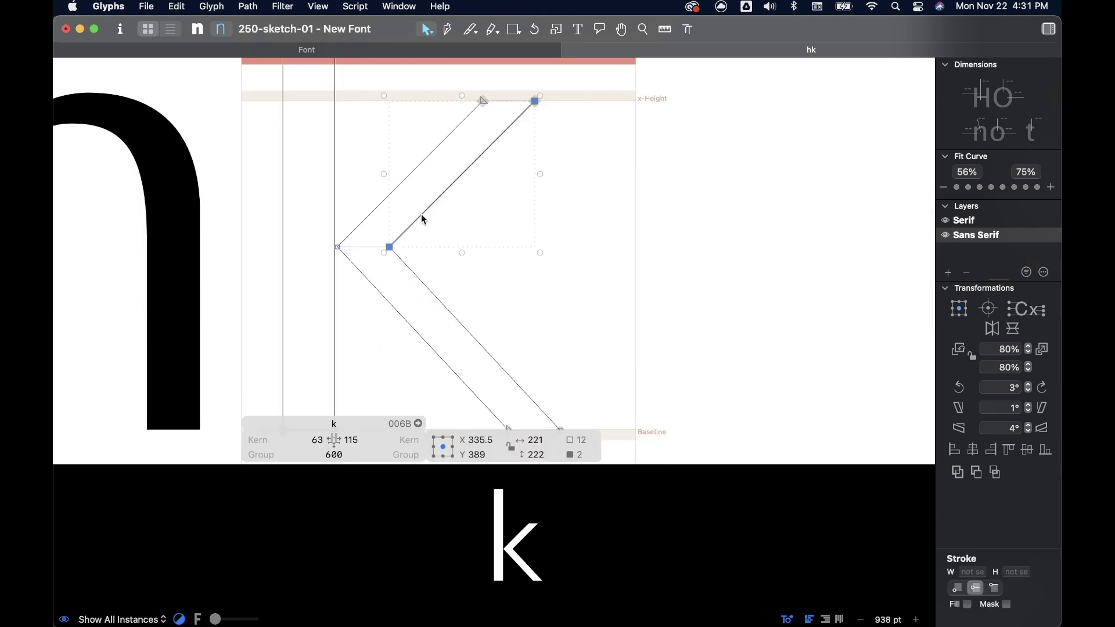
{"action": "left_click", "coordinate": [383, 207]}
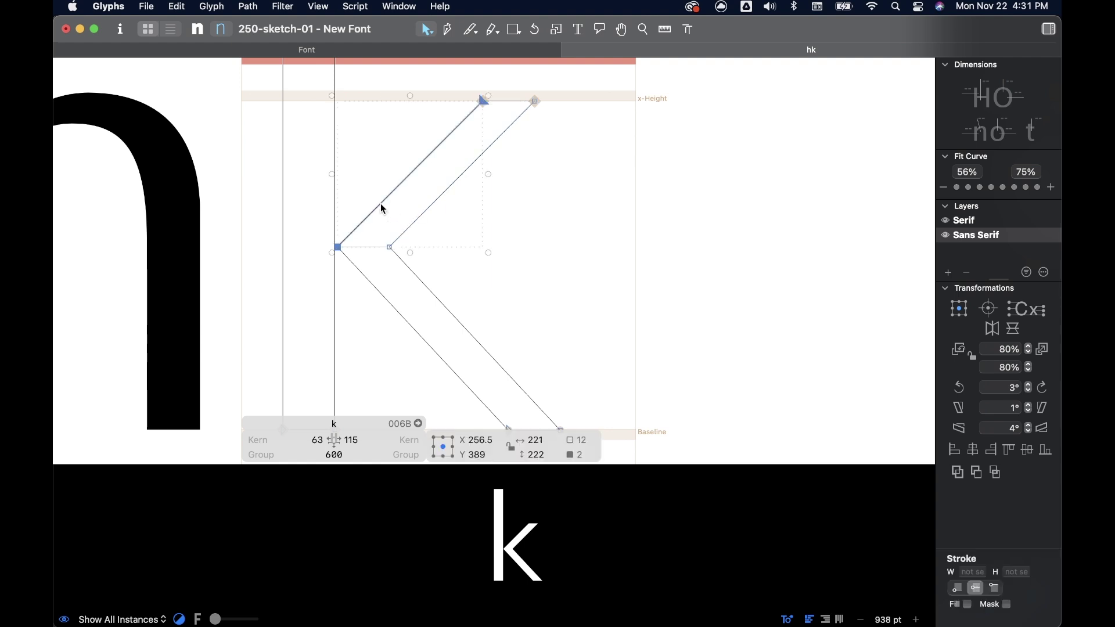
{"action": "key", "text": "shift+Right"}
{"action": "key", "text": "shift+Right"}
{"action": "key", "text": "shift+Right"}
{"action": "key", "text": "shift+Right"}
{"action": "key", "text": "shift+Right"}
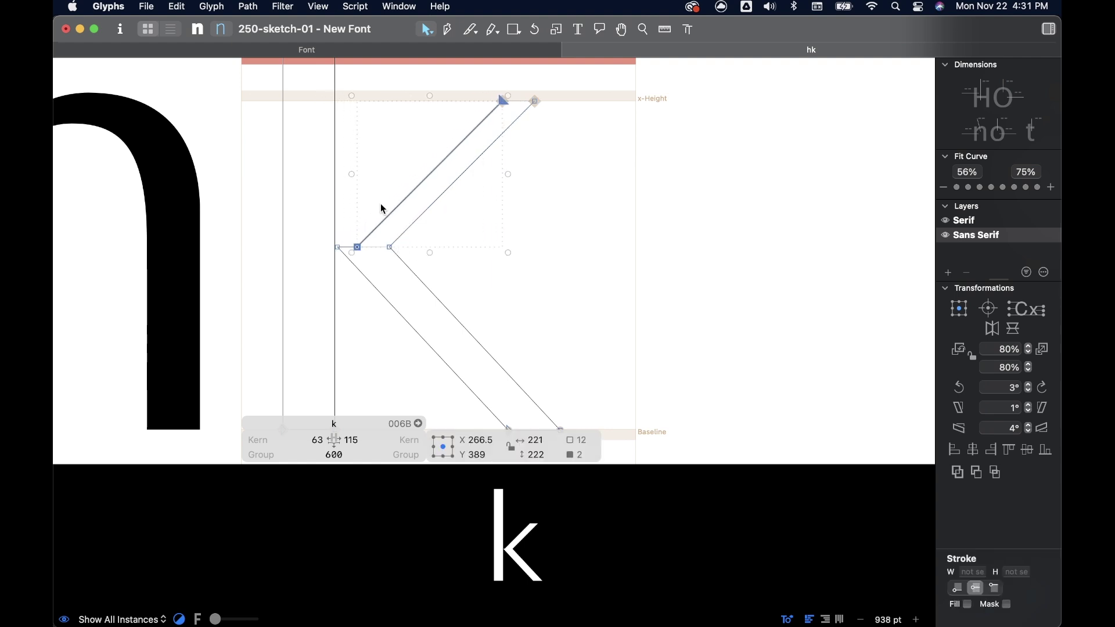
{"action": "key", "text": "shift+Left"}
{"action": "key", "text": "shift+Left"}
Step: Move the arm and leg's inner nodes down and left so they meet at the stem at about Y 248
{"action": "scroll", "coordinate": [523, 247], "scroll_direction": "left", "scroll_amount": 3}
{"action": "left_click", "coordinate": [421, 249]}
{"action": "left_click_drag", "start_coordinate": [417, 249], "coordinate": [395, 267]}
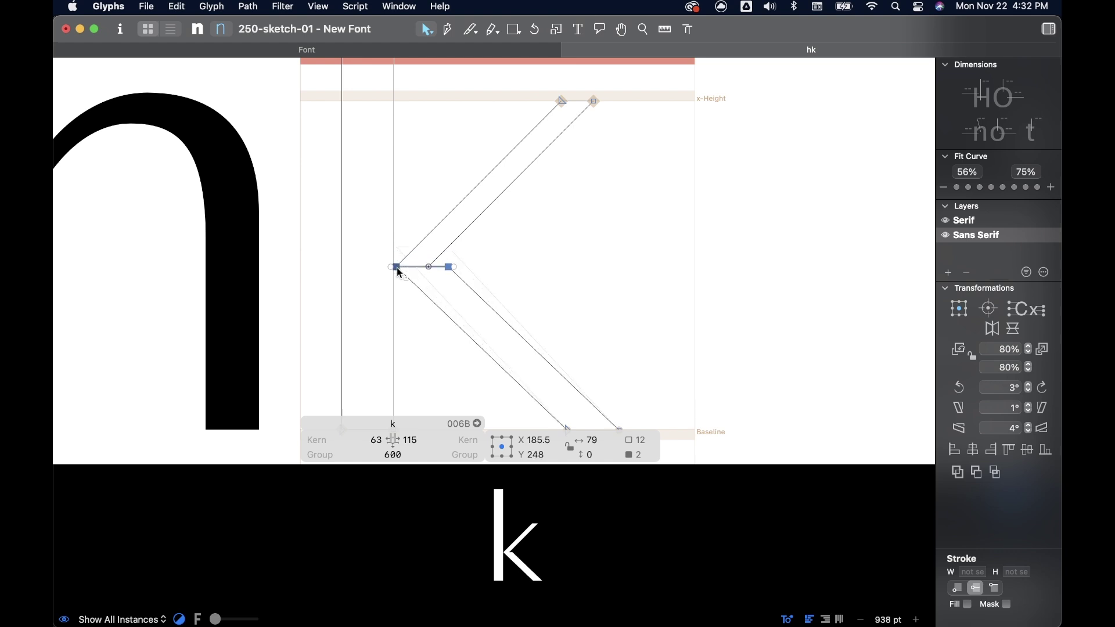
{"action": "left_click", "coordinate": [548, 259]}
Step: Preview the k, then extend the leg's right edge up into the arm, with its inner node at about X 203, Y 269
{"action": "scroll", "coordinate": [546, 257], "scroll_direction": "down", "scroll_amount": 5}
{"action": "key", "text": "space"}
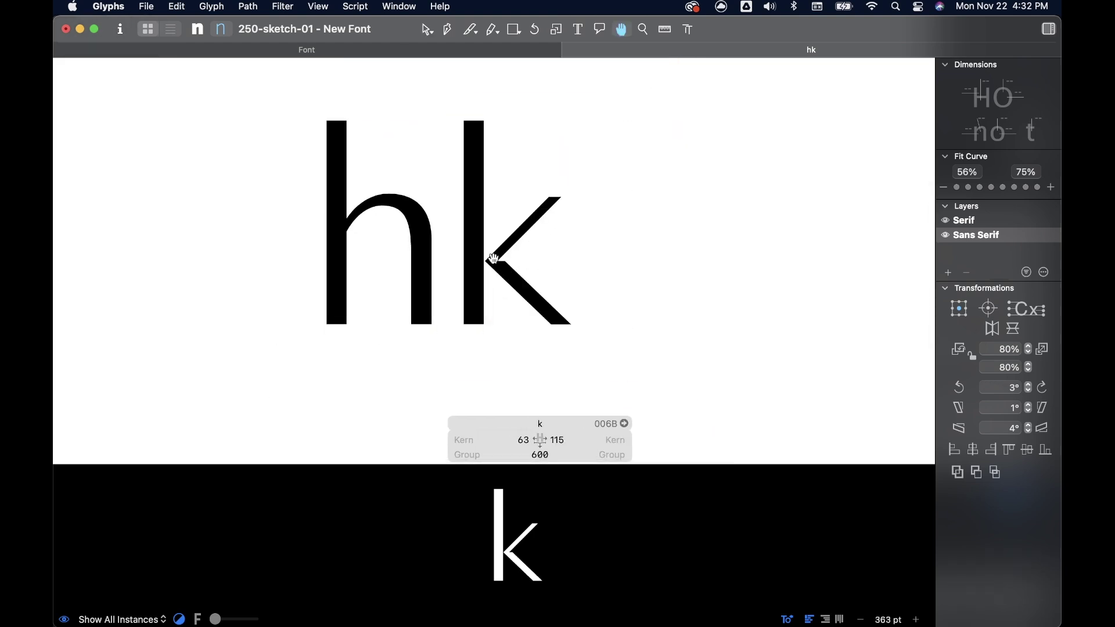
{"action": "scroll", "coordinate": [503, 268], "scroll_direction": "up", "scroll_amount": 5}
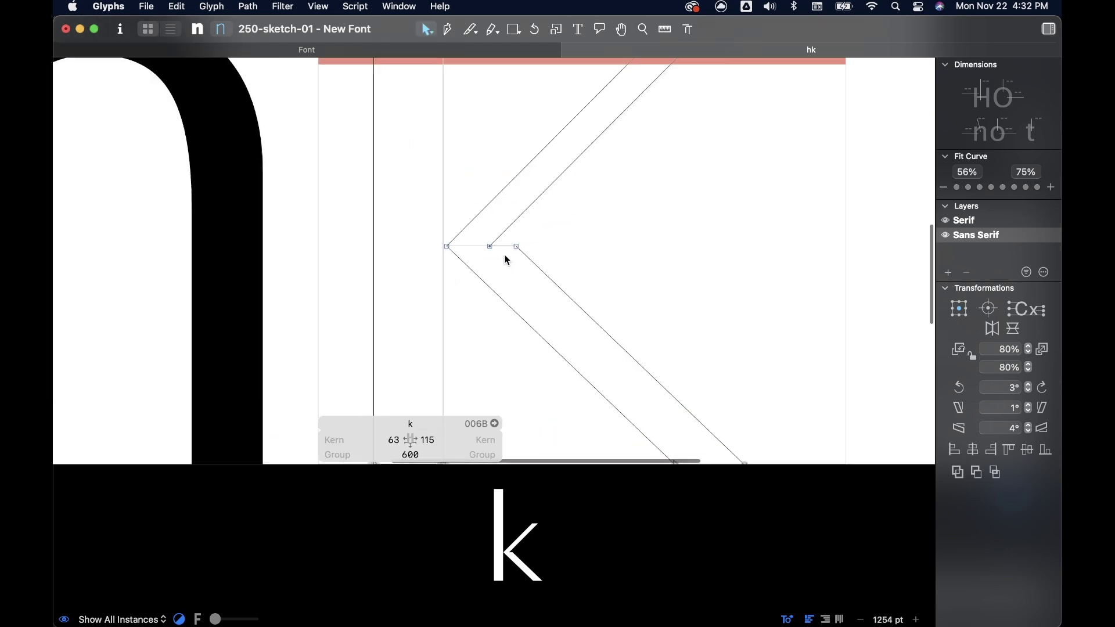
{"action": "left_click", "coordinate": [505, 234]}
{"action": "left_click_drag", "start_coordinate": [505, 235], "coordinate": [497, 225]}
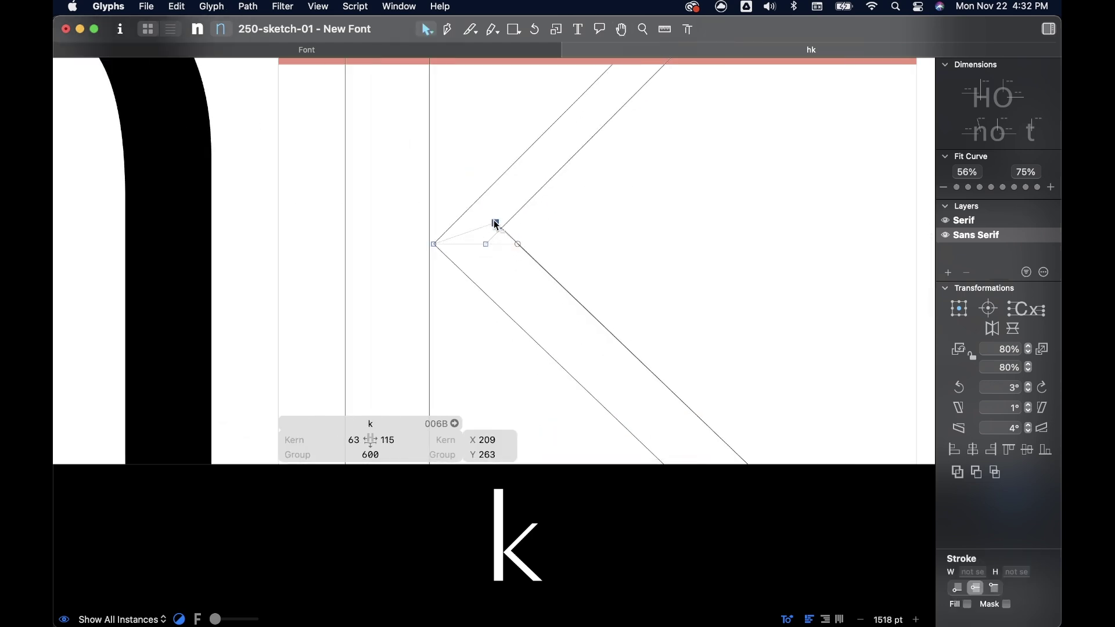
{"action": "scroll", "coordinate": [493, 234], "scroll_direction": "down", "scroll_amount": 3}
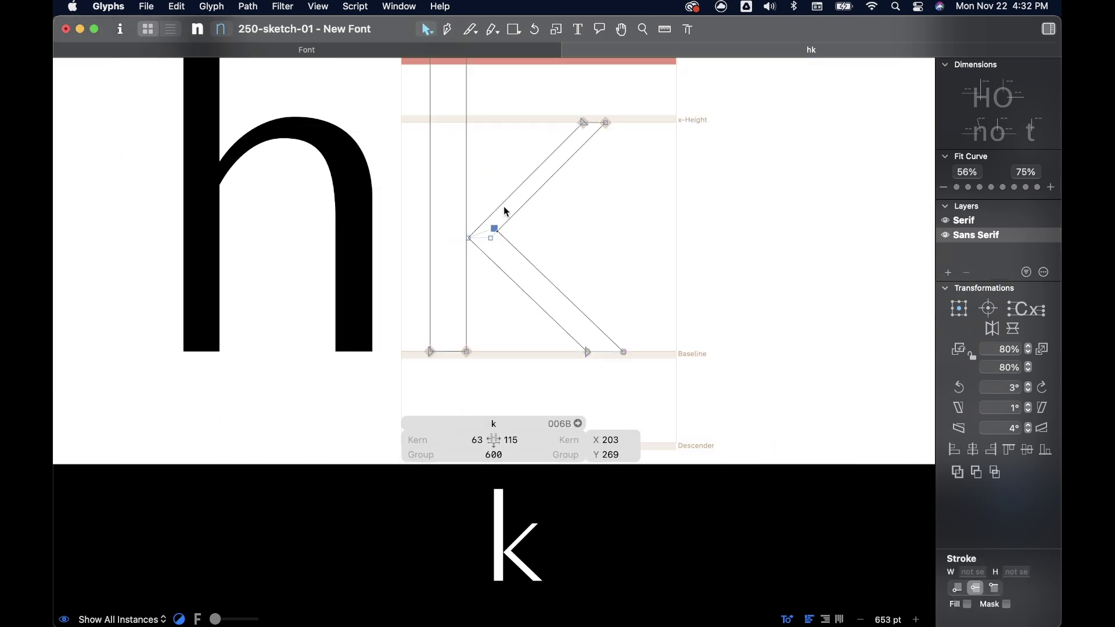
Step: Select all the inner nodes of the arm and leg and shift them left so they overlap the stem
{"action": "mouse_move", "coordinate": [524, 219]}
{"action": "left_mouse_down"}
{"action": "mouse_move", "coordinate": [473, 254]}
{"action": "mouse_move", "coordinate": [455, 237]}
{"action": "left_mouse_up"}
{"action": "left_click", "coordinate": [615, 227]}
{"action": "scroll", "coordinate": [573, 299], "scroll_direction": "up", "scroll_amount": 3}
{"action": "scroll", "coordinate": [572, 299], "scroll_direction": "down", "scroll_amount": 2}
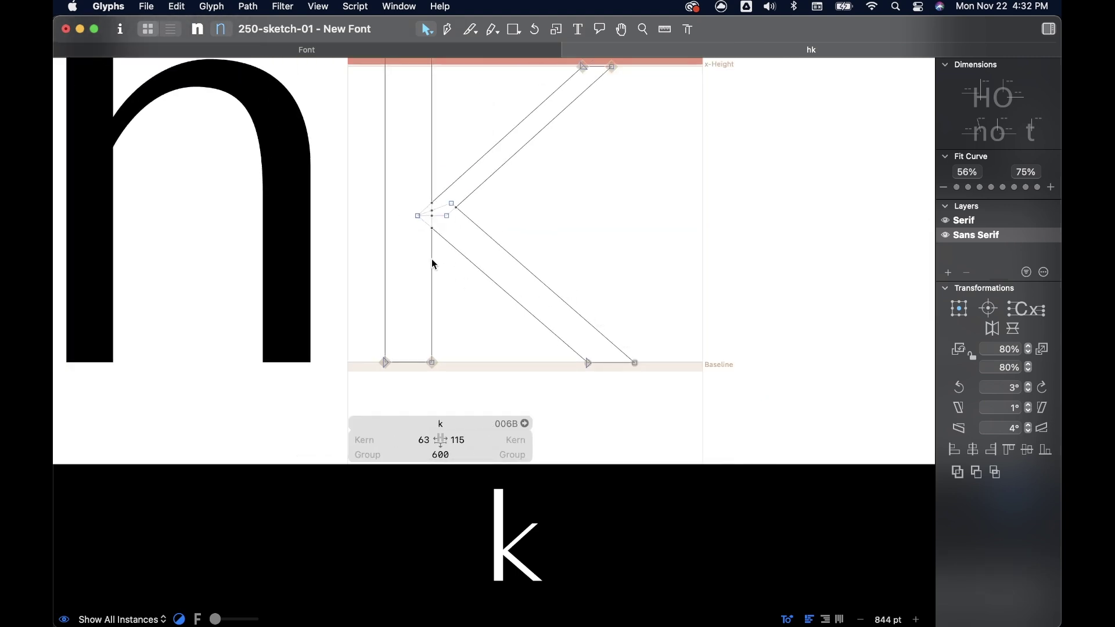
Step: Thicken the k's leg by moving its right edge 30 units to the right
{"action": "left_click", "coordinate": [485, 235]}
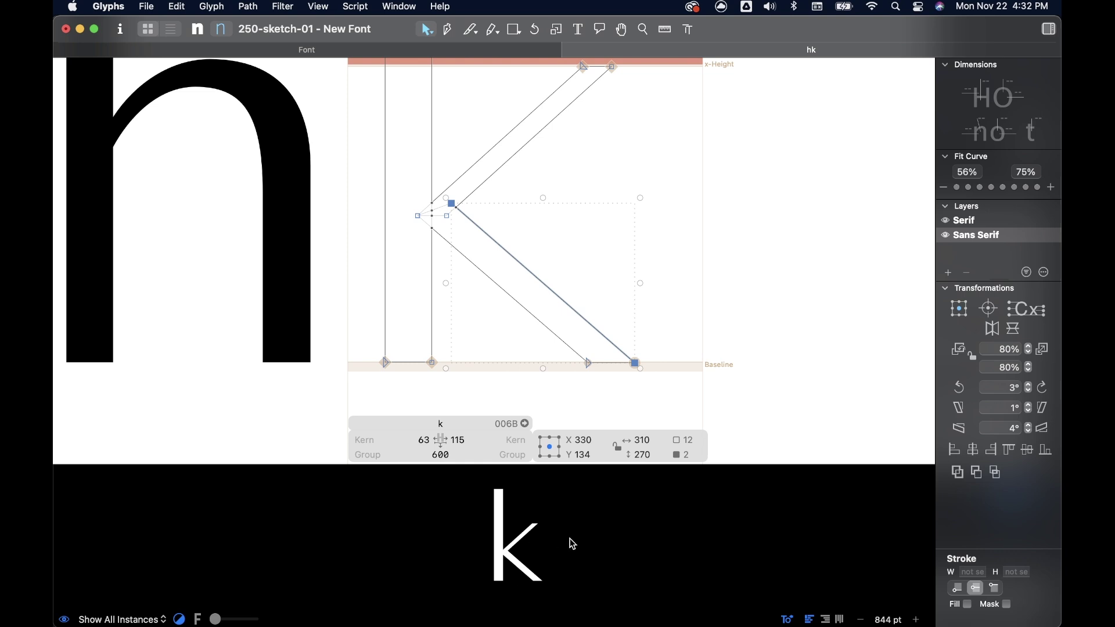
{"action": "scroll", "coordinate": [607, 310], "scroll_direction": "up", "scroll_amount": 1}
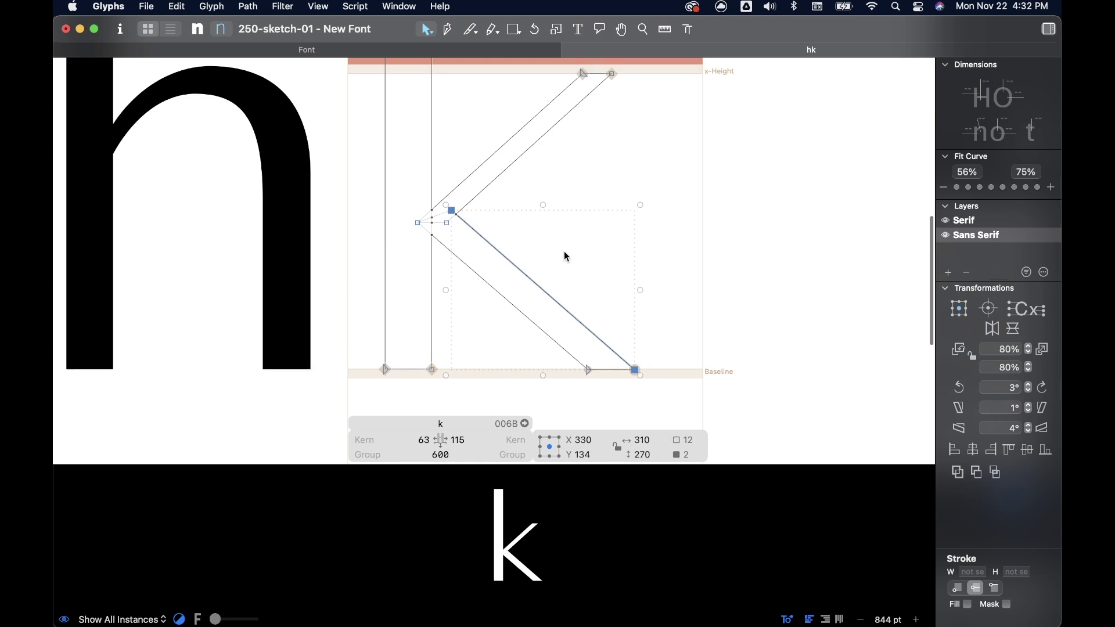
{"action": "key", "text": "shift+Right"}
{"action": "key", "text": "shift+Right"}
{"action": "key", "text": "shift+Right"}
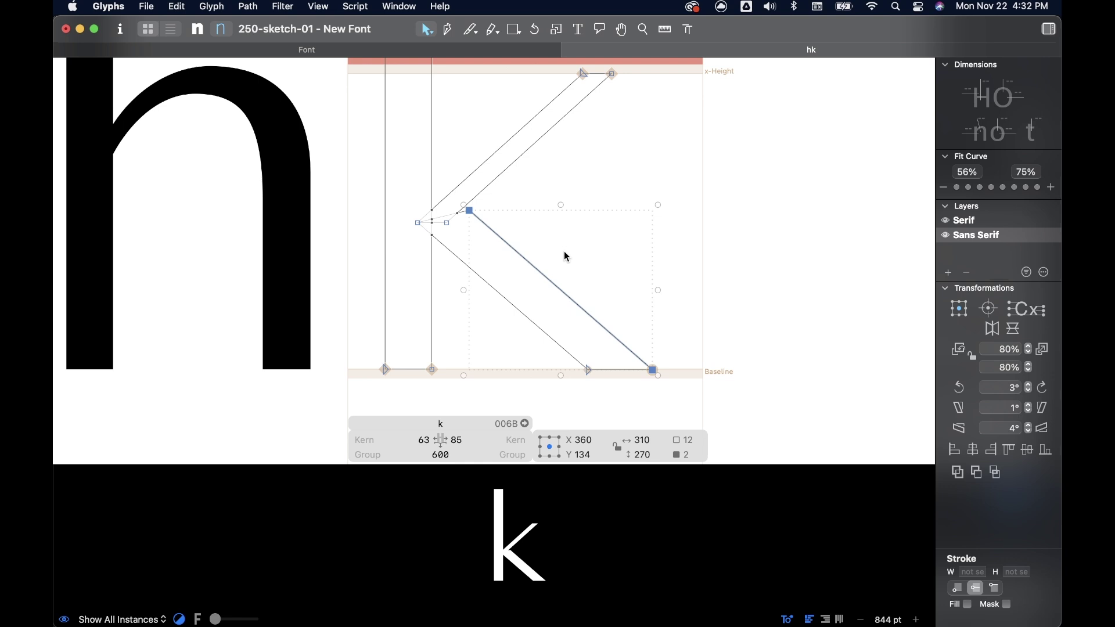
Step: Pull the upper node of the leg's right edge up and left so it sits inside the arm
{"action": "left_click", "coordinate": [567, 257]}
{"action": "left_click", "coordinate": [471, 211]}
{"action": "left_click_drag", "start_coordinate": [472, 212], "coordinate": [466, 207]}
{"action": "left_click", "coordinate": [621, 335]}
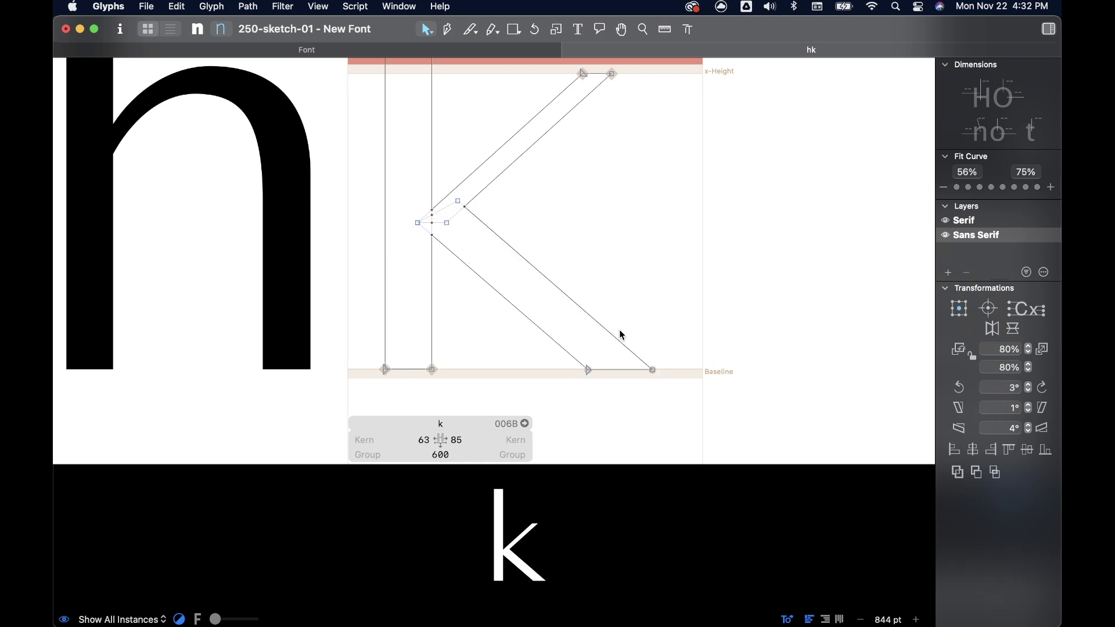
Step: Refine the leg's thickness with its upper node at about X 176, Y 285 and its lower-left node at about X 402
{"action": "scroll", "coordinate": [431, 242], "scroll_direction": "up", "scroll_amount": 5}
{"action": "left_click", "coordinate": [427, 207]}
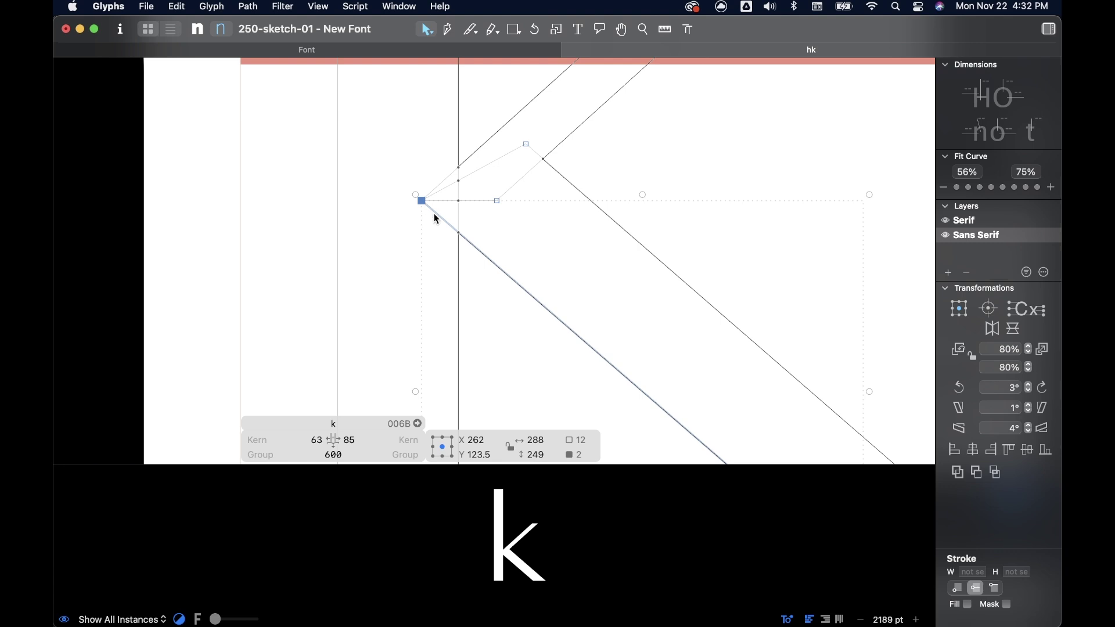
{"action": "scroll", "coordinate": [487, 282], "scroll_direction": "down", "scroll_amount": 5}
{"action": "left_click", "coordinate": [492, 299]}
{"action": "scroll", "coordinate": [493, 299], "scroll_direction": "right", "scroll_amount": 2}
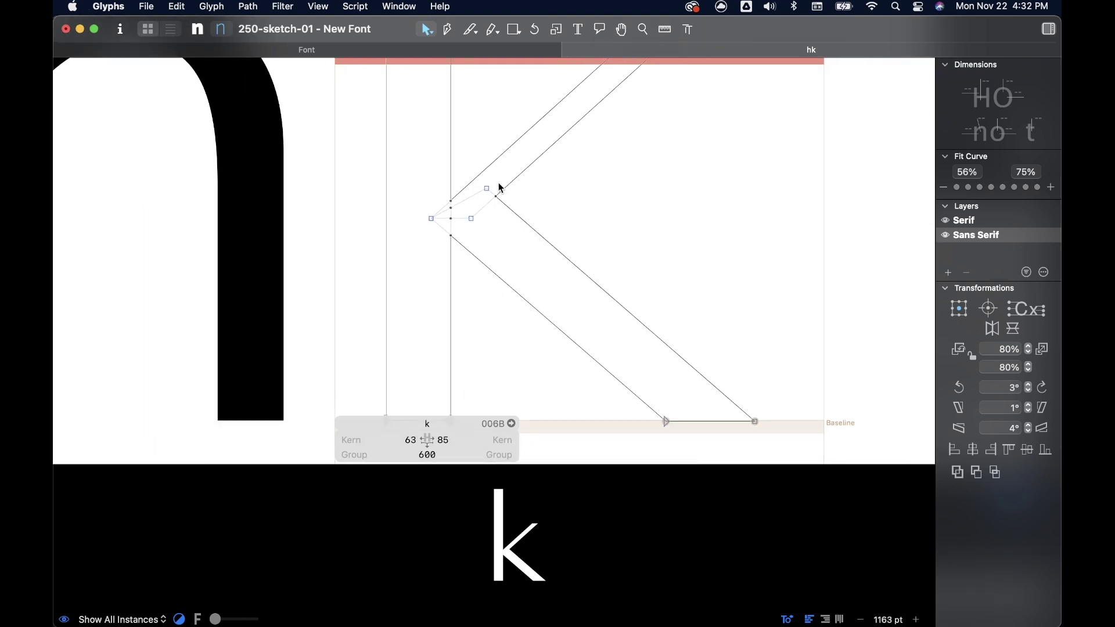
{"action": "left_click_drag", "start_coordinate": [490, 191], "coordinate": [481, 191]}
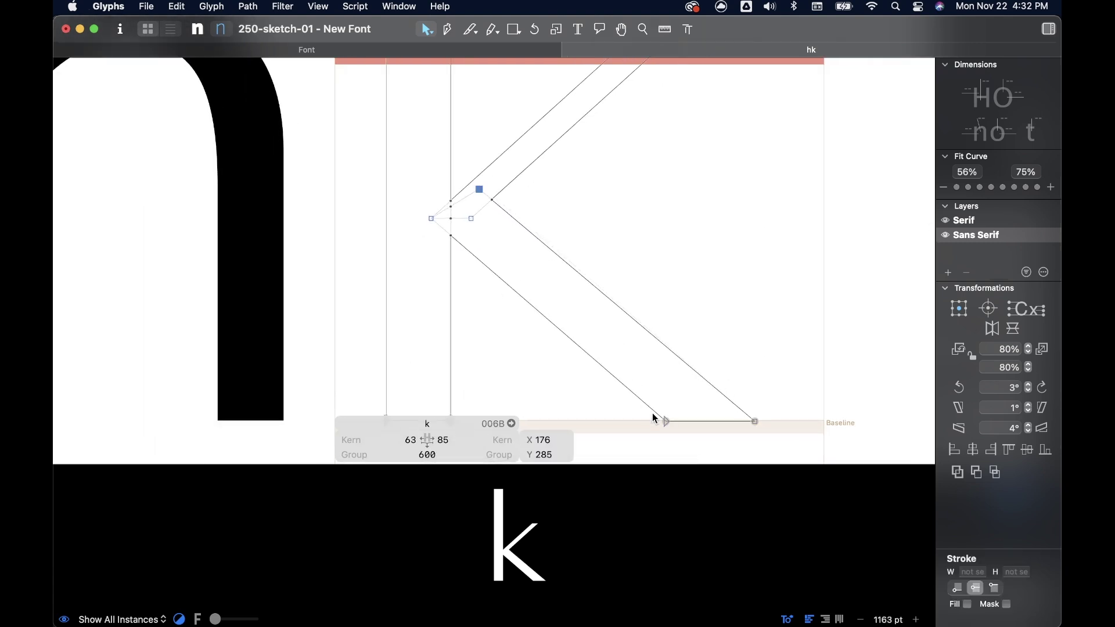
{"action": "left_click_drag", "start_coordinate": [666, 422], "coordinate": [663, 418]}
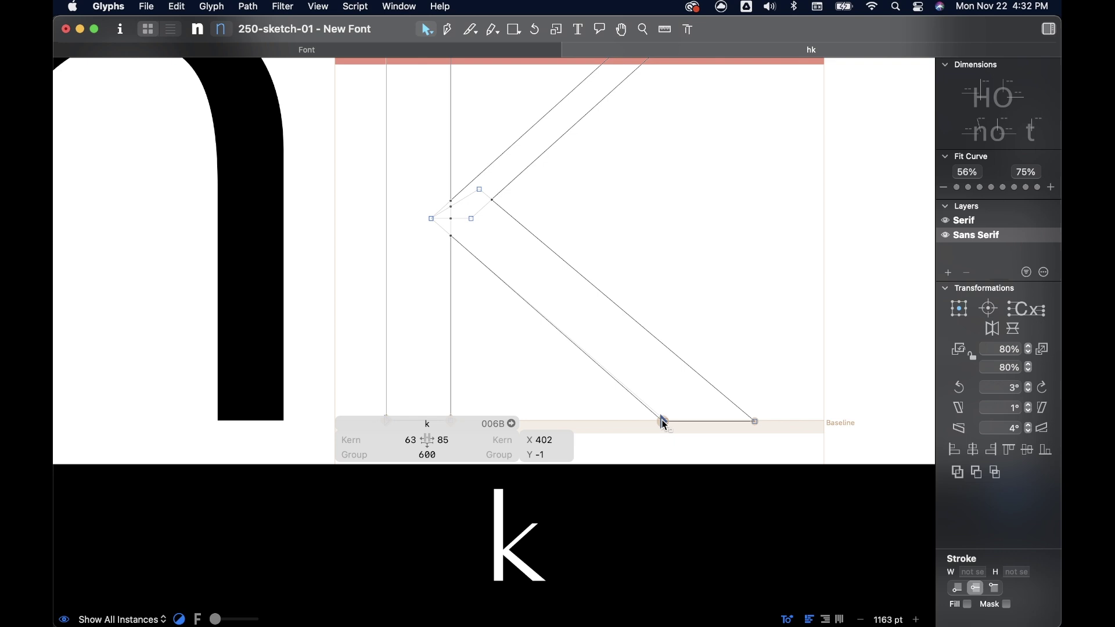
{"action": "left_click", "coordinate": [757, 309]}
Step: Align the leg's two bottom nodes to the baseline and preview the k beside the h
{"action": "scroll", "coordinate": [756, 382], "scroll_direction": "down", "scroll_amount": 1}
{"action": "scroll", "coordinate": [758, 413], "scroll_direction": "up", "scroll_amount": 4}
{"action": "left_click_drag", "start_coordinate": [745, 428], "coordinate": [584, 367]}
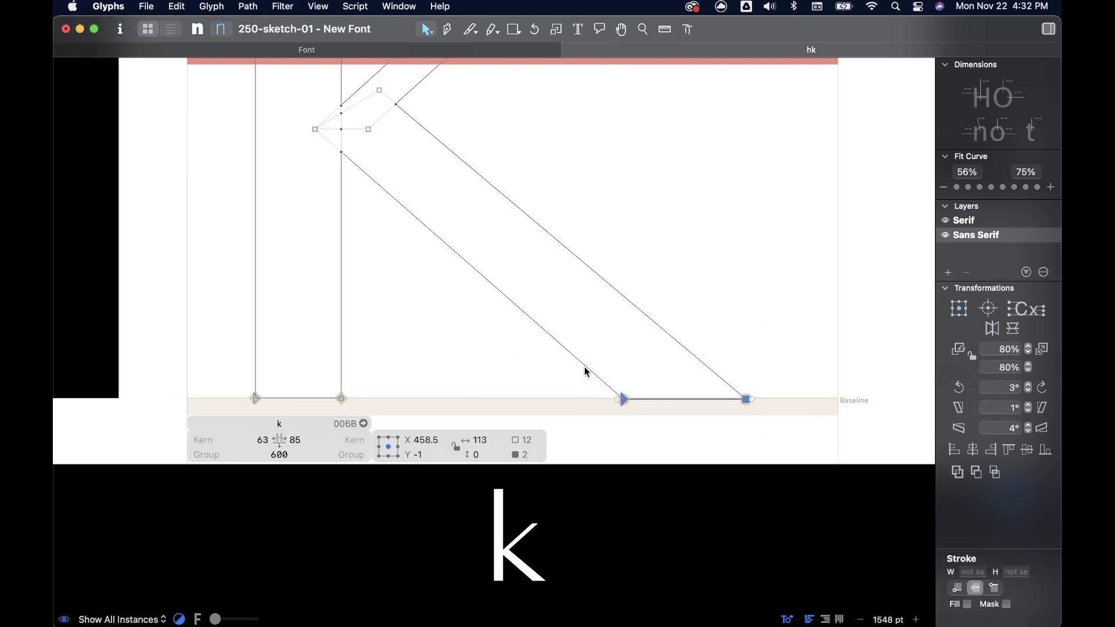
{"action": "left_click", "coordinate": [785, 302]}
{"action": "scroll", "coordinate": [725, 273], "scroll_direction": "down", "scroll_amount": 4}
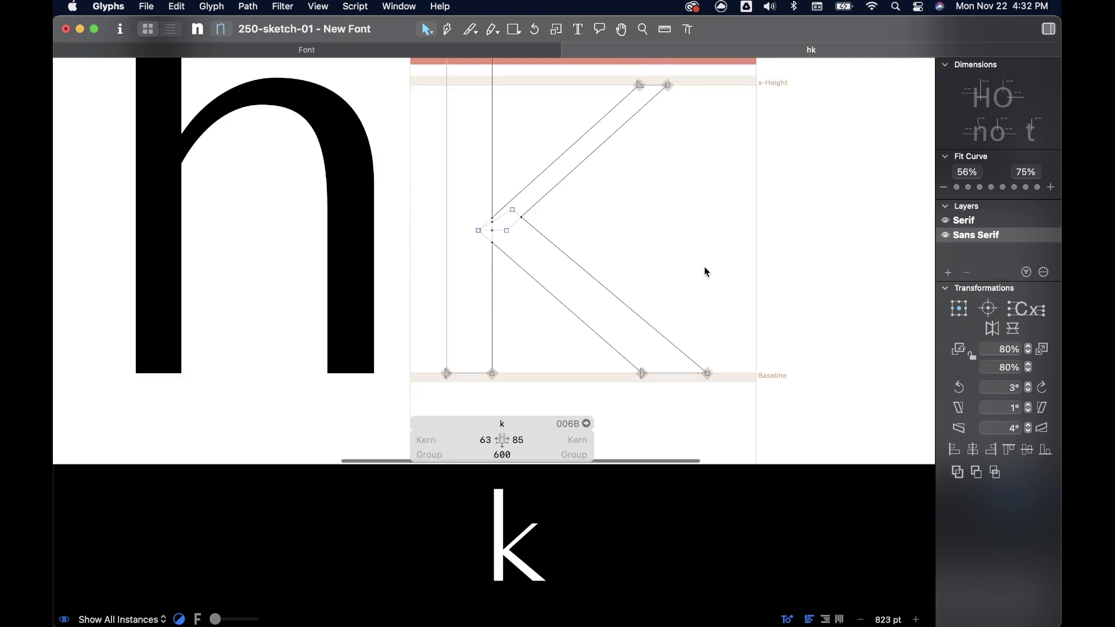
{"action": "scroll", "coordinate": [704, 268], "scroll_direction": "down", "scroll_amount": 2}
{"action": "key", "text": "space"}
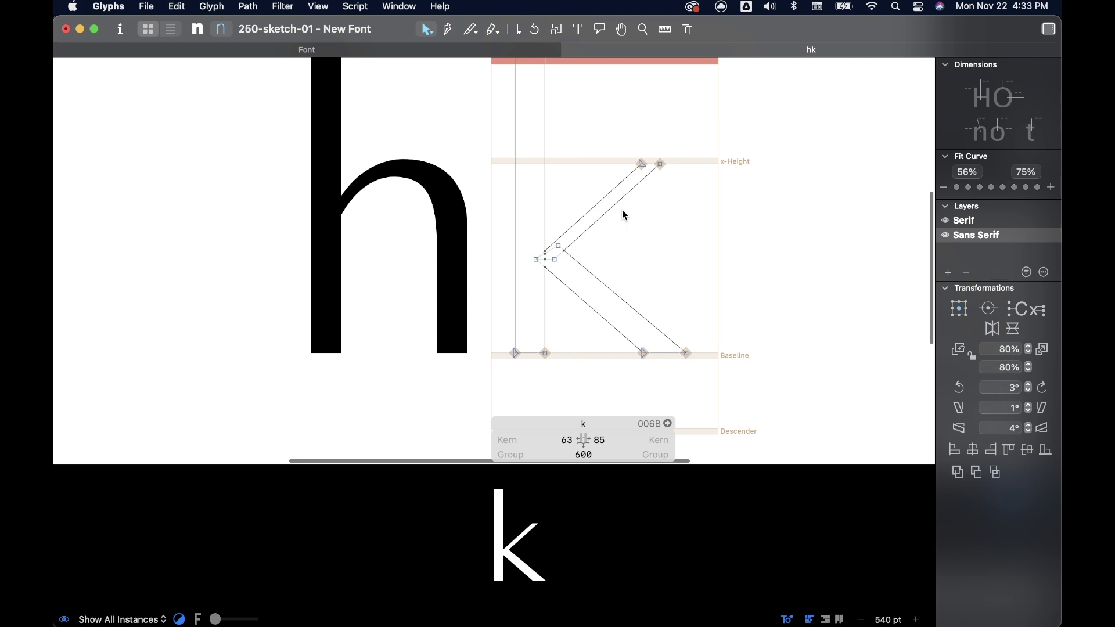
Step: Raise the four inner nodes where the arm and leg meet the stem by 10 units
{"action": "left_click_drag", "start_coordinate": [612, 235], "coordinate": [529, 283]}
{"action": "key", "text": "shift+Up"}
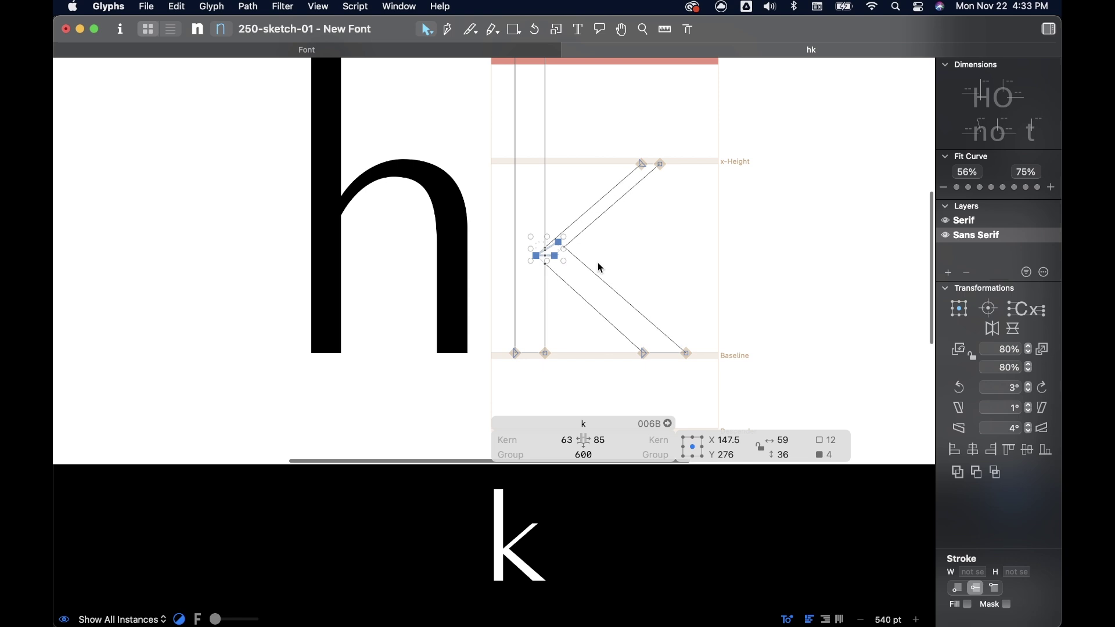
Step: Move the four outer end nodes of the k's arm and leg 20 units to the left
{"action": "left_click_drag", "start_coordinate": [768, 132], "coordinate": [610, 378]}
{"action": "key", "text": "shift+Left"}
{"action": "key", "text": "shift+Left"}
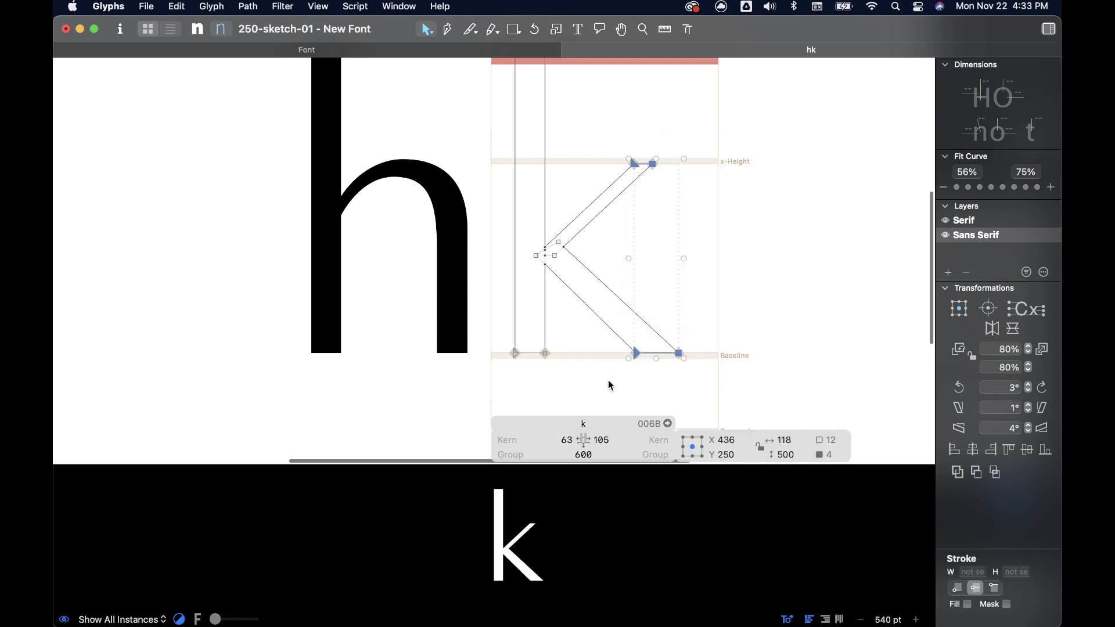
{"action": "left_click", "coordinate": [651, 271]}
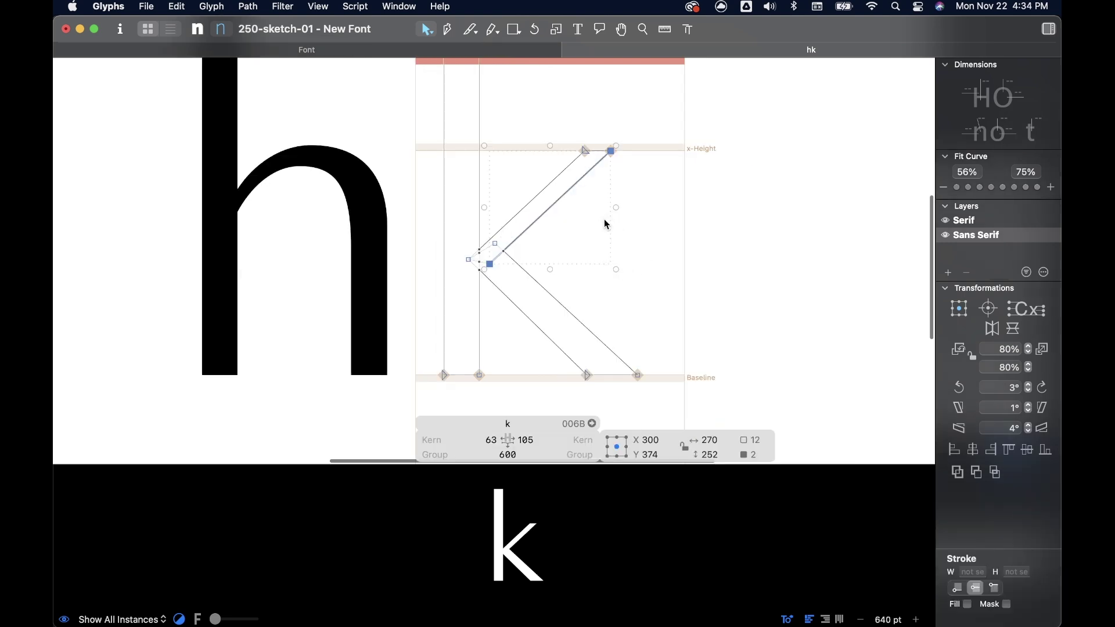
Step: Thicken the arm by shifting its lower edge outward, with the upper-right node at X 444, Y 500
{"action": "left_click", "coordinate": [594, 210]}
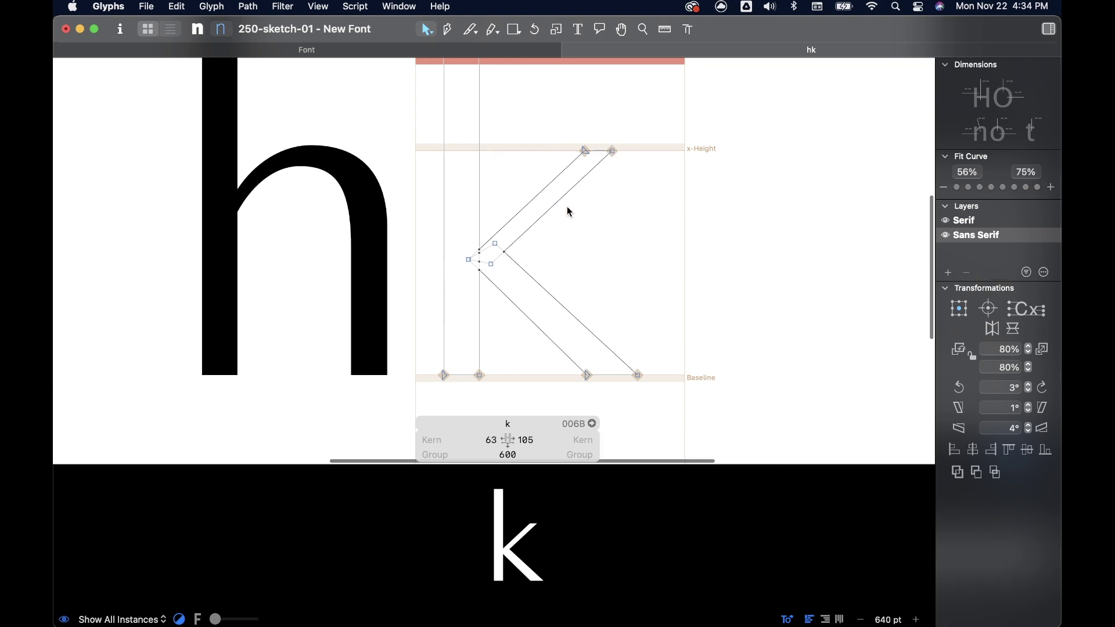
{"action": "left_click_drag", "start_coordinate": [613, 152], "coordinate": [618, 156]}
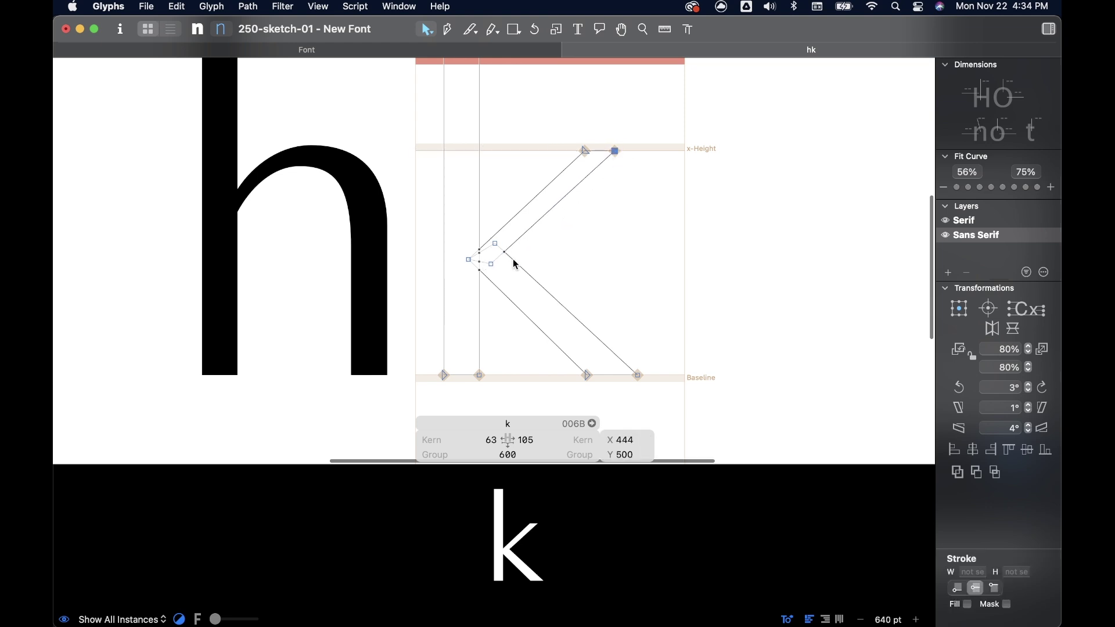
{"action": "left_click", "coordinate": [535, 222]}
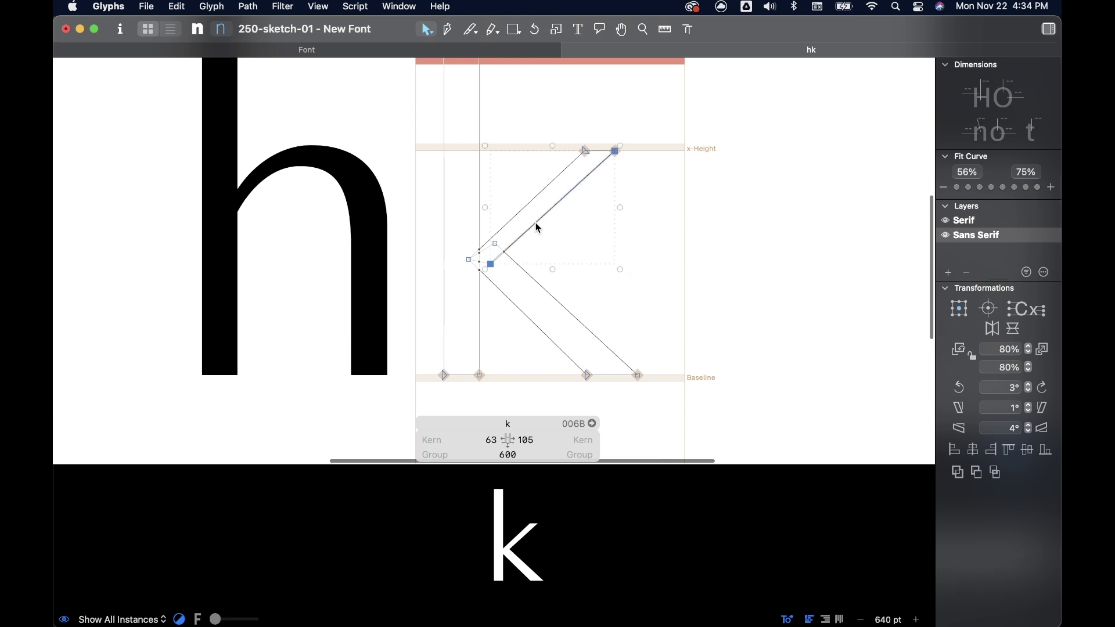
{"action": "left_click", "coordinate": [573, 229]}
{"action": "scroll", "coordinate": [495, 246], "scroll_direction": "up", "scroll_amount": 5}
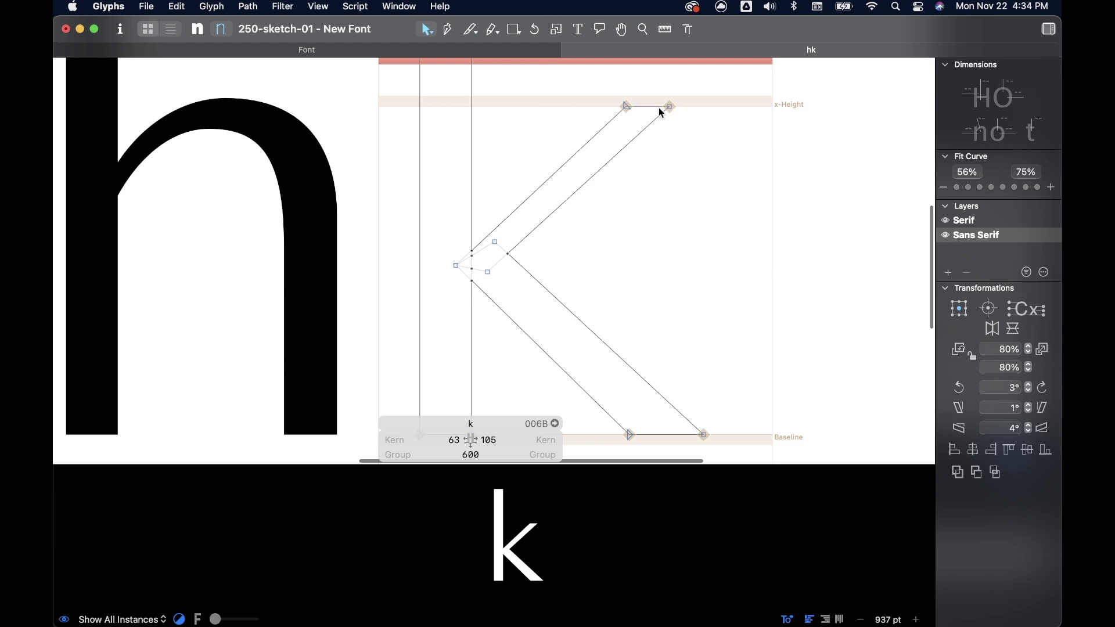
{"action": "scroll", "coordinate": [658, 110], "scroll_direction": "down", "scroll_amount": 5}
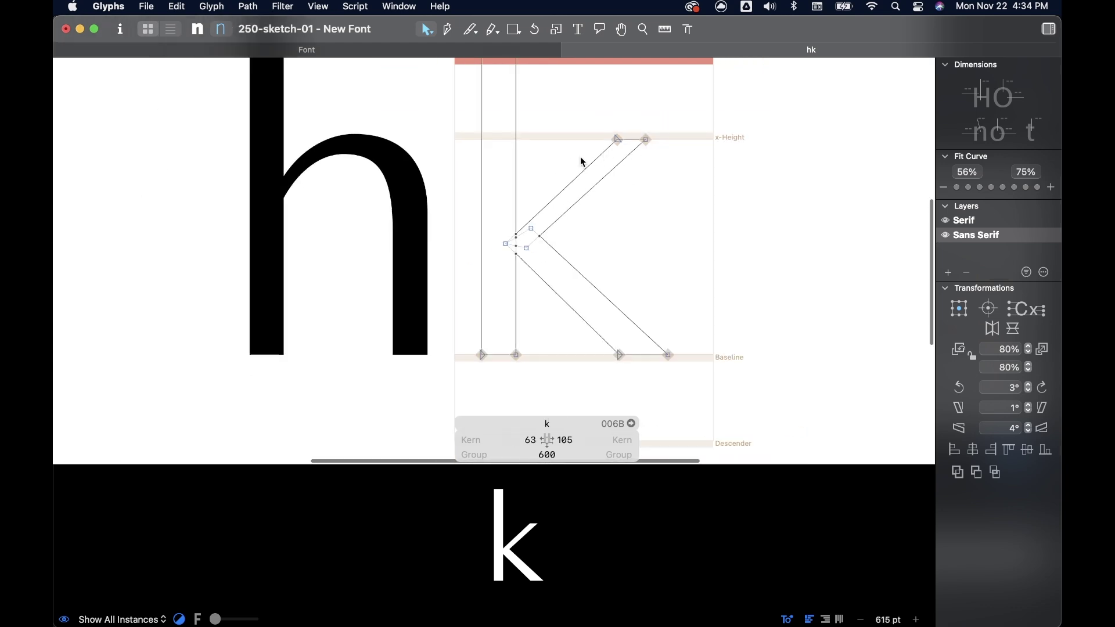
Step: Raise the four inner nodes of the arm and leg by about 5 units while previewing the k beside the h
{"action": "left_click_drag", "start_coordinate": [606, 208], "coordinate": [503, 267]}
{"action": "scroll", "coordinate": [589, 250], "scroll_direction": "down", "scroll_amount": 5}
{"action": "key", "text": "space"}
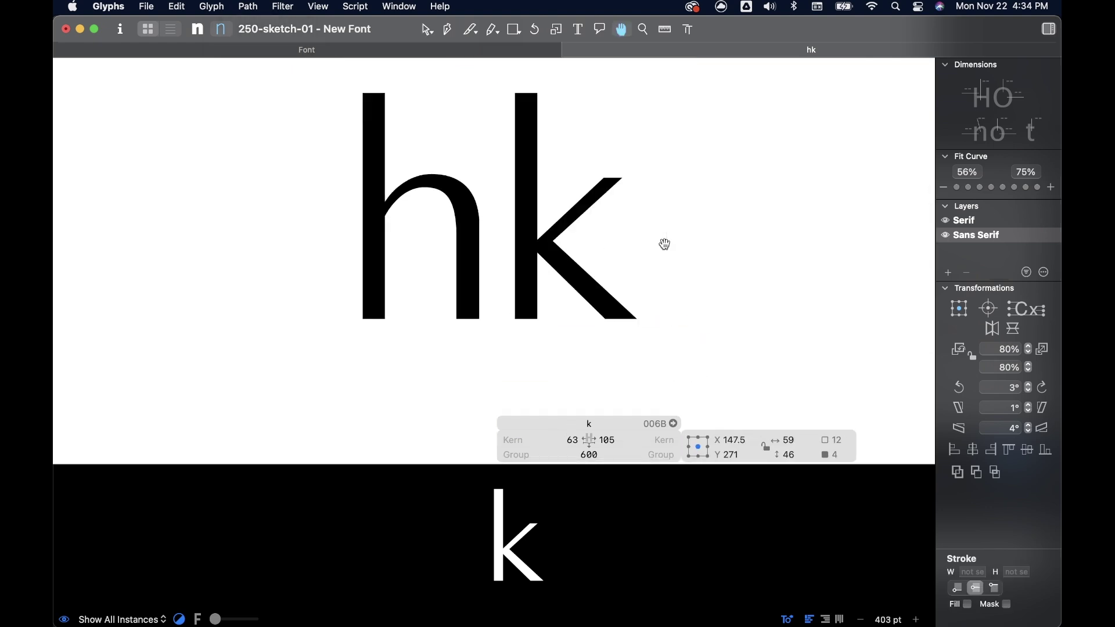
{"action": "key", "text": "Up"}
{"action": "key", "text": "Up"}
{"action": "key", "text": "Up"}
{"action": "key", "text": "Up"}
{"action": "key", "text": "Up"}
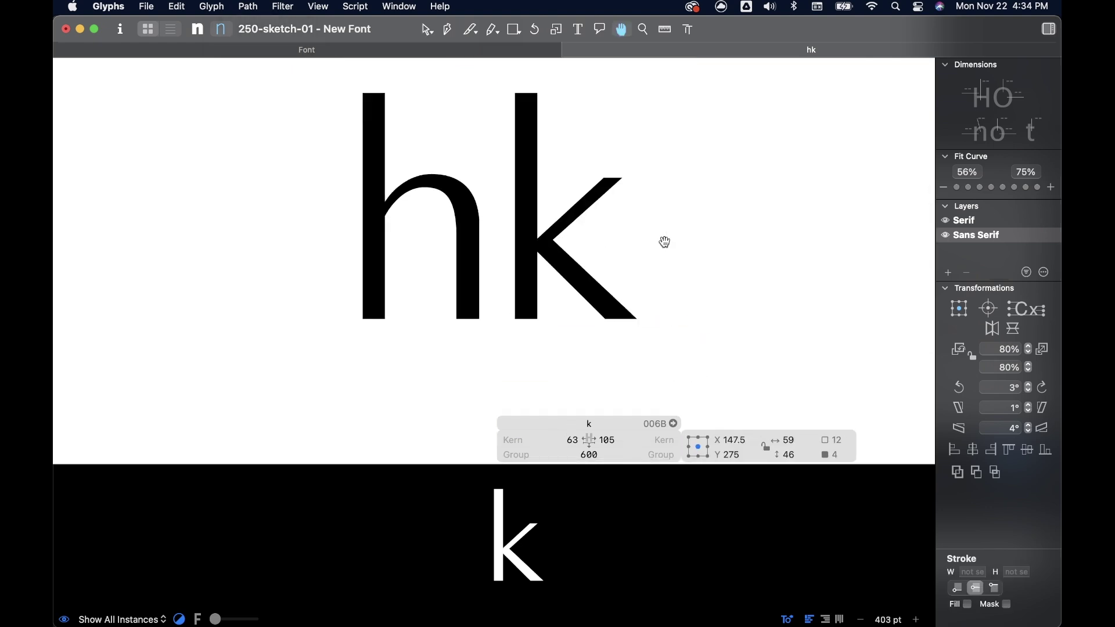
Step: Extend the arm's lower edge into the stem with its inner node at X 133, Y 225, and preview the junction
{"action": "scroll", "coordinate": [639, 241], "scroll_direction": "up", "scroll_amount": 5}
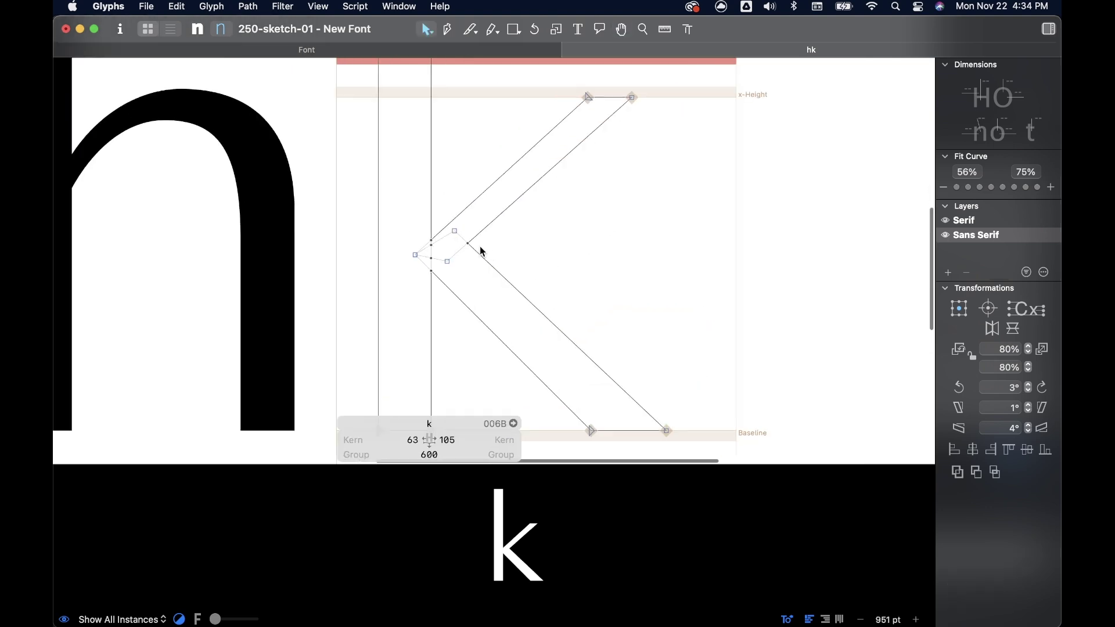
{"action": "scroll", "coordinate": [455, 237], "scroll_direction": "up", "scroll_amount": 1}
{"action": "left_click_drag", "start_coordinate": [445, 271], "coordinate": [419, 301]}
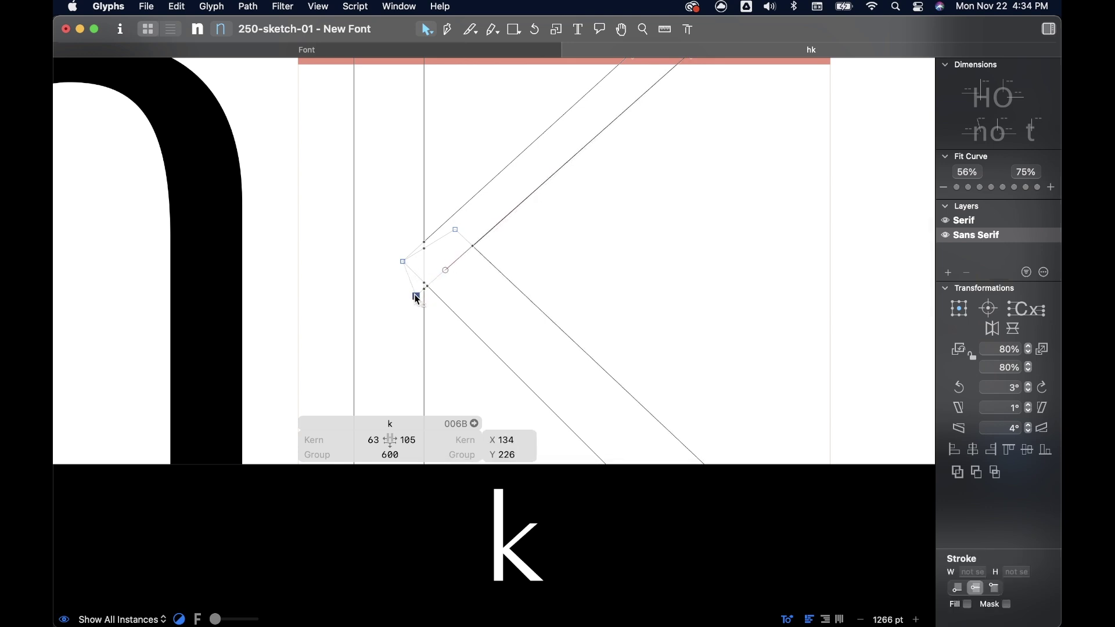
{"action": "scroll", "coordinate": [427, 302], "scroll_direction": "up", "scroll_amount": 8}
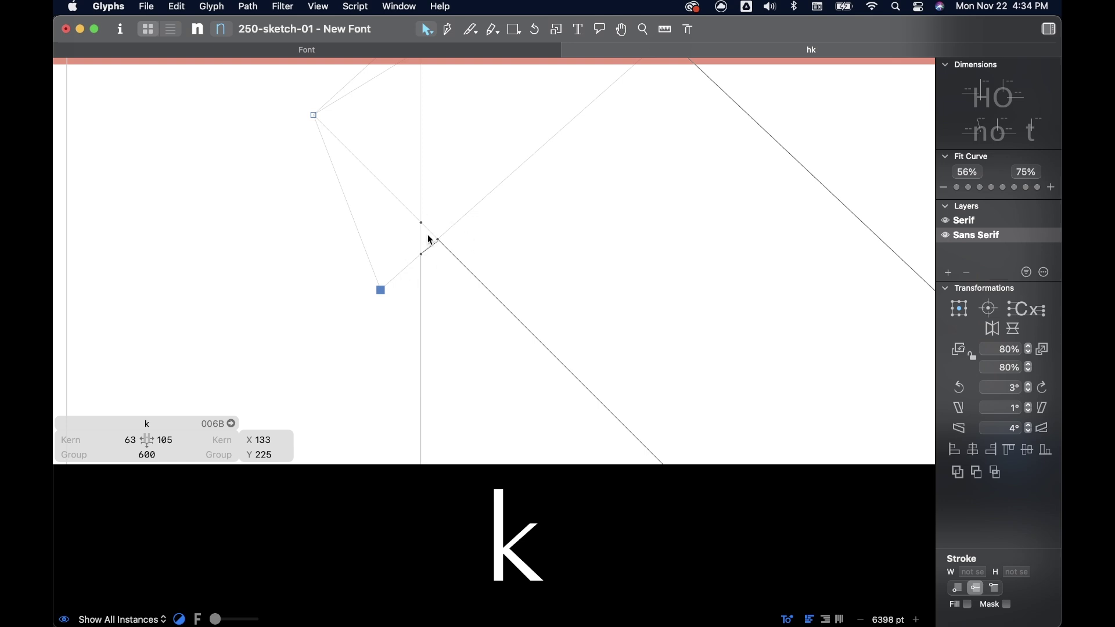
{"action": "scroll", "coordinate": [434, 268], "scroll_direction": "down", "scroll_amount": 10}
{"action": "scroll", "coordinate": [427, 253], "scroll_direction": "up", "scroll_amount": 3}
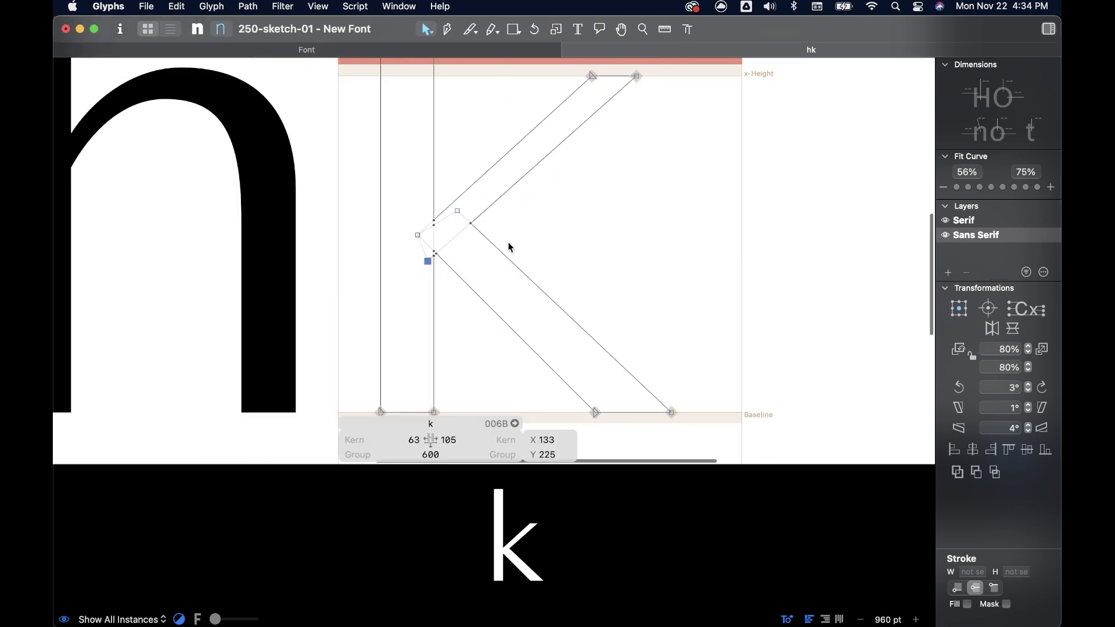
{"action": "left_click", "coordinate": [483, 220]}
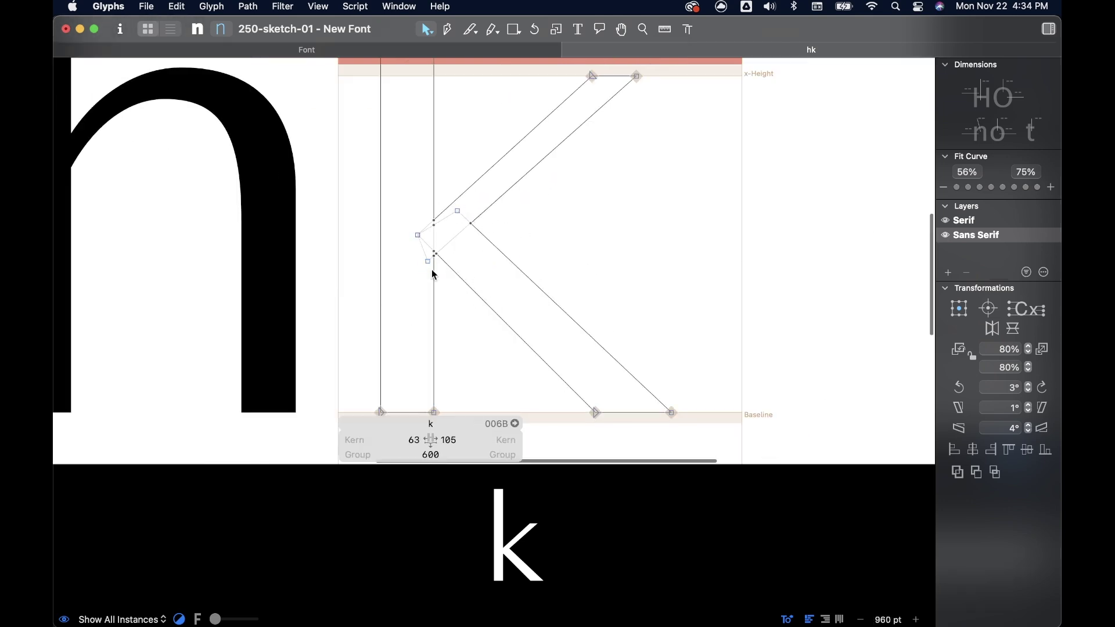
{"action": "scroll", "coordinate": [431, 277], "scroll_direction": "up", "scroll_amount": 3}
{"action": "key", "text": "space"}
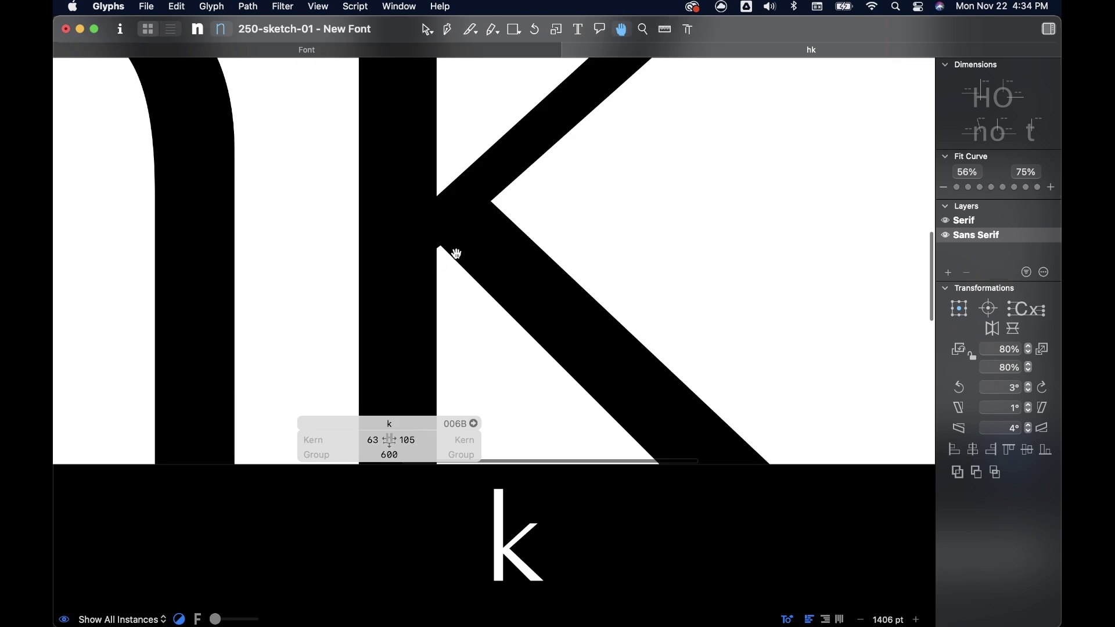
{"action": "scroll", "coordinate": [598, 251], "scroll_direction": "down", "scroll_amount": 8}
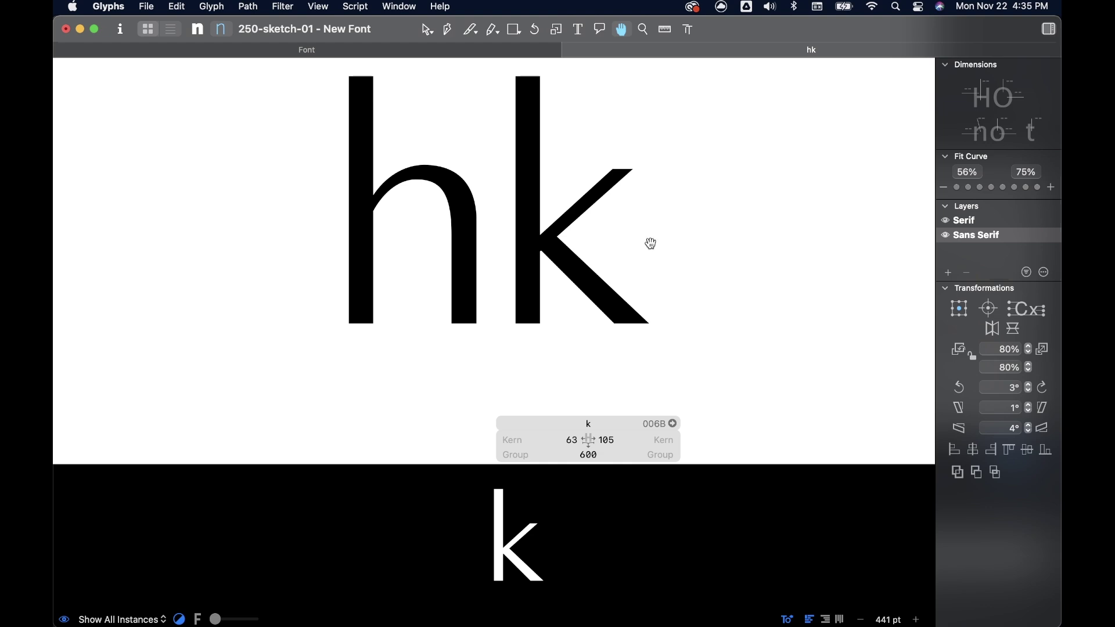
Step: Add the test text "ikokickingkicked" after "hk" and put "kicked" on its own line
{"action": "scroll", "coordinate": [651, 242], "scroll_direction": "down", "scroll_amount": 6}
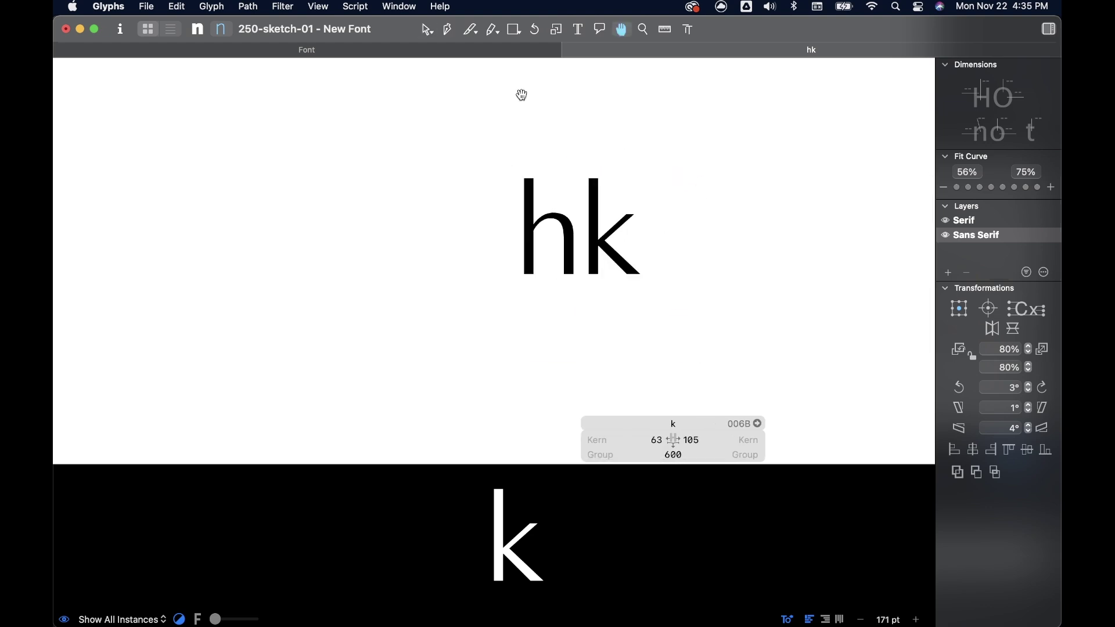
{"action": "left_click", "coordinate": [579, 29]}
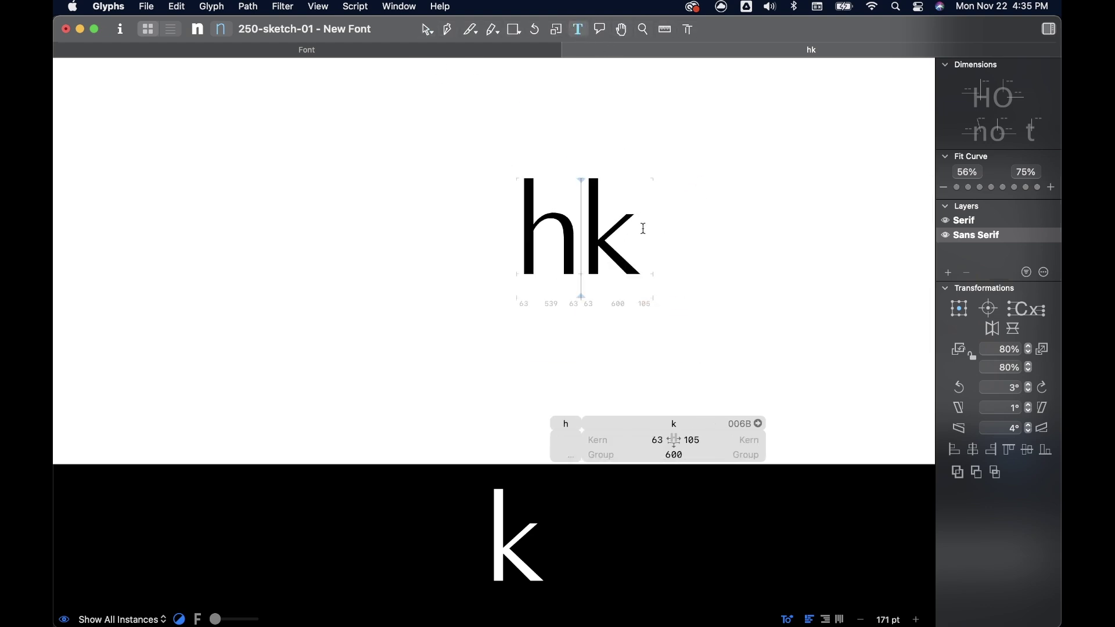
{"action": "left_click", "coordinate": [644, 228]}
{"action": "type", "text": "ik"}
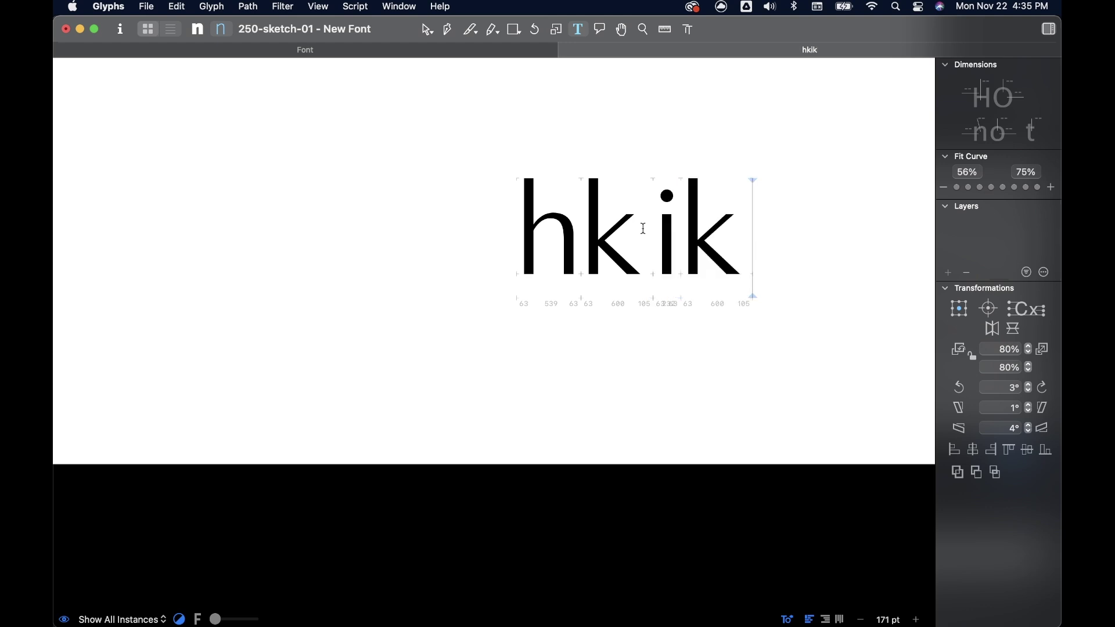
{"action": "type", "text": "okicking"}
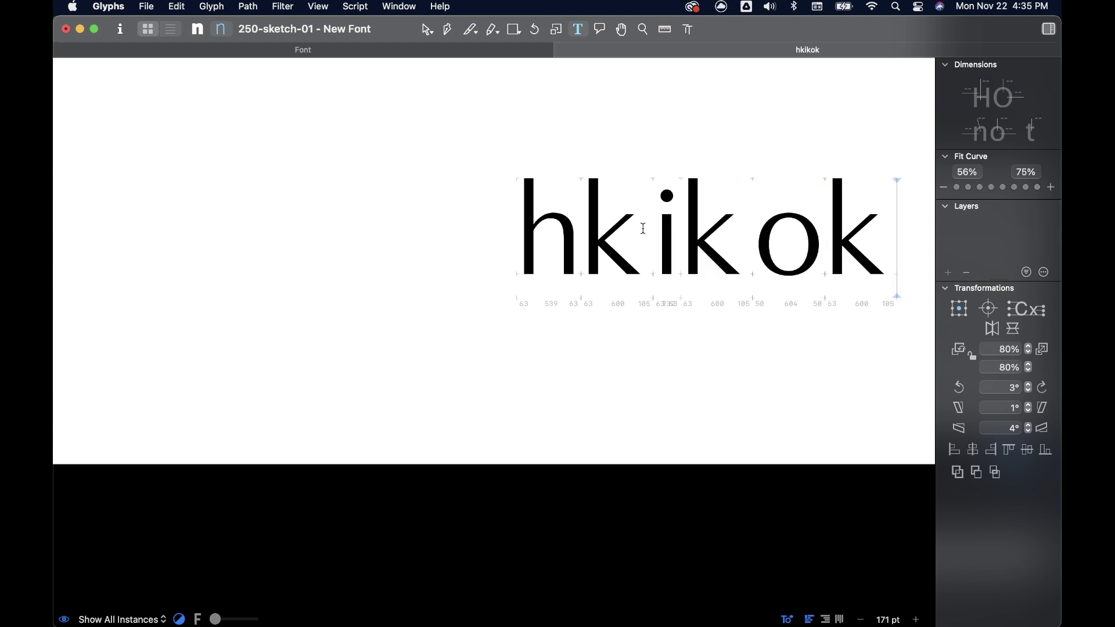
{"action": "type", "text": "kicked"}
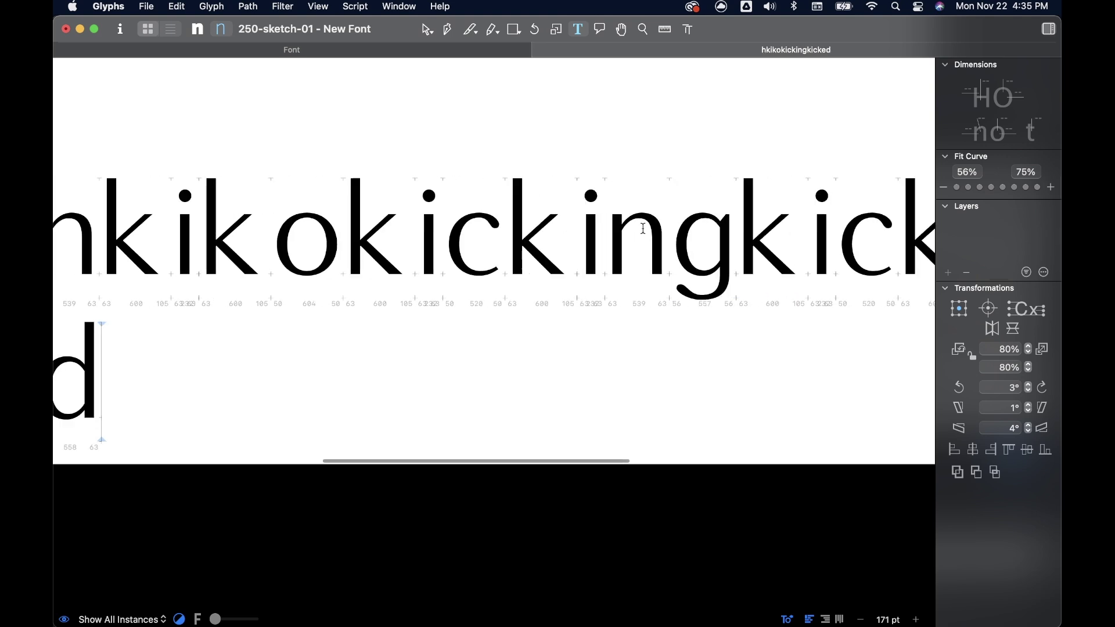
{"action": "key", "text": "super+minus"}
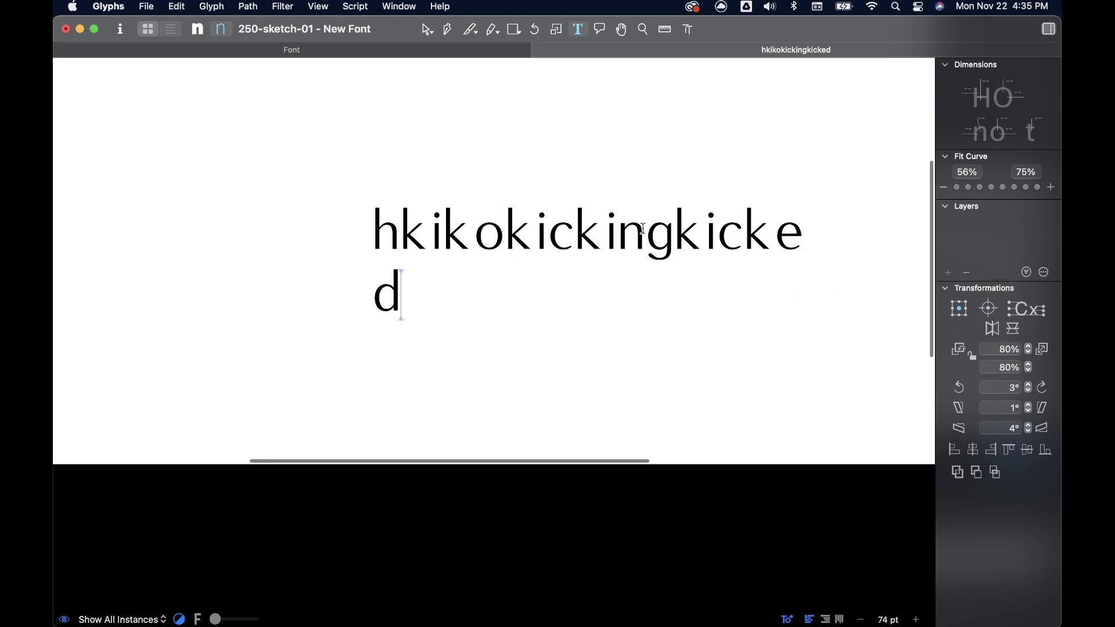
{"action": "left_click", "coordinate": [674, 232]}
{"action": "key", "text": "Return"}
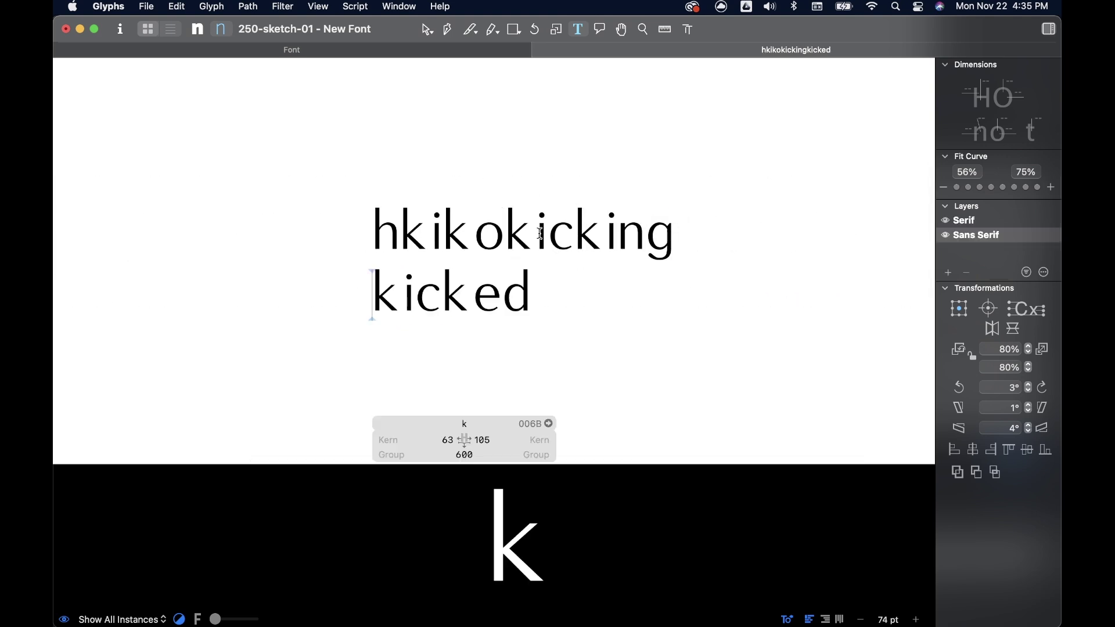
Step: Set the k's right sidebearing to 50
{"action": "left_click", "coordinate": [504, 236]}
{"action": "left_click", "coordinate": [628, 440]}
{"action": "type", "text": "59"}
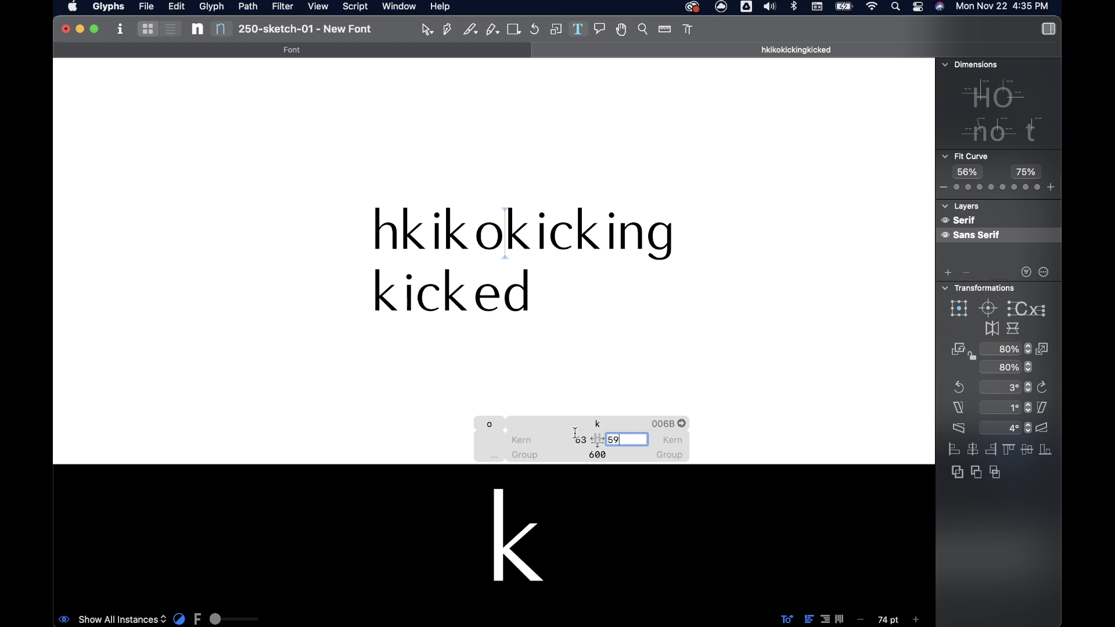
{"action": "key", "text": "Return"}
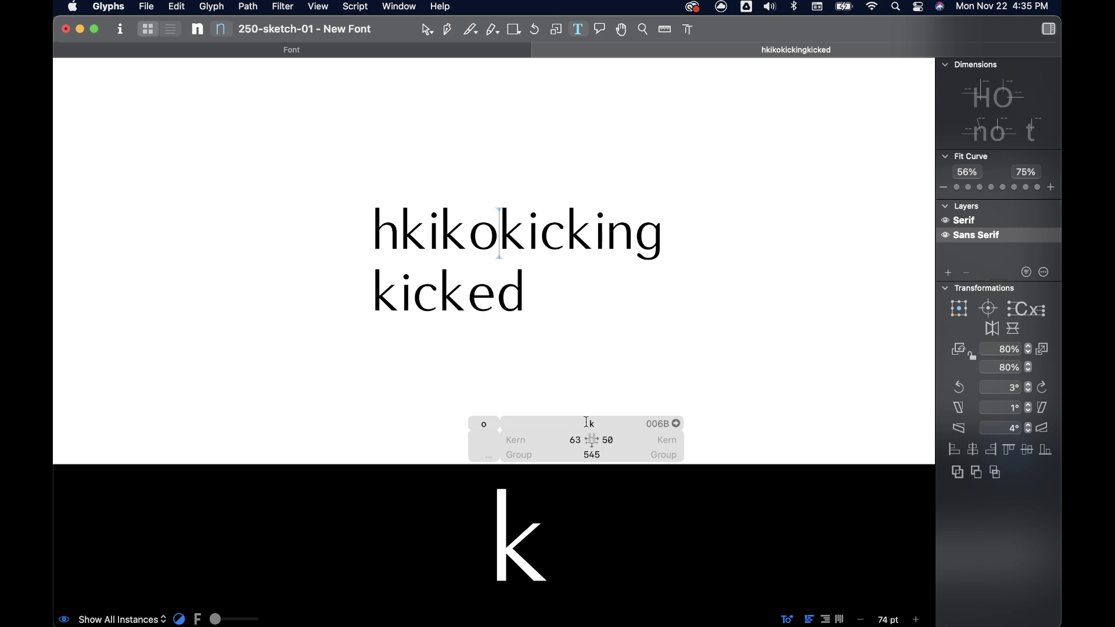
Step: Try a right sidebearing of 30 on the c
{"action": "left_click", "coordinate": [538, 231]}
{"action": "key", "text": "super+plus"}
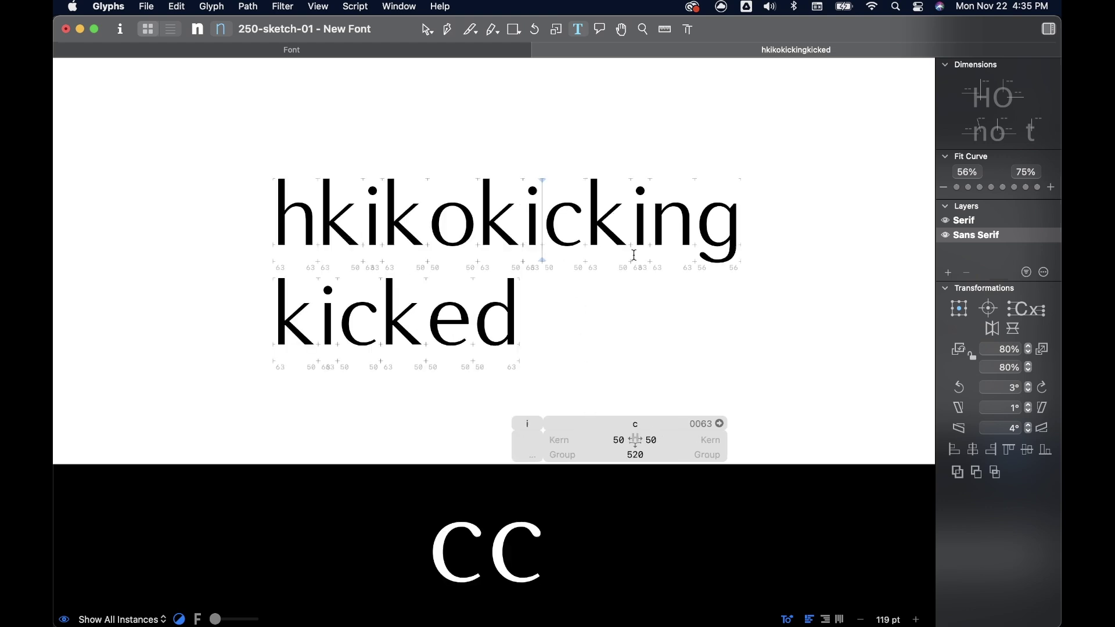
{"action": "left_click", "coordinate": [659, 439]}
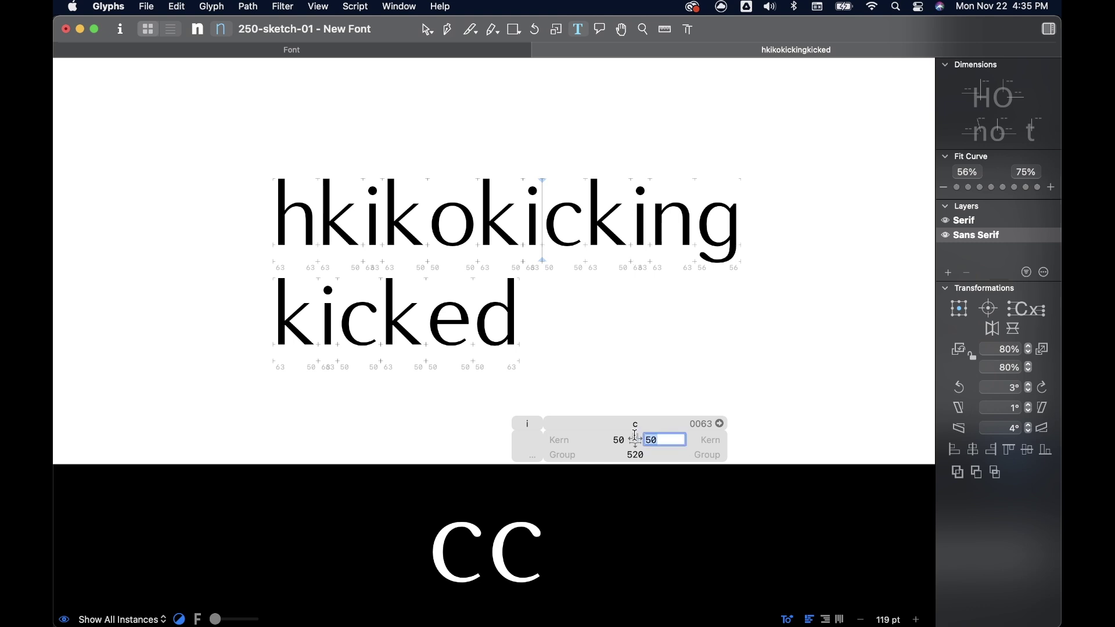
{"action": "type", "text": "30"}
{"action": "key", "text": "Return"}
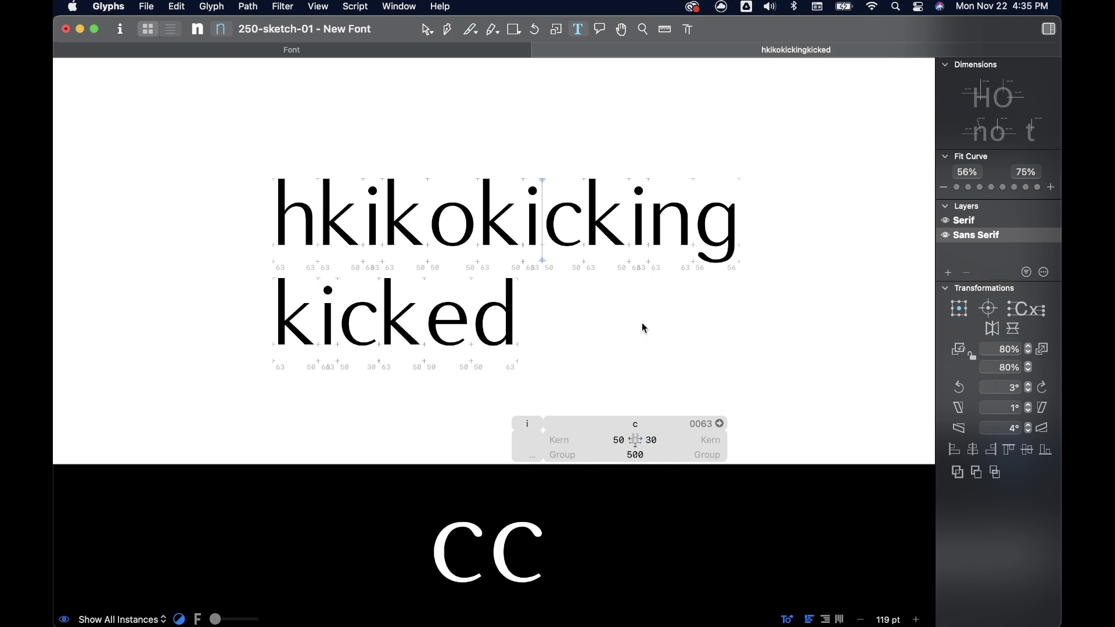
Step: Set the k's right sidebearing to 30 and check the spacing of the test words at a small size
{"action": "left_click", "coordinate": [593, 237]}
{"action": "left_click", "coordinate": [698, 439]}
{"action": "key", "text": "Return"}
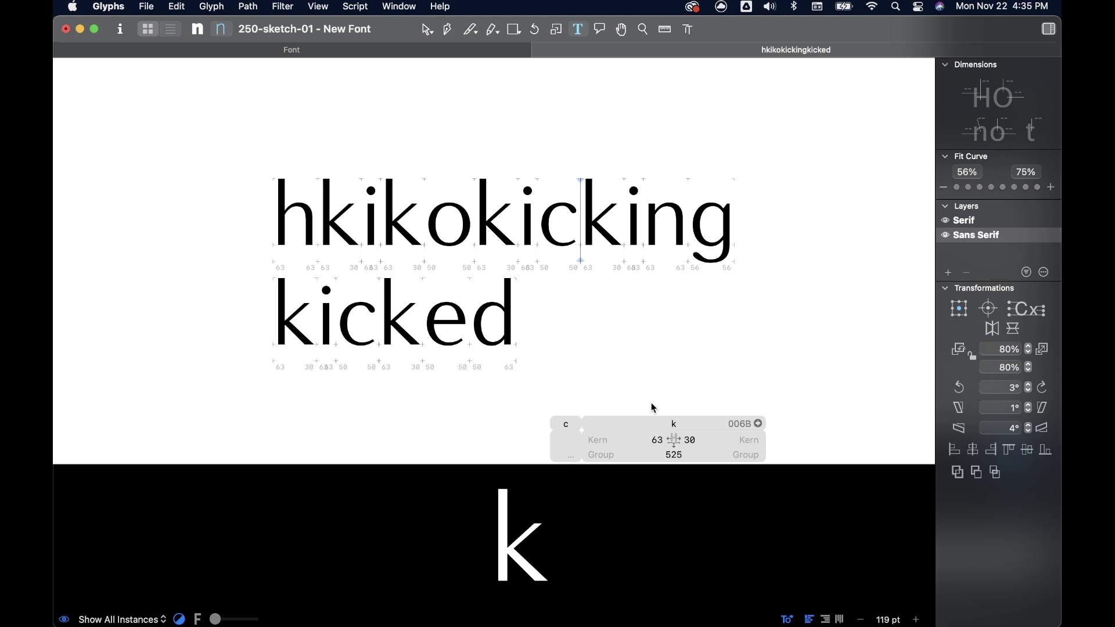
{"action": "left_click", "coordinate": [472, 226]}
{"action": "scroll", "coordinate": [349, 254], "scroll_direction": "down", "scroll_amount": 5}
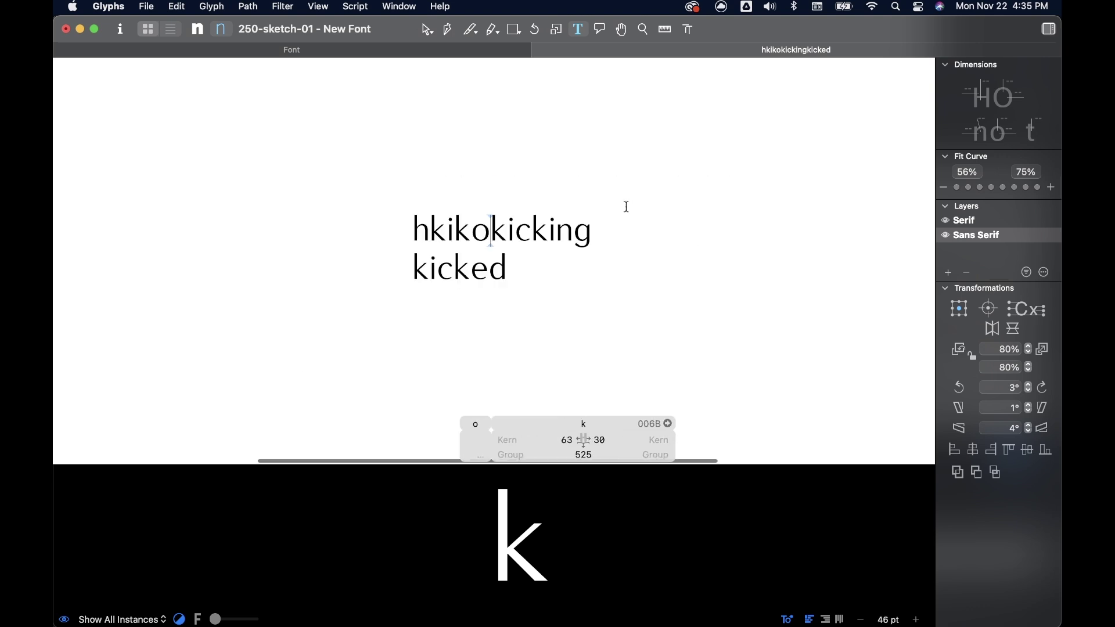
Step: Open the k in "kicking" for editing and shift the arm's lower edge 5 units to the right
{"action": "scroll", "coordinate": [528, 244], "scroll_direction": "up", "scroll_amount": 5}
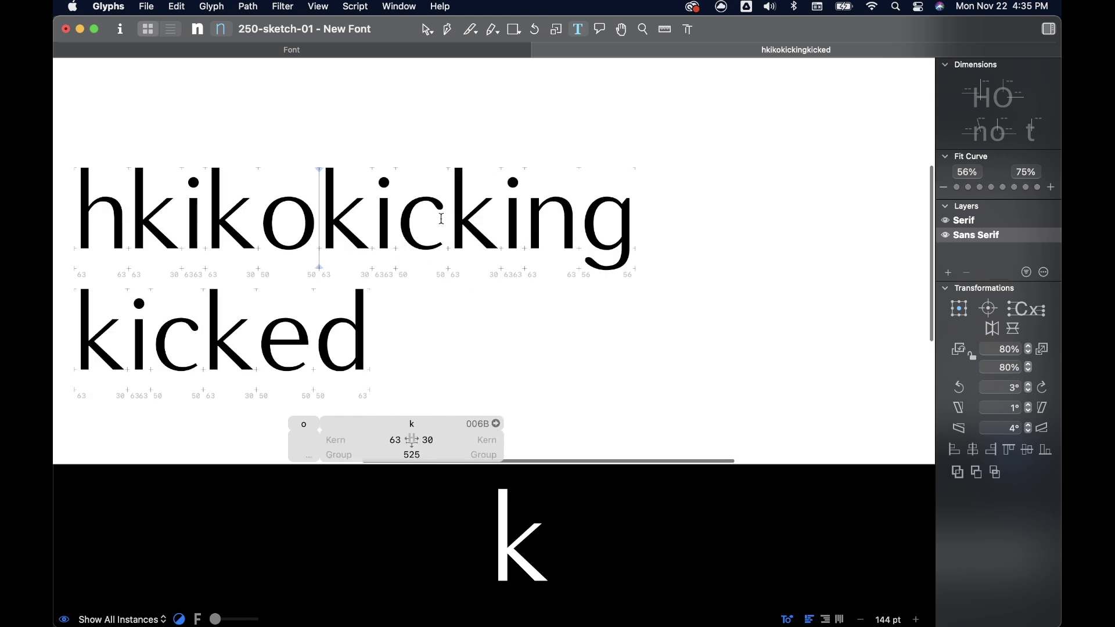
{"action": "scroll", "coordinate": [466, 252], "scroll_direction": "up", "scroll_amount": 10}
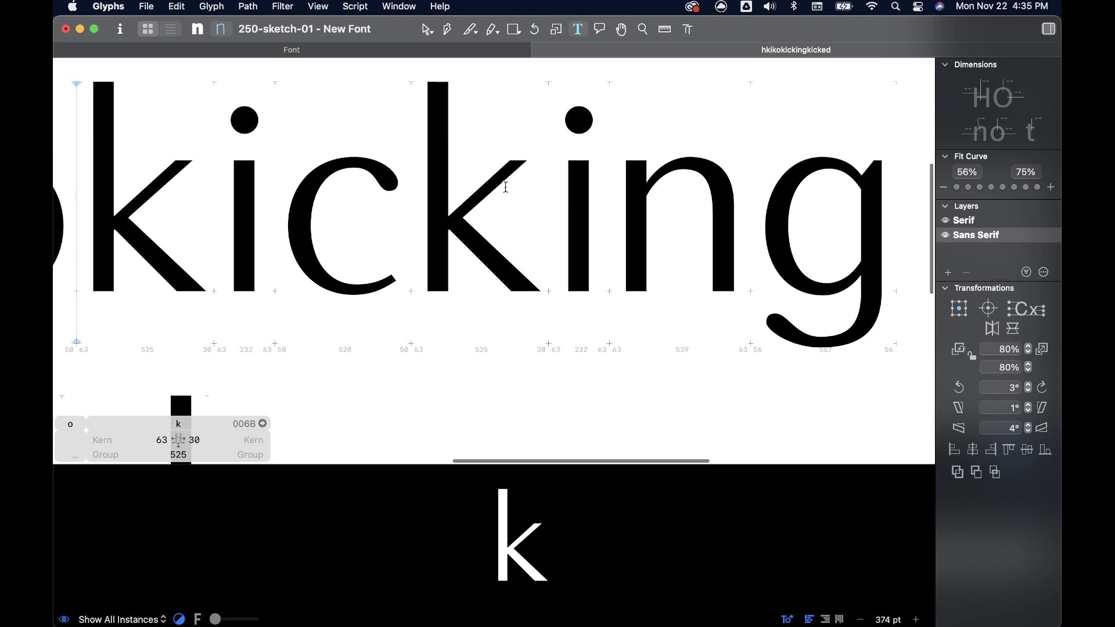
{"action": "double_click", "coordinate": [484, 198]}
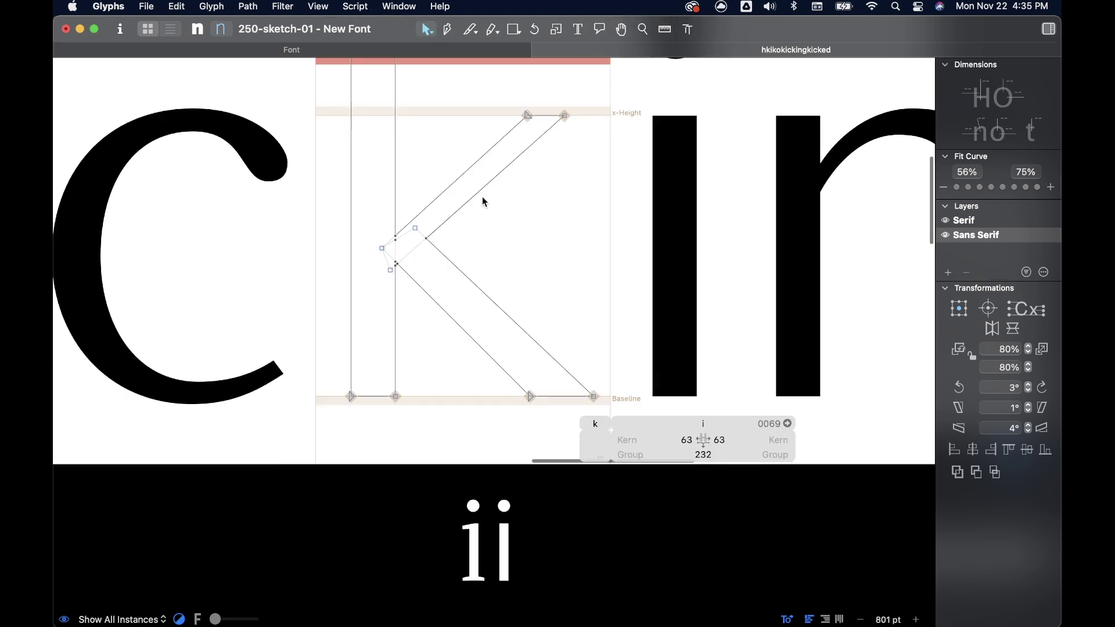
{"action": "left_click", "coordinate": [448, 219]}
{"action": "key", "text": "Right"}
{"action": "key", "text": "Right"}
{"action": "key", "text": "Right"}
{"action": "key", "text": "Right"}
{"action": "key", "text": "Right"}
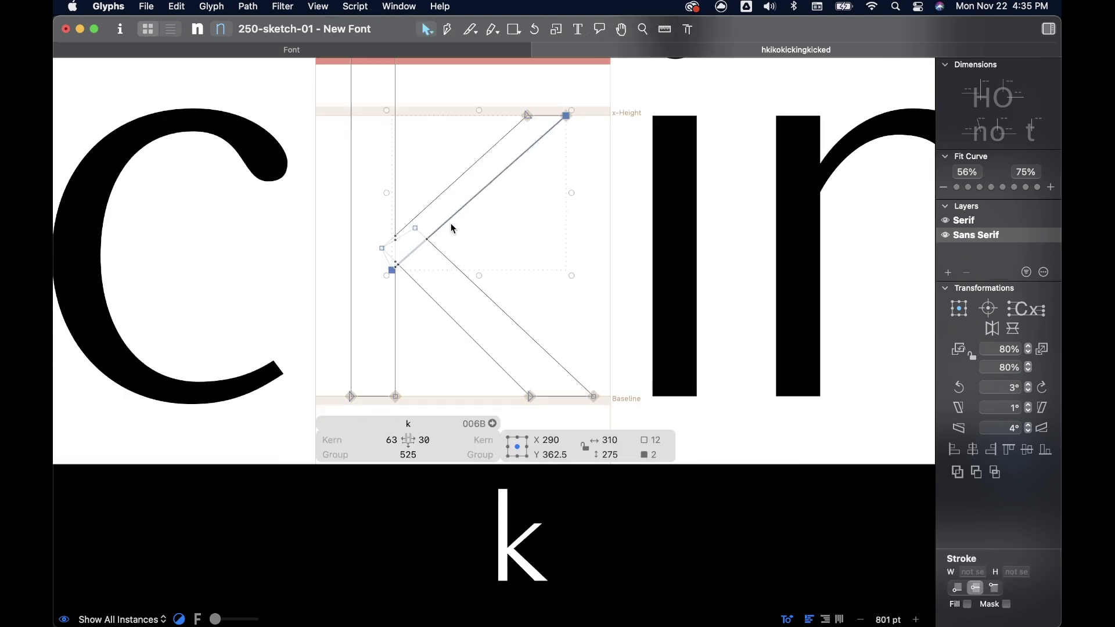
{"action": "scroll", "coordinate": [491, 222], "scroll_direction": "down", "scroll_amount": 12}
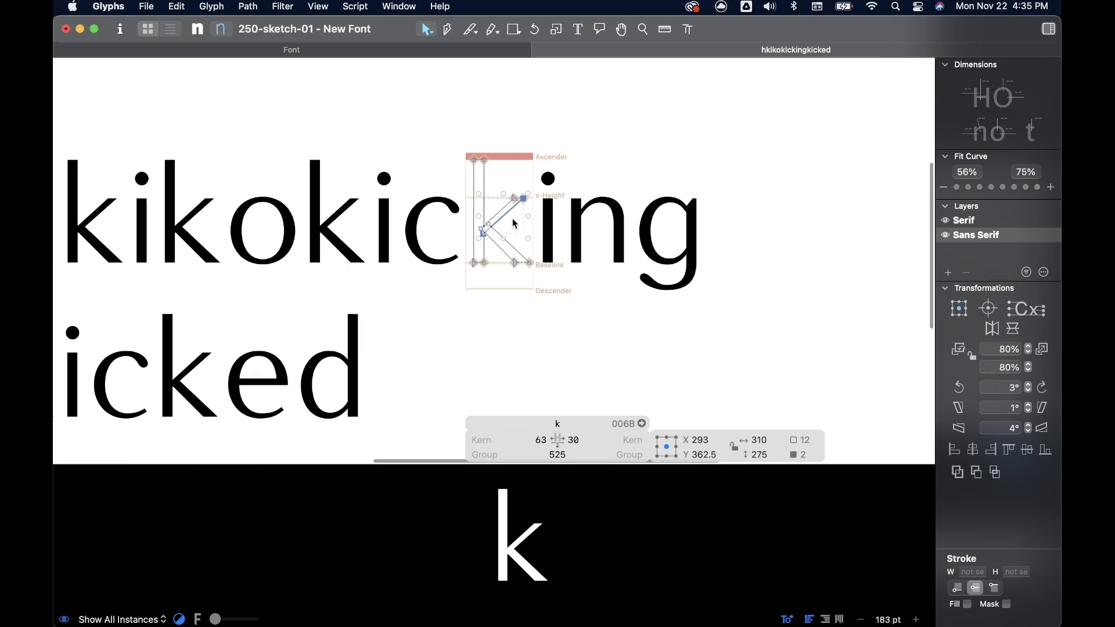
Step: Insert an "e" before "icking" and "see" after "hkik" in the first line of the test text
{"action": "scroll", "coordinate": [516, 224], "scroll_direction": "up", "scroll_amount": 2}
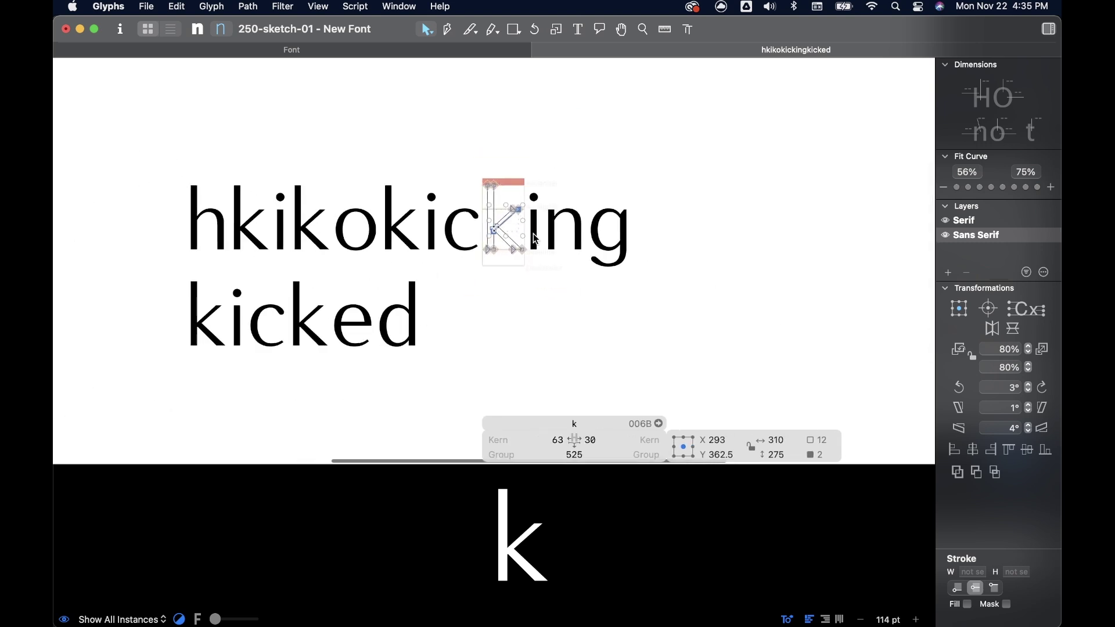
{"action": "key", "text": "t"}
{"action": "left_click", "coordinate": [432, 227]}
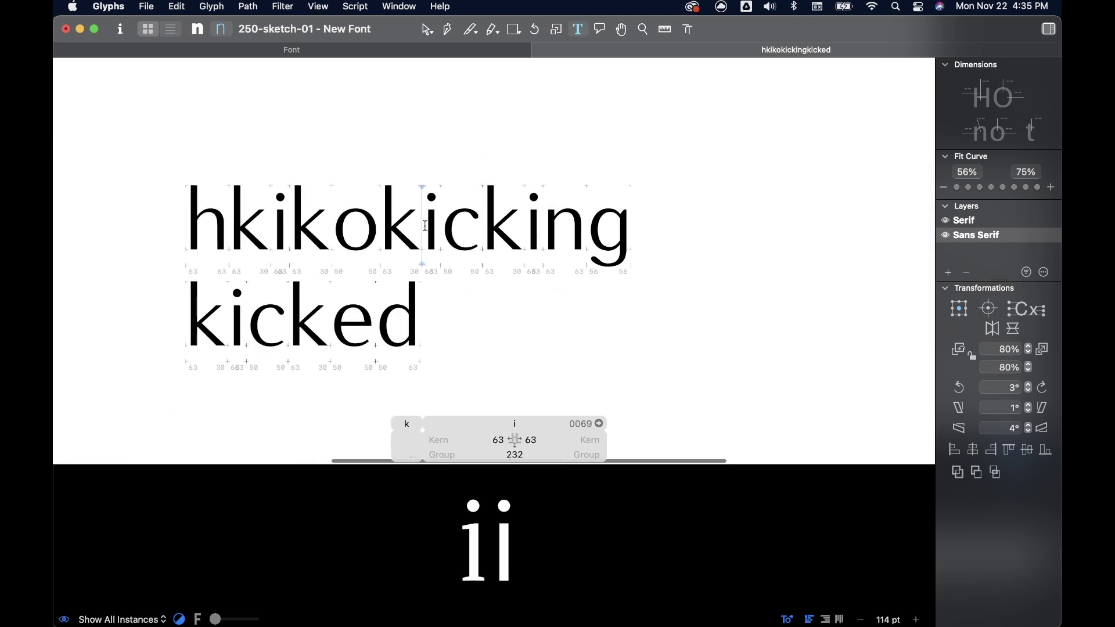
{"action": "type", "text": "eeoke"}
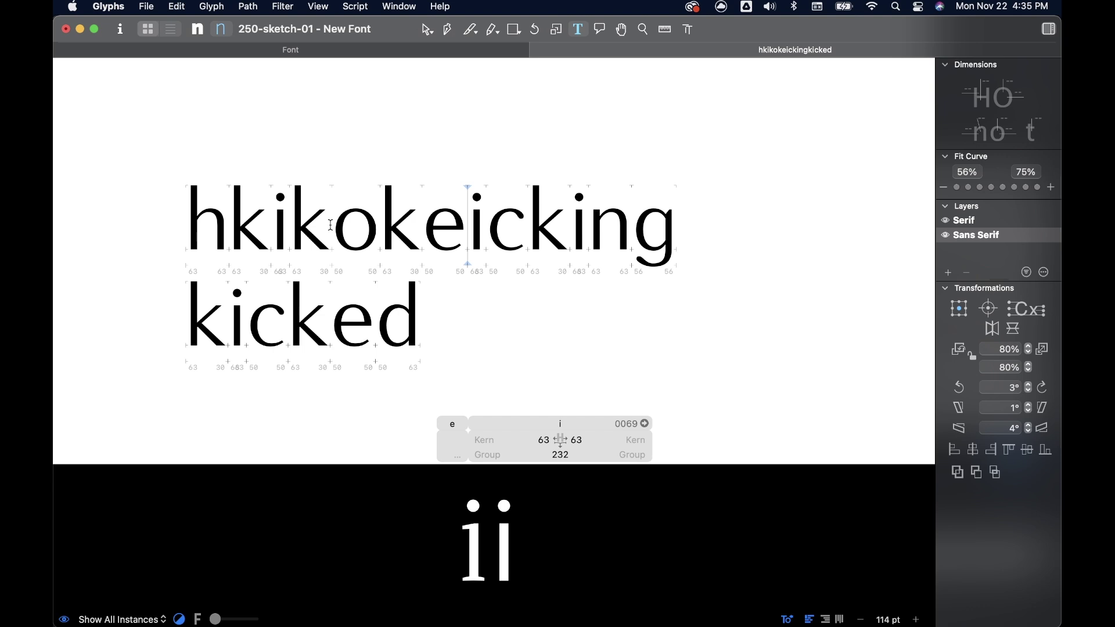
{"action": "left_click", "coordinate": [331, 225]}
{"action": "type", "text": "see"}
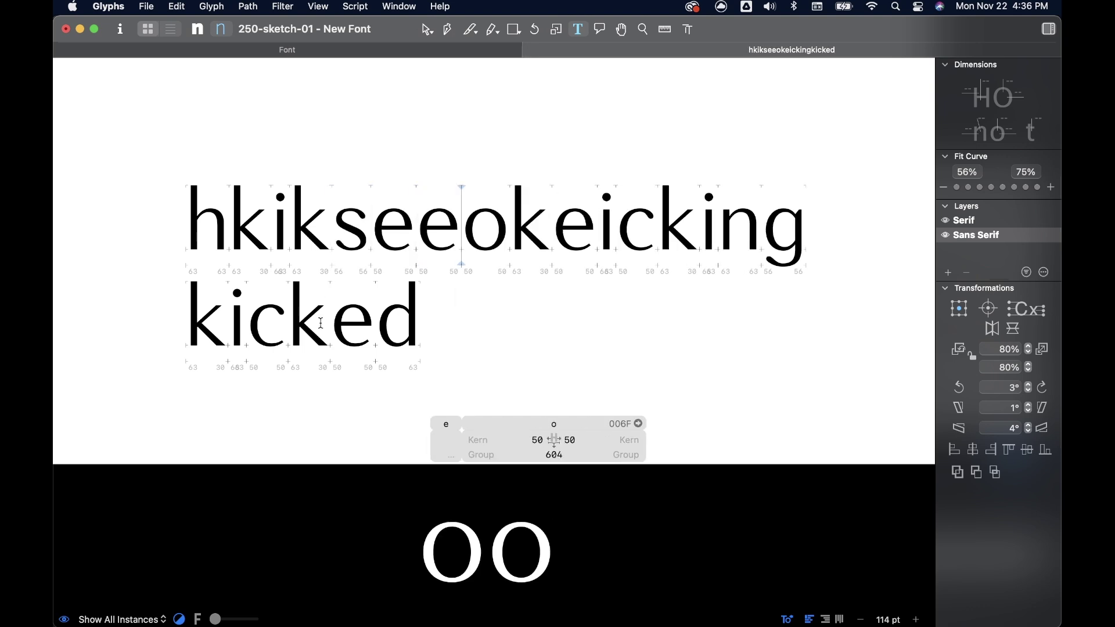
Step: Insert an "e" after each k in "kicked" so the second line of the test text reads "keickeed"
{"action": "left_click", "coordinate": [324, 323]}
{"action": "type", "text": "e"}
{"action": "left_click", "coordinate": [247, 320]}
{"action": "left_click", "coordinate": [224, 314]}
{"action": "type", "text": "e"}
{"action": "left_click", "coordinate": [374, 191]}
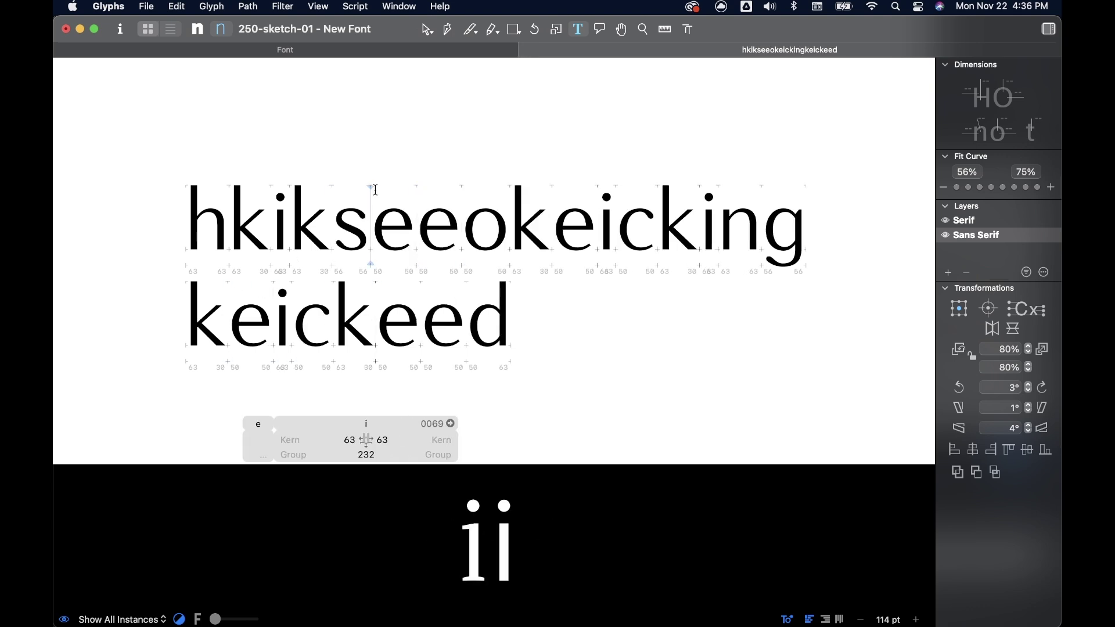
Step: Examine the spacing between the k and its neighbouring round letters at small and large sizes
{"action": "scroll", "coordinate": [641, 195], "scroll_direction": "down", "scroll_amount": 5}
{"action": "scroll", "coordinate": [641, 196], "scroll_direction": "up", "scroll_amount": 2}
{"action": "scroll", "coordinate": [641, 196], "scroll_direction": "up", "scroll_amount": 2}
{"action": "scroll", "coordinate": [641, 196], "scroll_direction": "up", "scroll_amount": 1}
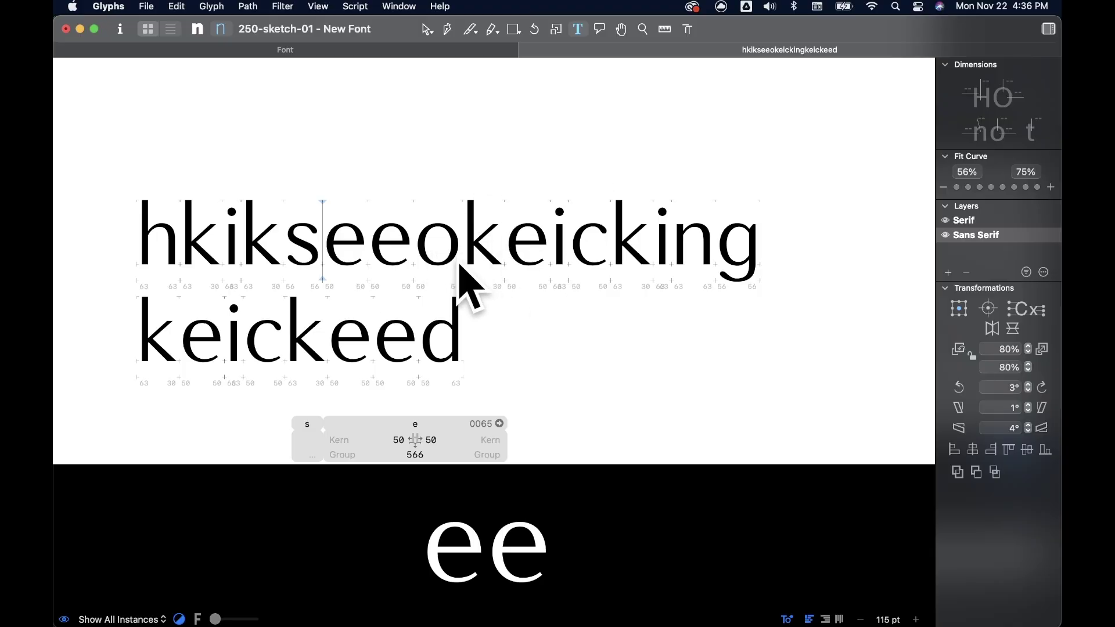
{"action": "scroll", "coordinate": [460, 265], "scroll_direction": "up", "scroll_amount": 5}
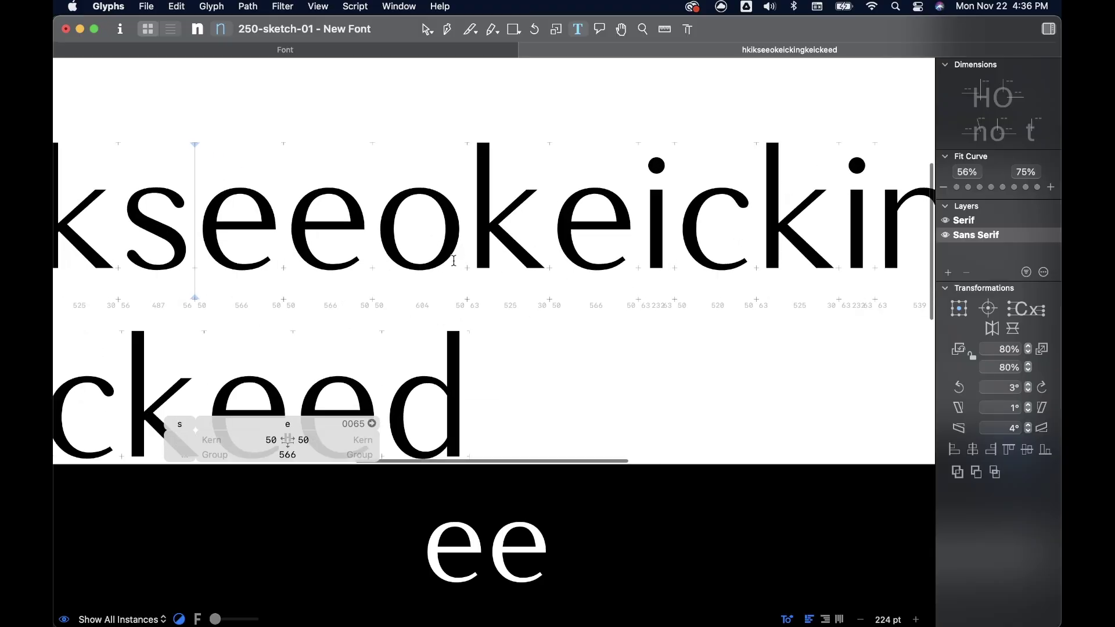
{"action": "scroll", "coordinate": [547, 210], "scroll_direction": "up", "scroll_amount": 4}
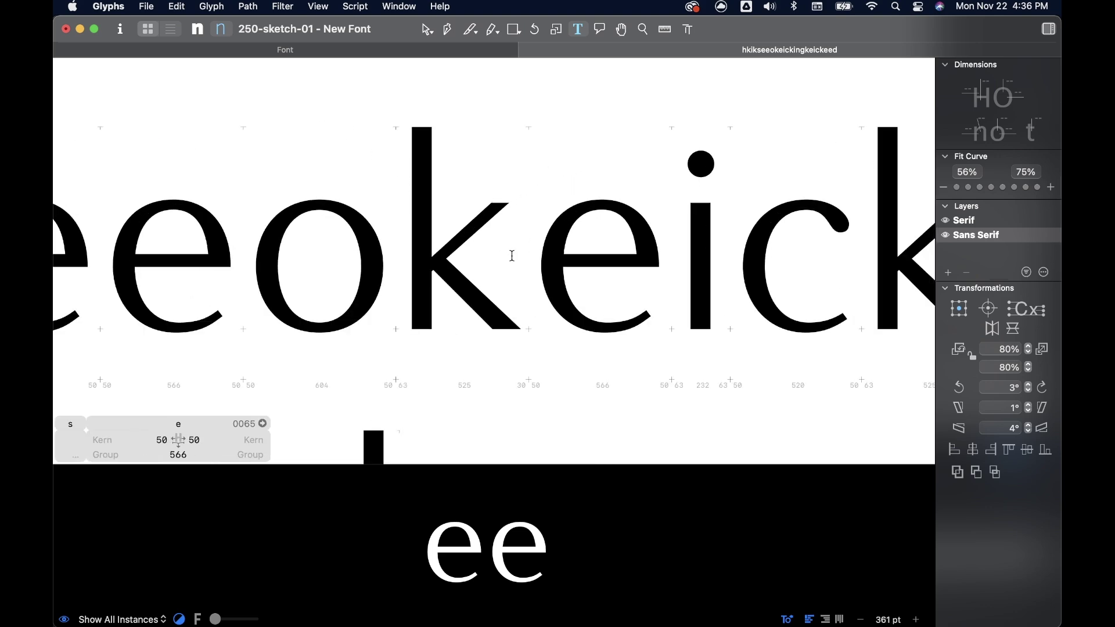
{"action": "scroll", "coordinate": [504, 256], "scroll_direction": "down", "scroll_amount": 10}
{"action": "scroll", "coordinate": [514, 250], "scroll_direction": "up", "scroll_amount": 5}
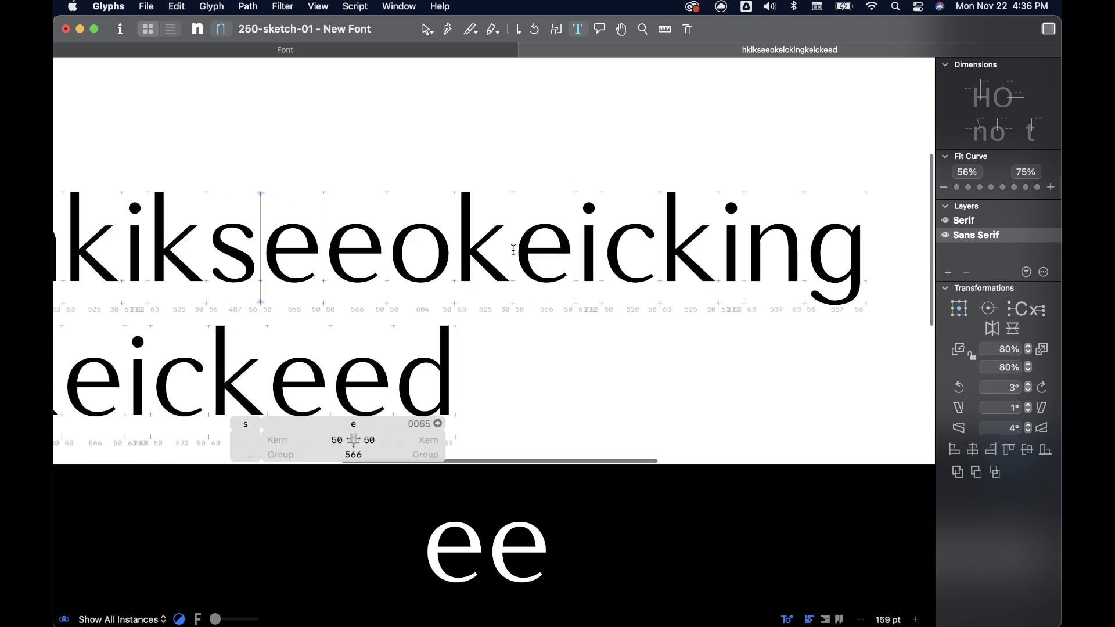
{"action": "scroll", "coordinate": [514, 250], "scroll_direction": "up", "scroll_amount": 4}
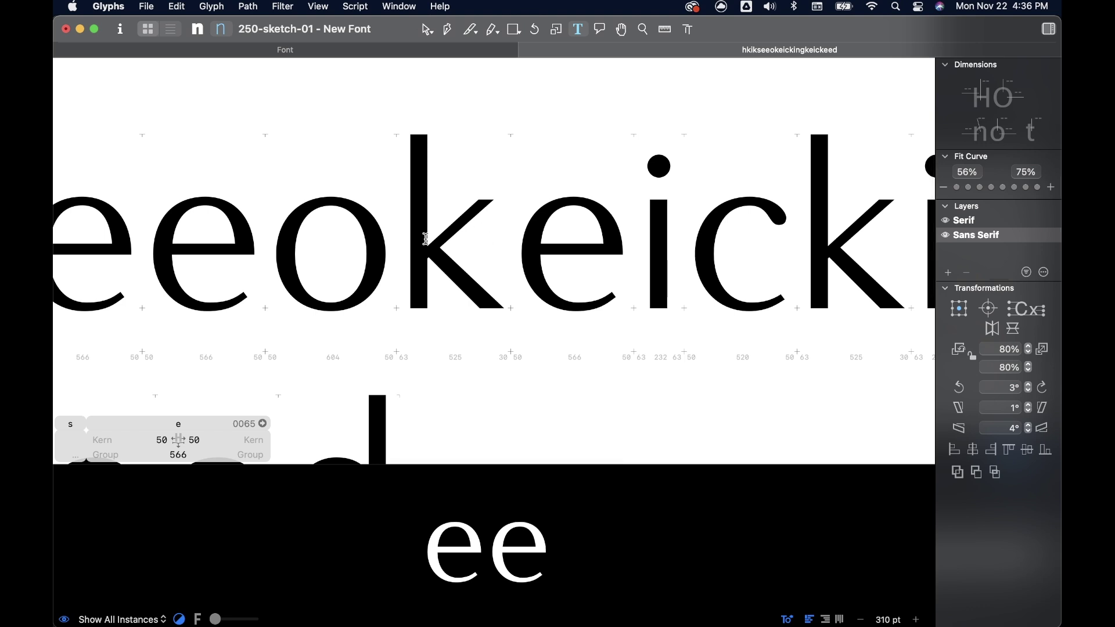
Step: Open the k in "okeicking" and shift the leg's baseline end 21 units to the left, then review its spacing
{"action": "double_click", "coordinate": [410, 235]}
{"action": "scroll", "coordinate": [591, 217], "scroll_direction": "up", "scroll_amount": 6}
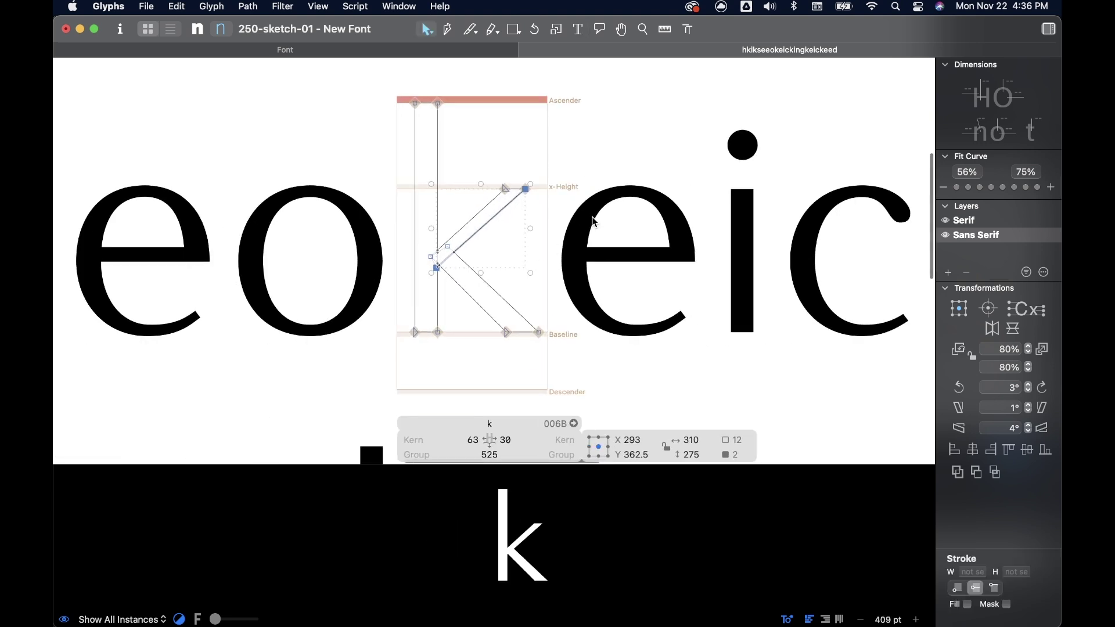
{"action": "left_click", "coordinate": [542, 183]}
{"action": "scroll", "coordinate": [551, 327], "scroll_direction": "down", "scroll_amount": 2}
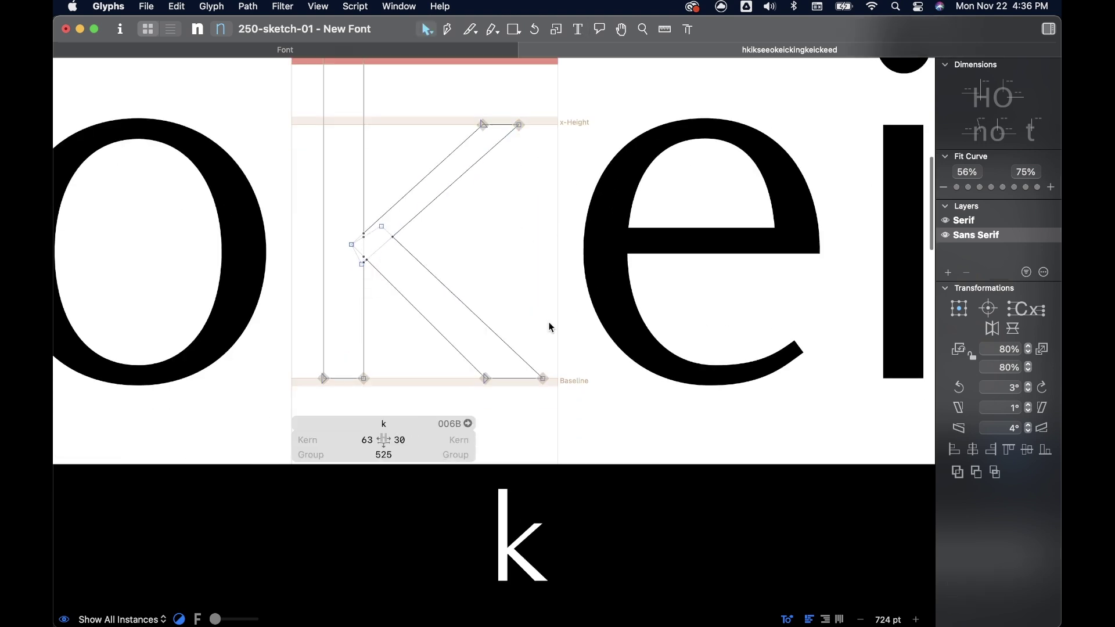
{"action": "left_click_drag", "start_coordinate": [559, 413], "coordinate": [402, 363]}
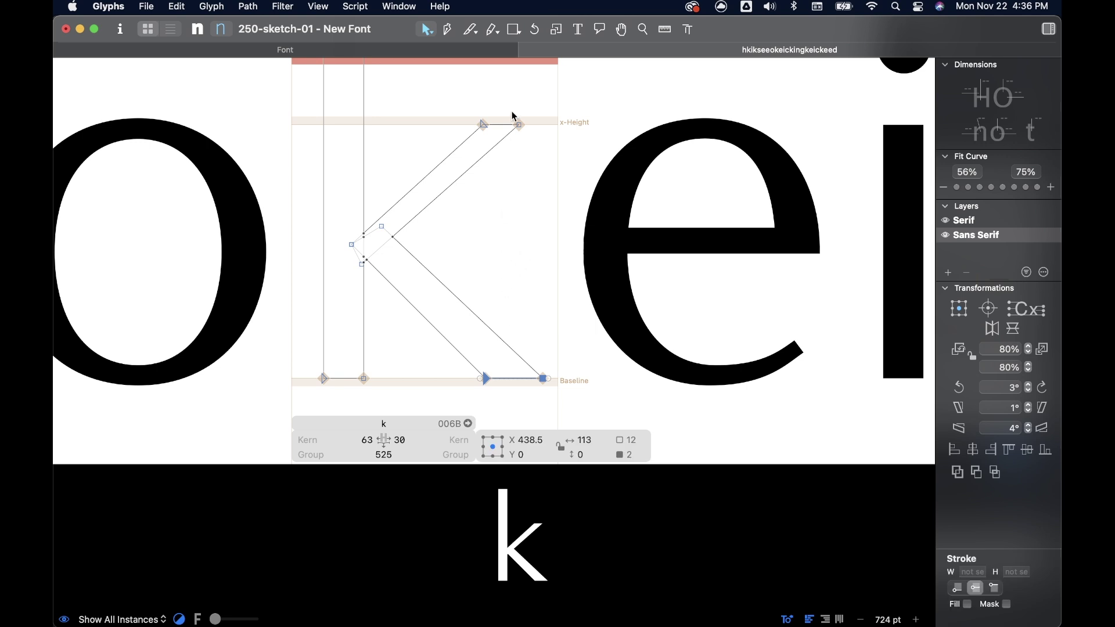
{"action": "left_click_drag", "start_coordinate": [470, 116], "coordinate": [555, 124]}
{"action": "left_click_drag", "start_coordinate": [558, 354], "coordinate": [478, 381]}
{"action": "left_click_drag", "start_coordinate": [460, 92], "coordinate": [565, 404]}
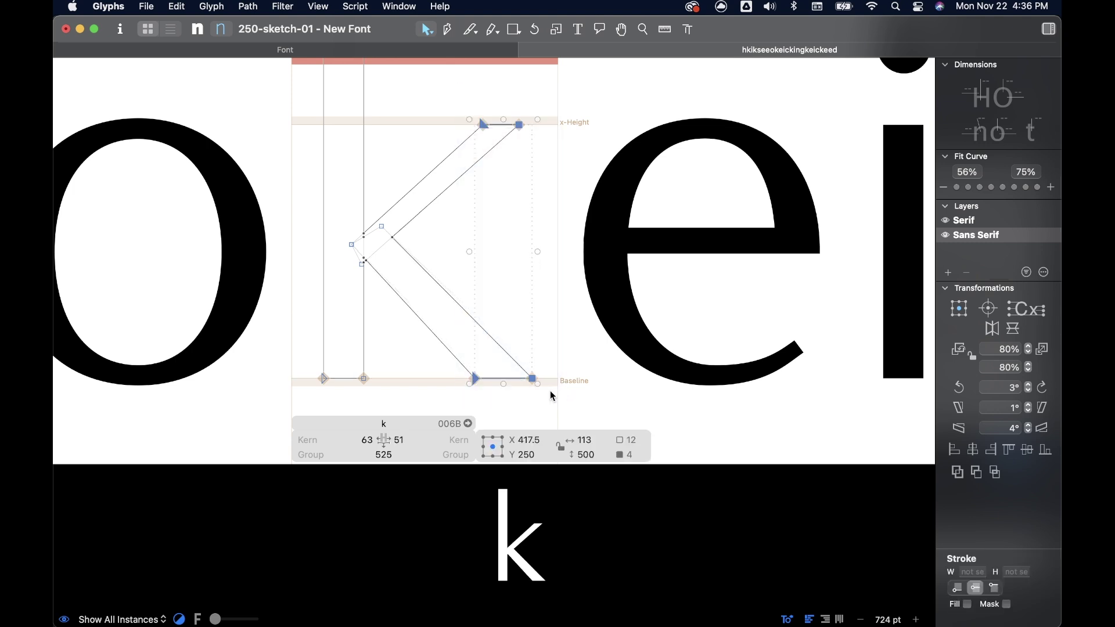
{"action": "left_click", "coordinate": [518, 165]}
{"action": "scroll", "coordinate": [517, 165], "scroll_direction": "down", "scroll_amount": 4}
{"action": "scroll", "coordinate": [499, 237], "scroll_direction": "down", "scroll_amount": 10}
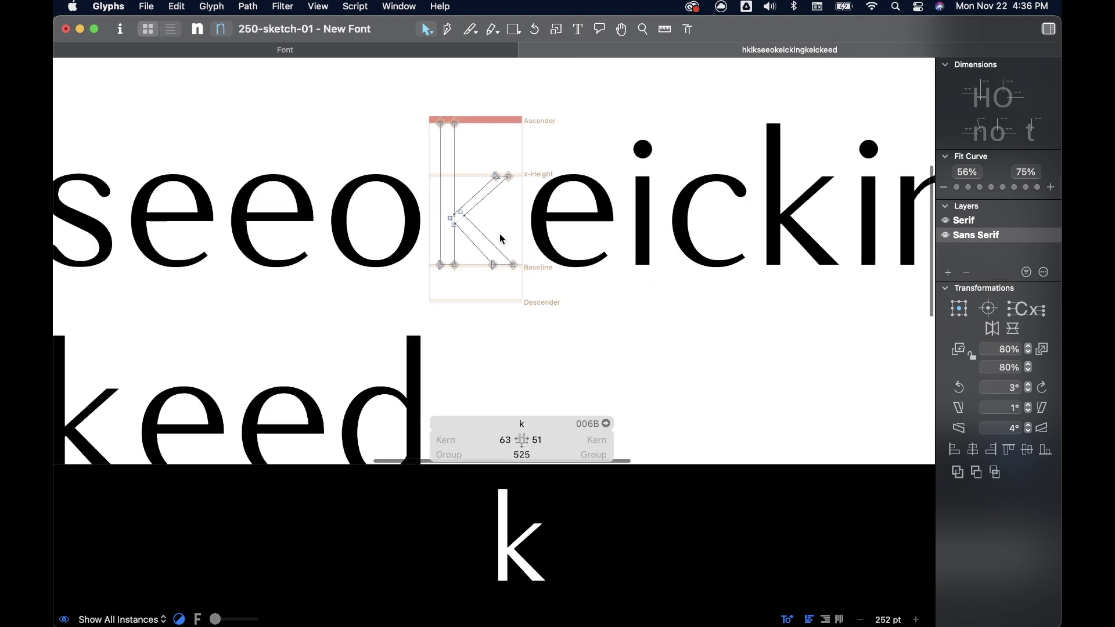
{"action": "scroll", "coordinate": [493, 302], "scroll_direction": "up", "scroll_amount": 4}
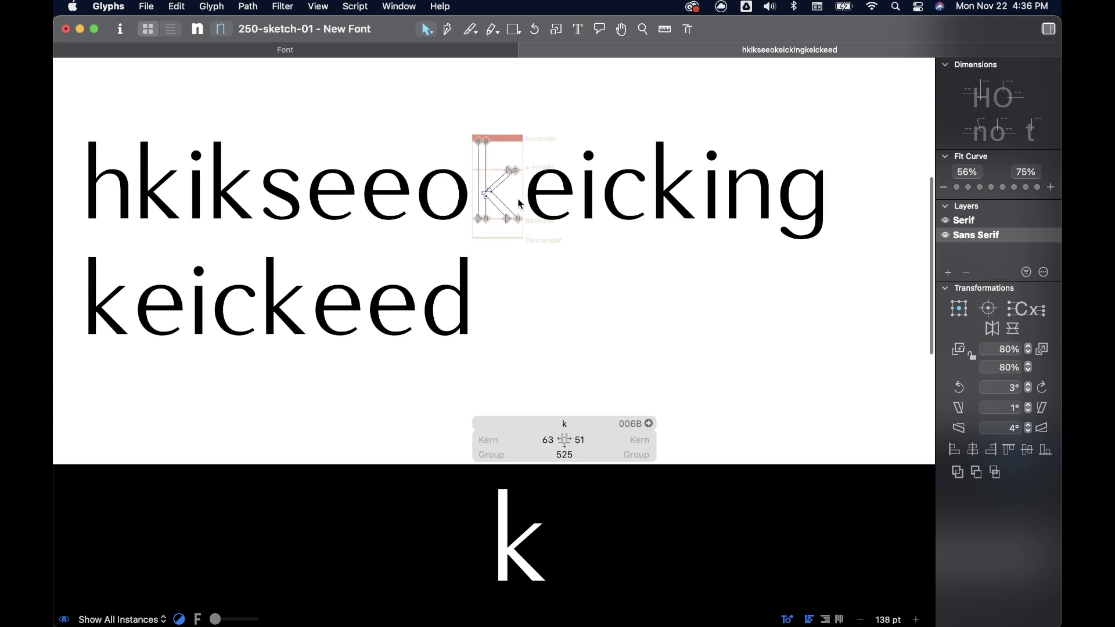
Step: Shift the k's whole leg 7 units to the right, keeping its angle
{"action": "scroll", "coordinate": [500, 208], "scroll_direction": "up", "scroll_amount": 7}
{"action": "double_click", "coordinate": [459, 215]}
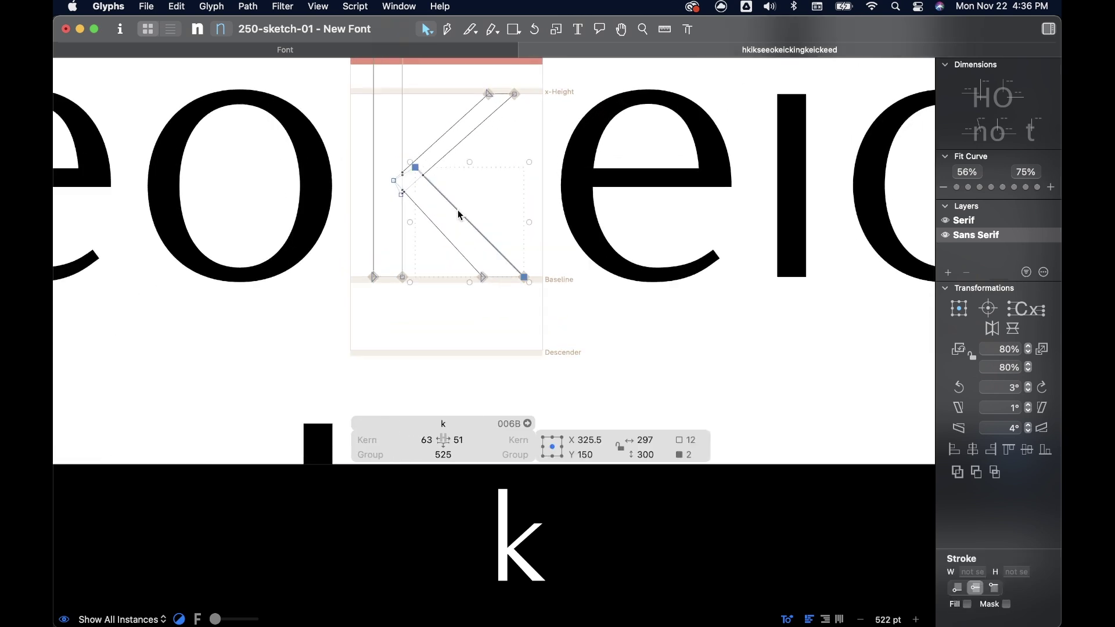
{"action": "key", "text": "Right"}
{"action": "key", "text": "Right"}
{"action": "key", "text": "Right"}
{"action": "key", "text": "Right"}
{"action": "key", "text": "Right"}
{"action": "key", "text": "Right"}
{"action": "key", "text": "Right"}
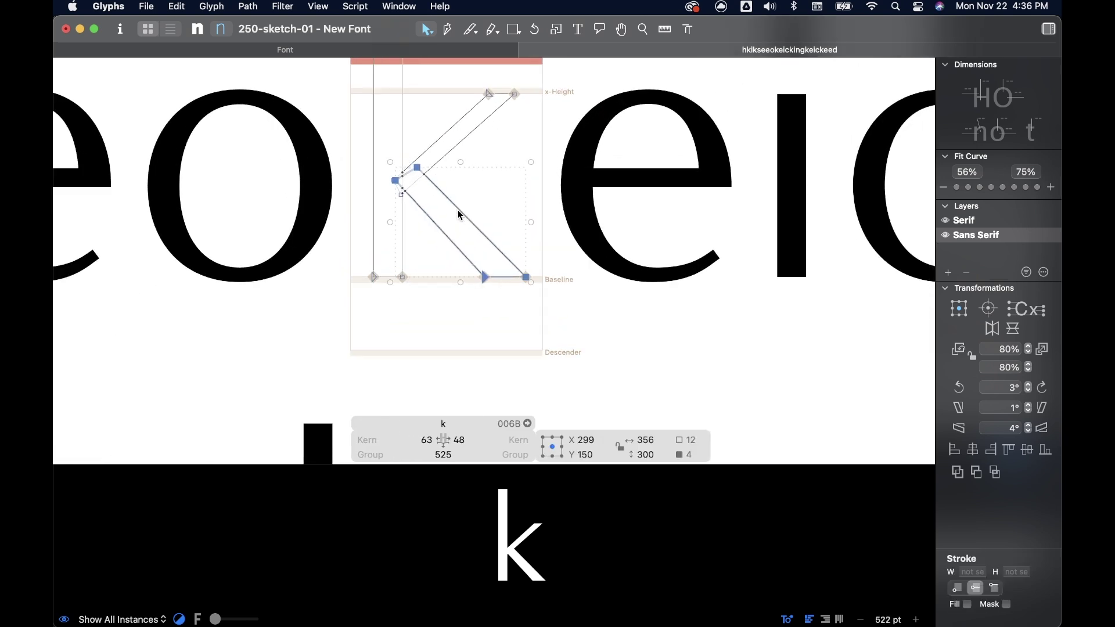
{"action": "left_click", "coordinate": [486, 194]}
{"action": "scroll", "coordinate": [489, 198], "scroll_direction": "down", "scroll_amount": 3}
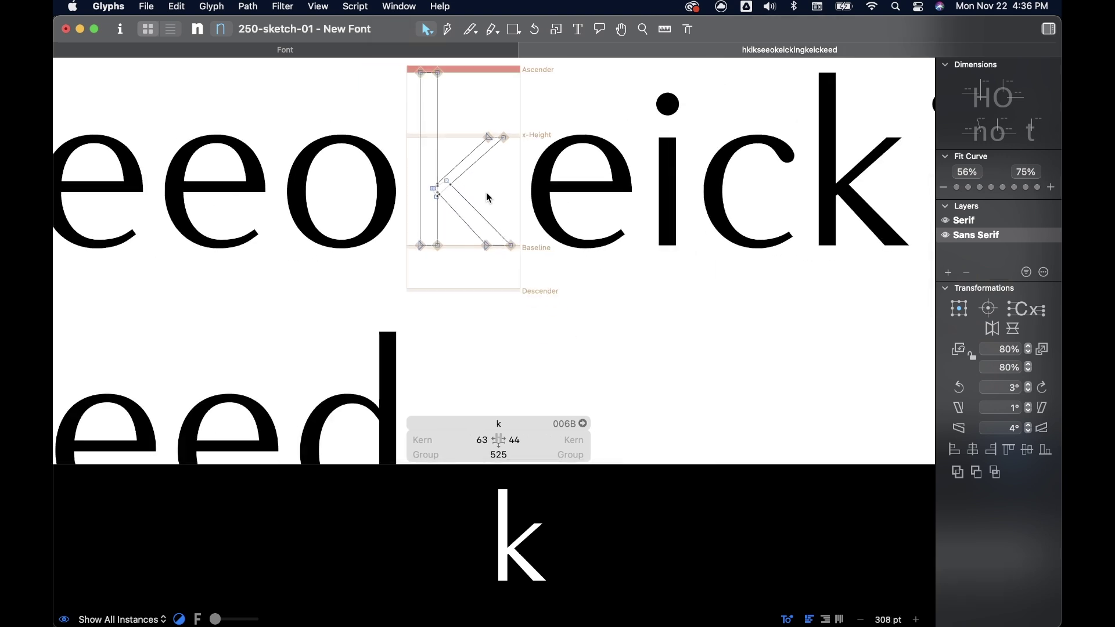
{"action": "scroll", "coordinate": [486, 193], "scroll_direction": "up", "scroll_amount": 5}
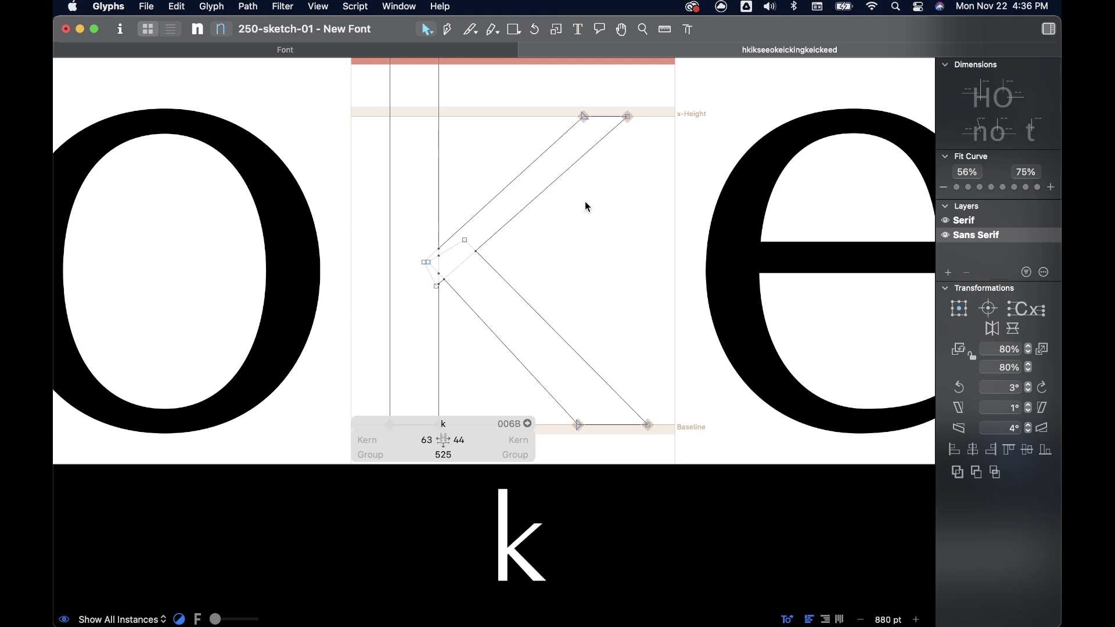
Step: Copy the complete Sans Serif k outline into the k's Serif layer
{"action": "scroll", "coordinate": [584, 201], "scroll_direction": "down", "scroll_amount": 6}
{"action": "key", "text": "super+a"}
{"action": "key", "text": "super+c"}
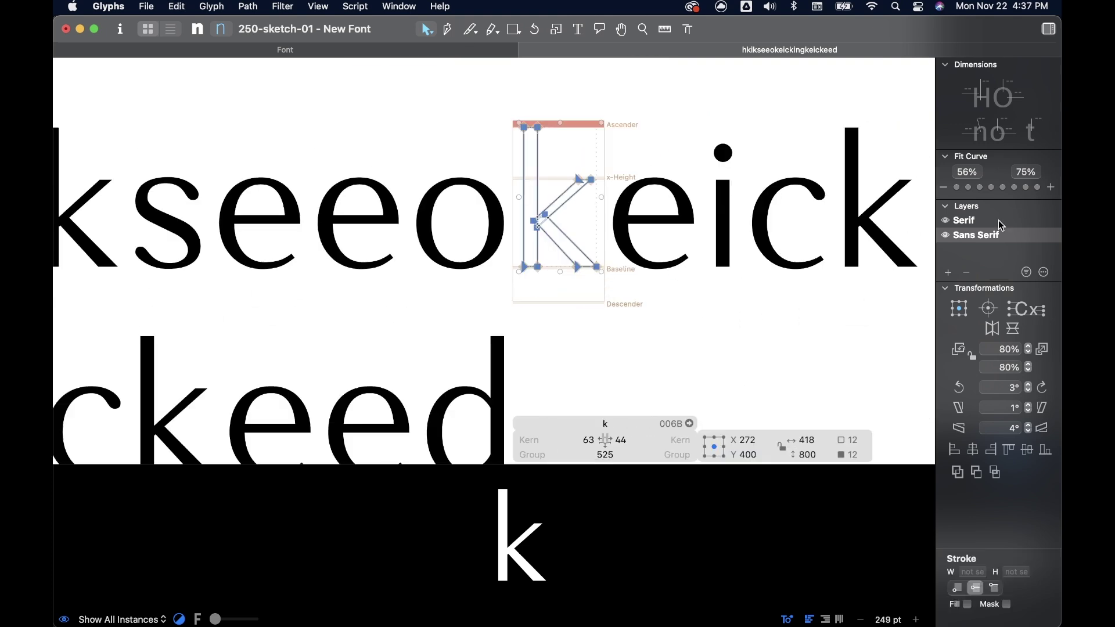
{"action": "left_click", "coordinate": [973, 221]}
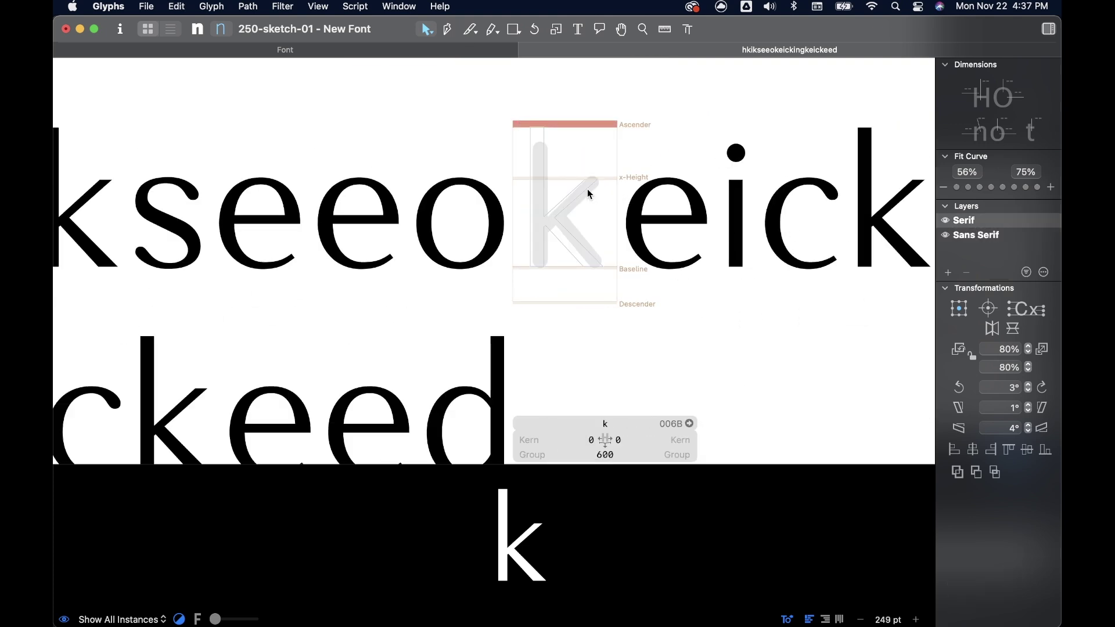
{"action": "key", "text": "super+v"}
{"action": "scroll", "coordinate": [579, 152], "scroll_direction": "up", "scroll_amount": 3}
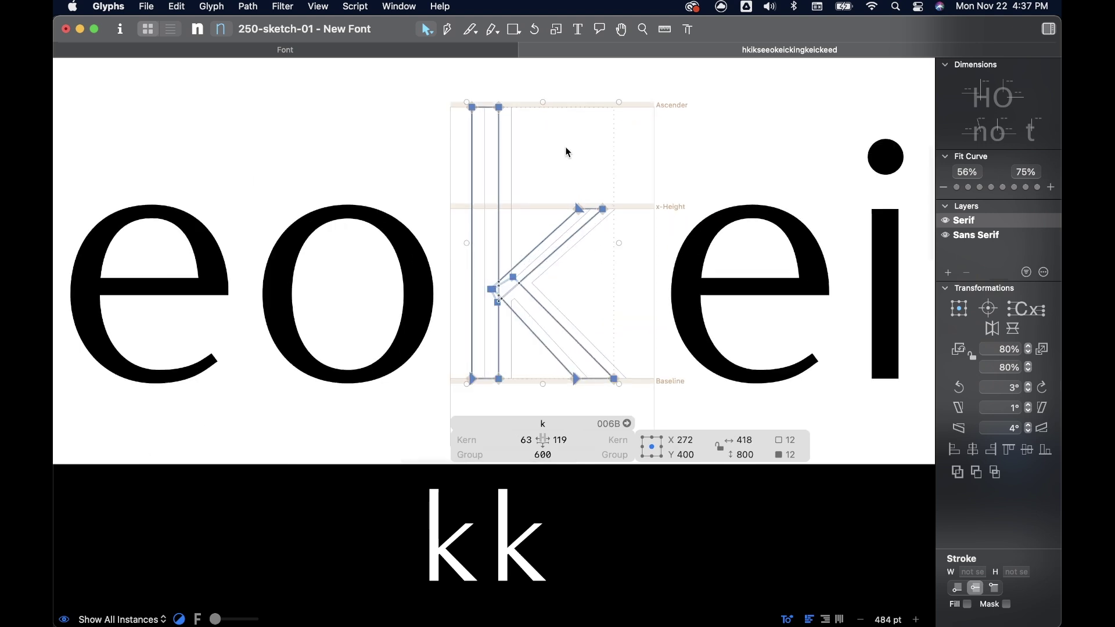
{"action": "left_click", "coordinate": [565, 151]}
Step: Open the h on its Serif layer and select its right foot serif and top serif for reuse in the k
{"action": "scroll", "coordinate": [566, 151], "scroll_direction": "down", "scroll_amount": 2}
{"action": "scroll", "coordinate": [565, 152], "scroll_direction": "down", "scroll_amount": 2}
{"action": "scroll", "coordinate": [566, 152], "scroll_direction": "left", "scroll_amount": 5}
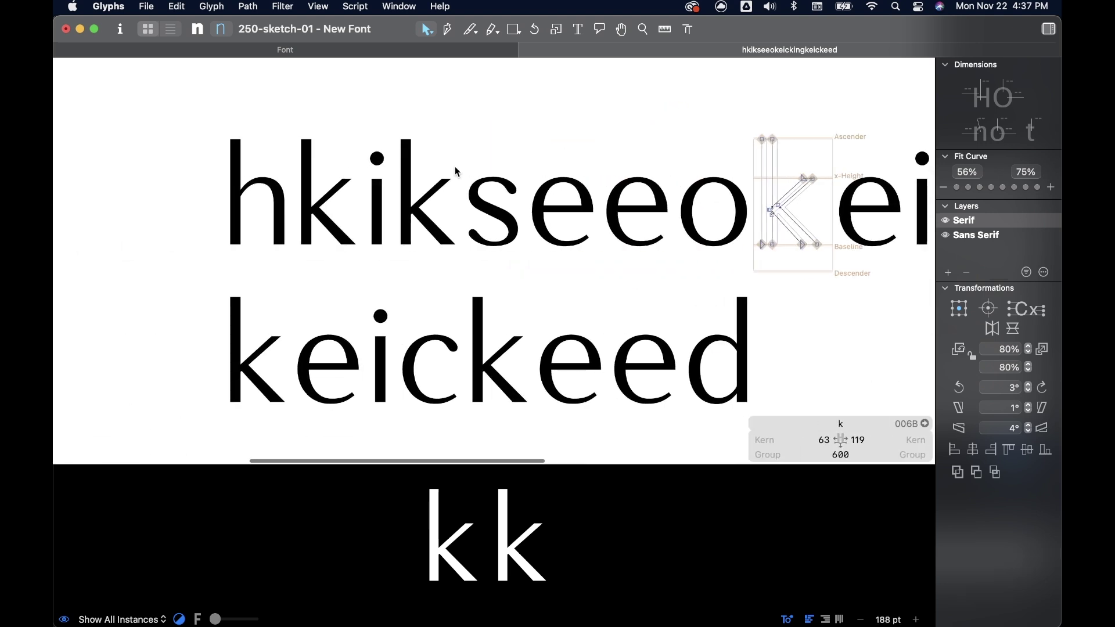
{"action": "double_click", "coordinate": [255, 196]}
{"action": "scroll", "coordinate": [268, 243], "scroll_direction": "up", "scroll_amount": 5}
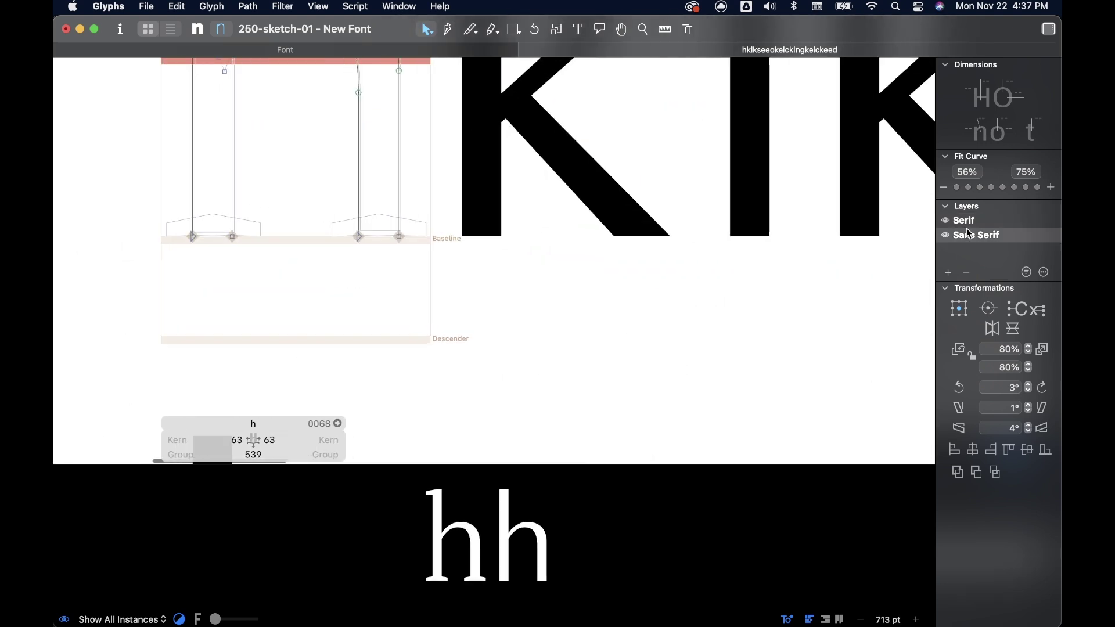
{"action": "left_click", "coordinate": [974, 227]}
{"action": "left_click", "coordinate": [383, 228]}
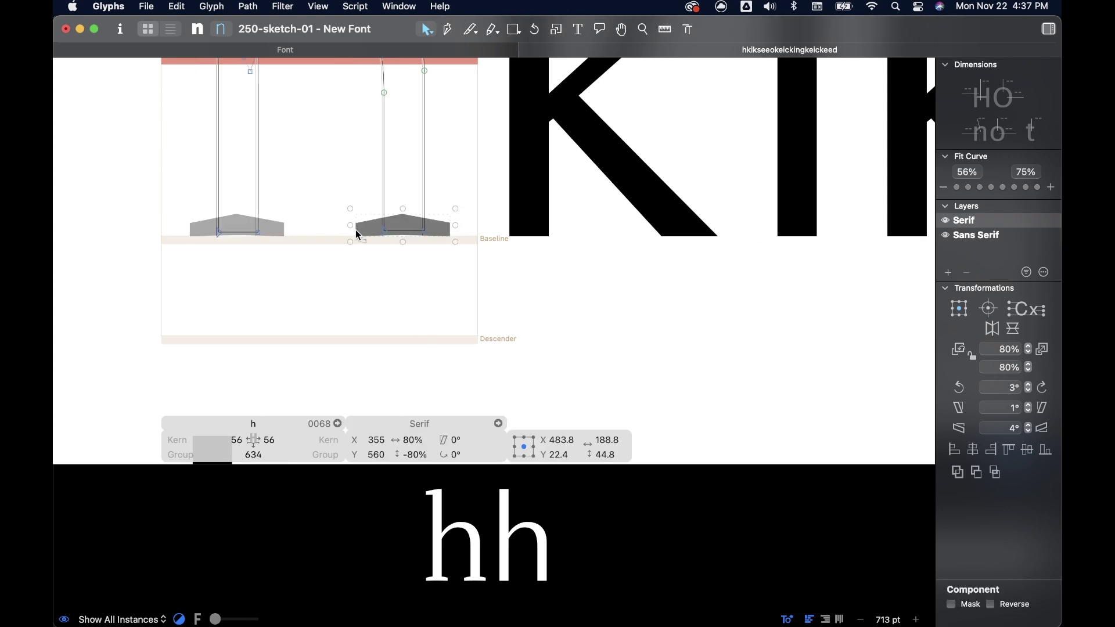
{"action": "scroll", "coordinate": [463, 234], "scroll_direction": "up", "scroll_amount": 2}
{"action": "scroll", "coordinate": [463, 234], "scroll_direction": "down", "scroll_amount": 3}
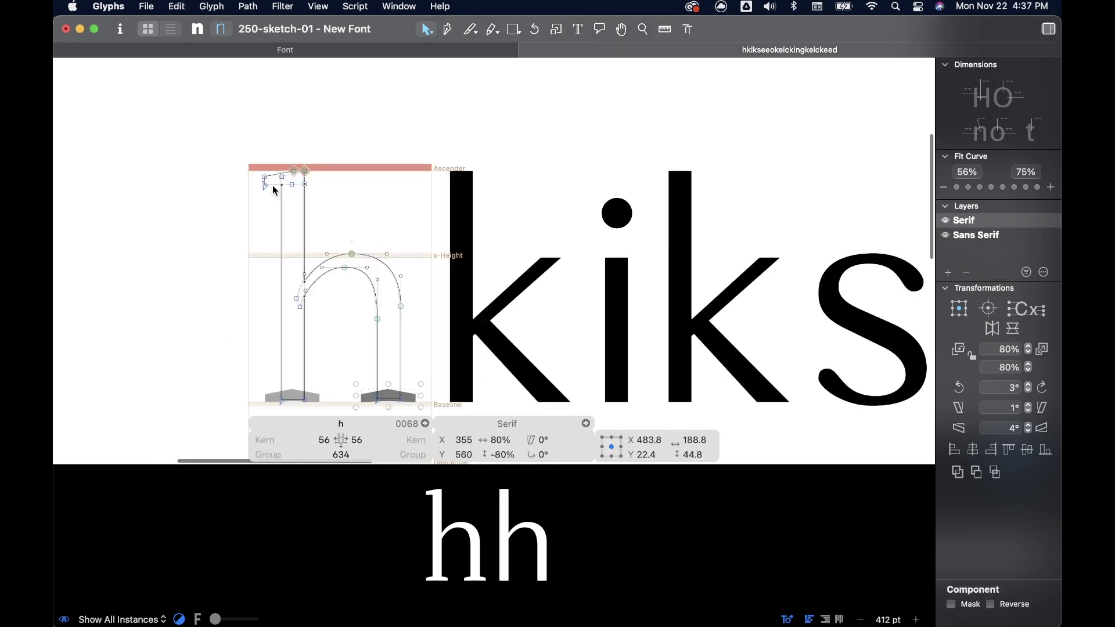
{"action": "left_click", "coordinate": [273, 185]}
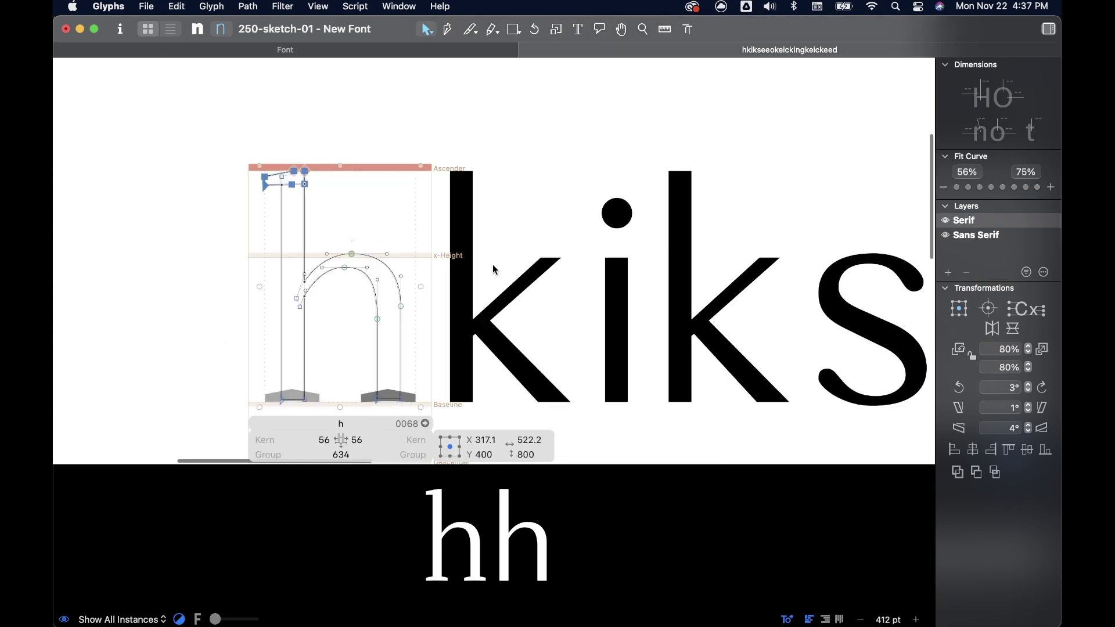
Step: Switch to the Serif master, paste the h's serifs into the k and shift them 51 units left onto the stem
{"action": "left_click", "coordinate": [197, 29]}
{"action": "double_click", "coordinate": [507, 261]}
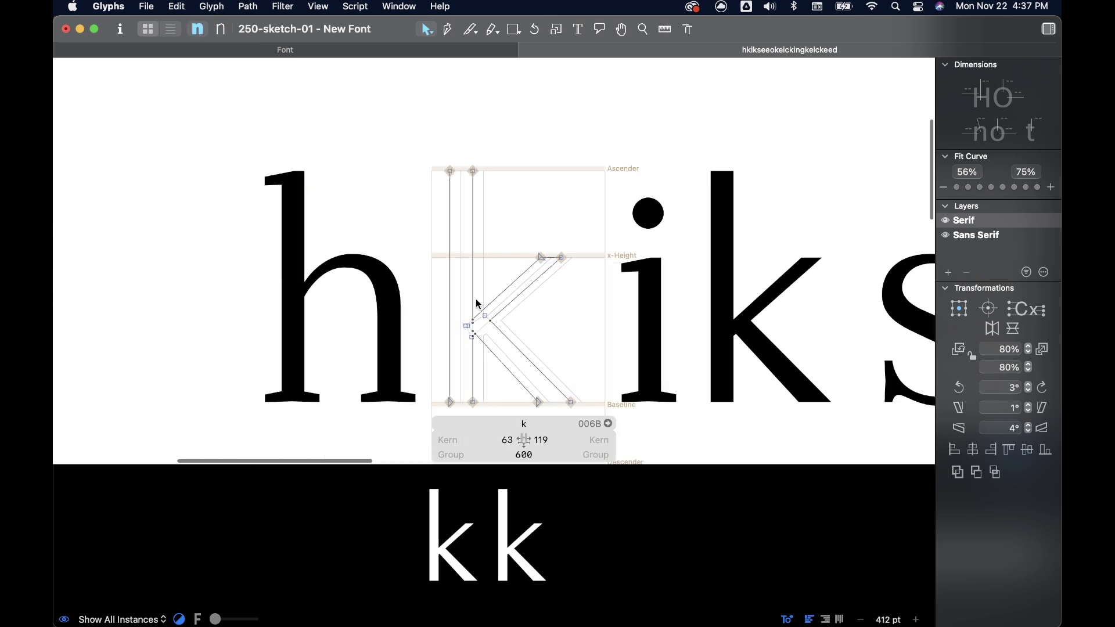
{"action": "key", "text": "super+v"}
{"action": "scroll", "coordinate": [479, 197], "scroll_direction": "up", "scroll_amount": 6}
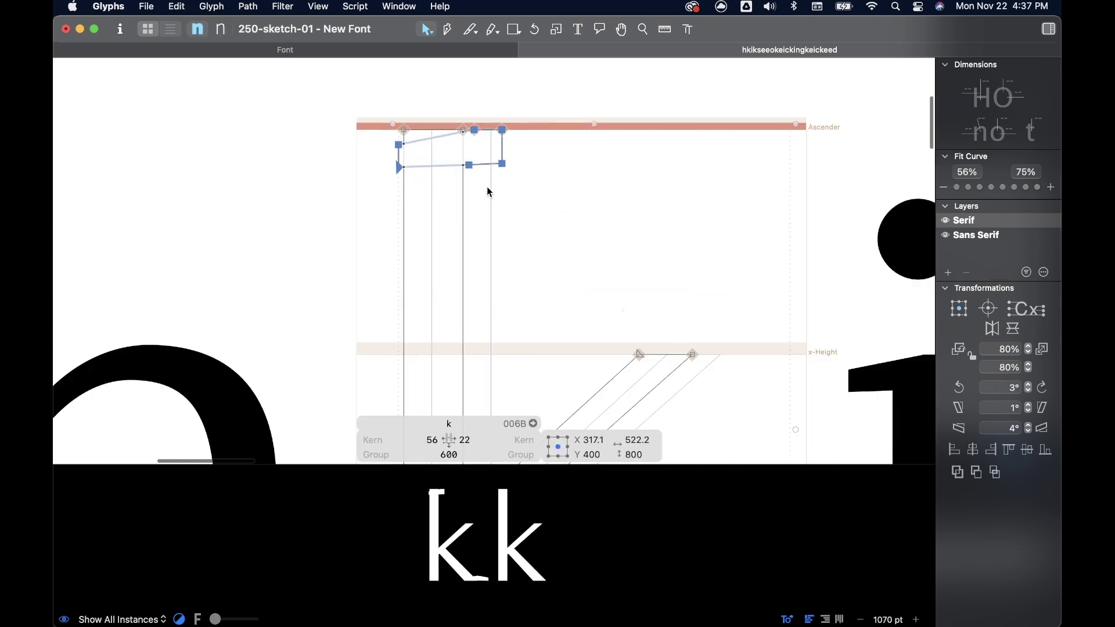
{"action": "left_click_drag", "start_coordinate": [505, 164], "coordinate": [461, 160]}
{"action": "key", "text": "Escape"}
{"action": "scroll", "coordinate": [433, 120], "scroll_direction": "up", "scroll_amount": 6}
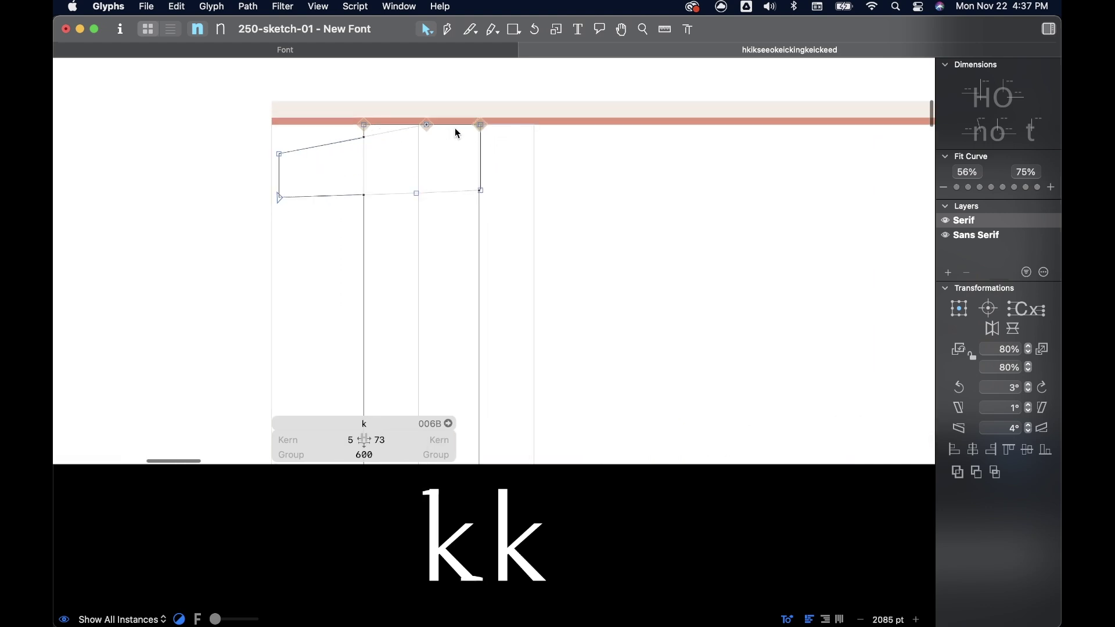
Step: Nudge the k's top serif 1 unit left and lower the stem's top-left node to Y 775 inside the serif
{"action": "double_click", "coordinate": [470, 215]}
{"action": "key", "text": "Left"}
{"action": "key", "text": "Escape"}
{"action": "left_click_drag", "start_coordinate": [273, 88], "coordinate": [271, 156]}
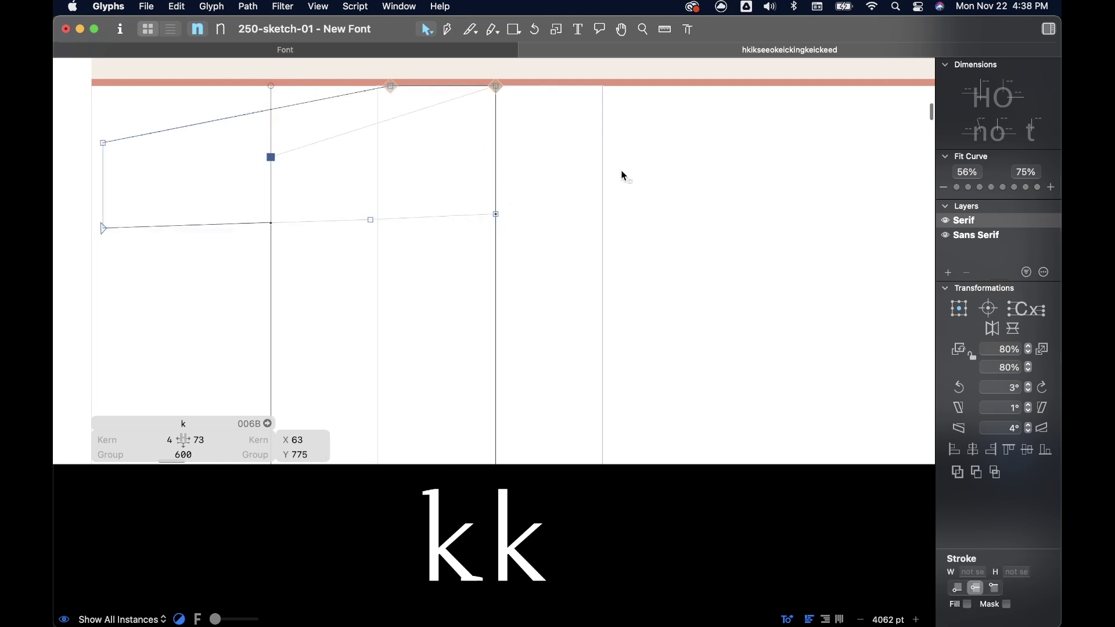
{"action": "scroll", "coordinate": [618, 169], "scroll_direction": "down", "scroll_amount": 5}
{"action": "scroll", "coordinate": [618, 169], "scroll_direction": "up", "scroll_amount": 5}
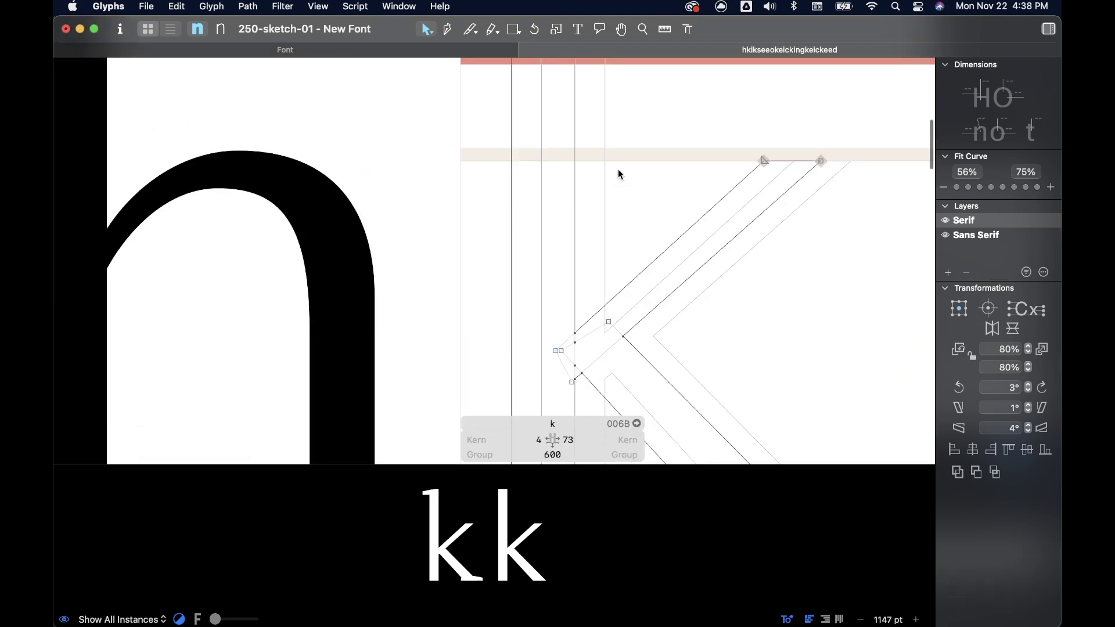
Step: Move the foot serif under the k's stem at X -27 and raise the stem's bottom nodes into the serif
{"action": "left_click_drag", "start_coordinate": [845, 316], "coordinate": [571, 315]}
{"action": "left_click", "coordinate": [562, 341]}
{"action": "left_click_drag", "start_coordinate": [494, 340], "coordinate": [497, 330]}
{"action": "left_click_drag", "start_coordinate": [562, 341], "coordinate": [563, 327]}
{"action": "scroll", "coordinate": [601, 283], "scroll_direction": "down", "scroll_amount": 5}
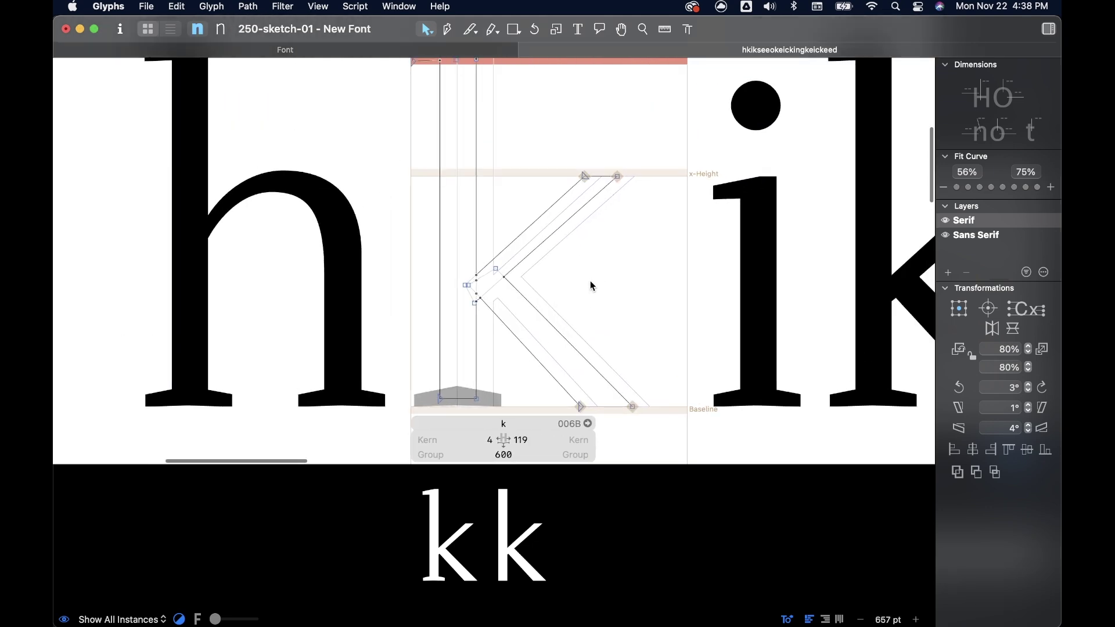
{"action": "left_click", "coordinate": [489, 401]}
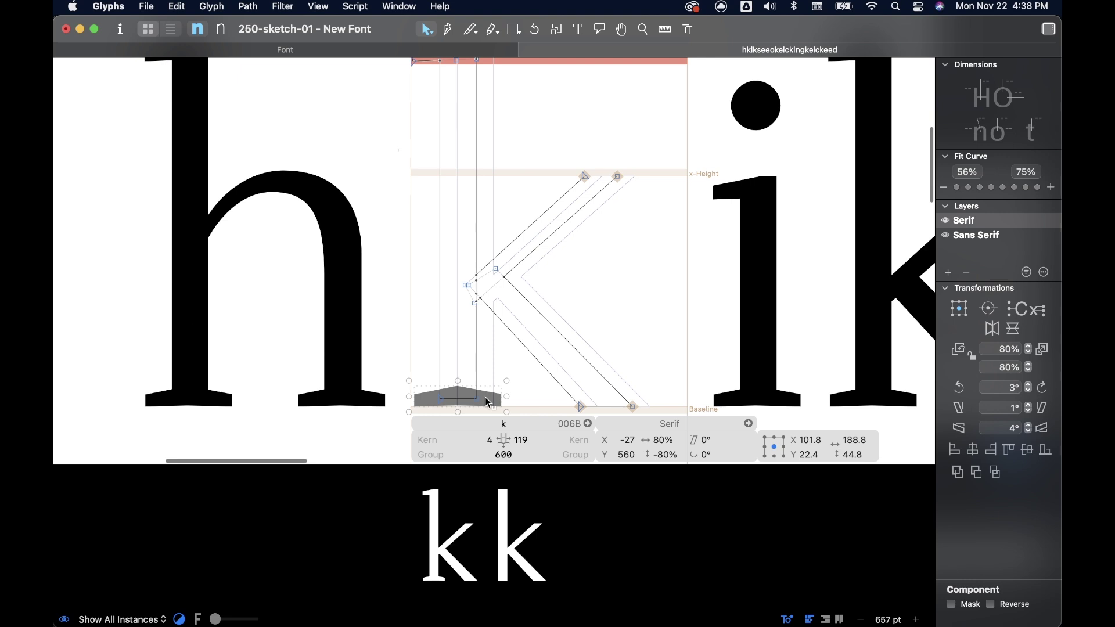
Step: Duplicate the k's foot serif onto the end of the upper arm, flip it vertically and align it under the x-height at X 266
{"action": "left_click_drag", "start_coordinate": [488, 402], "coordinate": [620, 195]}
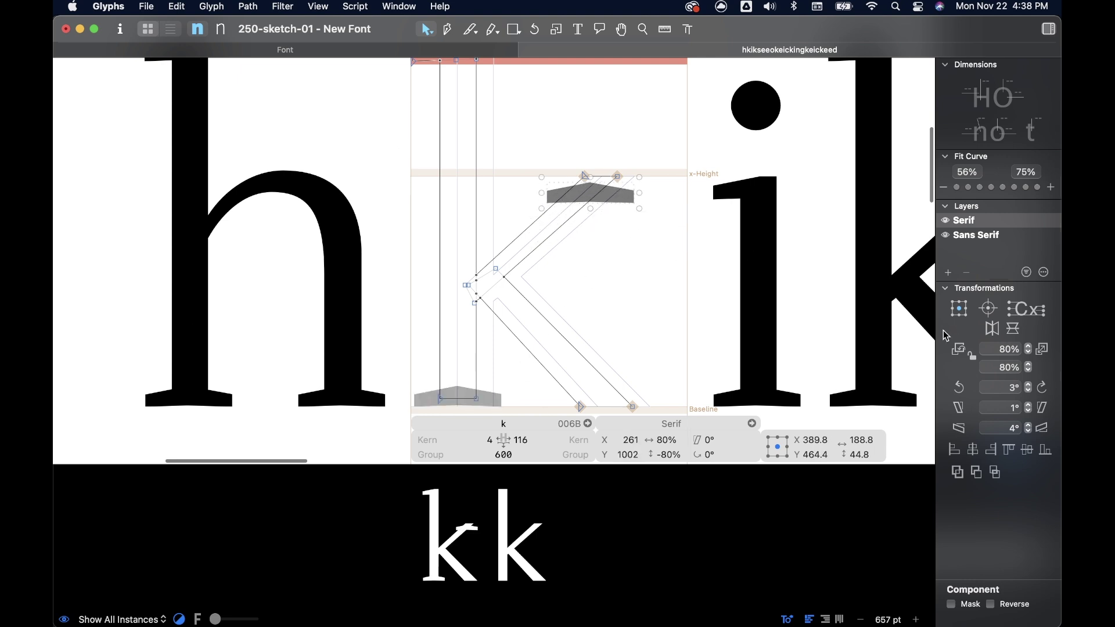
{"action": "left_click", "coordinate": [1014, 329]}
{"action": "scroll", "coordinate": [570, 190], "scroll_direction": "up", "scroll_amount": 5}
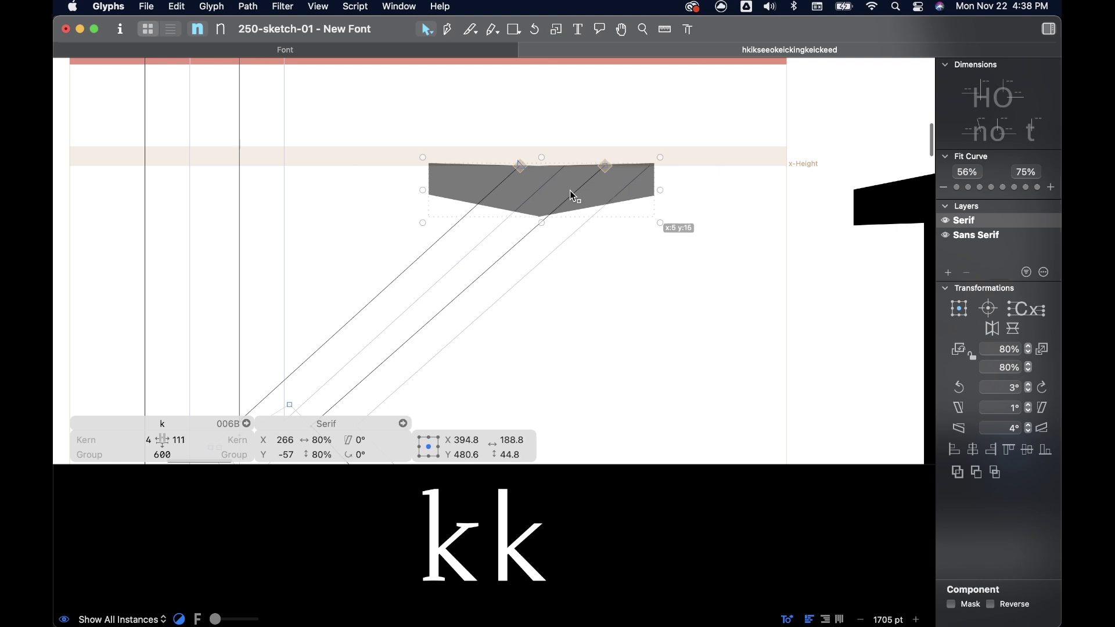
{"action": "left_click", "coordinate": [505, 260]}
Step: Pull the two end nodes of the k's upper arm back along the diagonal so they sit inside the serif
{"action": "left_click_drag", "start_coordinate": [604, 167], "coordinate": [583, 181]}
{"action": "left_click", "coordinate": [518, 165]}
{"action": "left_click_drag", "start_coordinate": [517, 166], "coordinate": [503, 181]}
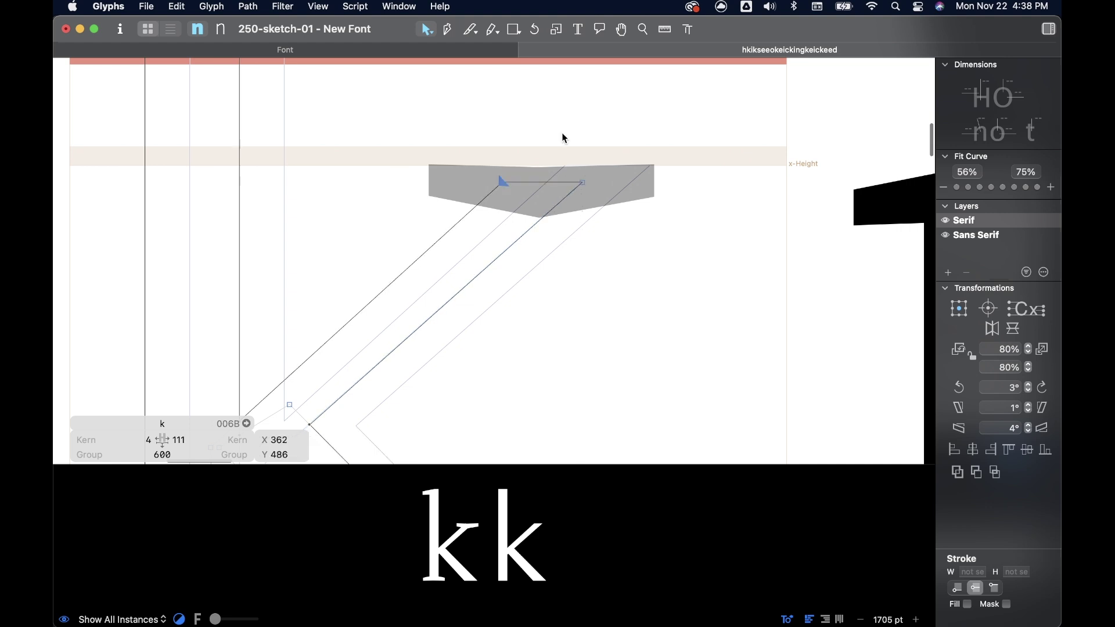
Step: Duplicate the arm's serif down to the end of the leg, flip it vertically, seat it on the baseline and preview it
{"action": "scroll", "coordinate": [605, 176], "scroll_direction": "down", "scroll_amount": 2}
{"action": "scroll", "coordinate": [605, 176], "scroll_direction": "down", "scroll_amount": 5}
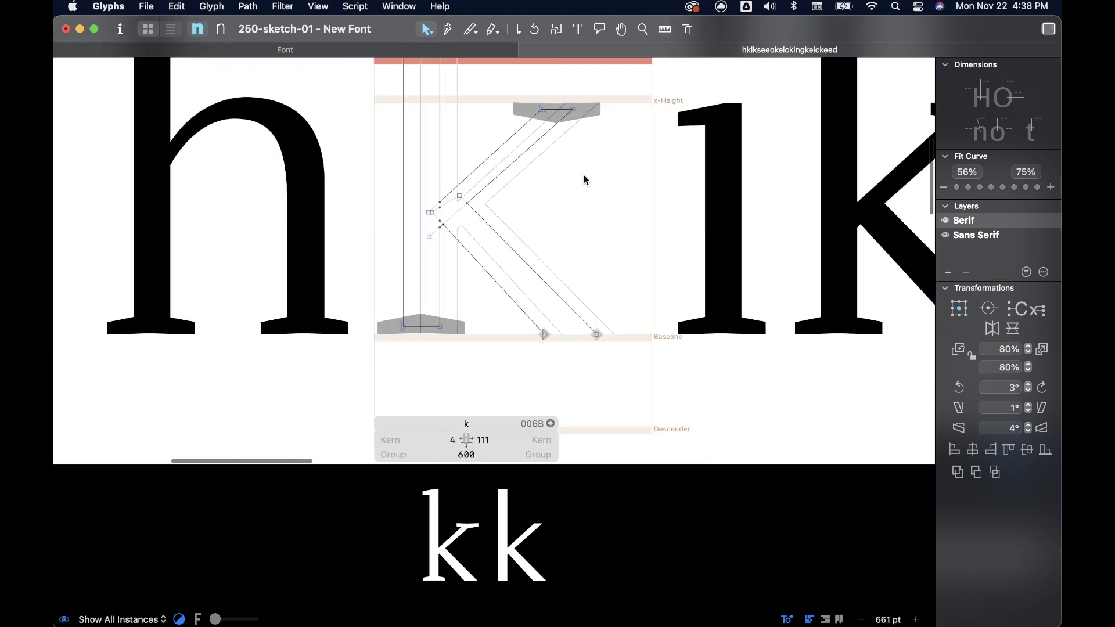
{"action": "left_click", "coordinate": [582, 115]}
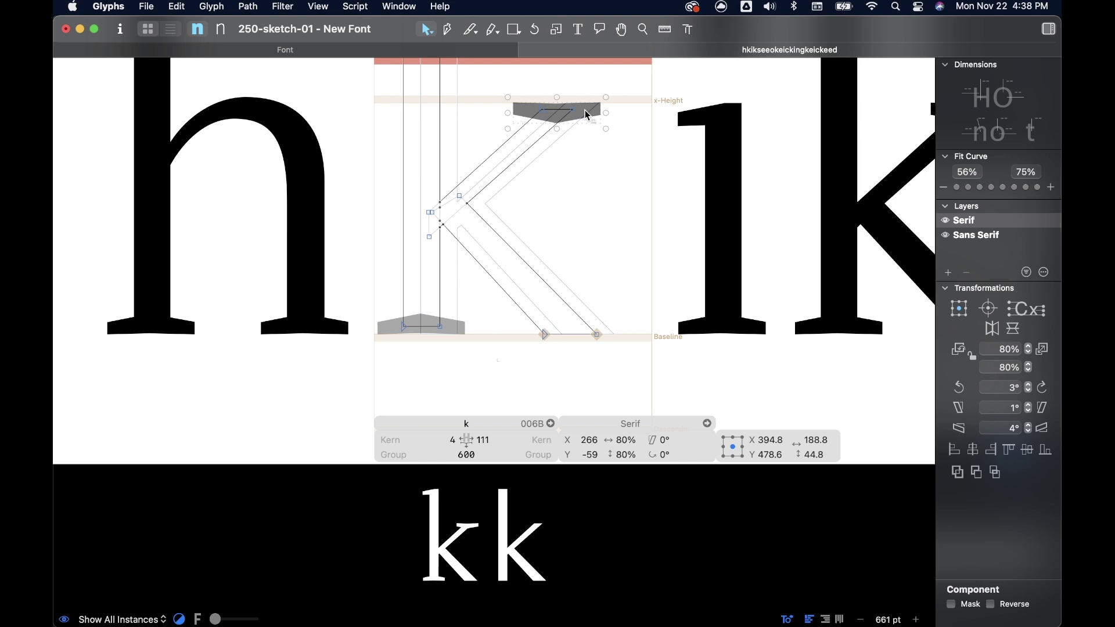
{"action": "left_click_drag", "start_coordinate": [585, 110], "coordinate": [584, 314]}
{"action": "left_click", "coordinate": [1013, 333]}
{"action": "scroll", "coordinate": [548, 327], "scroll_direction": "up", "scroll_amount": 5}
{"action": "left_click_drag", "start_coordinate": [547, 262], "coordinate": [537, 318]}
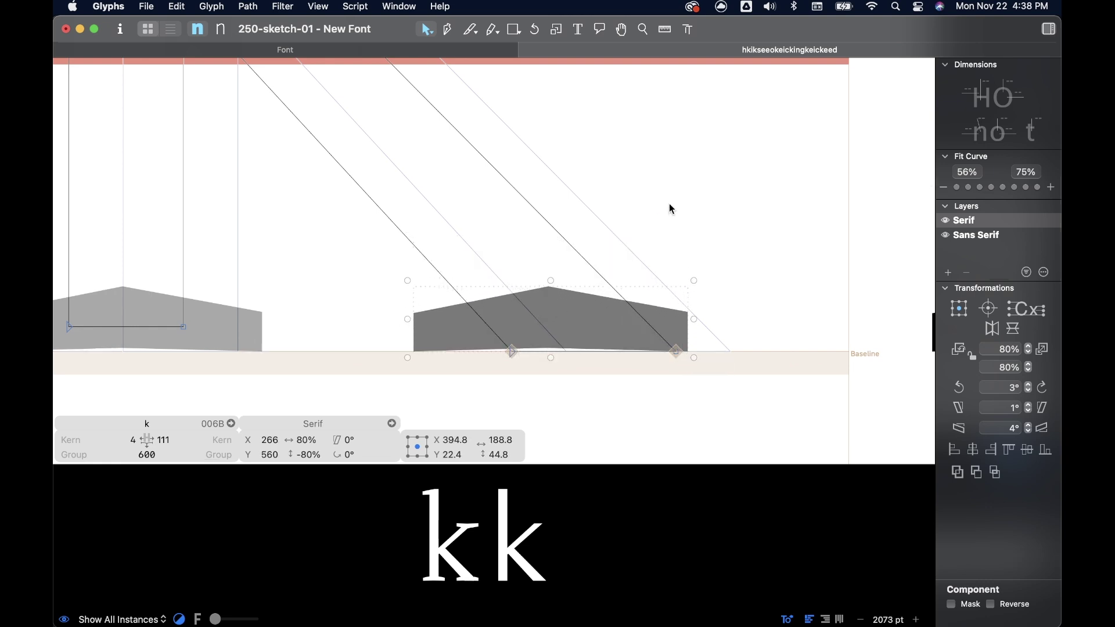
{"action": "key", "text": "space"}
{"action": "scroll", "coordinate": [669, 204], "scroll_direction": "down", "scroll_amount": 3}
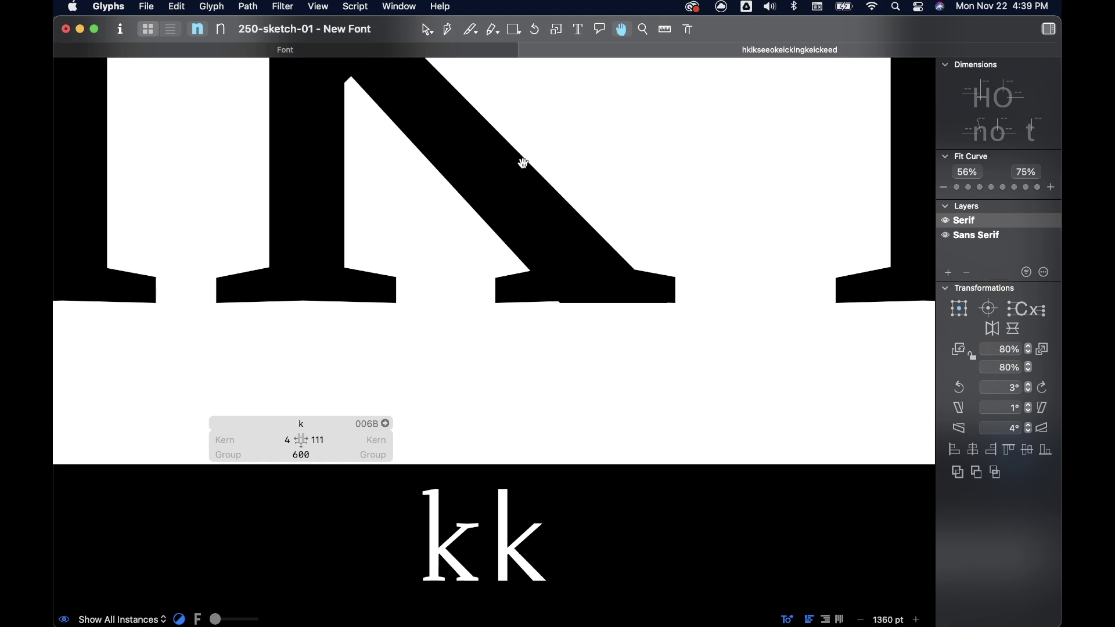
{"action": "scroll", "coordinate": [624, 256], "scroll_direction": "up", "scroll_amount": 3}
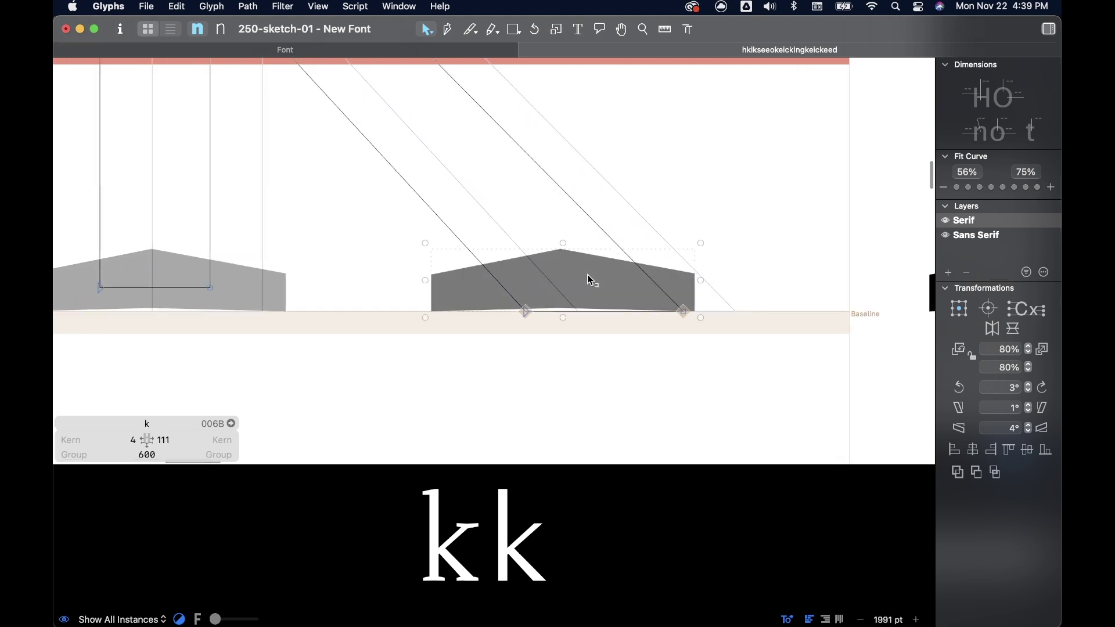
Step: Decompose the leg's foot serif and add a second peak node at about X 398, level with the existing peak
{"action": "right_click", "coordinate": [590, 281]}
{"action": "left_click", "coordinate": [624, 298]}
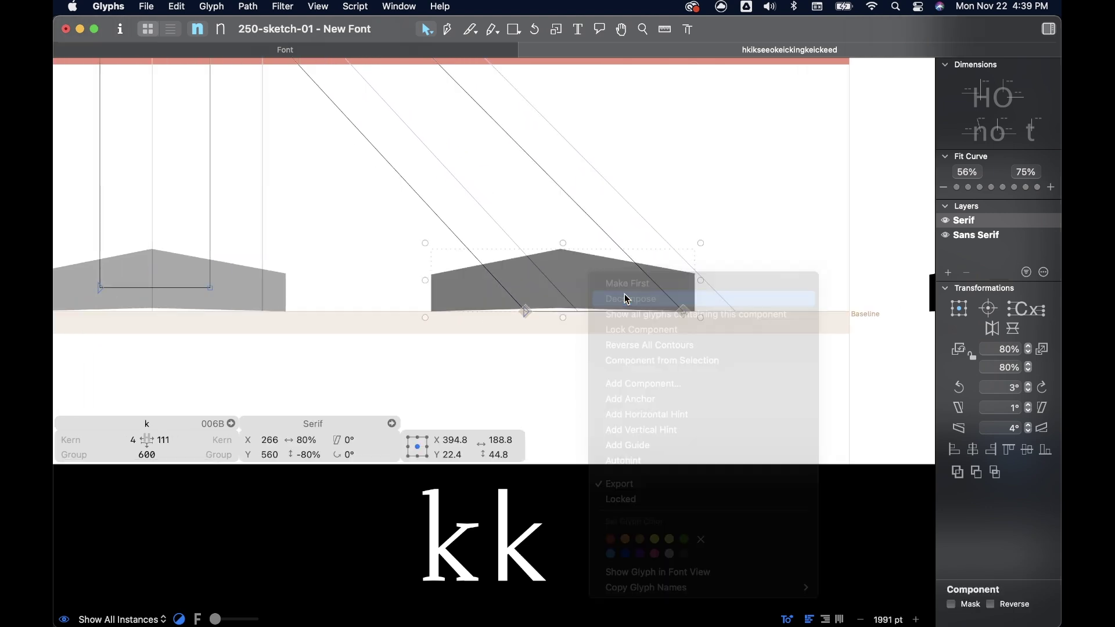
{"action": "scroll", "coordinate": [587, 273], "scroll_direction": "up", "scroll_amount": 2}
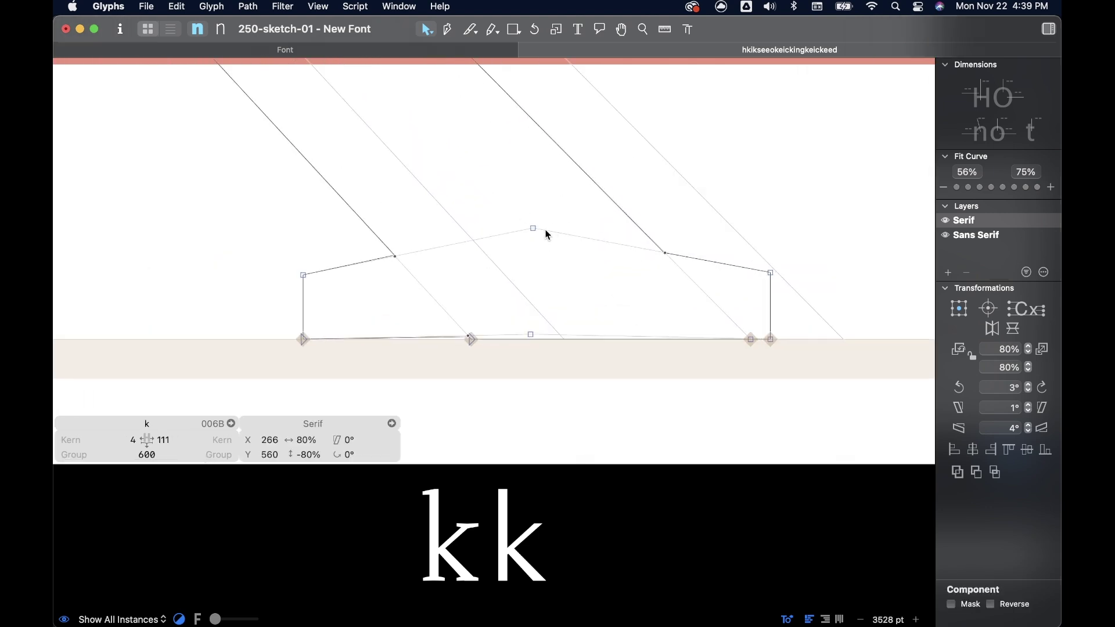
{"action": "key", "text": "p"}
{"action": "key", "text": "v"}
{"action": "scroll", "coordinate": [550, 235], "scroll_direction": "up", "scroll_amount": 2}
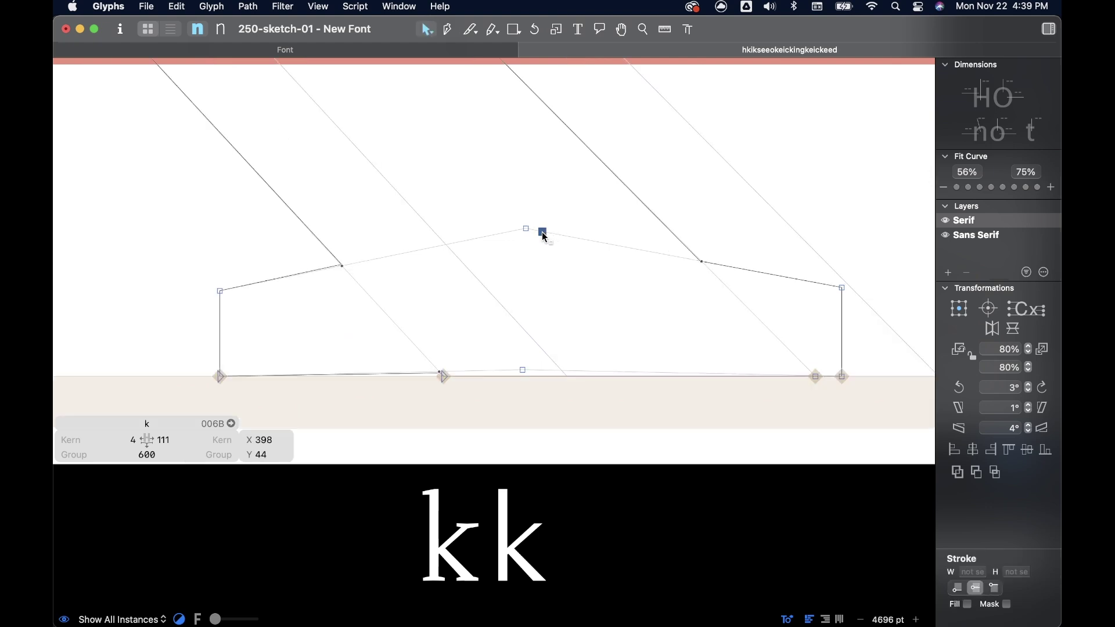
{"action": "left_click_drag", "start_coordinate": [542, 230], "coordinate": [543, 227]}
Step: Widen the leg's serif by shifting its right half, including the new peak node, about 30 units right
{"action": "scroll", "coordinate": [554, 312], "scroll_direction": "down", "scroll_amount": 3}
{"action": "left_click_drag", "start_coordinate": [700, 282], "coordinate": [673, 353]}
{"action": "left_click_drag", "start_coordinate": [679, 304], "coordinate": [719, 311]}
Step: Raise the leg's two bottom nodes along their diagonals into the serif, the left one to about X 360, Y 11
{"action": "left_click", "coordinate": [519, 316]}
{"action": "left_click", "coordinate": [503, 335]}
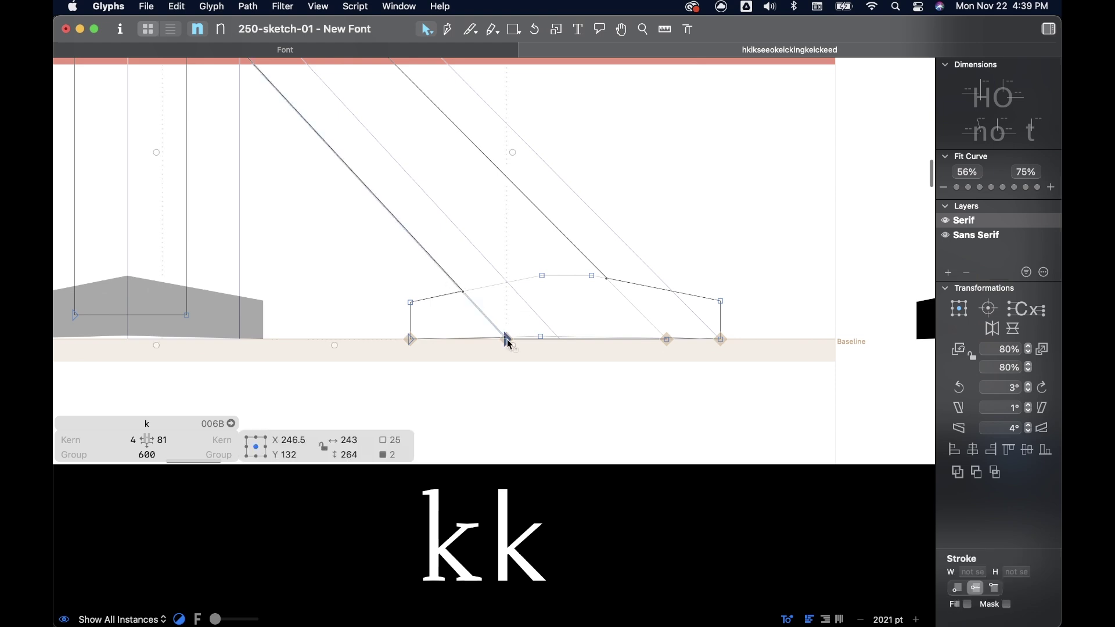
{"action": "scroll", "coordinate": [510, 336], "scroll_direction": "up", "scroll_amount": 3}
{"action": "left_click_drag", "start_coordinate": [504, 332], "coordinate": [488, 303]}
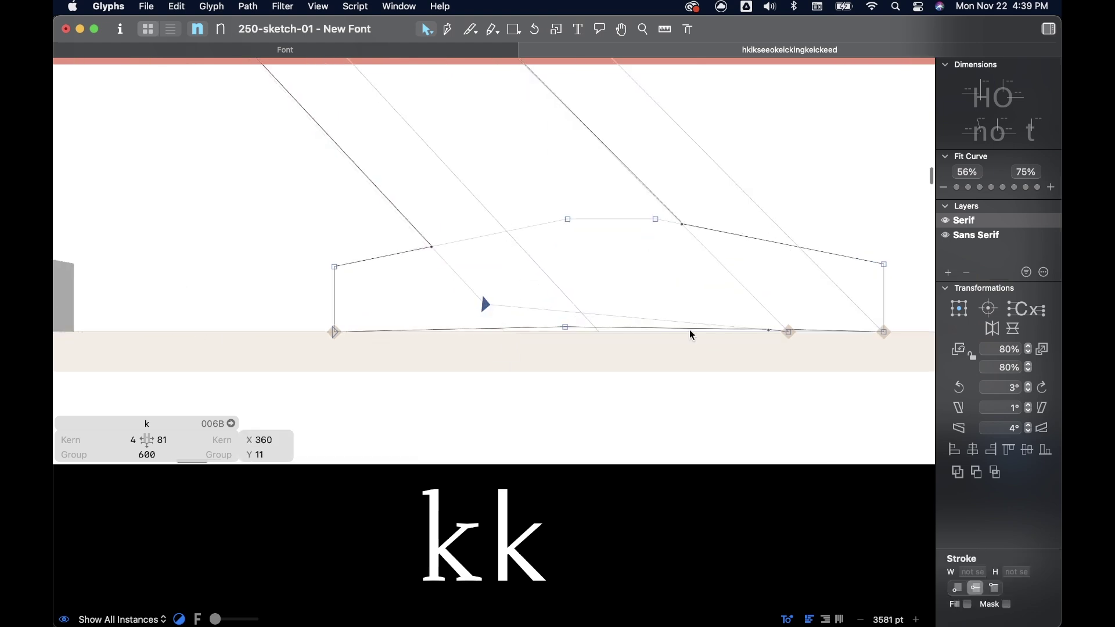
{"action": "left_click_drag", "start_coordinate": [790, 333], "coordinate": [736, 283]}
{"action": "left_click", "coordinate": [747, 233]}
Step: Preview the k, then slightly narrow the leg by nudging its bottom nodes inward, the left one to X 363
{"action": "scroll", "coordinate": [752, 267], "scroll_direction": "down", "scroll_amount": 5}
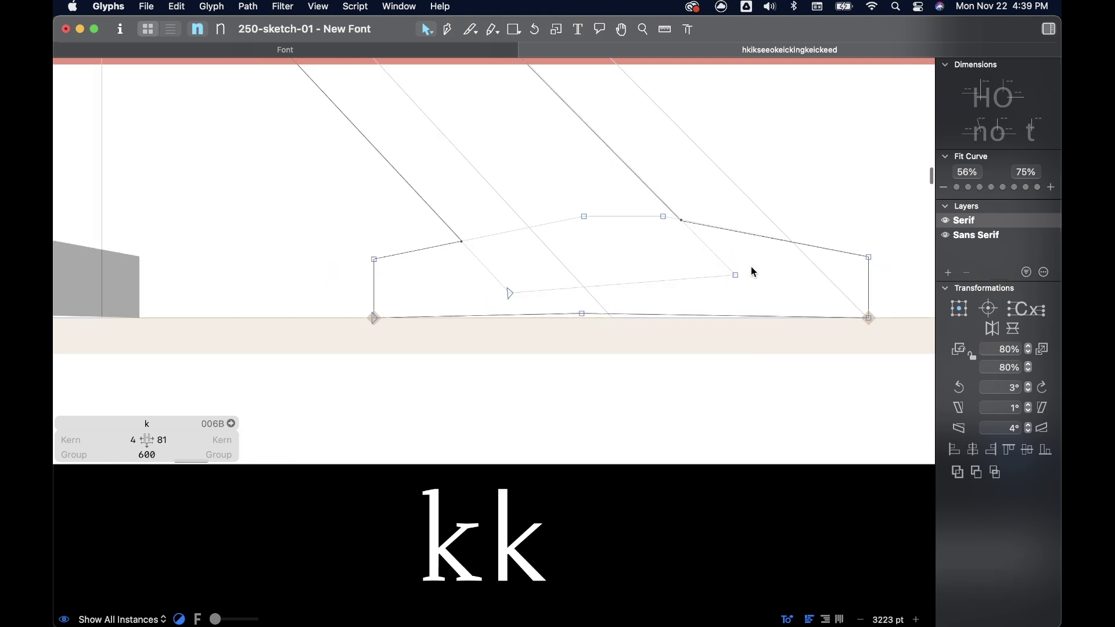
{"action": "scroll", "coordinate": [751, 267], "scroll_direction": "down", "scroll_amount": 4}
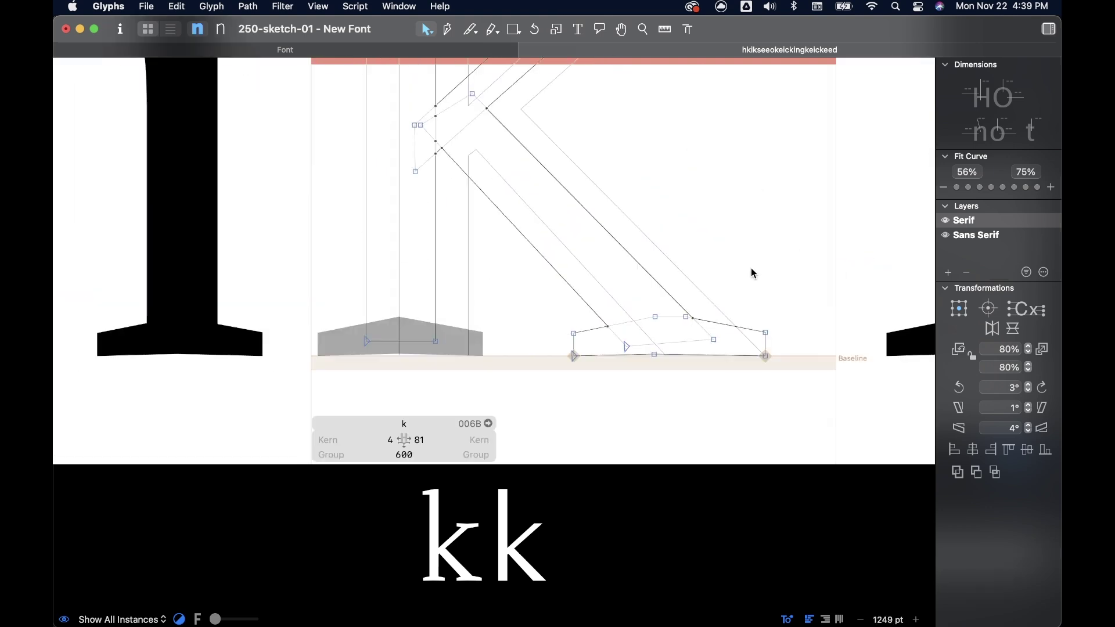
{"action": "scroll", "coordinate": [675, 215], "scroll_direction": "down", "scroll_amount": 4}
{"action": "key", "text": "space"}
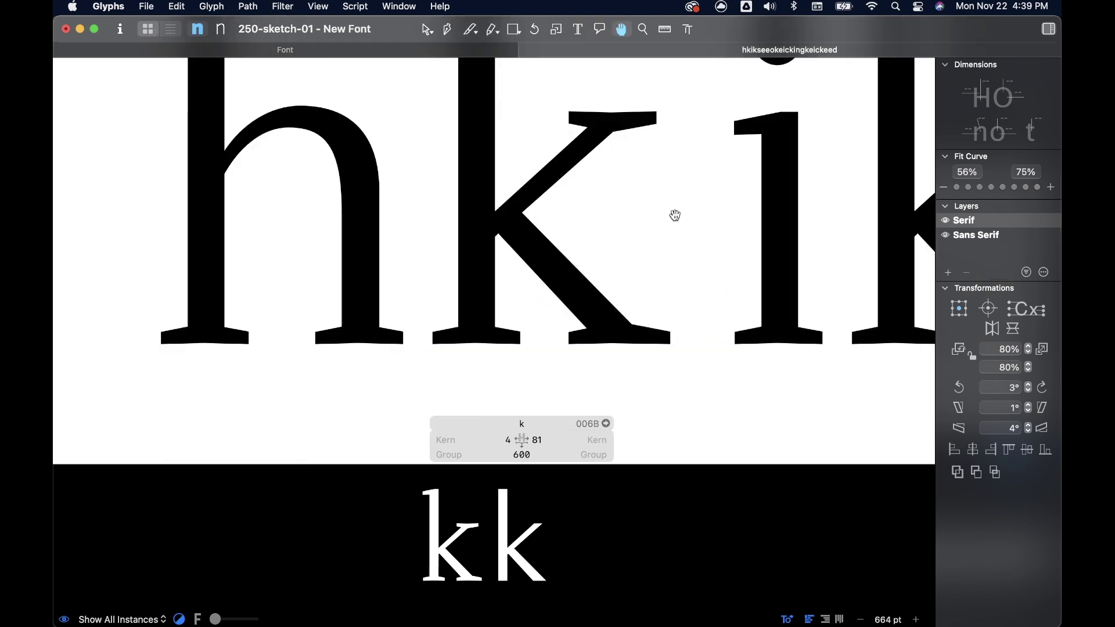
{"action": "scroll", "coordinate": [631, 322], "scroll_direction": "up", "scroll_amount": 4}
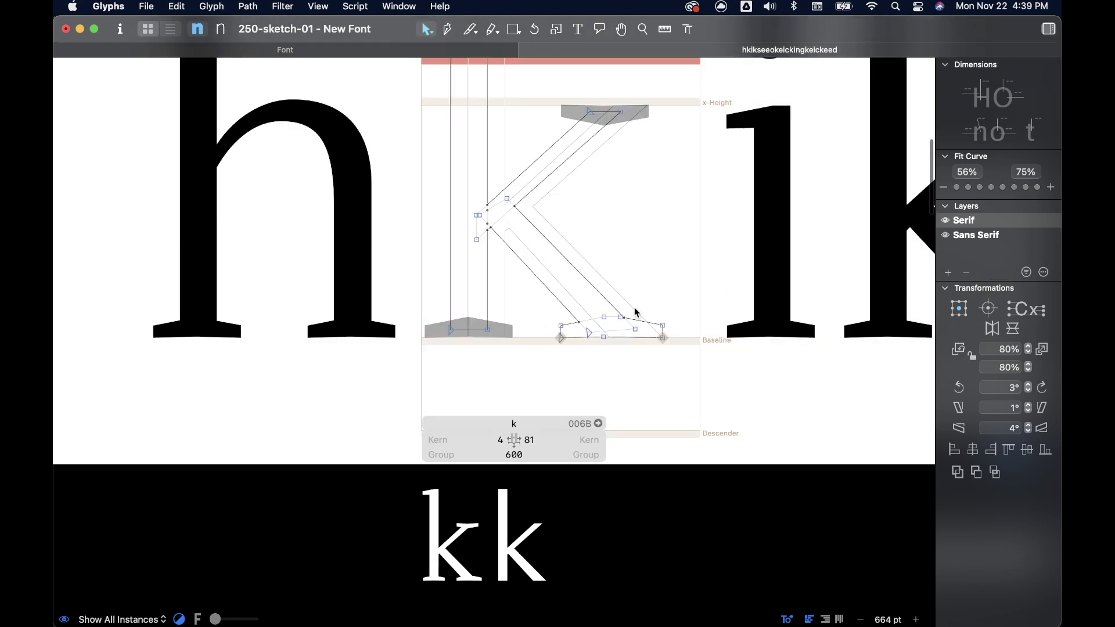
{"action": "scroll", "coordinate": [629, 329], "scroll_direction": "up", "scroll_amount": 1}
{"action": "left_click", "coordinate": [623, 338]}
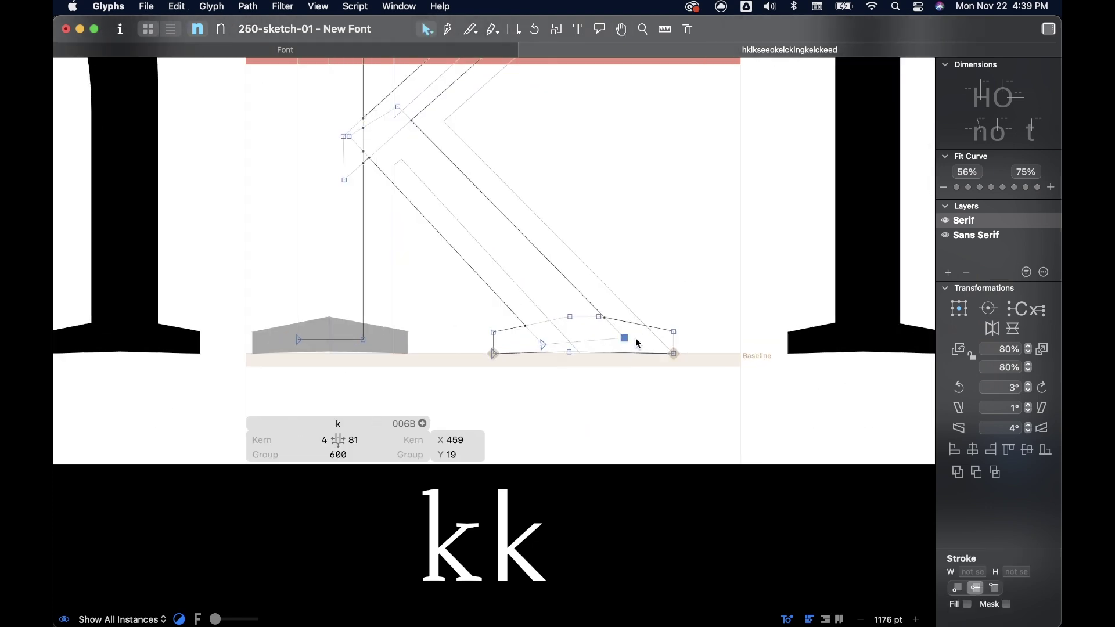
{"action": "left_click", "coordinate": [545, 346]}
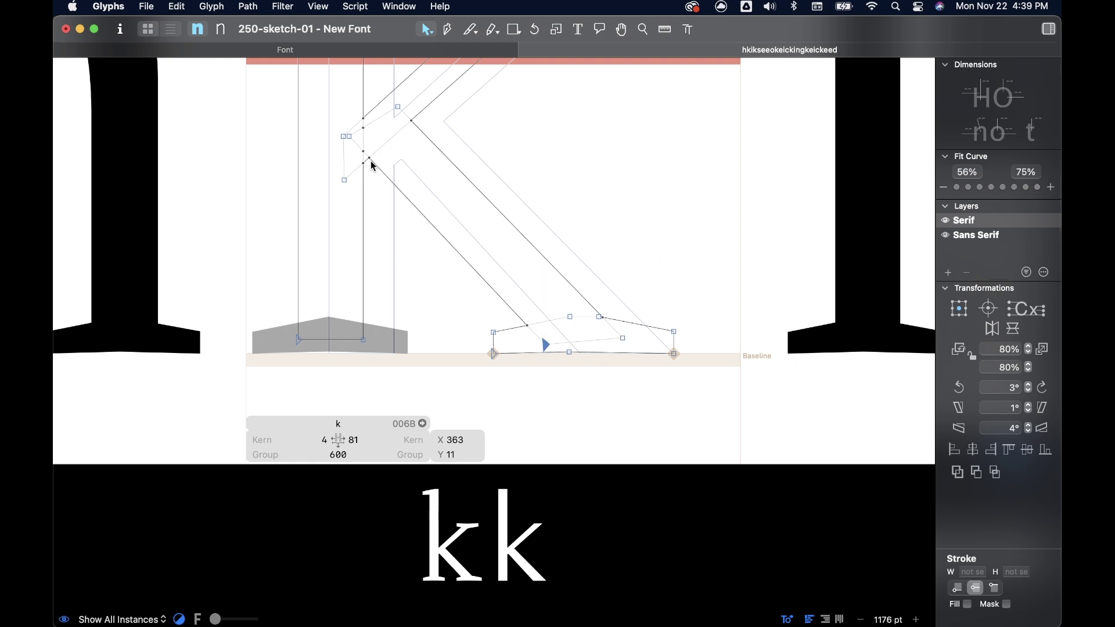
Step: Thin the k's upper arm by nudging its lower edge 4 units left
{"action": "scroll", "coordinate": [364, 171], "scroll_direction": "up", "scroll_amount": 3}
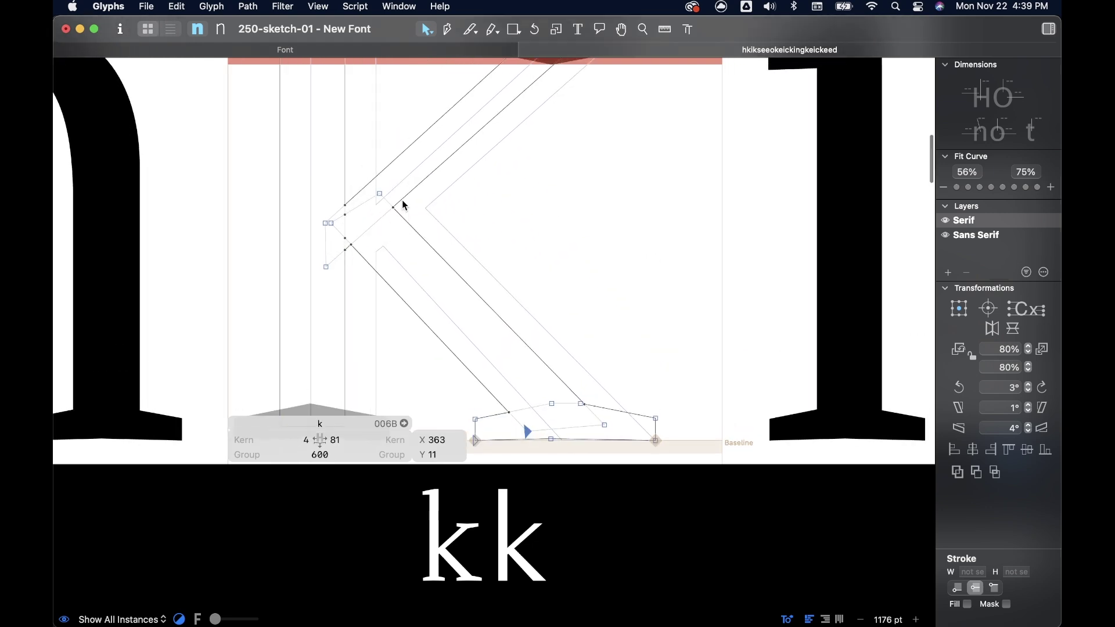
{"action": "left_click", "coordinate": [402, 201]}
{"action": "key", "text": "Left"}
{"action": "key", "text": "Left"}
{"action": "key", "text": "Left"}
{"action": "key", "text": "Left"}
{"action": "scroll", "coordinate": [487, 207], "scroll_direction": "up", "scroll_amount": 1}
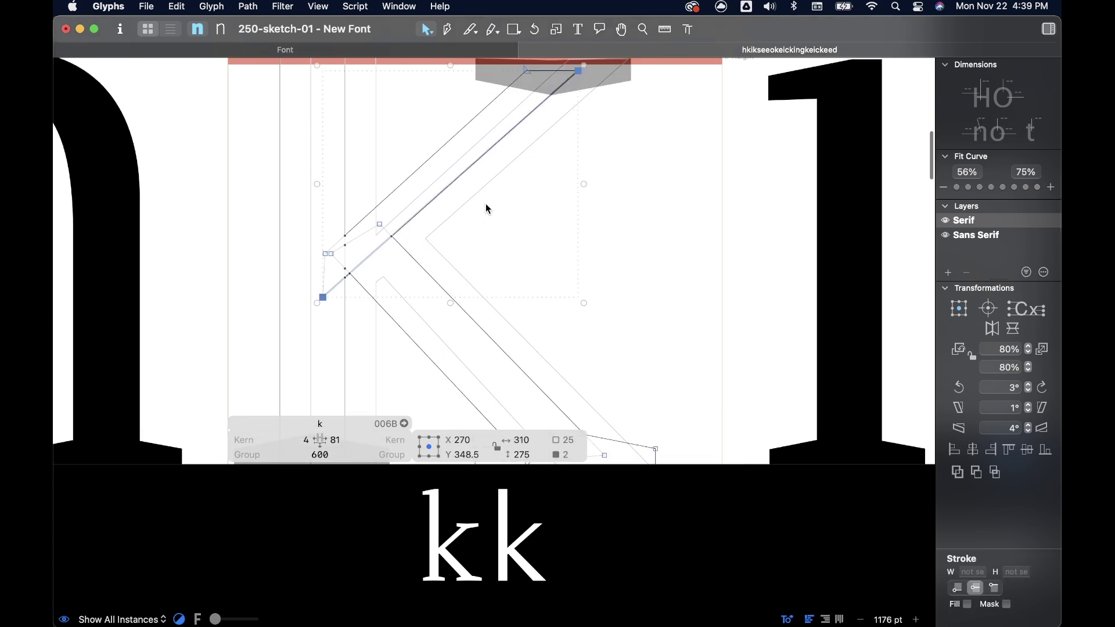
{"action": "key", "text": "super+minus"}
{"action": "left_click", "coordinate": [525, 190]}
Step: Nudge the serif on the k's upper arm left to X 244, checking its balance in preview
{"action": "scroll", "coordinate": [525, 189], "scroll_direction": "up", "scroll_amount": 3}
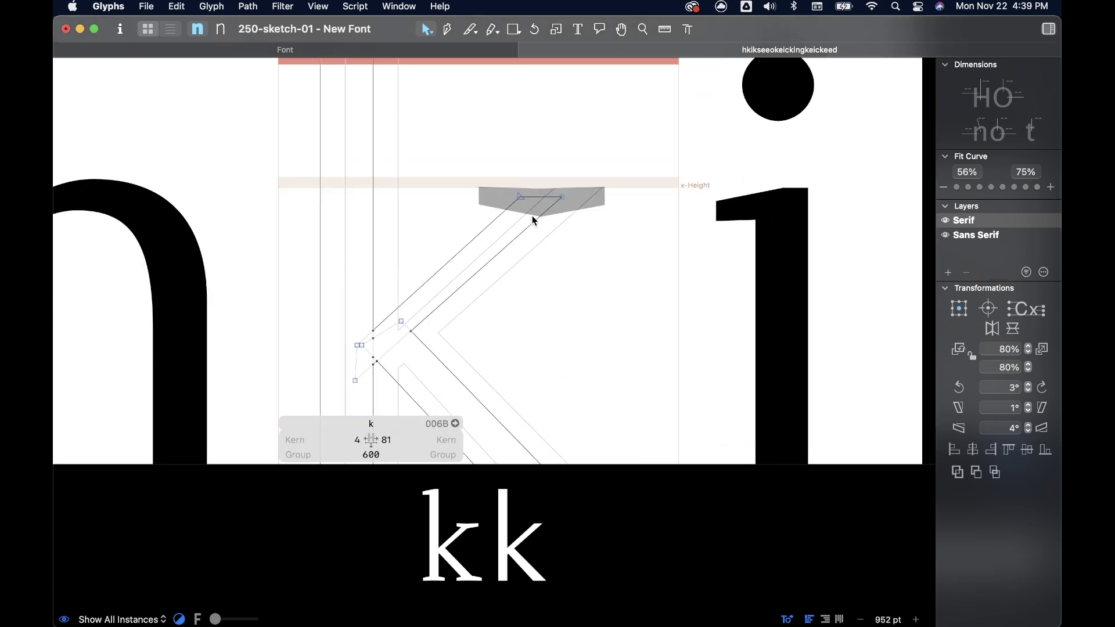
{"action": "left_click", "coordinate": [584, 204]}
{"action": "key", "text": "Left"}
{"action": "key", "text": "Left"}
{"action": "key", "text": "Left"}
{"action": "key", "text": "Left"}
{"action": "key", "text": "Left"}
{"action": "key", "text": "Left"}
{"action": "key", "text": "Left"}
{"action": "key", "text": "Left"}
{"action": "key", "text": "Left"}
{"action": "key", "text": "Left"}
{"action": "key", "text": "Left"}
{"action": "key", "text": "Left"}
{"action": "key", "text": "Left"}
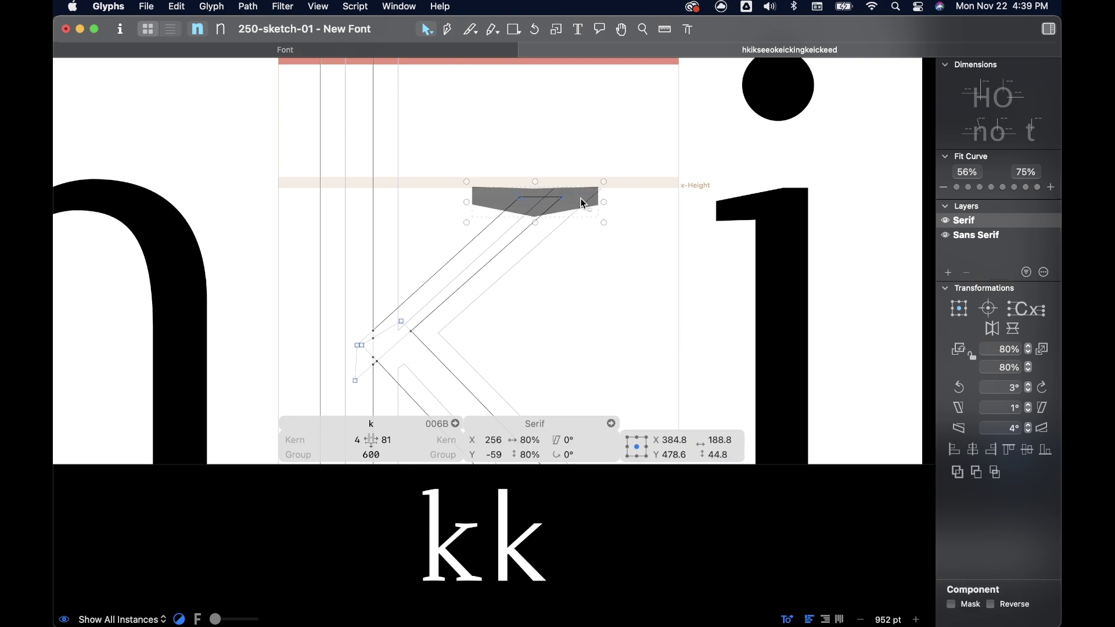
{"action": "key", "text": "Left"}
{"action": "key", "text": "Left"}
{"action": "key", "text": "Left"}
{"action": "key", "text": "Left"}
{"action": "key", "text": "space"}
{"action": "key", "text": "Left"}
{"action": "key", "text": "Left"}
{"action": "key", "text": "Left"}
{"action": "key", "text": "Left"}
{"action": "key", "text": "Left"}
{"action": "key", "text": "Left"}
{"action": "key", "text": "Left"}
{"action": "key", "text": "Left"}
{"action": "key", "text": "Left"}
{"action": "key", "text": "Right"}
{"action": "key", "text": "Right"}
{"action": "key", "text": "Right"}
{"action": "key", "text": "Right"}
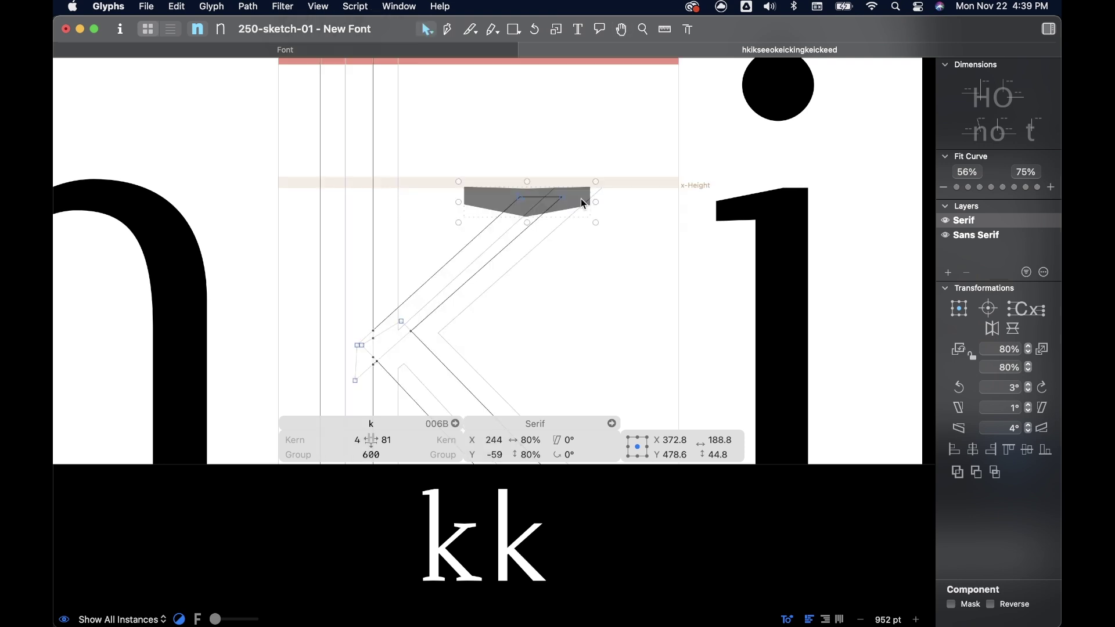
Step: Preview the serifed k among its neighbouring letters to check its weight and serif placement
{"action": "left_click", "coordinate": [651, 250]}
{"action": "scroll", "coordinate": [651, 250], "scroll_direction": "down", "scroll_amount": 2}
{"action": "key", "text": "space"}
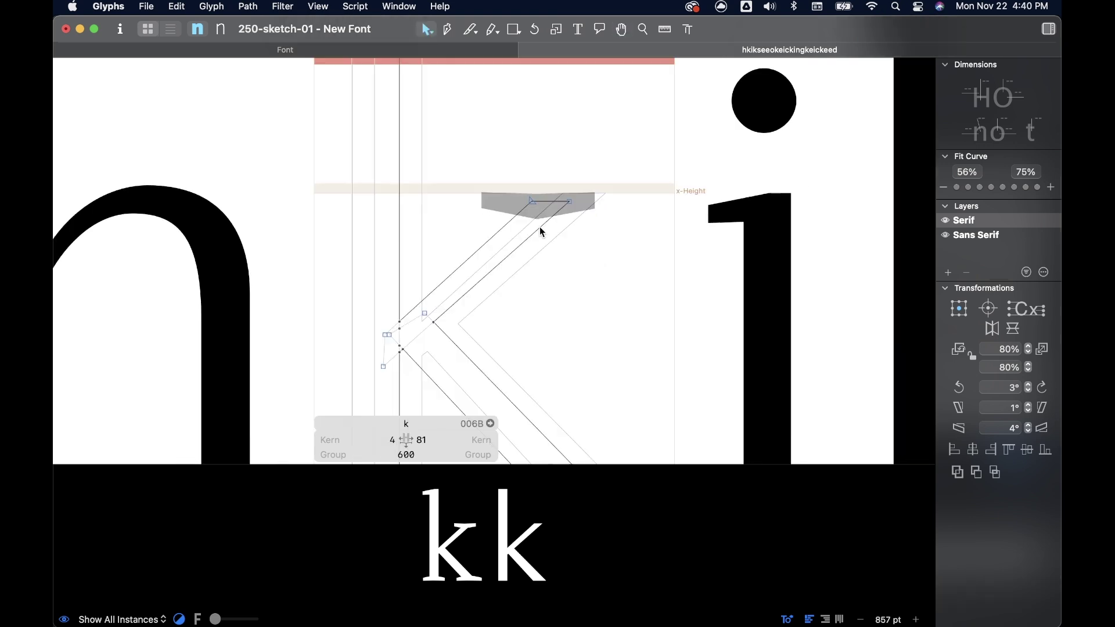
{"action": "scroll", "coordinate": [539, 208], "scroll_direction": "up", "scroll_amount": 5}
{"action": "scroll", "coordinate": [561, 218], "scroll_direction": "down", "scroll_amount": 10}
{"action": "scroll", "coordinate": [561, 219], "scroll_direction": "down", "scroll_amount": 2}
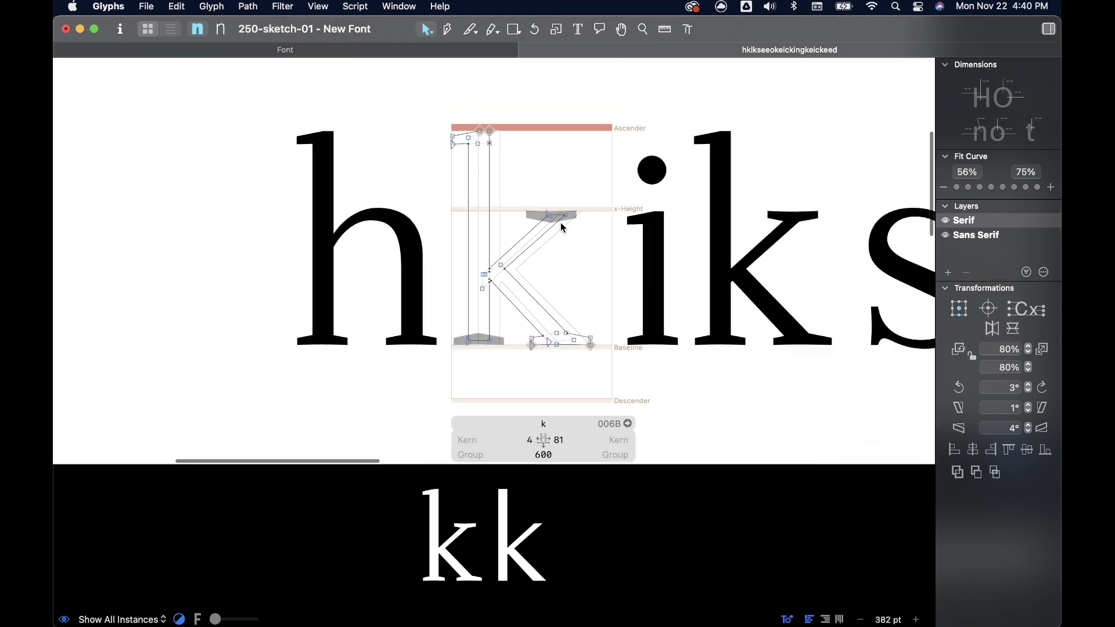
{"action": "key", "text": "space"}
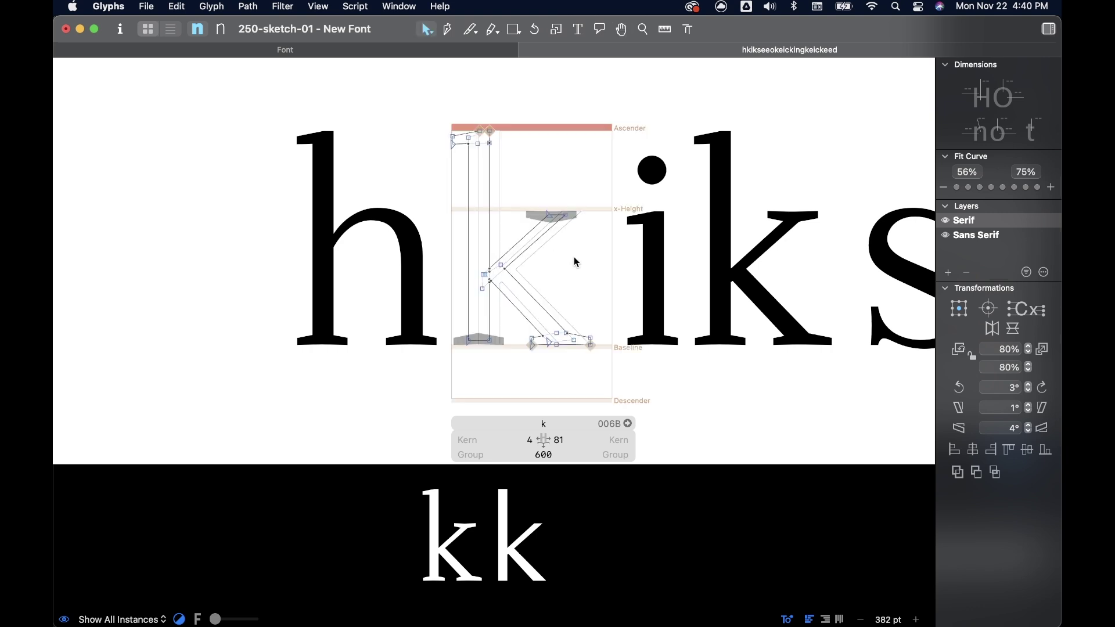
Step: Open the s and z together in a new edit tab from the font overview and activate the z for editing
{"action": "left_click", "coordinate": [316, 51]}
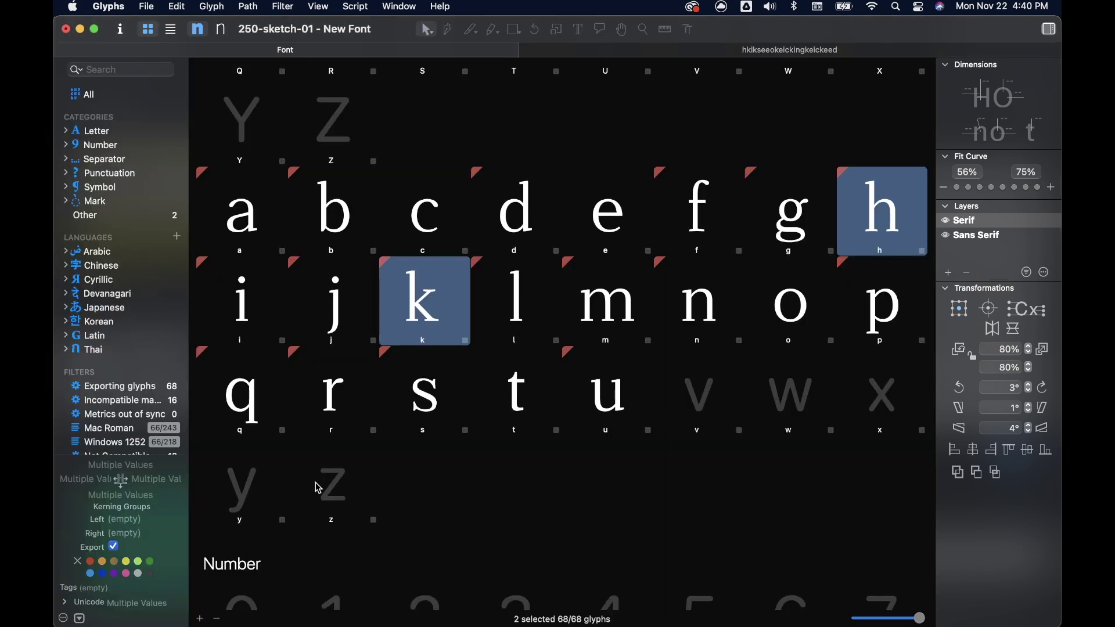
{"action": "left_click", "coordinate": [333, 488]}
{"action": "left_click", "coordinate": [423, 410], "text": "super"}
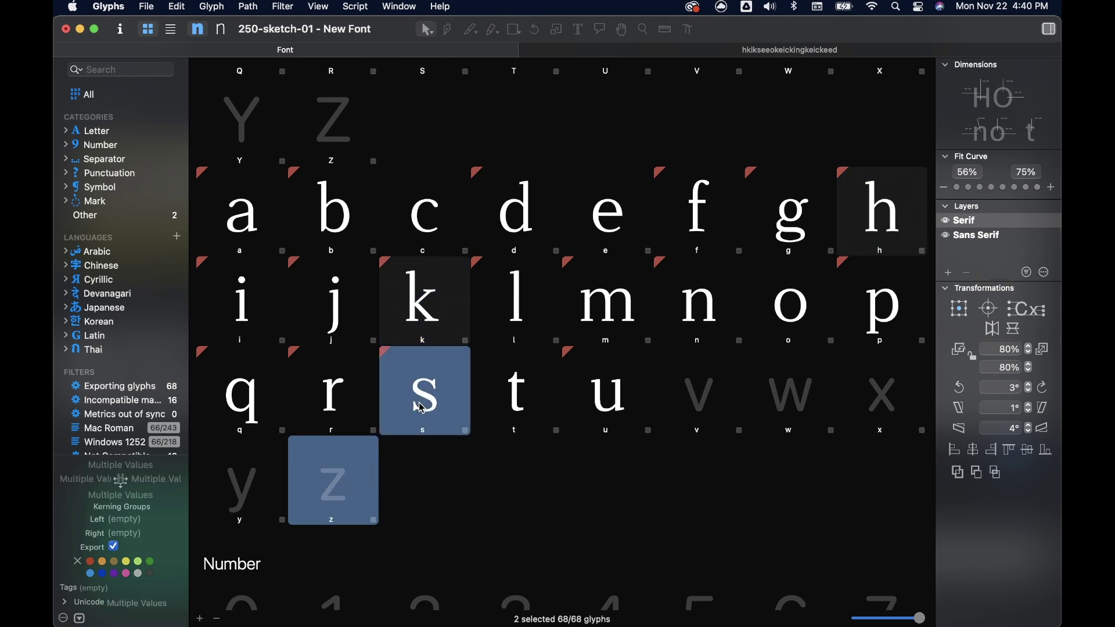
{"action": "double_click", "coordinate": [427, 401]}
{"action": "double_click", "coordinate": [556, 225]}
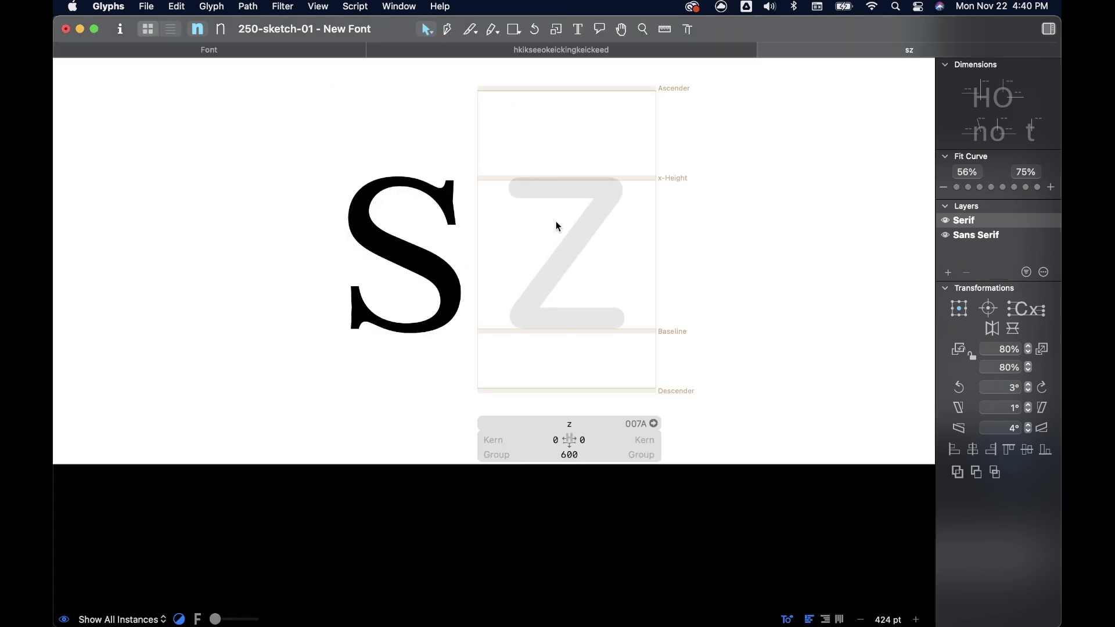
Step: Add the asdfMeasure component to the z's Serif layer
{"action": "scroll", "coordinate": [556, 225], "scroll_direction": "up", "scroll_amount": 5}
{"action": "right_click", "coordinate": [555, 223]}
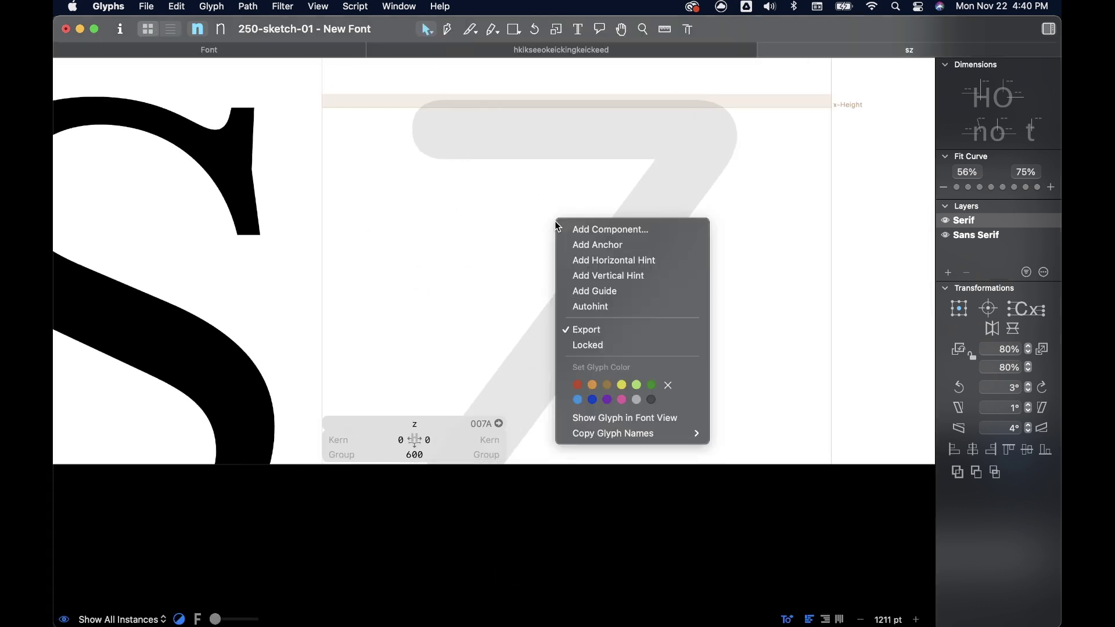
{"action": "left_click", "coordinate": [599, 230]}
{"action": "type", "text": "asdf"}
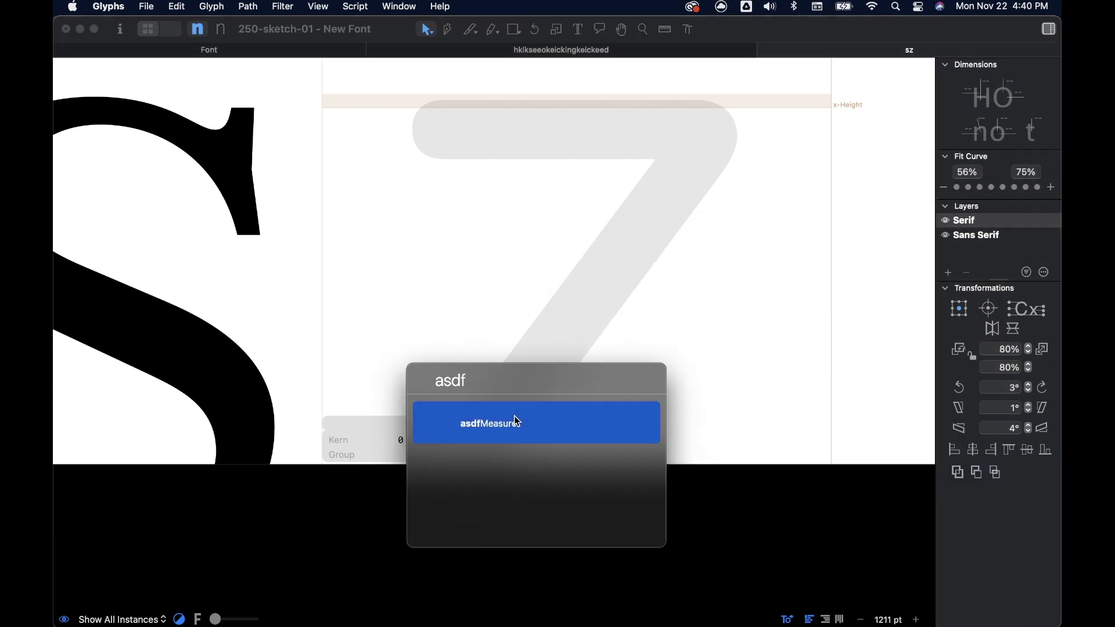
{"action": "left_click", "coordinate": [518, 422]}
{"action": "scroll", "coordinate": [510, 372], "scroll_direction": "down", "scroll_amount": 5}
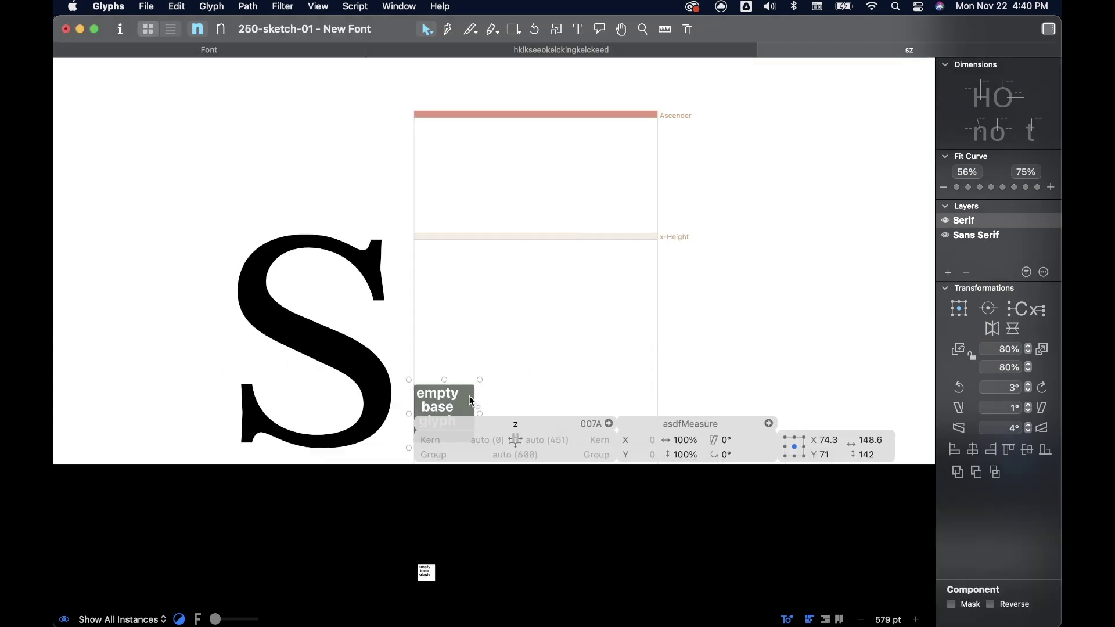
Step: Move the asdfMeasure component from the z's Serif layer to its Sans Serif layer and select it there
{"action": "key", "text": "Delete"}
{"action": "scroll", "coordinate": [590, 309], "scroll_direction": "down", "scroll_amount": 2}
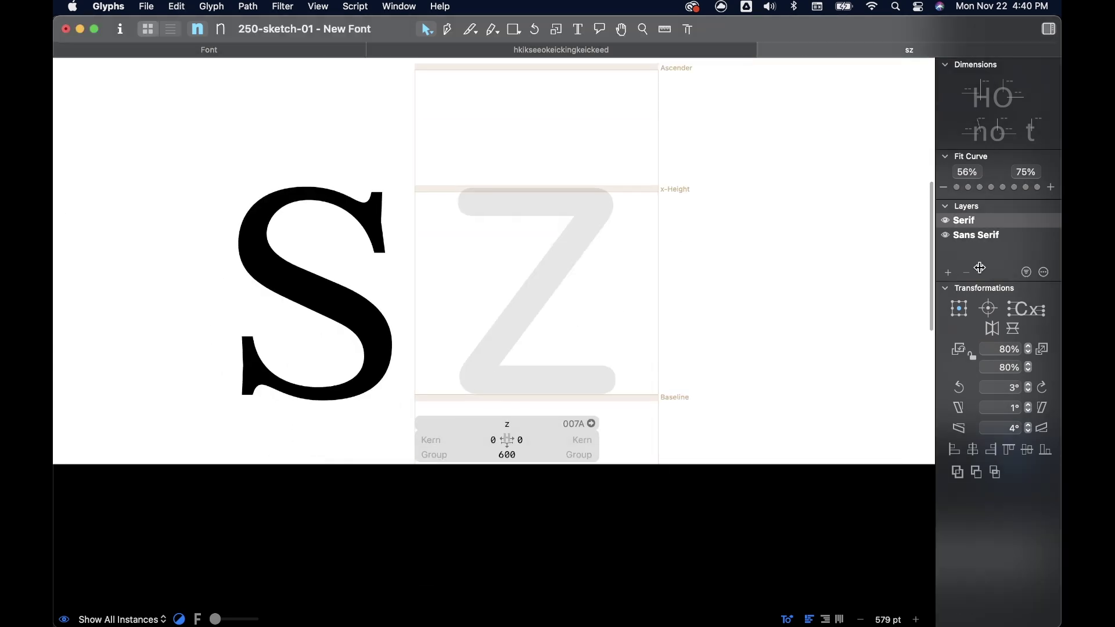
{"action": "left_click", "coordinate": [974, 237]}
{"action": "key", "text": "super+v"}
{"action": "left_click", "coordinate": [611, 260]}
{"action": "left_click", "coordinate": [549, 233]}
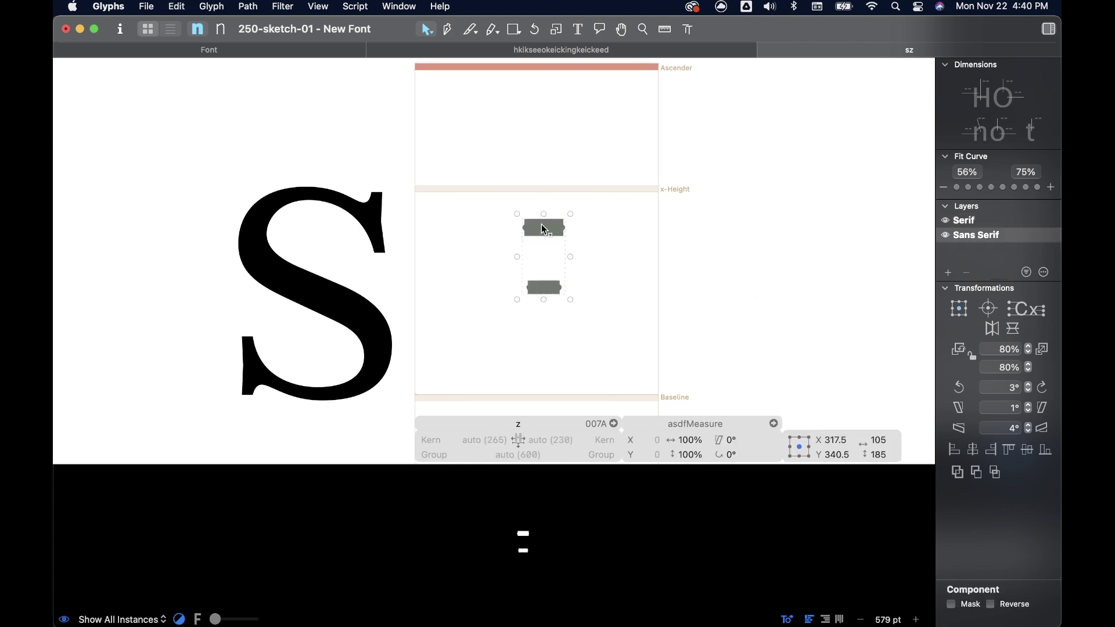
Step: Draw a rectangle about 283 by 34 units across the lower, thinner bar of the asdfMeasure component
{"action": "left_click", "coordinate": [514, 29]}
{"action": "left_click_drag", "start_coordinate": [486, 281], "coordinate": [601, 294]}
{"action": "scroll", "coordinate": [568, 297], "scroll_direction": "up", "scroll_amount": 5}
{"action": "scroll", "coordinate": [530, 286], "scroll_direction": "up", "scroll_amount": 3}
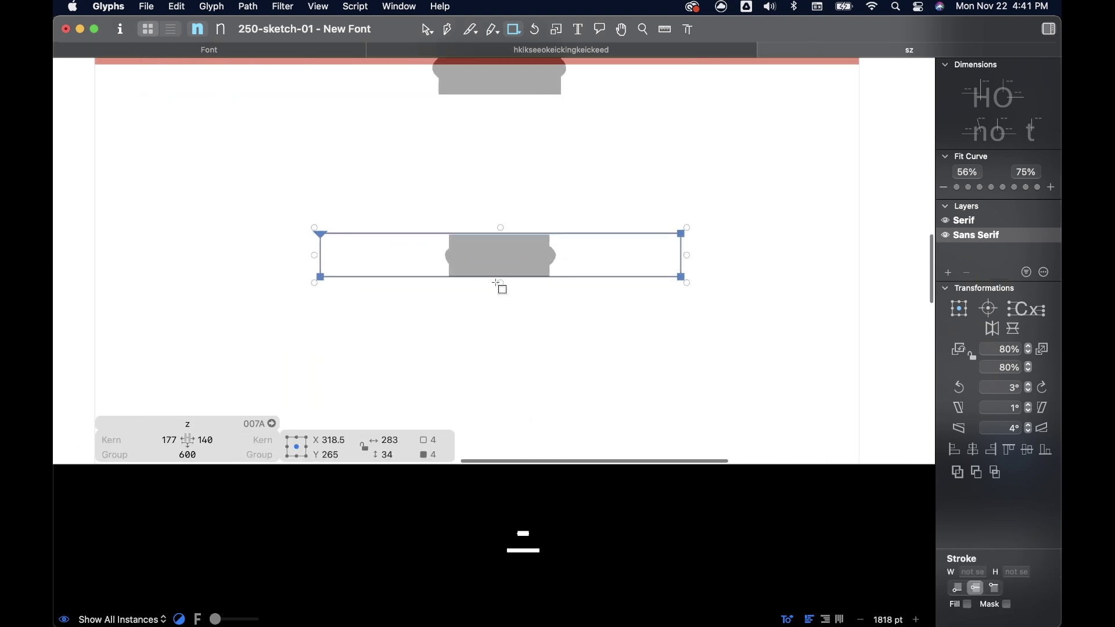
Step: Adjust the rectangle's upper edge to match the thin measuring bar, giving a height of 33 units
{"action": "key", "text": "v"}
{"action": "scroll", "coordinate": [493, 247], "scroll_direction": "up", "scroll_amount": 3}
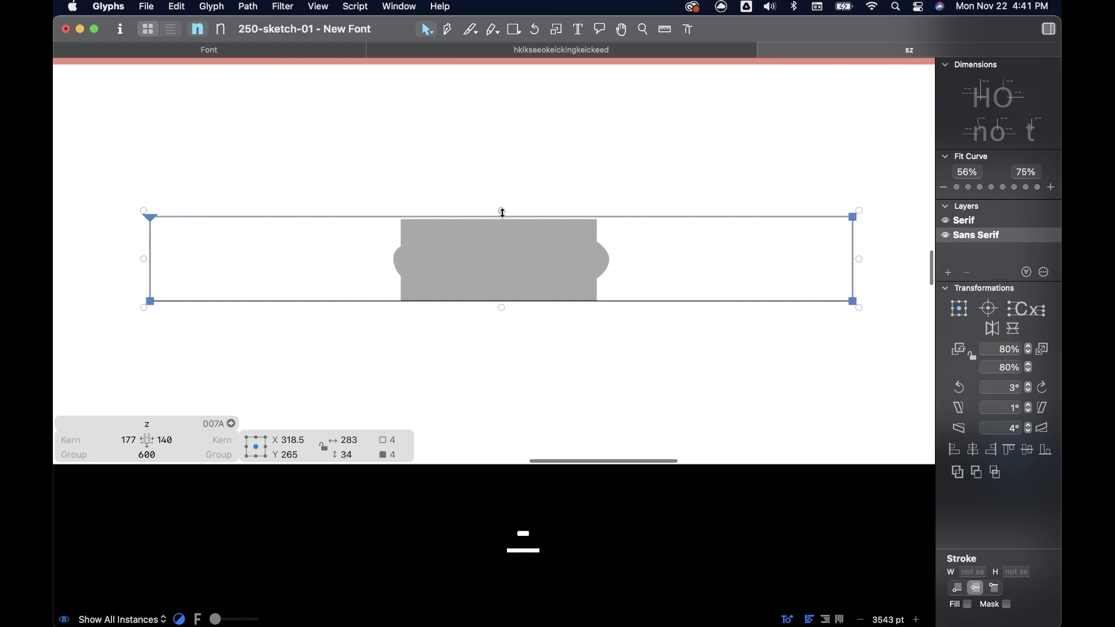
{"action": "left_click_drag", "start_coordinate": [503, 213], "coordinate": [503, 218]}
{"action": "scroll", "coordinate": [506, 303], "scroll_direction": "up", "scroll_amount": 3}
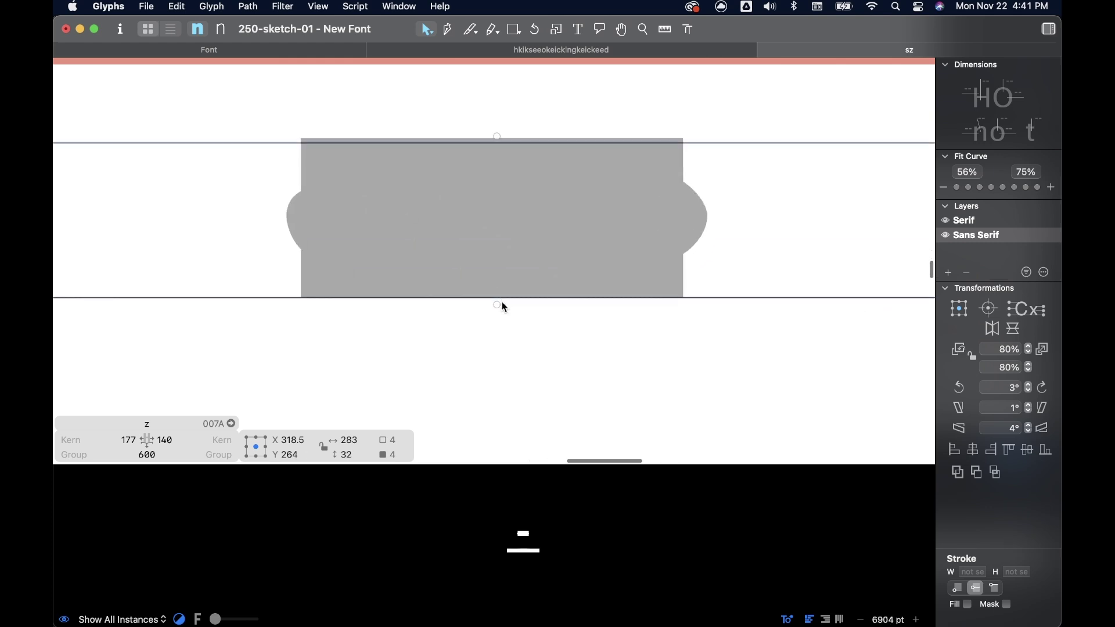
{"action": "left_click_drag", "start_coordinate": [496, 135], "coordinate": [497, 130]}
{"action": "scroll", "coordinate": [595, 183], "scroll_direction": "down", "scroll_amount": 7}
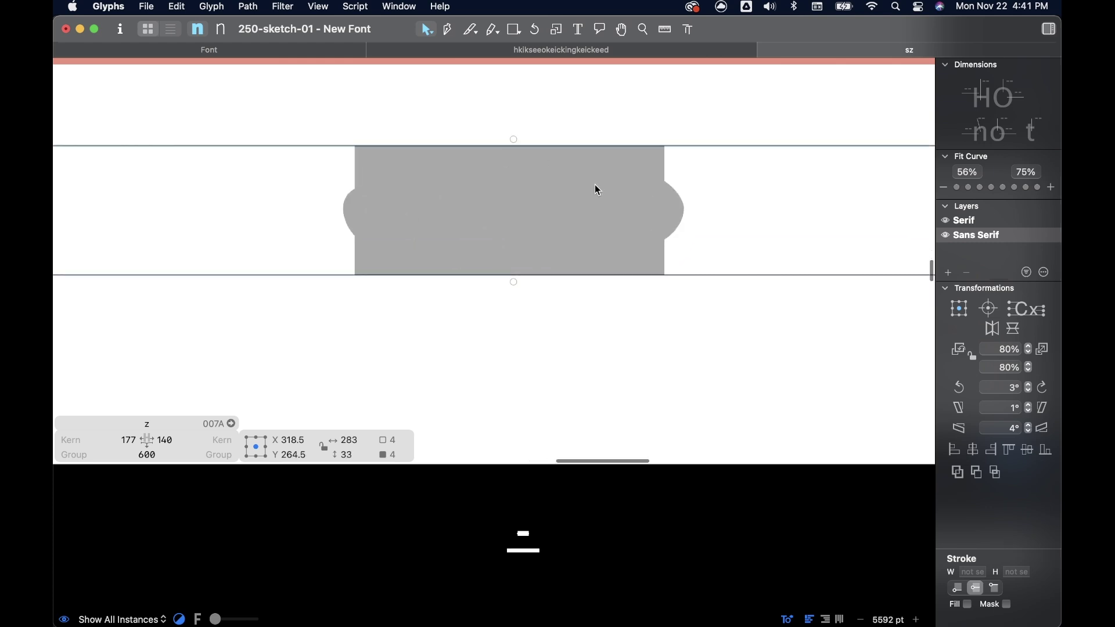
Step: Move the rectangle up so it sits just under the x-height, and delete the asdfMeasure component
{"action": "scroll", "coordinate": [596, 194], "scroll_direction": "down", "scroll_amount": 4}
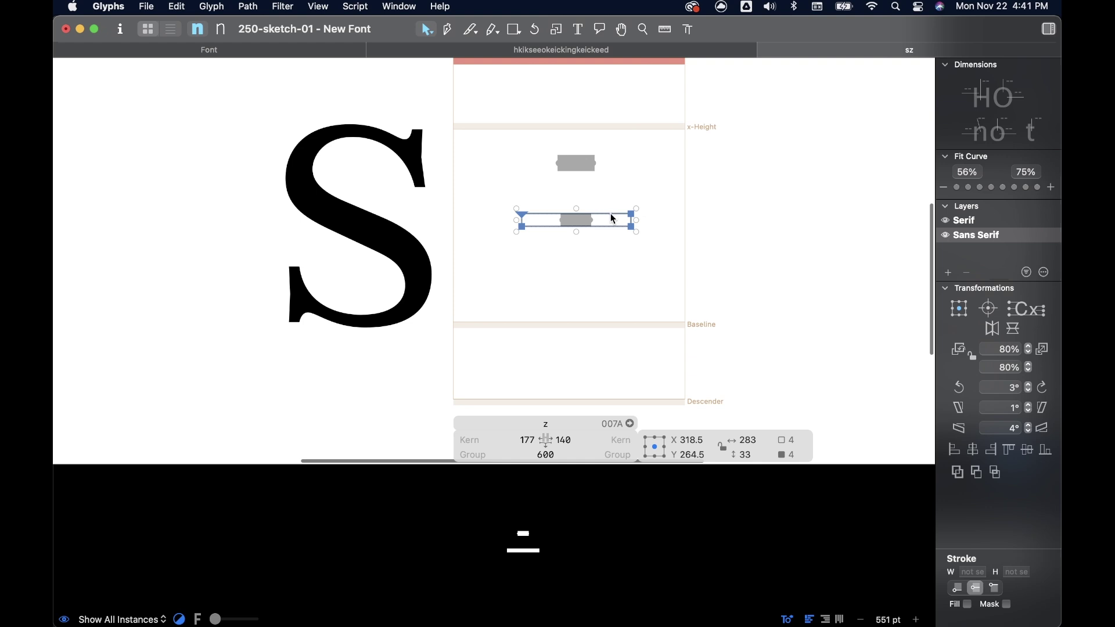
{"action": "left_click_drag", "start_coordinate": [634, 215], "coordinate": [633, 131]}
{"action": "left_click", "coordinate": [583, 165]}
{"action": "key", "text": "Delete"}
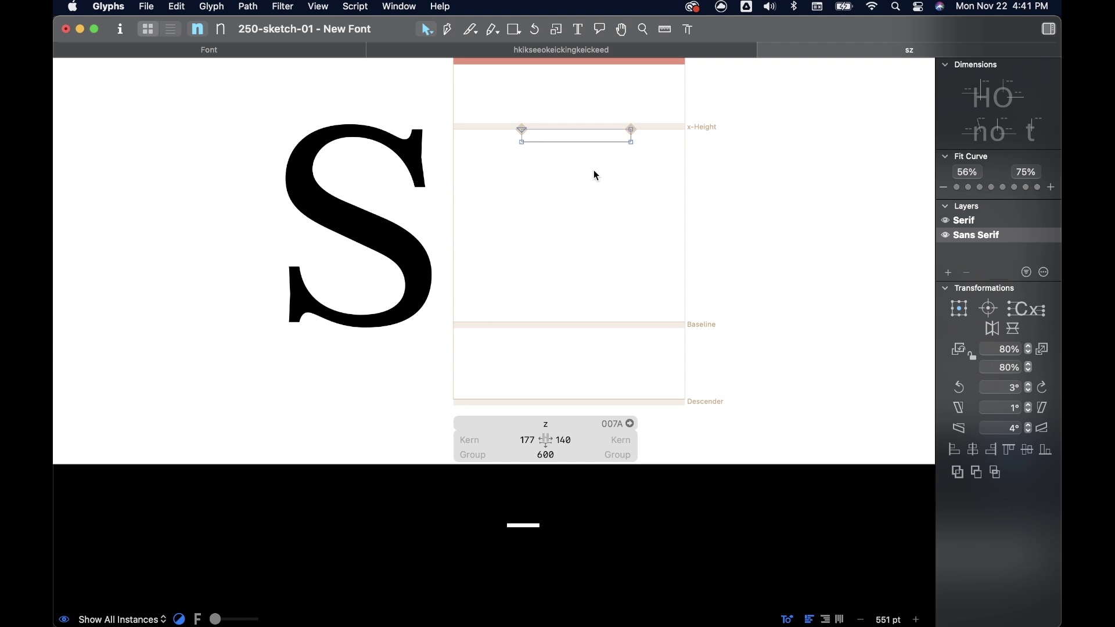
Step: Duplicate the z's upper bar straight down so the copy stands on the baseline
{"action": "left_click", "coordinate": [616, 140]}
{"action": "left_click_drag", "start_coordinate": [632, 135], "coordinate": [629, 309]}
Step: Add the s as a component, flip it horizontally and shift it right over the two bars as a width guide
{"action": "right_click", "coordinate": [568, 213]}
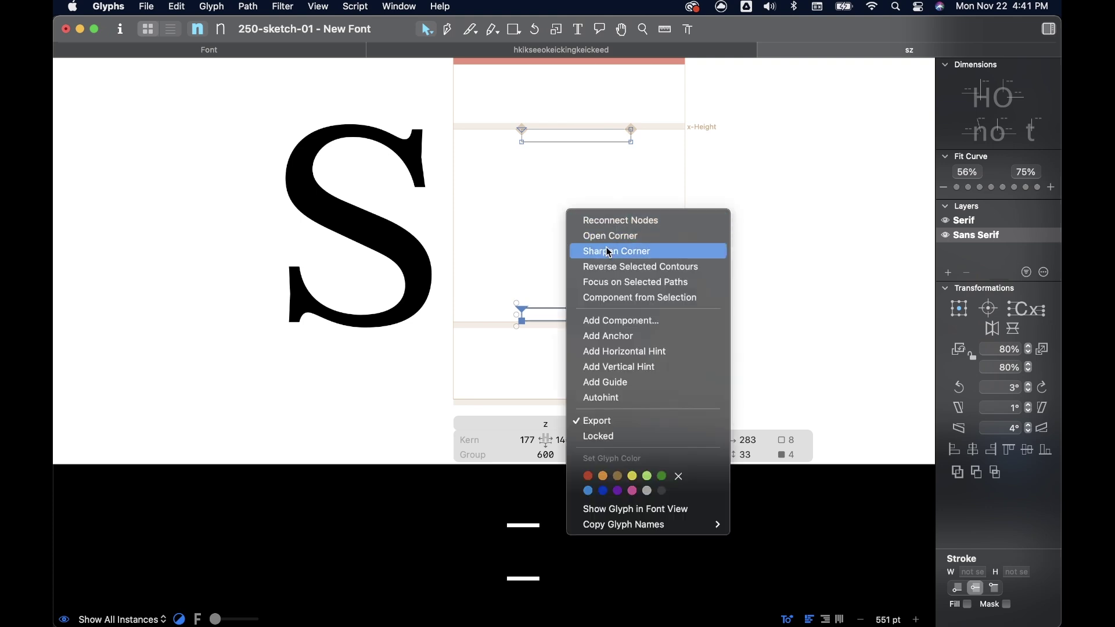
{"action": "left_click", "coordinate": [622, 321]}
{"action": "type", "text": "s"}
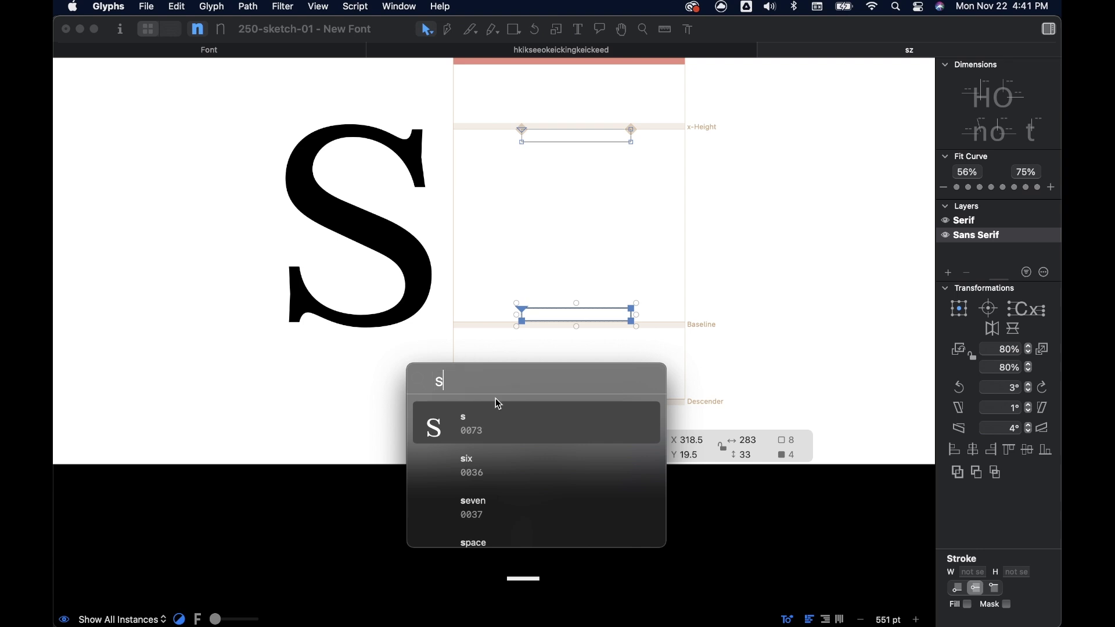
{"action": "left_click", "coordinate": [443, 432]}
{"action": "left_click", "coordinate": [993, 329]}
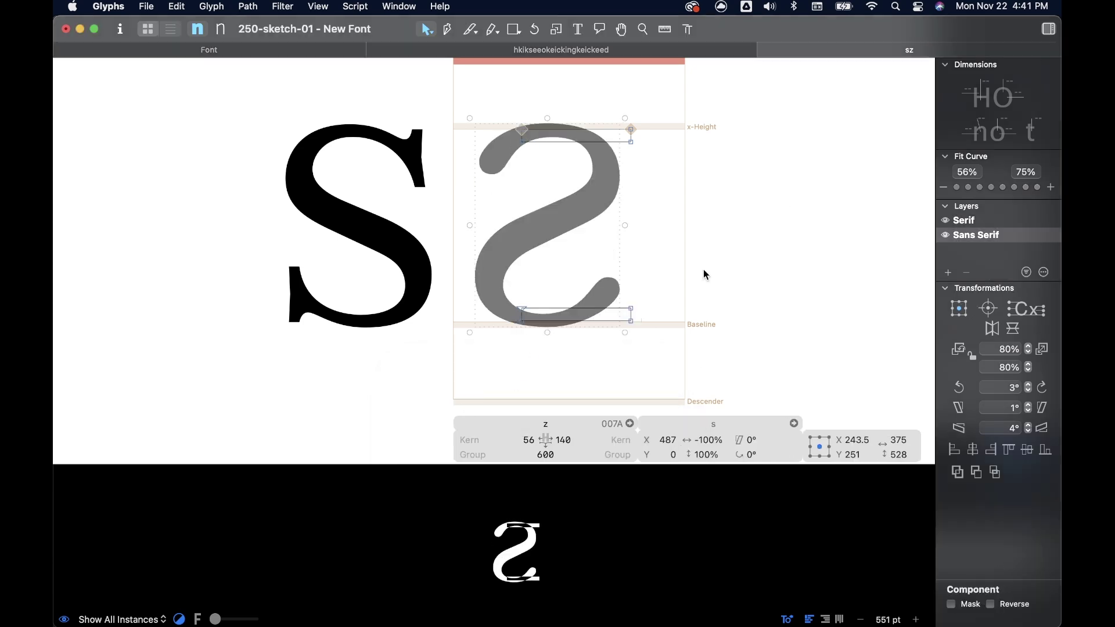
{"action": "left_click_drag", "start_coordinate": [578, 212], "coordinate": [595, 212]}
{"action": "left_click", "coordinate": [655, 148]}
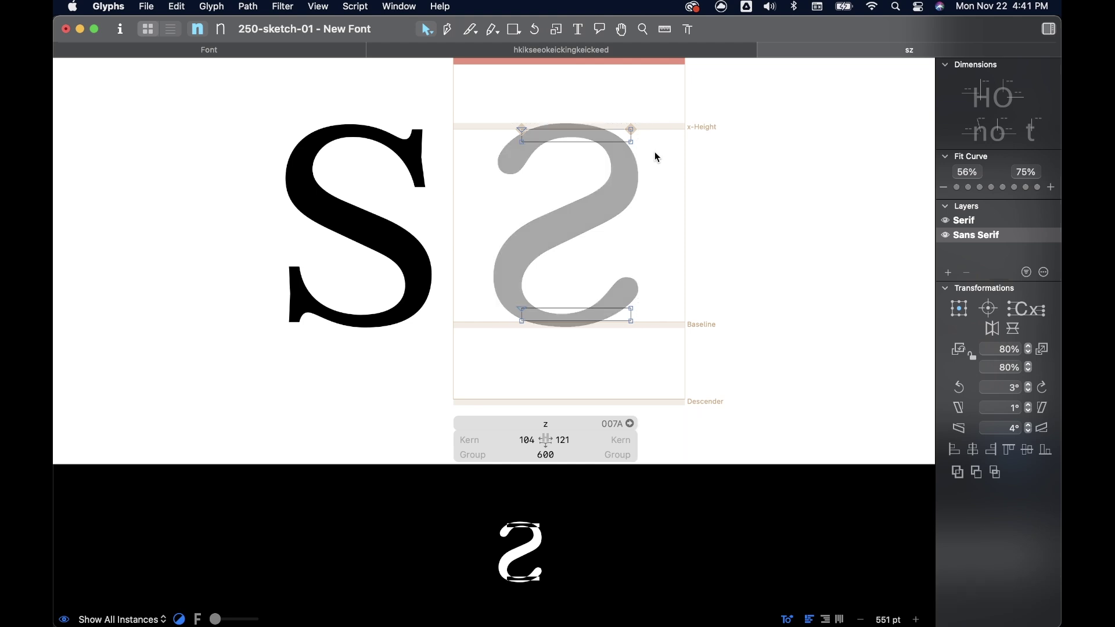
Step: Widen the upper bar to the mirrored s, with its left end at X 124 and right end at X 480
{"action": "left_click", "coordinate": [523, 130]}
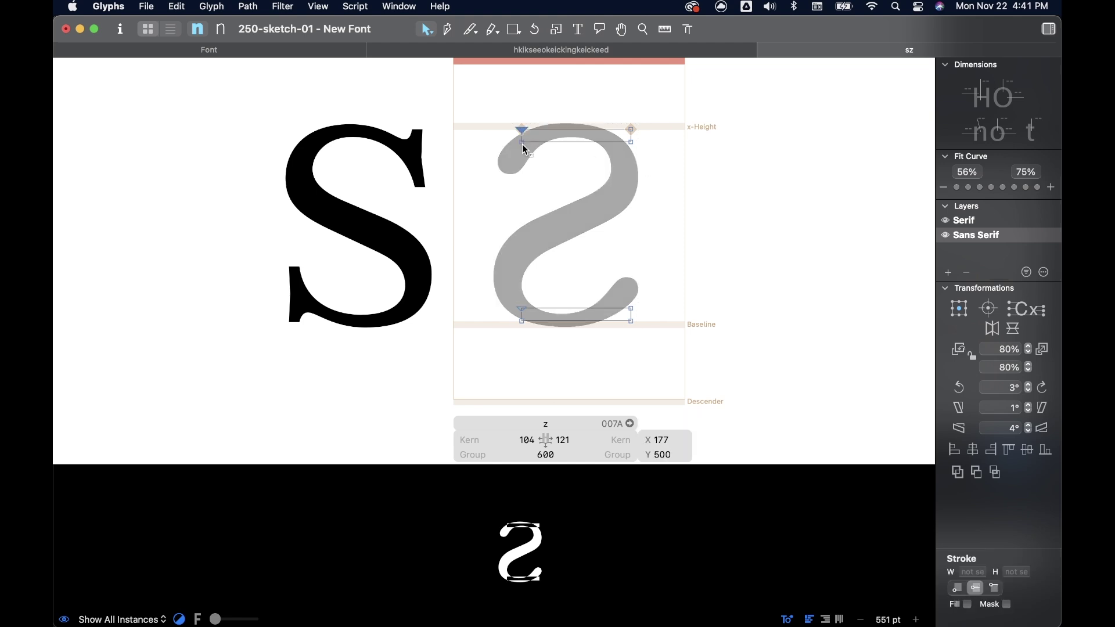
{"action": "left_click", "coordinate": [523, 143], "text": "shift"}
{"action": "left_click_drag", "start_coordinate": [523, 143], "coordinate": [501, 144]}
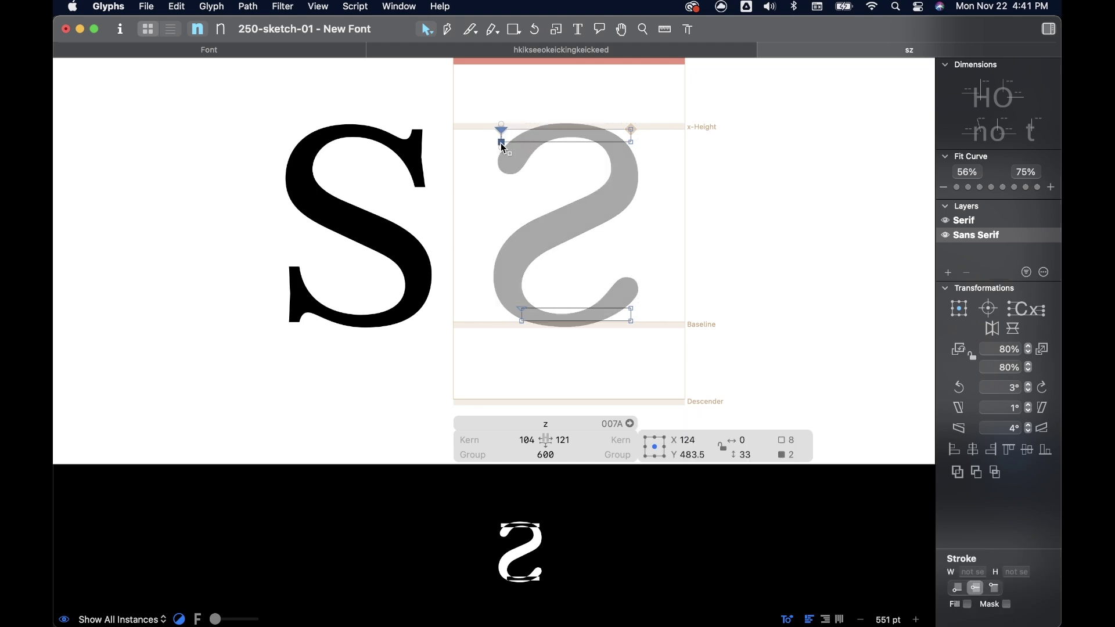
{"action": "left_click", "coordinate": [632, 141]}
{"action": "left_click", "coordinate": [633, 132], "text": "shift"}
{"action": "left_click_drag", "start_coordinate": [631, 142], "coordinate": [639, 148]}
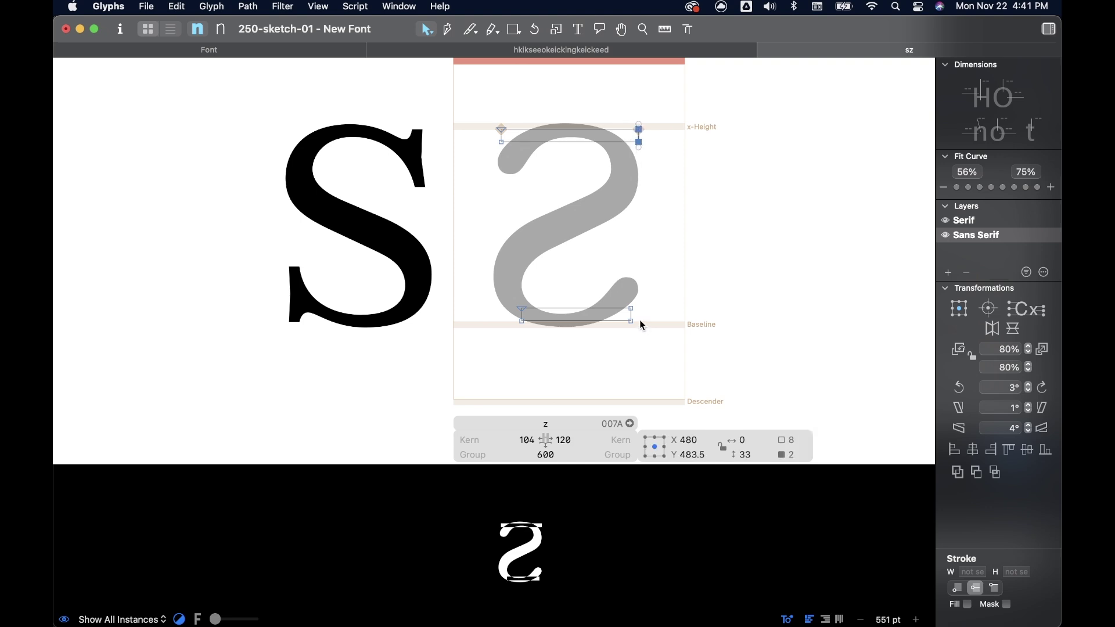
Step: Widen the lower bar at both ends, with its left end under the upper bar's and its right end slightly shorter
{"action": "left_click", "coordinate": [632, 309]}
{"action": "left_click", "coordinate": [632, 321], "text": "shift"}
{"action": "left_click_drag", "start_coordinate": [632, 322], "coordinate": [636, 322]}
{"action": "key", "text": "Right"}
{"action": "key", "text": "Right"}
{"action": "left_click", "coordinate": [523, 309]}
{"action": "left_click", "coordinate": [522, 321], "text": "shift"}
{"action": "left_click_drag", "start_coordinate": [522, 321], "coordinate": [504, 320]}
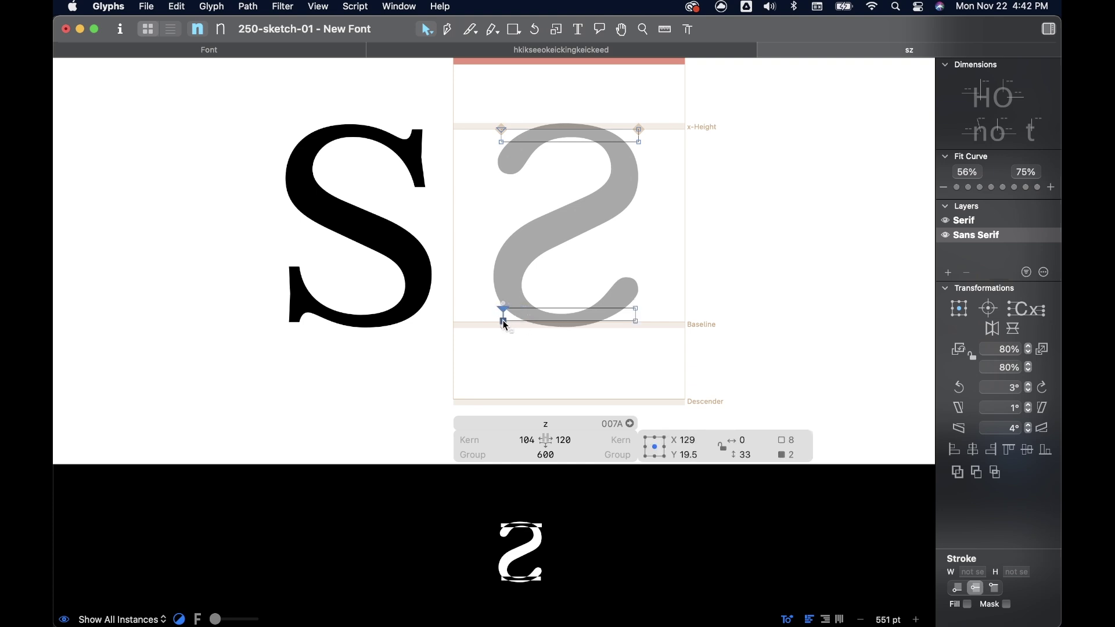
Step: Delete the mirrored s component and draw a closed four-point diagonal joining the upper bar's right end to the lower bar's left end
{"action": "left_click", "coordinate": [587, 228]}
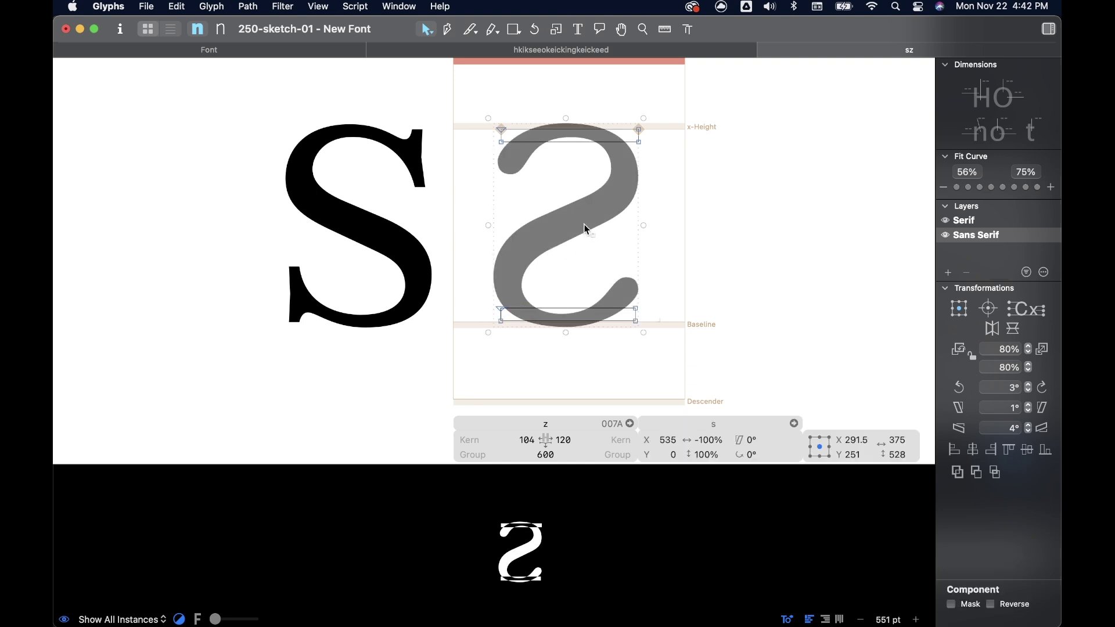
{"action": "key", "text": "Delete"}
{"action": "key", "text": "p"}
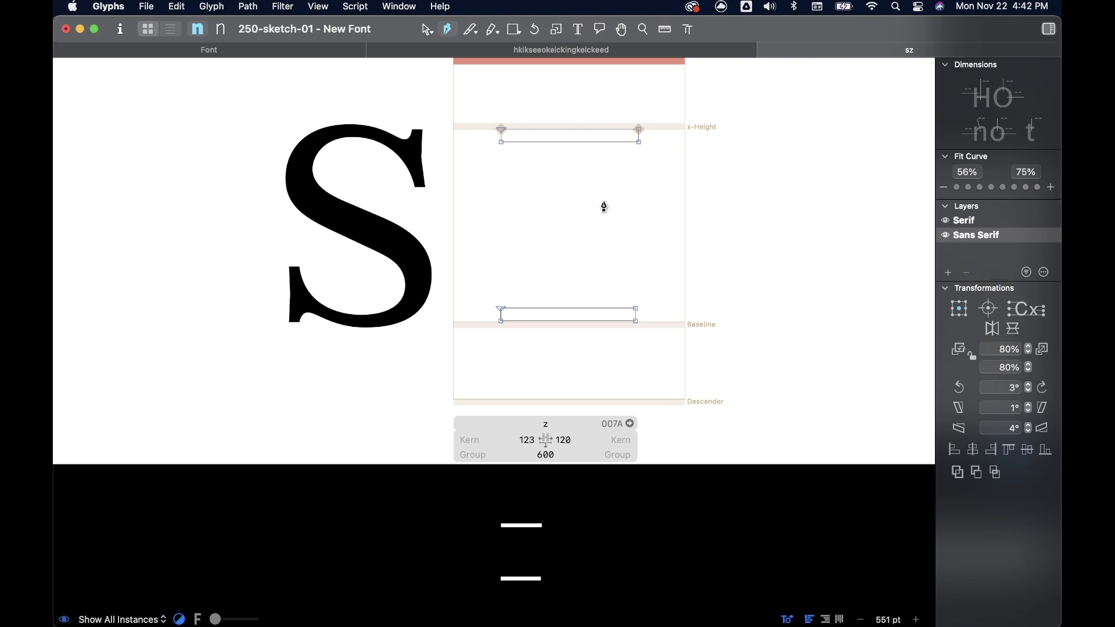
{"action": "left_click", "coordinate": [635, 137]}
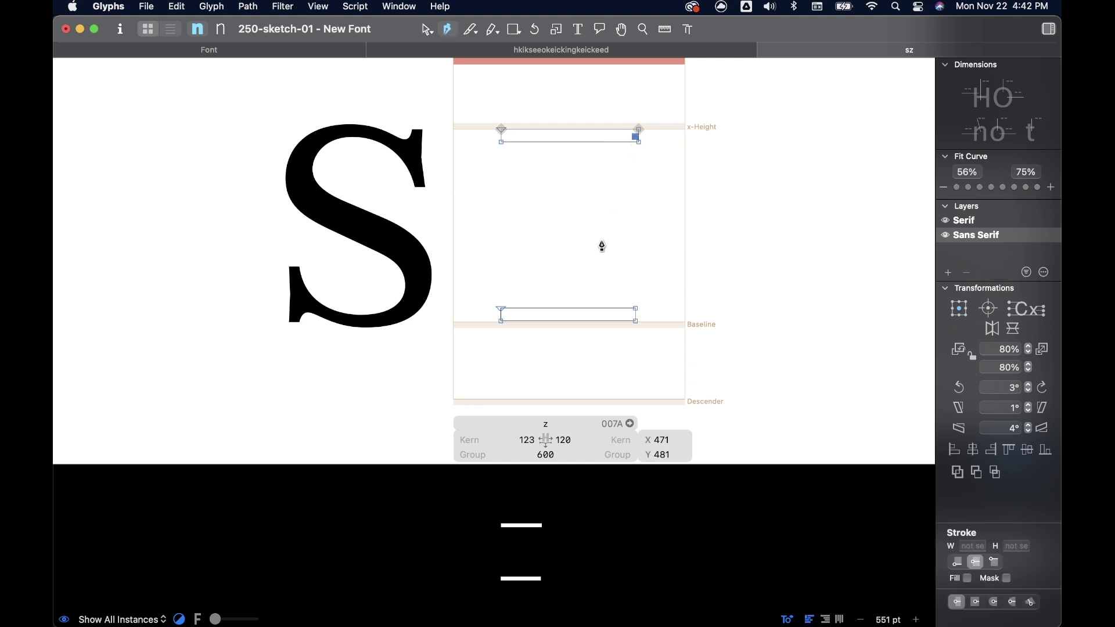
{"action": "left_click", "coordinate": [540, 311]}
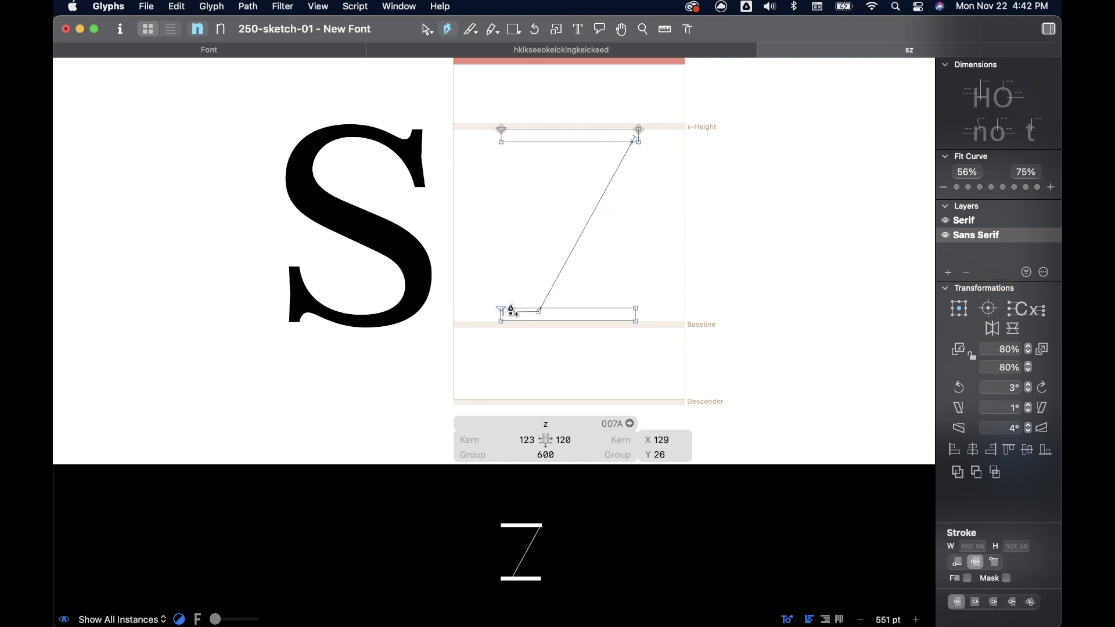
{"action": "left_click", "coordinate": [601, 140]}
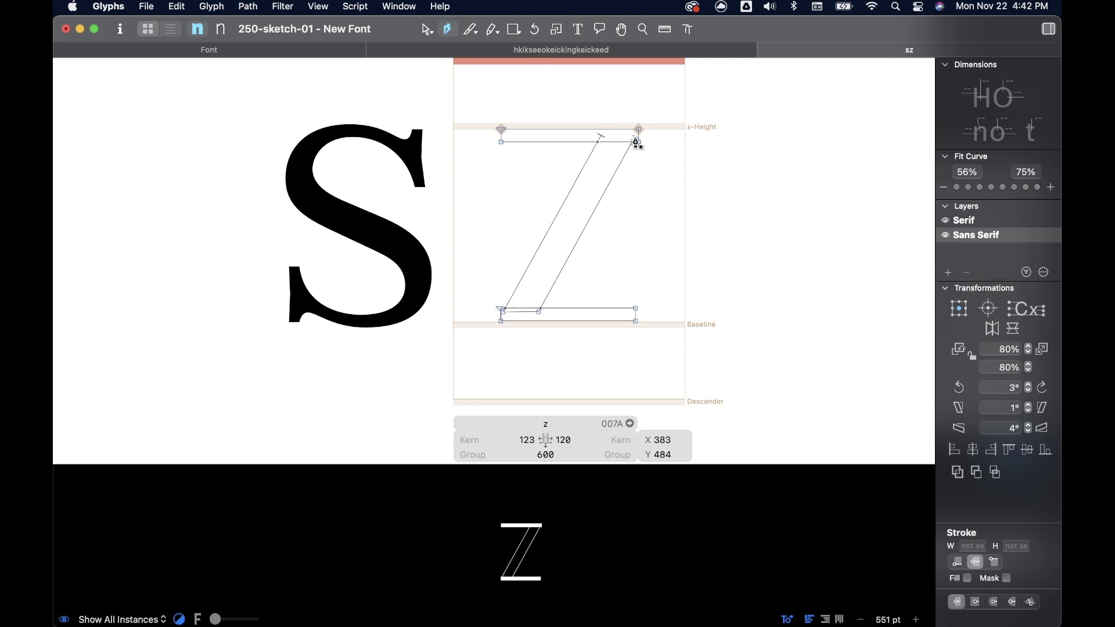
{"action": "left_click", "coordinate": [637, 140]}
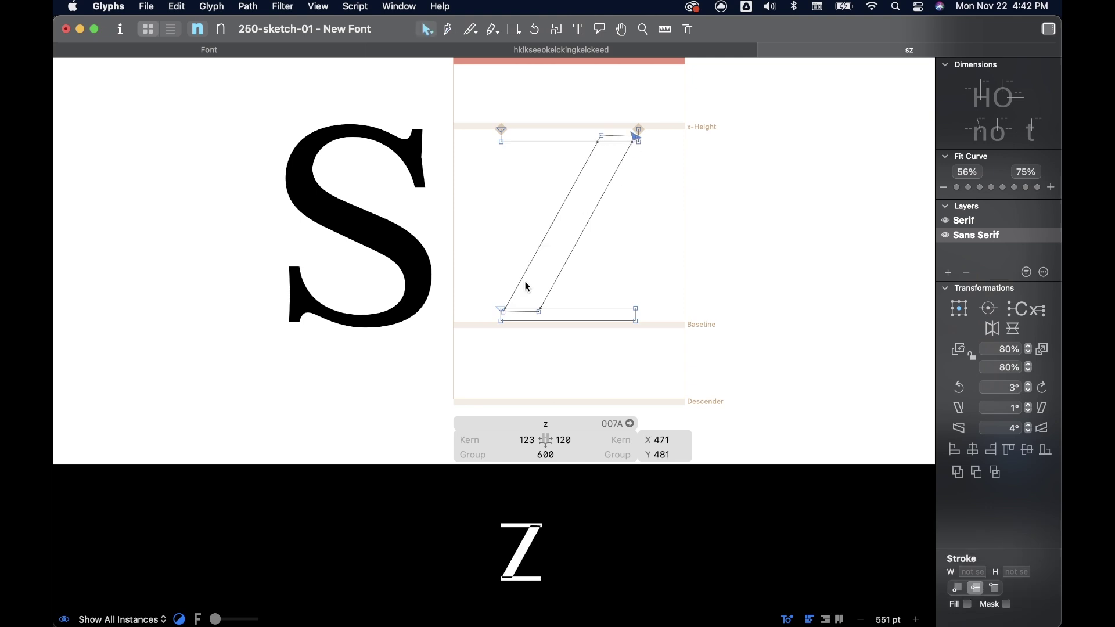
Step: Snap the diagonal's lower-left node to the lower bar's corner at X 123, Y 36 and its upper-right node to X 480, Y 467
{"action": "key", "text": "v"}
{"action": "scroll", "coordinate": [500, 348], "scroll_direction": "up", "scroll_amount": 5}
{"action": "left_click_drag", "start_coordinate": [503, 343], "coordinate": [499, 337]}
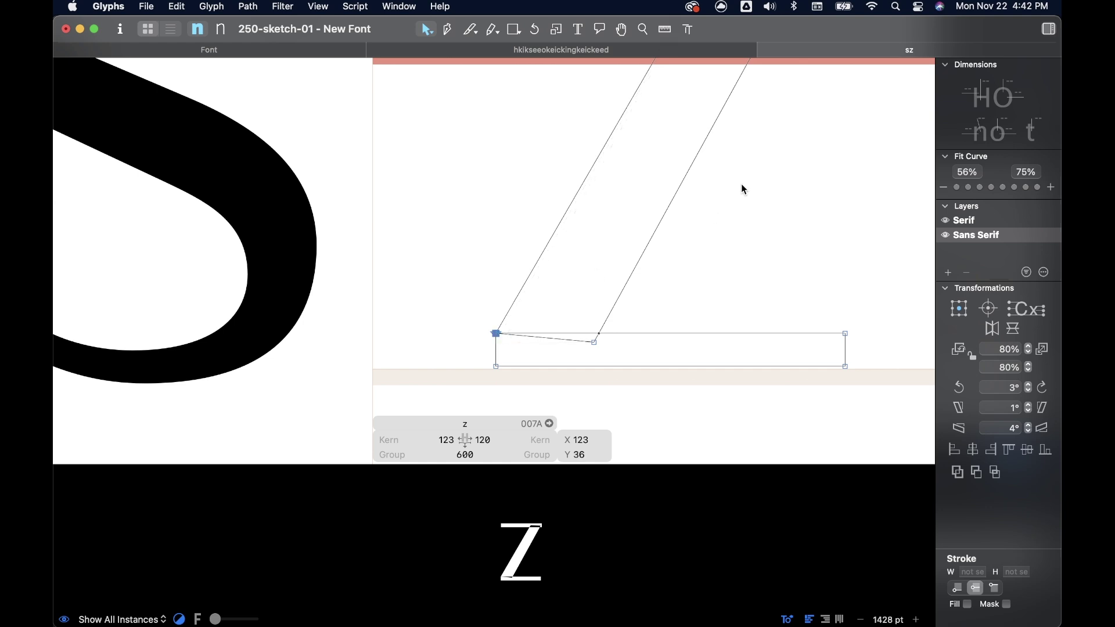
{"action": "scroll", "coordinate": [741, 183], "scroll_direction": "up", "scroll_amount": 5}
{"action": "scroll", "coordinate": [741, 184], "scroll_direction": "right", "scroll_amount": 2}
{"action": "left_click_drag", "start_coordinate": [717, 196], "coordinate": [720, 197]}
{"action": "scroll", "coordinate": [754, 214], "scroll_direction": "down", "scroll_amount": 5}
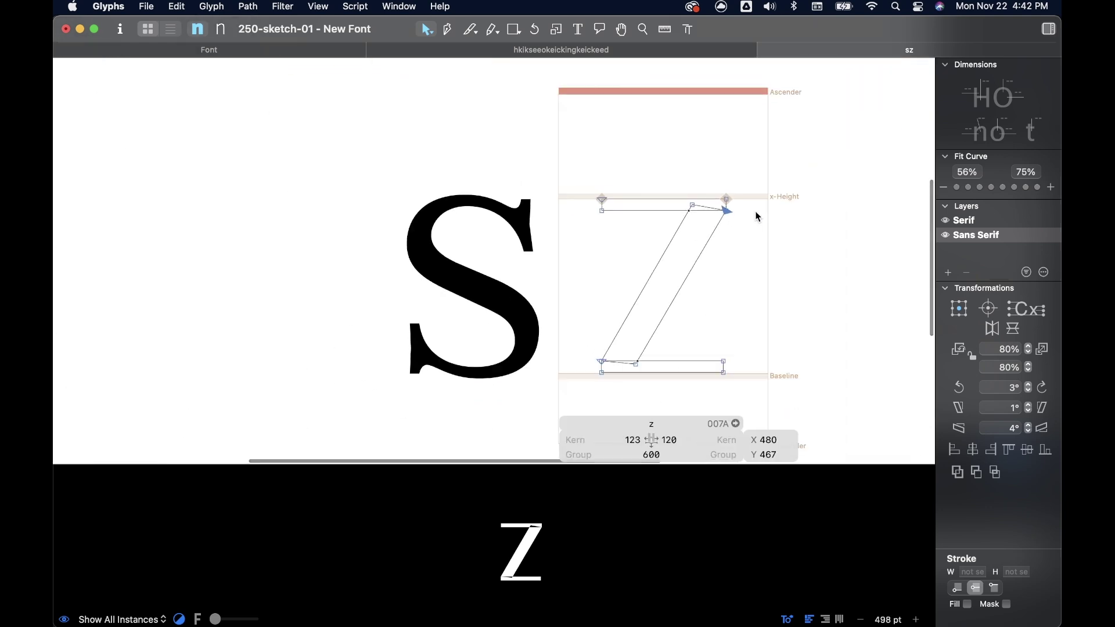
Step: Correct the path direction of the z's contours and deselect them
{"action": "scroll", "coordinate": [756, 216], "scroll_direction": "down", "scroll_amount": 3}
{"action": "left_click", "coordinate": [248, 6]}
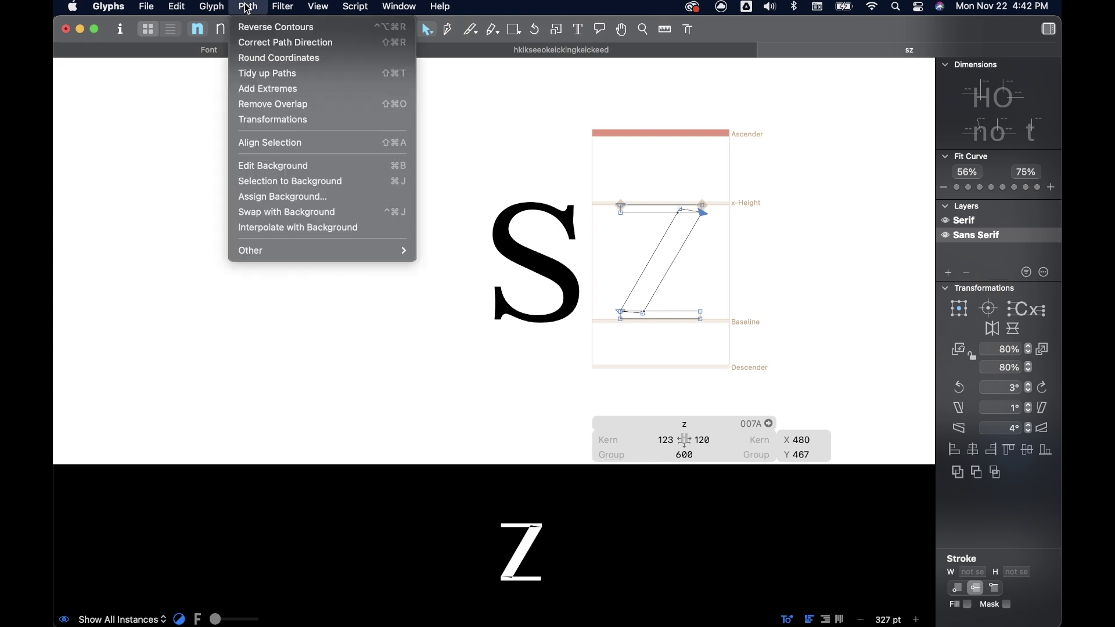
{"action": "left_click", "coordinate": [270, 47]}
{"action": "left_click", "coordinate": [739, 216]}
Step: Preview the Sans Serif z beside the s to compare their width and stroke weight
{"action": "scroll", "coordinate": [734, 214], "scroll_direction": "right", "scroll_amount": 2}
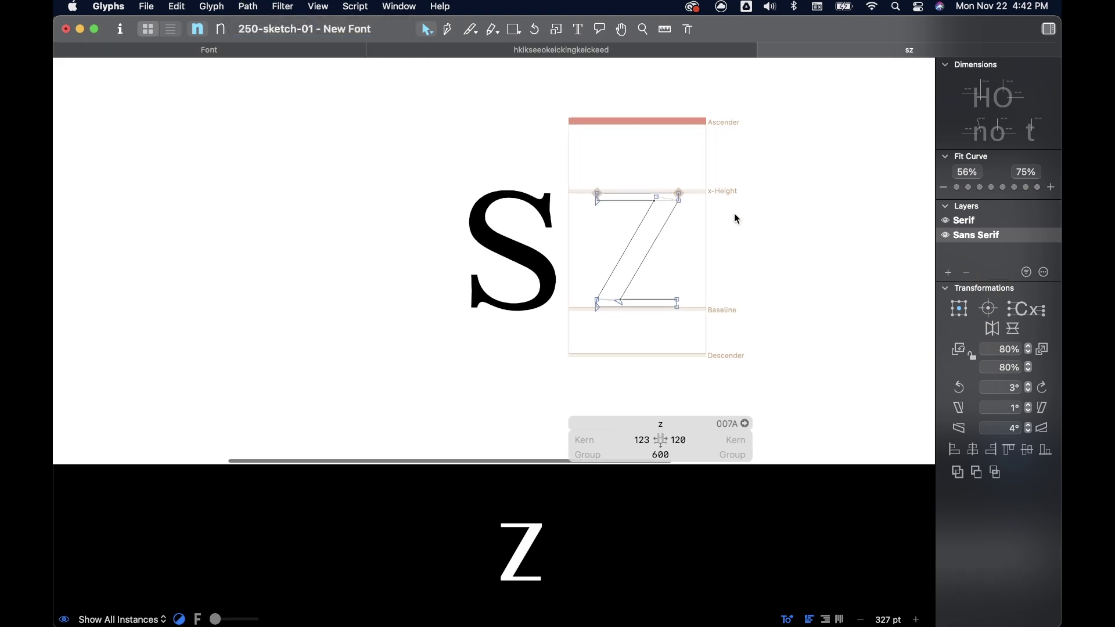
{"action": "key", "text": "space"}
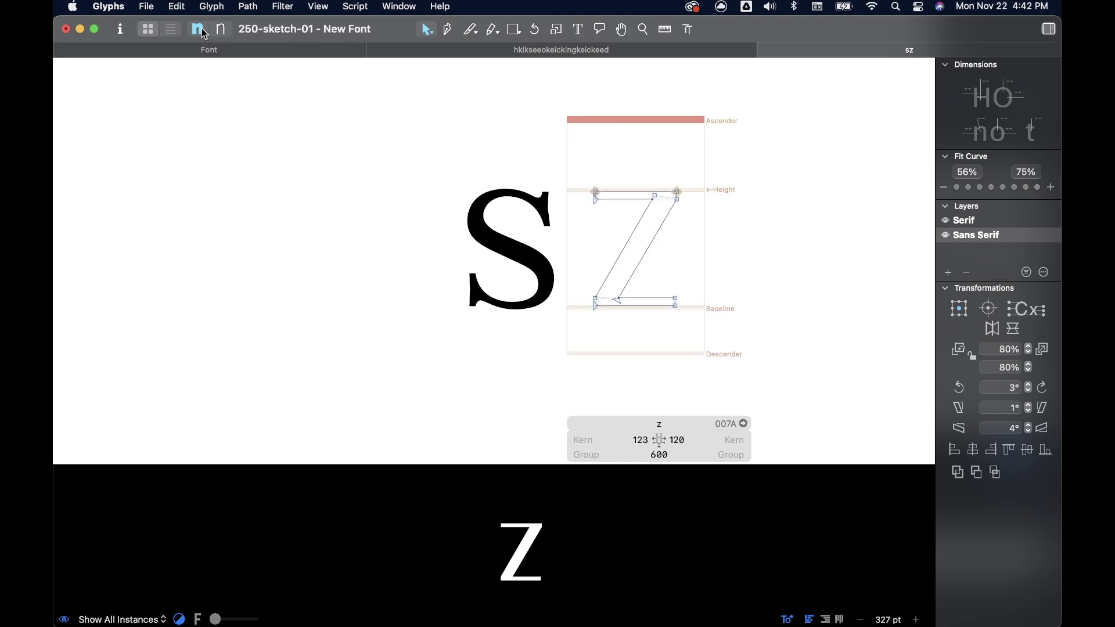
{"action": "key", "text": "space"}
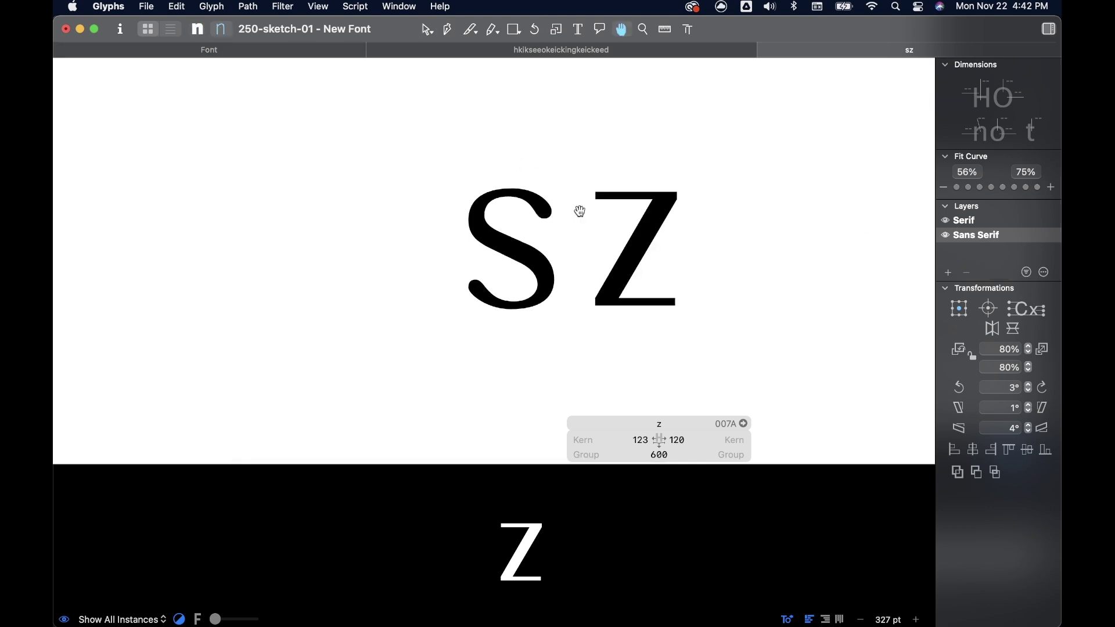
{"action": "scroll", "coordinate": [580, 211], "scroll_direction": "right", "scroll_amount": 3}
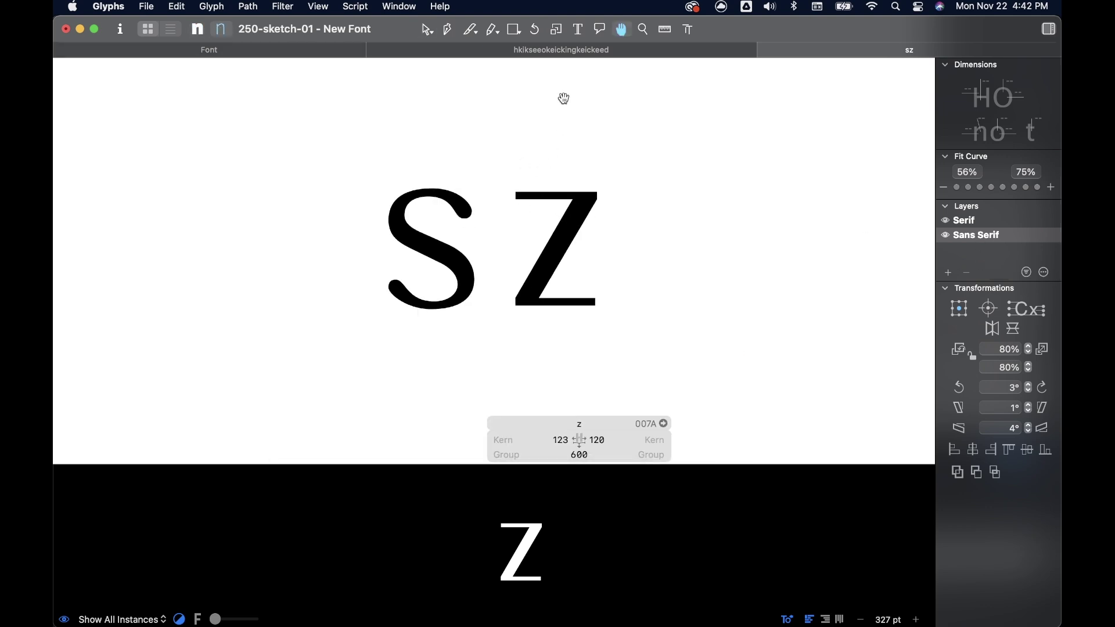
Step: Open the k's sample text and insert "zsizzle" directly before "keickeed"
{"action": "left_click", "coordinate": [500, 51]}
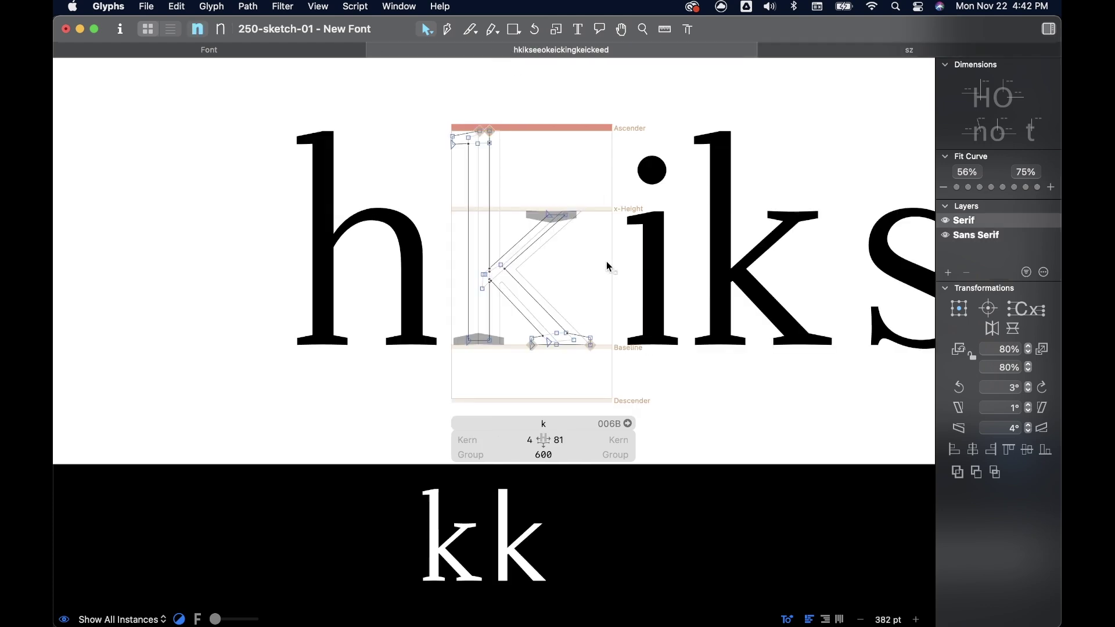
{"action": "scroll", "coordinate": [602, 190], "scroll_direction": "down", "scroll_amount": 5}
{"action": "scroll", "coordinate": [580, 231], "scroll_direction": "right", "scroll_amount": 3}
{"action": "left_click", "coordinate": [578, 29]}
{"action": "left_click", "coordinate": [350, 320]}
{"action": "key", "text": "BackSpace"}
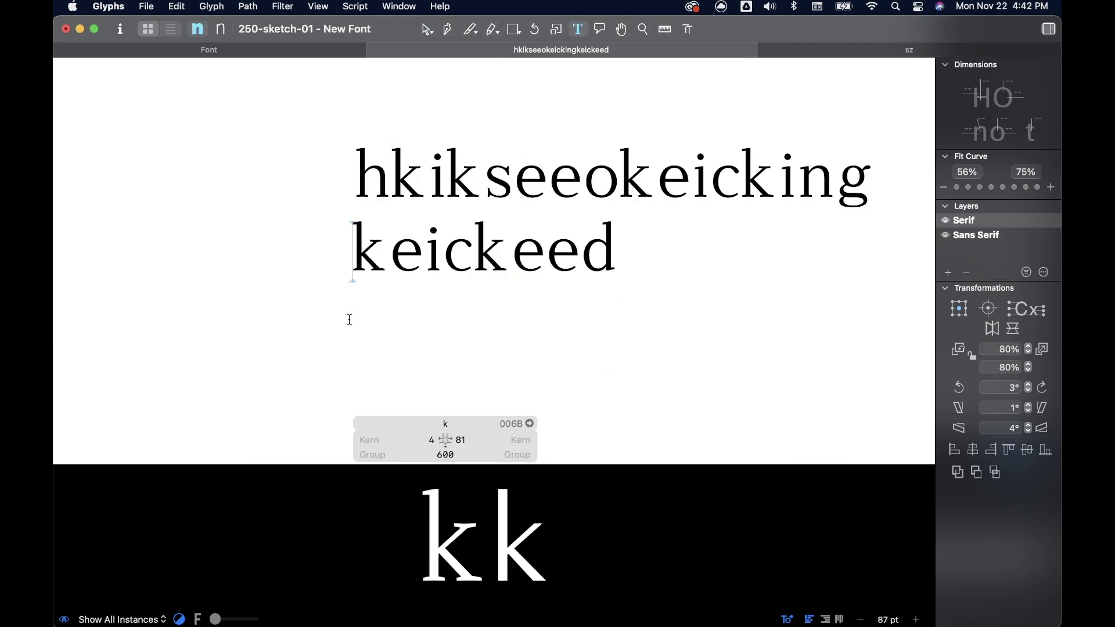
{"action": "type", "text": "z"}
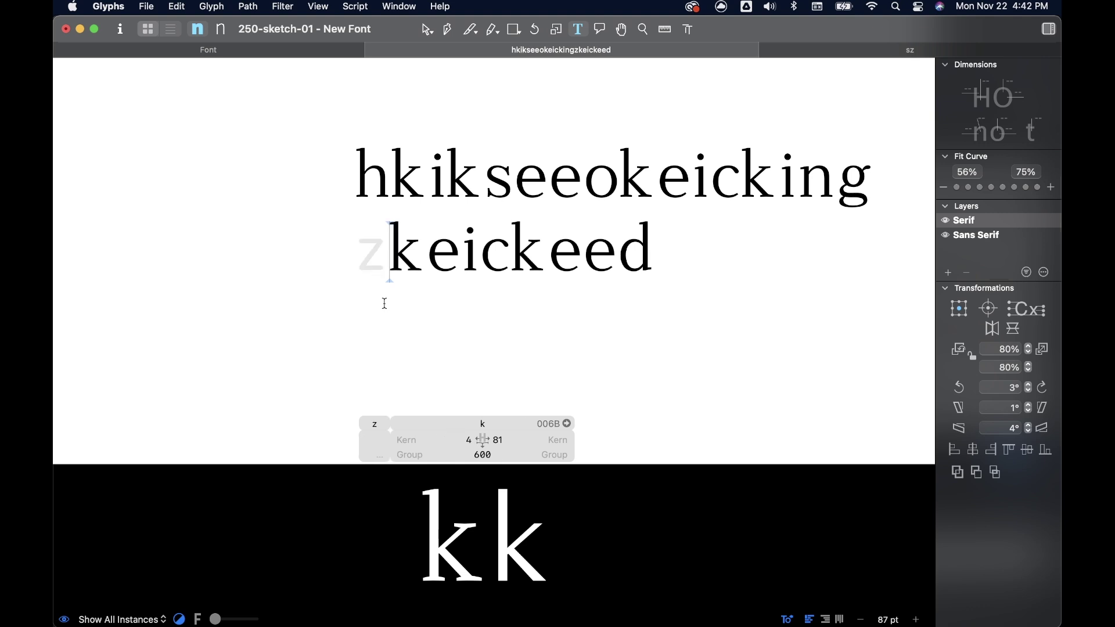
{"action": "type", "text": "sizzle"}
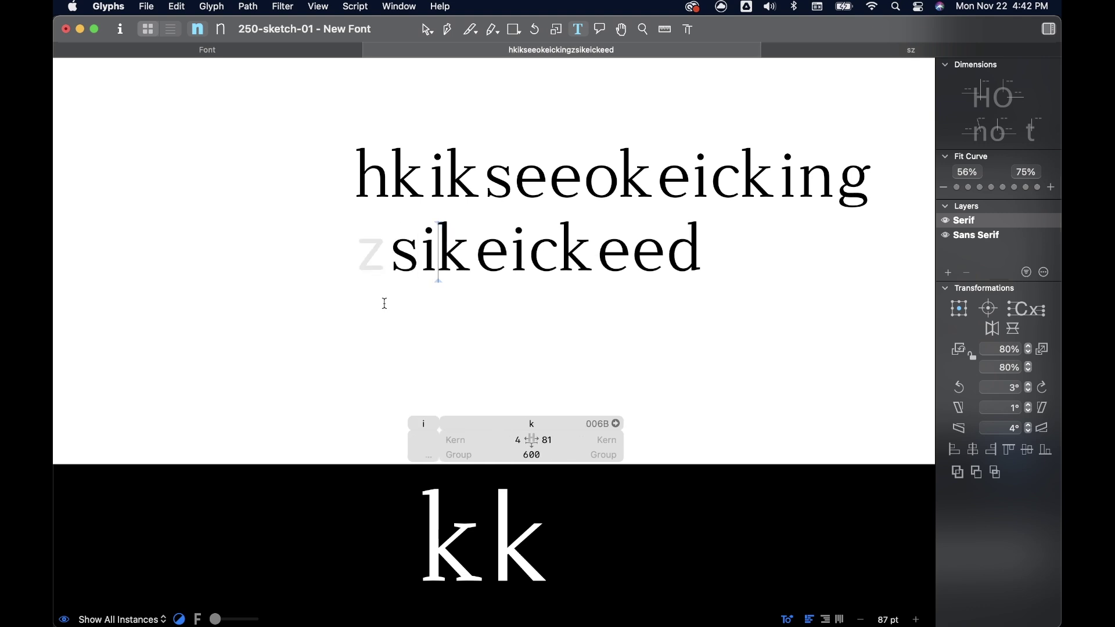
Step: Switch the sample text to the Sans Serif master and insert an n between the two z's of "sizzle"
{"action": "left_click", "coordinate": [353, 178]}
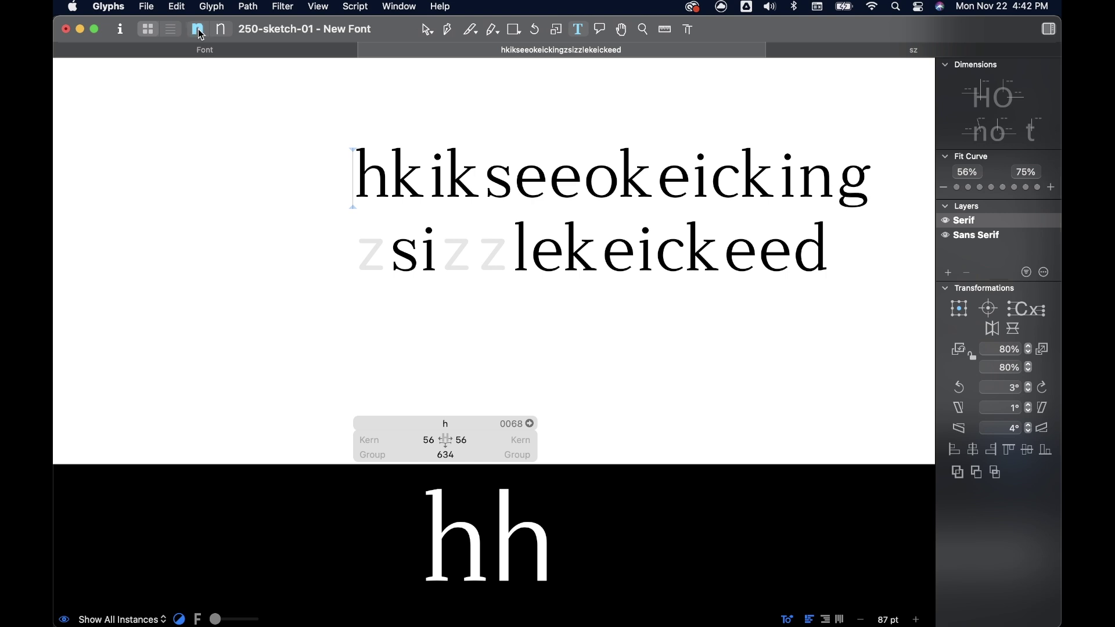
{"action": "left_click", "coordinate": [222, 30]}
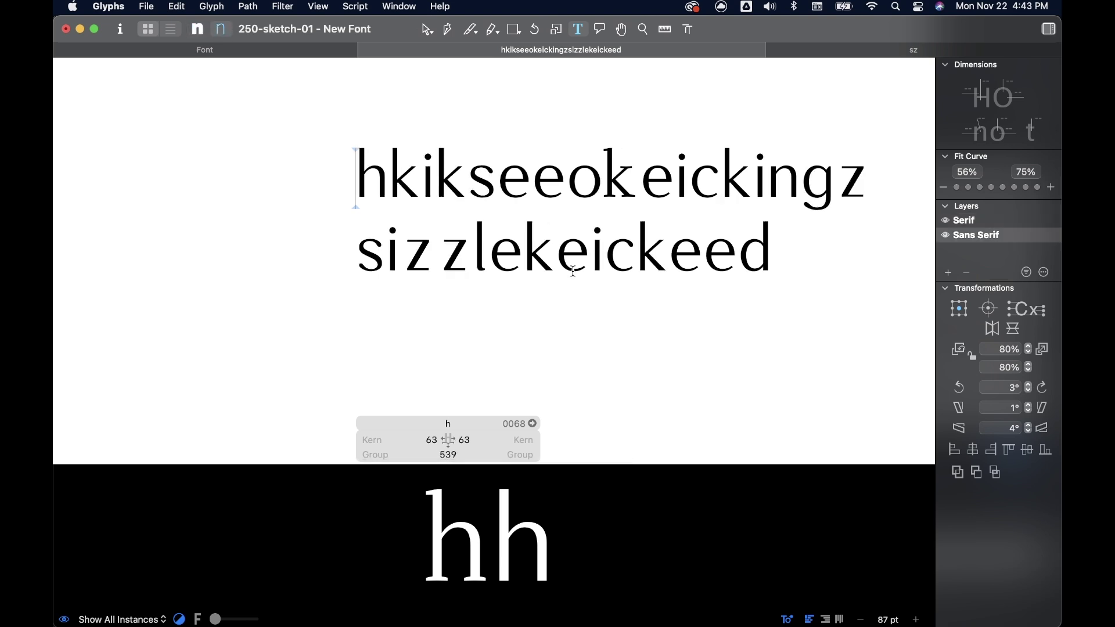
{"action": "scroll", "coordinate": [437, 247], "scroll_direction": "up", "scroll_amount": 3}
{"action": "left_click", "coordinate": [437, 247]}
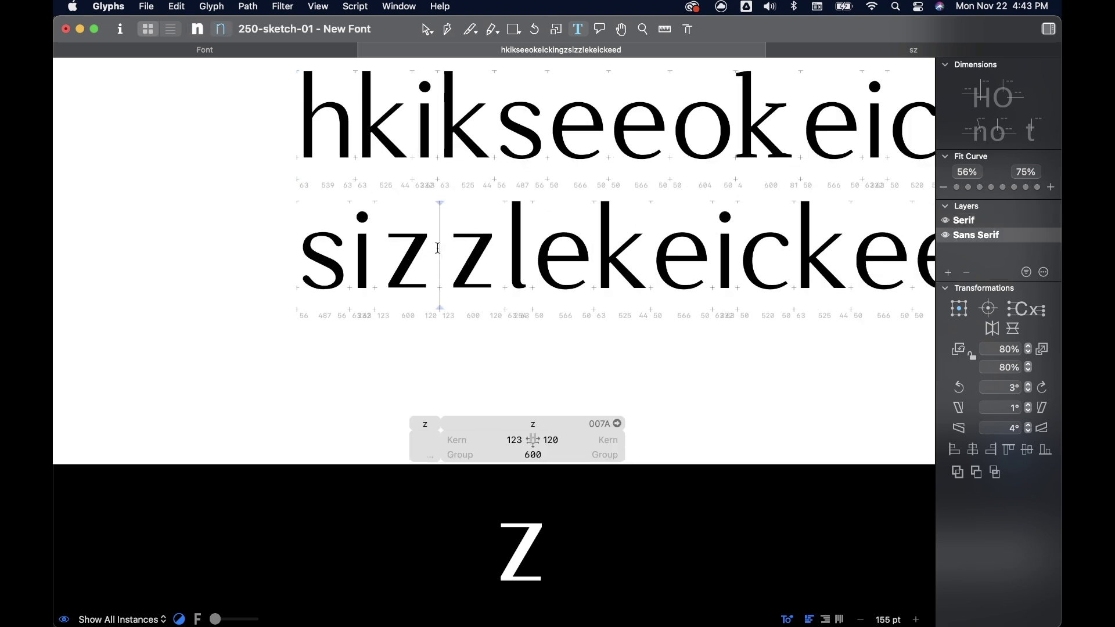
{"action": "type", "text": "n"}
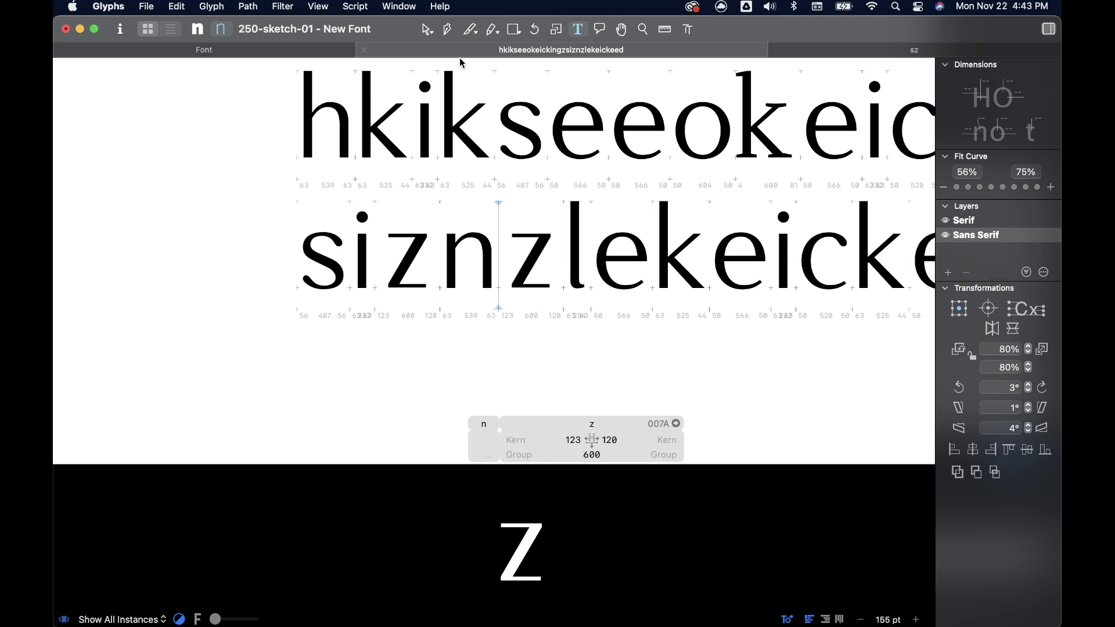
Step: Open the Sans Serif z beside the s for editing and add the n to it as a component for width reference
{"action": "left_click", "coordinate": [901, 56]}
{"action": "scroll", "coordinate": [552, 261], "scroll_direction": "up", "scroll_amount": 5}
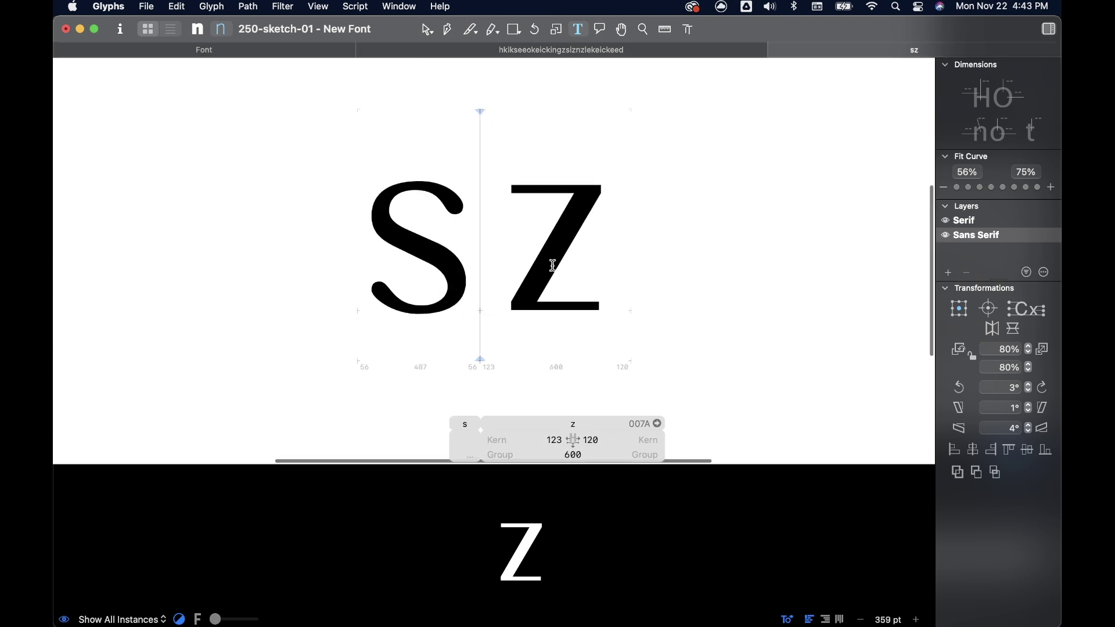
{"action": "key", "text": "Escape"}
{"action": "right_click", "coordinate": [510, 235]}
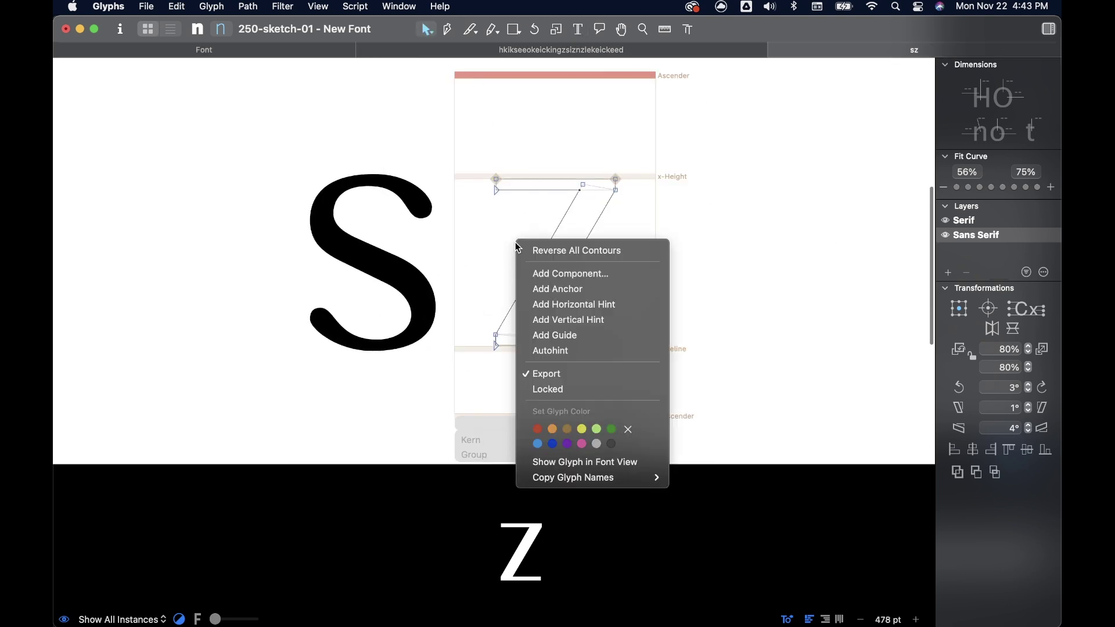
{"action": "left_click", "coordinate": [561, 274]}
{"action": "type", "text": "n"}
{"action": "key", "text": "Return"}
Step: Shift the n component horizontally over the z until its stem lines up with the left ends of the z's bars
{"action": "left_click_drag", "start_coordinate": [601, 238], "coordinate": [617, 238]}
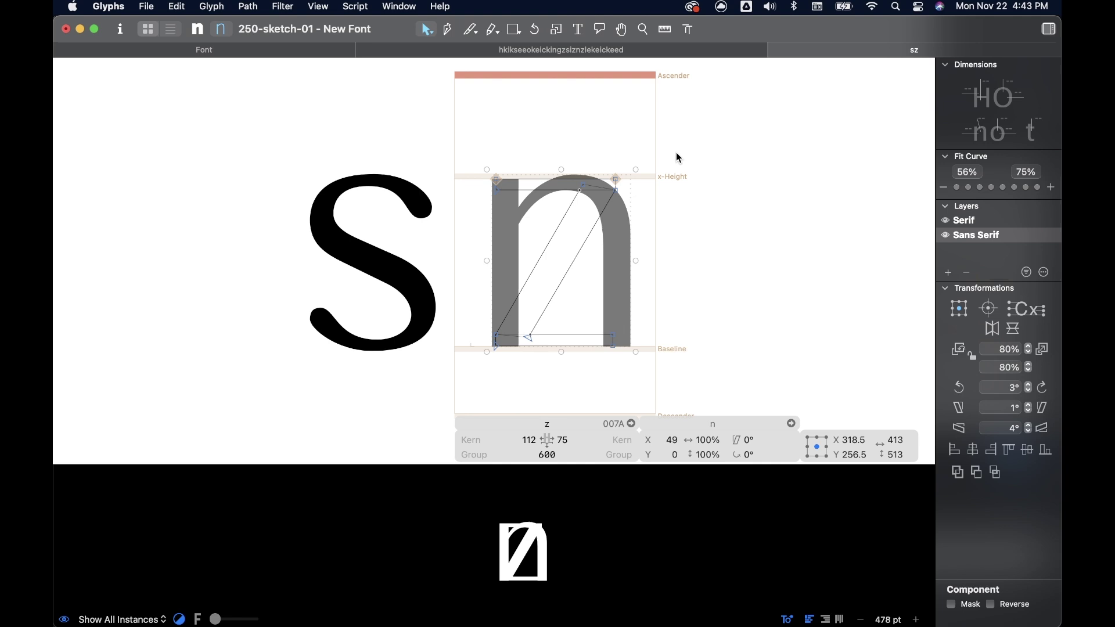
{"action": "key", "text": "Right"}
{"action": "key", "text": "Right"}
{"action": "key", "text": "Right"}
{"action": "key", "text": "Right"}
{"action": "key", "text": "Right"}
{"action": "key", "text": "Right"}
{"action": "key", "text": "Right"}
{"action": "key", "text": "Right"}
{"action": "key", "text": "Right"}
{"action": "key", "text": "Right"}
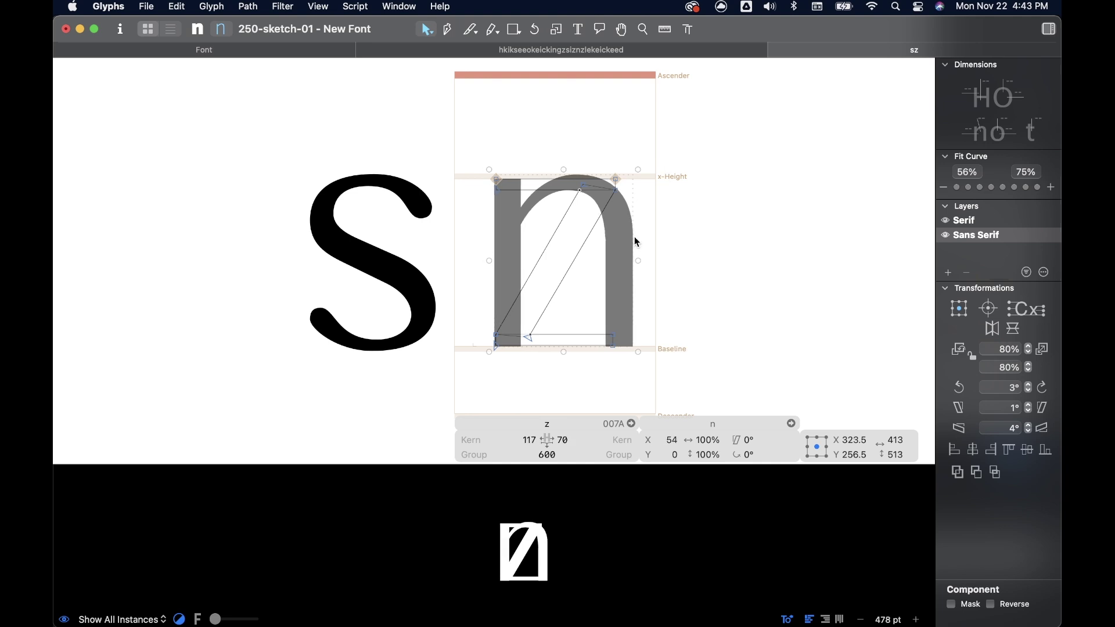
Step: Widen the z to nearly the n's width by extending the right ends of both bars, and delete the n component
{"action": "left_click", "coordinate": [679, 152]}
{"action": "left_click_drag", "start_coordinate": [596, 327], "coordinate": [563, 383]}
{"action": "left_click_drag", "start_coordinate": [615, 334], "coordinate": [591, 370]}
{"action": "left_click", "coordinate": [661, 308]}
{"action": "scroll", "coordinate": [662, 317], "scroll_direction": "up", "scroll_amount": 4}
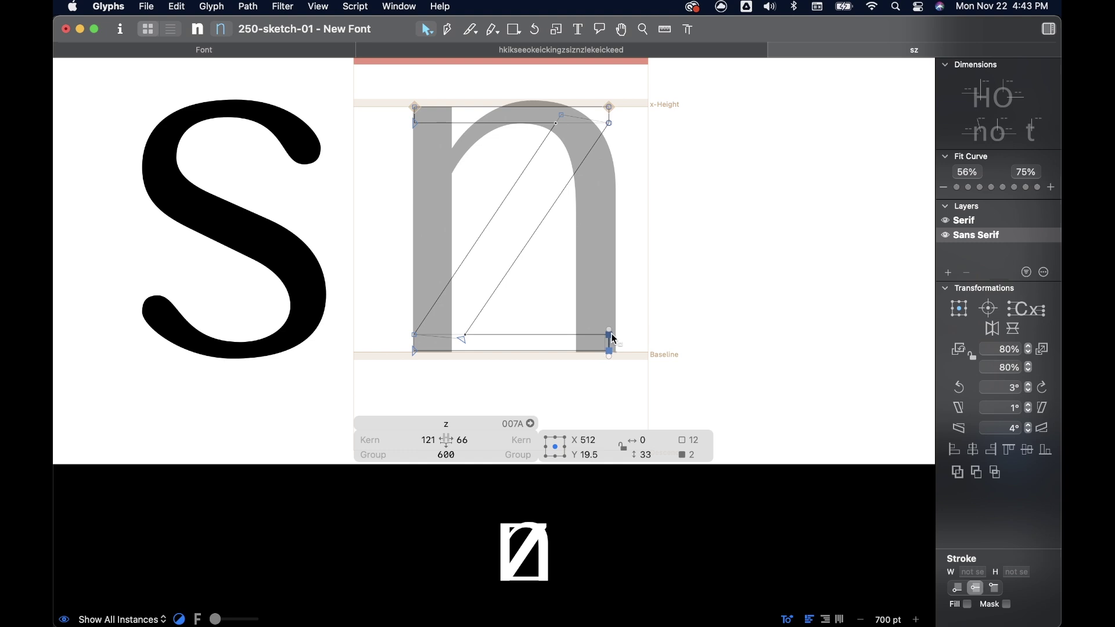
{"action": "left_click", "coordinate": [607, 281]}
{"action": "key", "text": "BackSpace"}
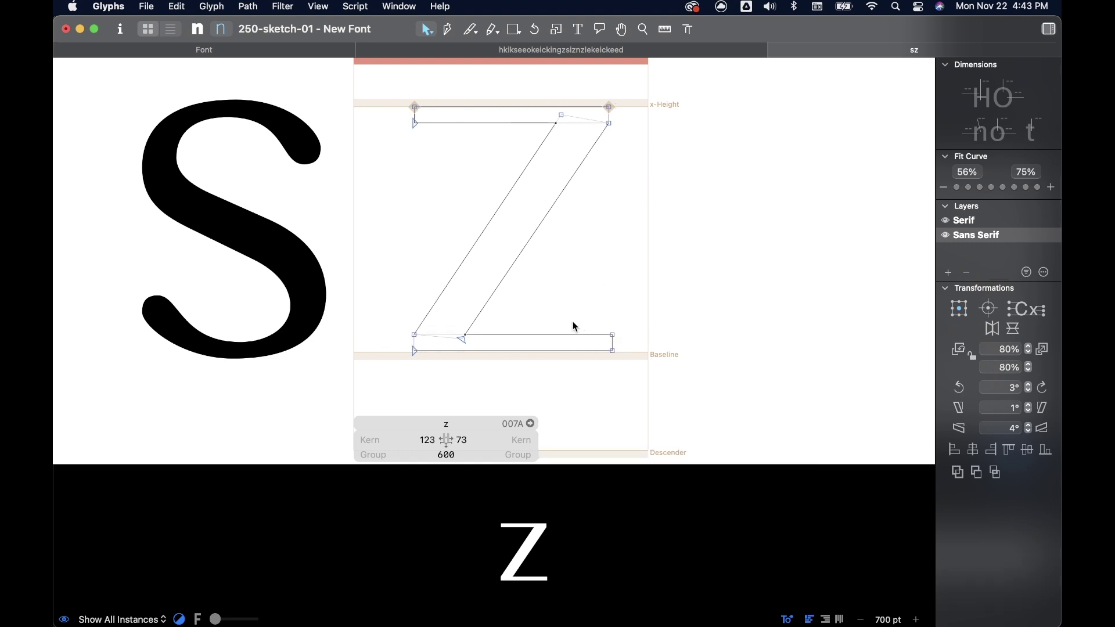
Step: Examine the widened z's outline and preview it filled beside the s
{"action": "scroll", "coordinate": [557, 325], "scroll_direction": "up", "scroll_amount": 4}
{"action": "left_click_drag", "start_coordinate": [300, 319], "coordinate": [683, 379]}
{"action": "left_click", "coordinate": [675, 331]}
{"action": "scroll", "coordinate": [655, 354], "scroll_direction": "up", "scroll_amount": 5}
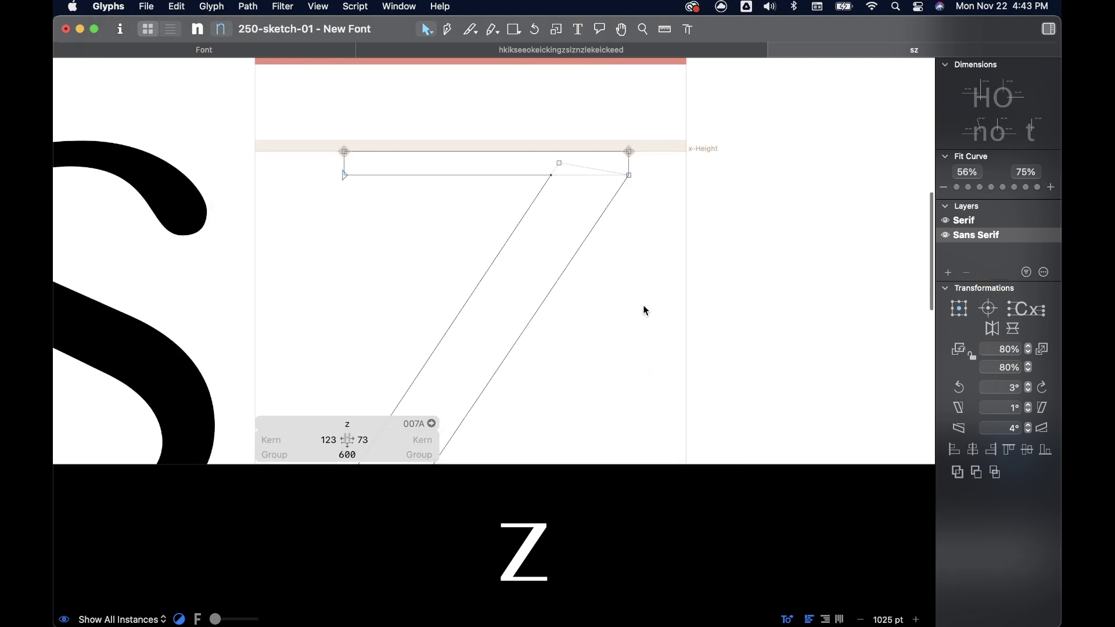
{"action": "scroll", "coordinate": [655, 304], "scroll_direction": "down", "scroll_amount": 6}
{"action": "key", "text": "space"}
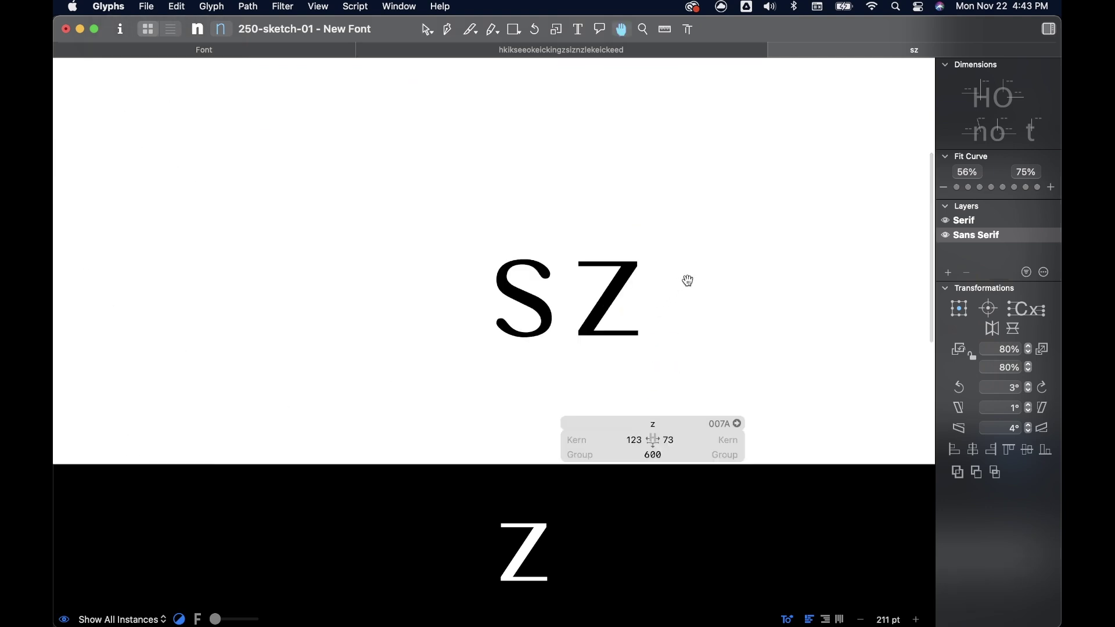
Step: Return to the sample text and set the z's left and right sidebearings to 63 each
{"action": "left_click", "coordinate": [514, 52]}
{"action": "scroll", "coordinate": [668, 201], "scroll_direction": "down", "scroll_amount": 4}
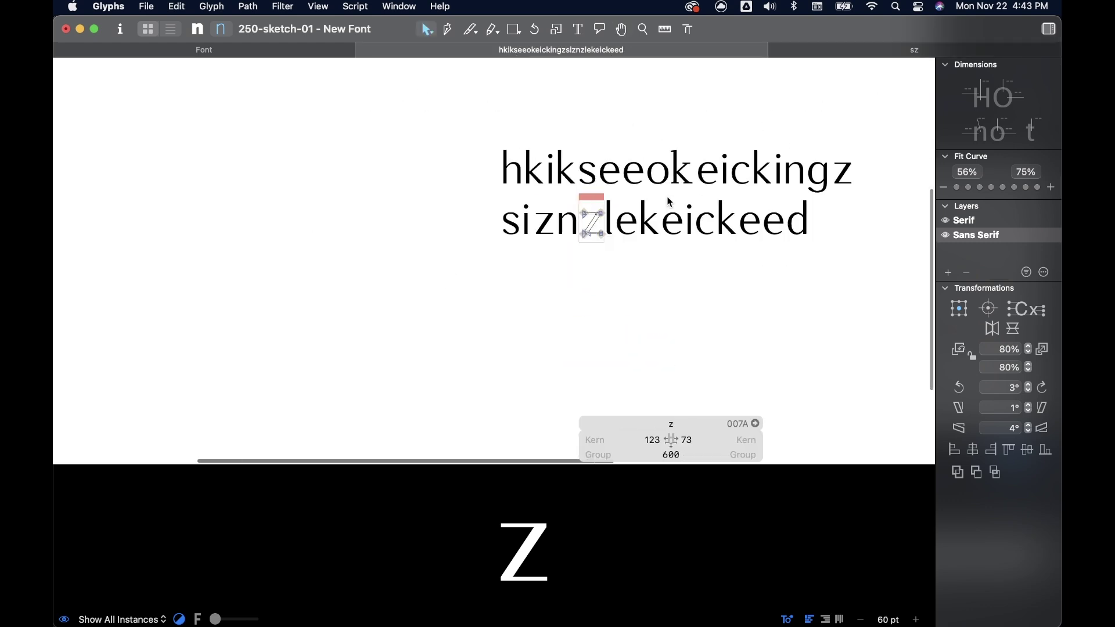
{"action": "left_click", "coordinate": [611, 439]}
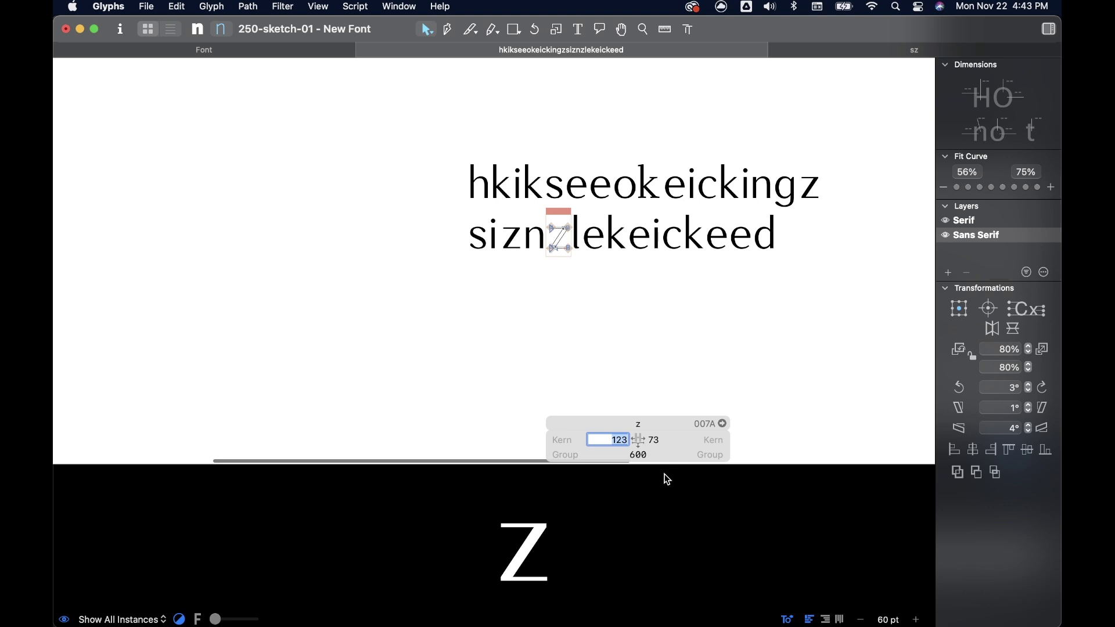
{"action": "type", "text": "63"}
{"action": "key", "text": "Tab"}
{"action": "type", "text": "63"}
{"action": "key", "text": "Return"}
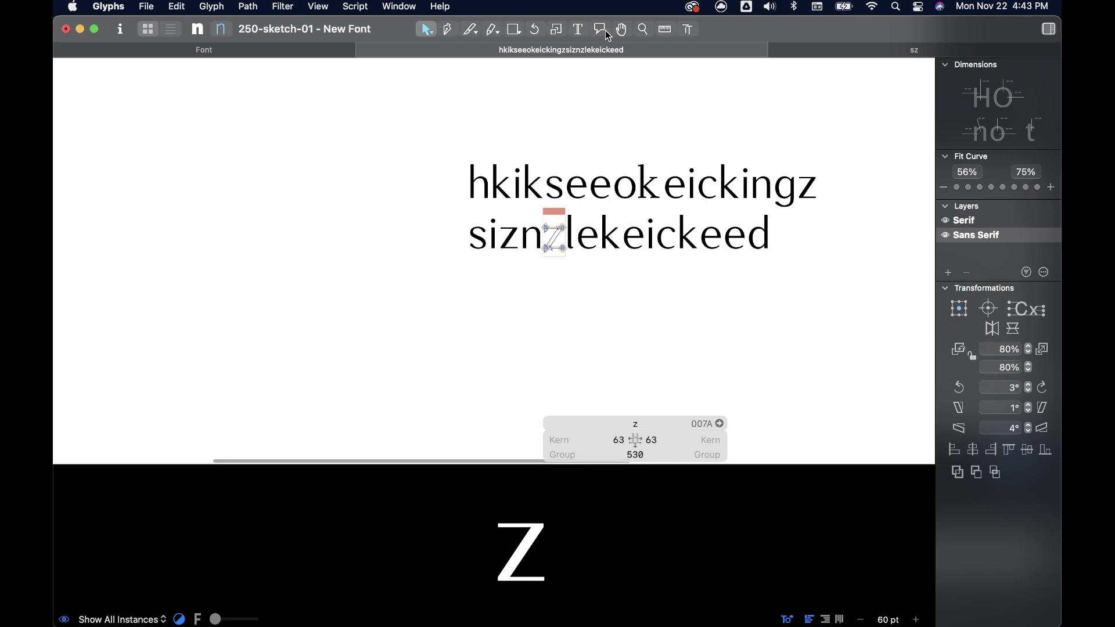
Step: Insert "zazzle" directly before "lekeickeed" in the sample text and check the z's spacing
{"action": "left_click", "coordinate": [581, 30]}
{"action": "left_click", "coordinate": [565, 230]}
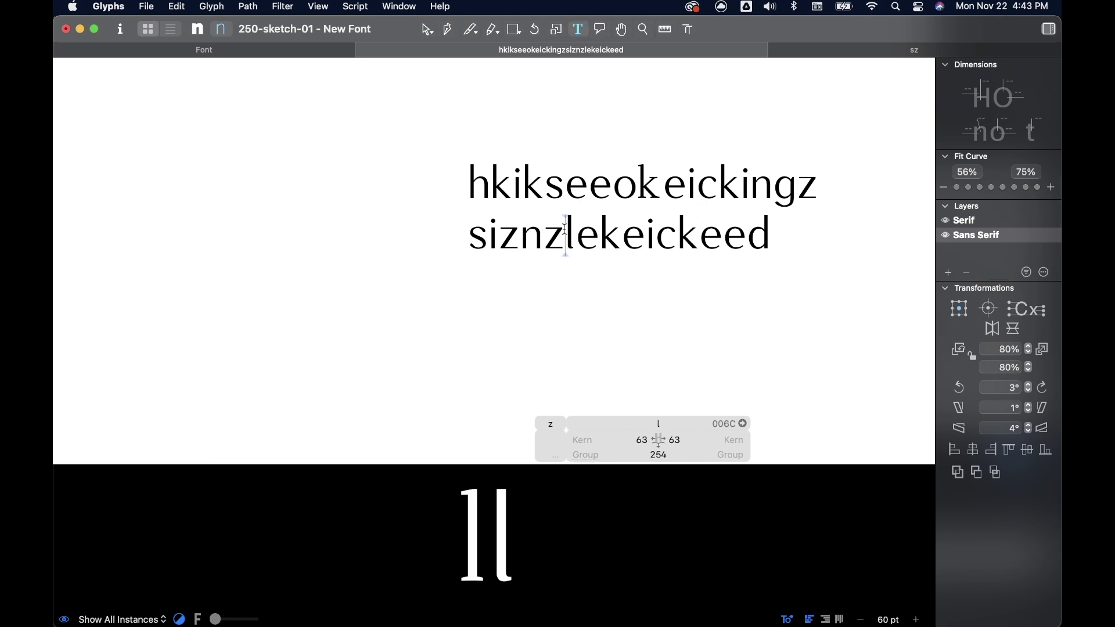
{"action": "type", "text": "zazzle"}
{"action": "scroll", "coordinate": [700, 208], "scroll_direction": "up", "scroll_amount": 3}
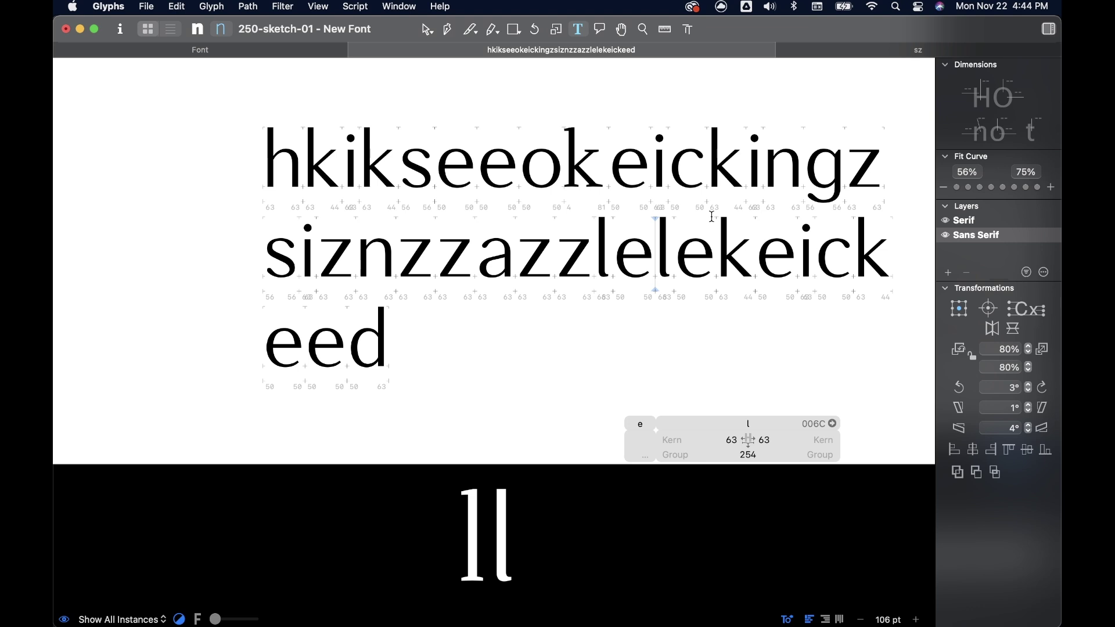
Step: Copy all of the z's Sans Serif outlines into its Serif master and deselect them
{"action": "left_click", "coordinate": [841, 53]}
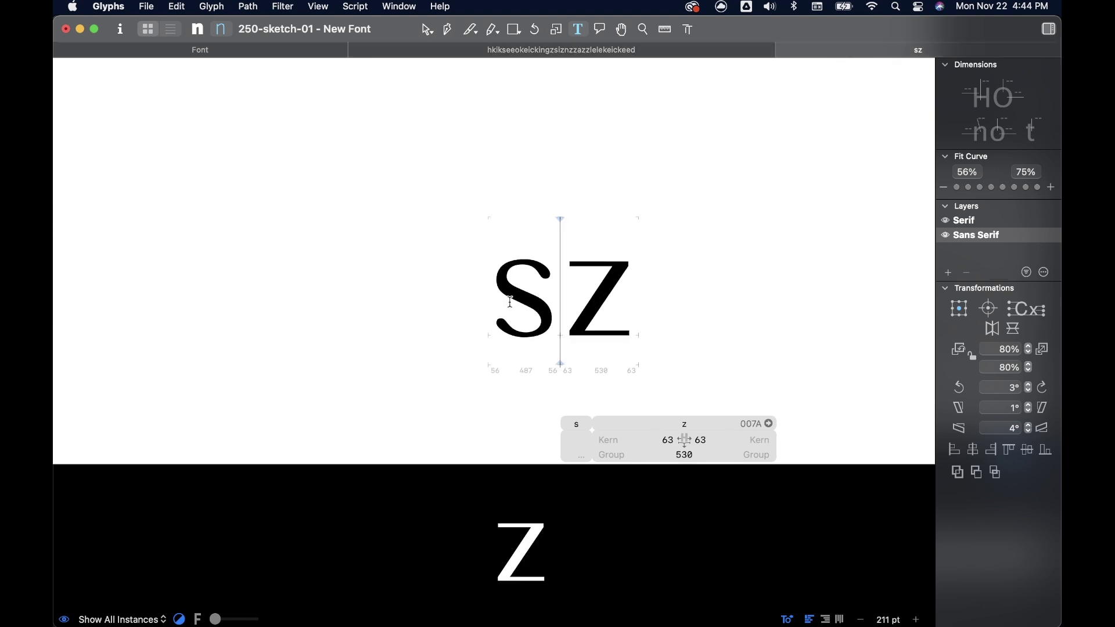
{"action": "scroll", "coordinate": [602, 297], "scroll_direction": "up", "scroll_amount": 5}
{"action": "double_click", "coordinate": [568, 278]}
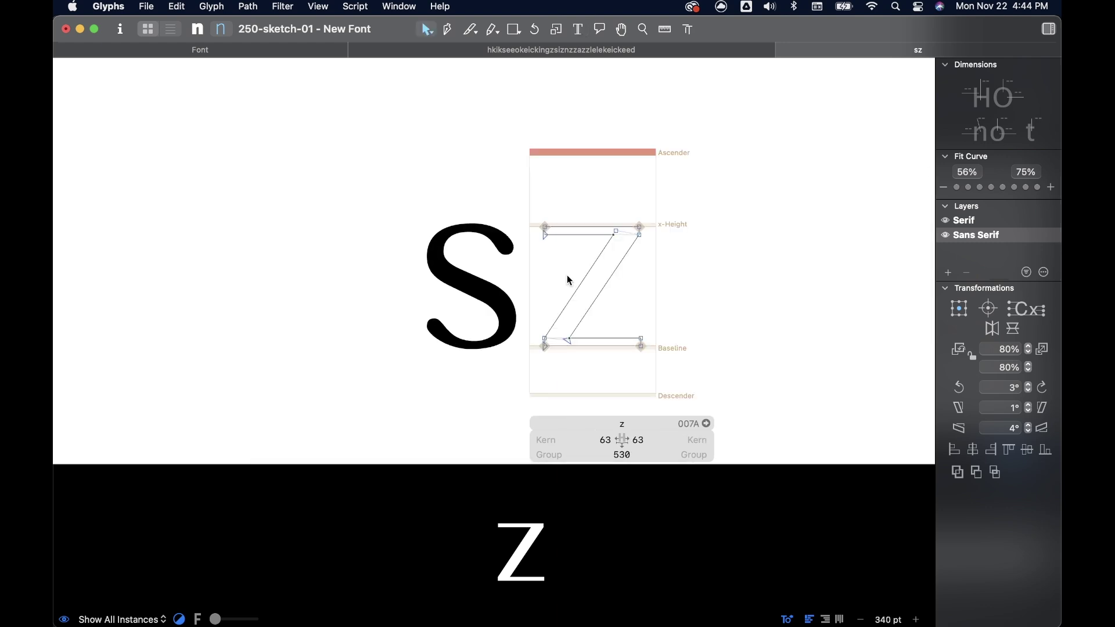
{"action": "left_click_drag", "start_coordinate": [525, 208], "coordinate": [673, 373]}
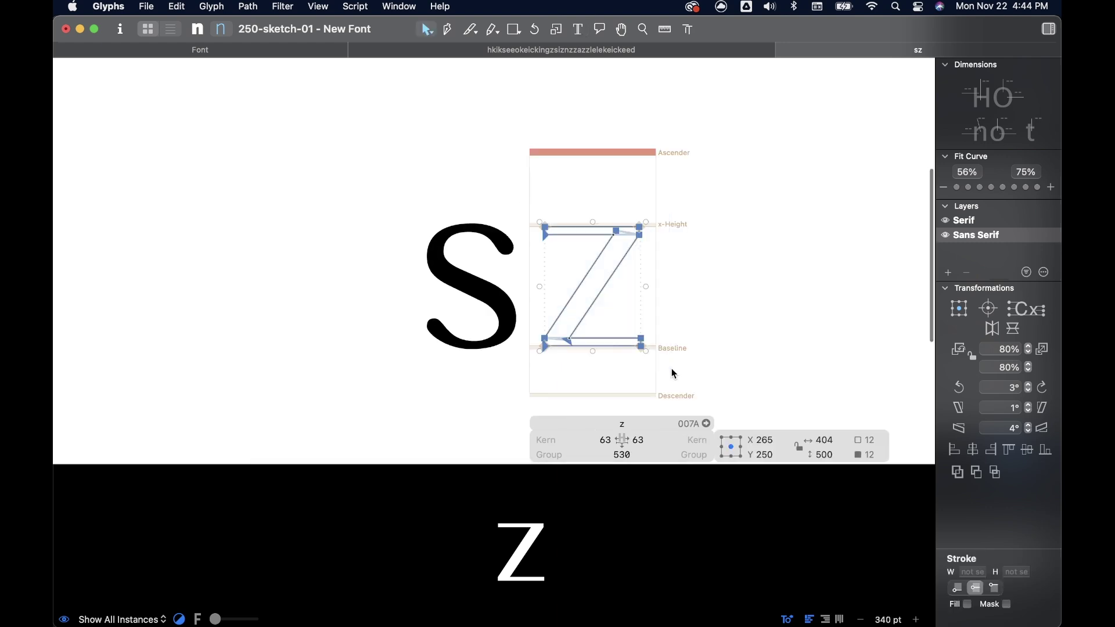
{"action": "left_click", "coordinate": [967, 221]}
{"action": "key", "text": "cmd+v"}
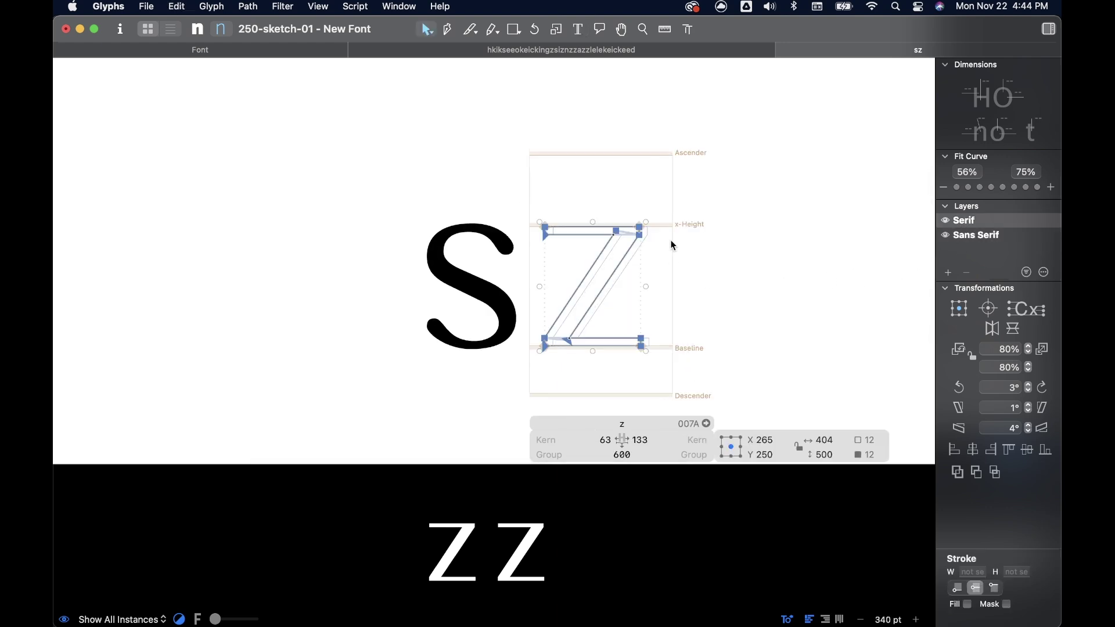
{"action": "left_click", "coordinate": [667, 207]}
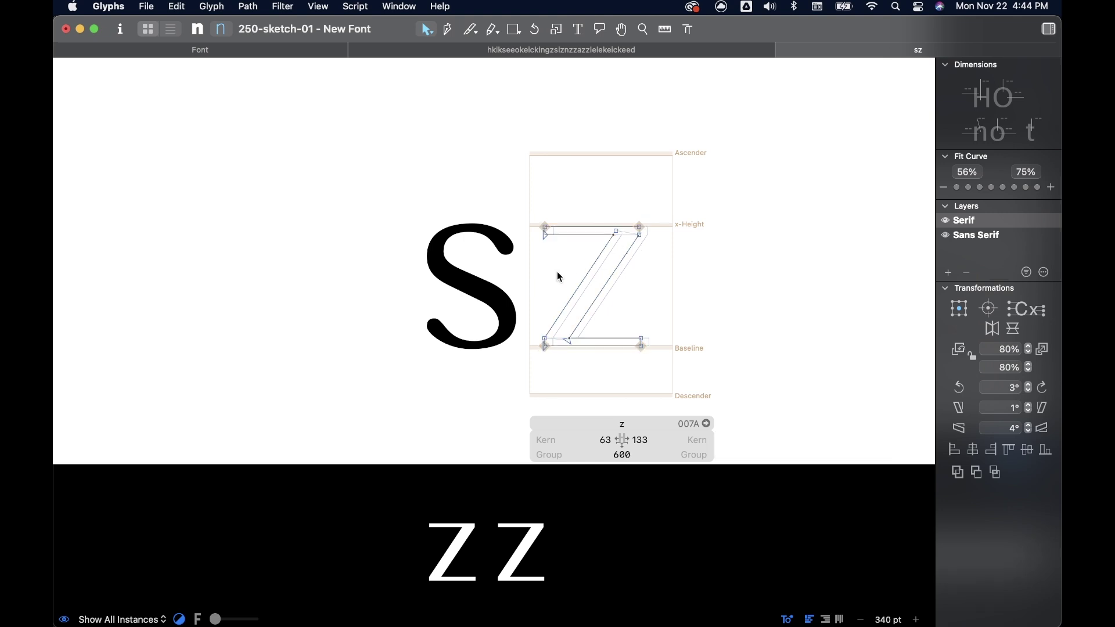
Step: Add the s as a component in the Serif z and flip it horizontally
{"action": "right_click", "coordinate": [556, 271]}
{"action": "left_click", "coordinate": [587, 303]}
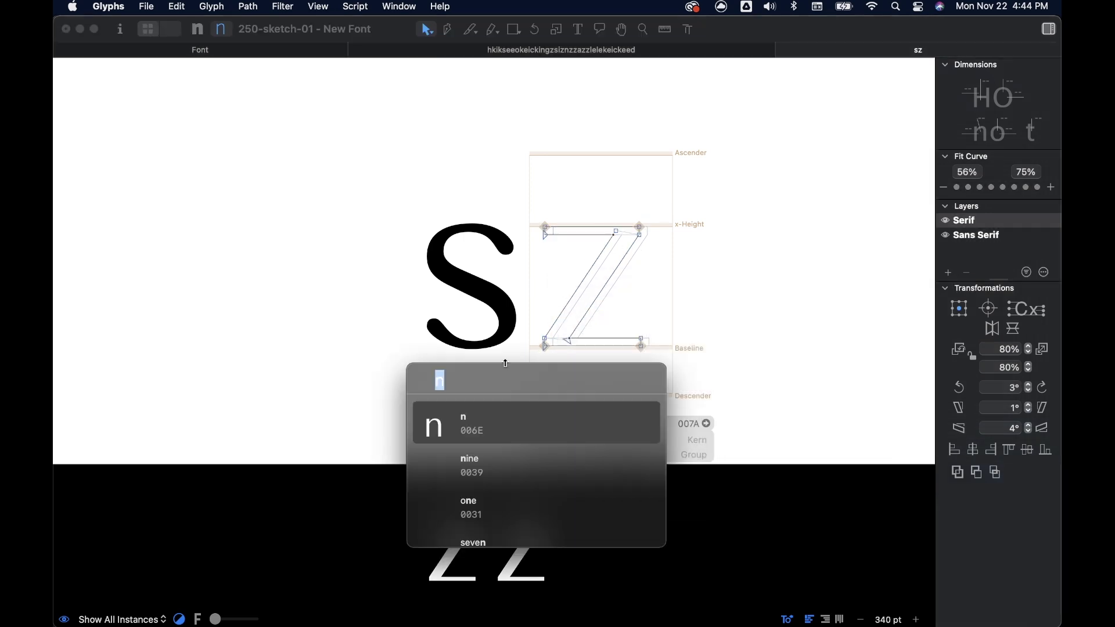
{"action": "type", "text": "s"}
{"action": "key", "text": "Return"}
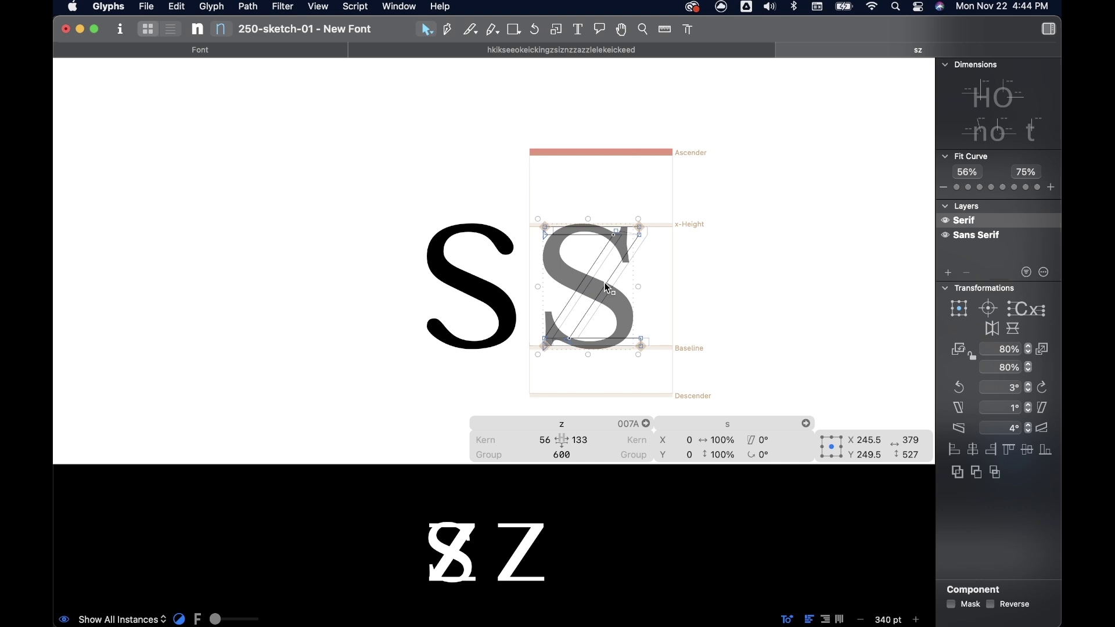
{"action": "scroll", "coordinate": [750, 253], "scroll_direction": "up", "scroll_amount": 5}
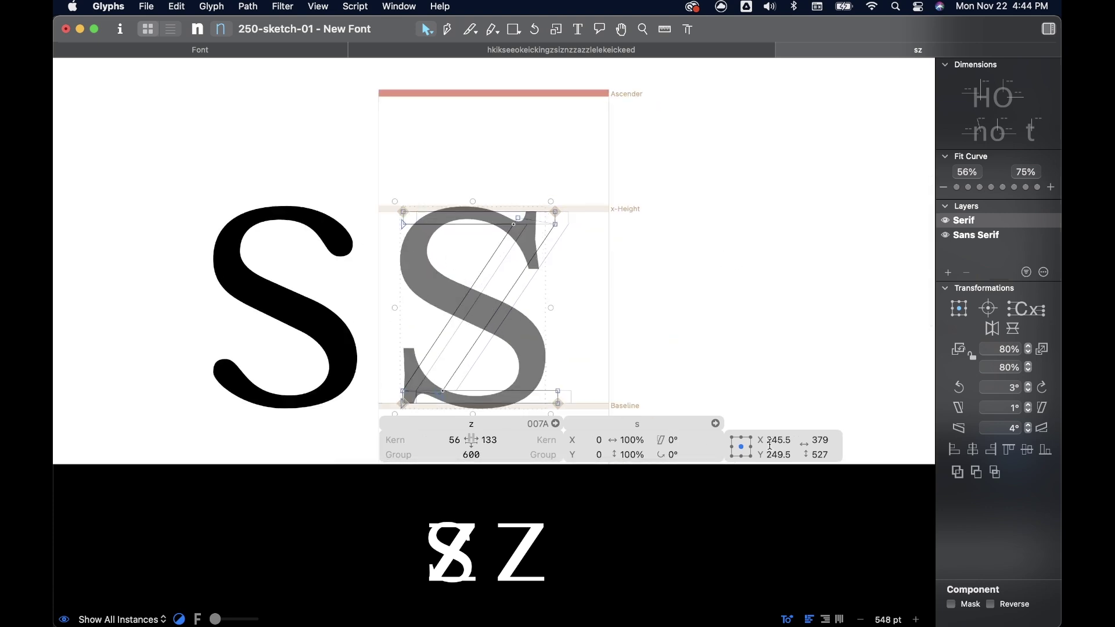
{"action": "left_click", "coordinate": [994, 330]}
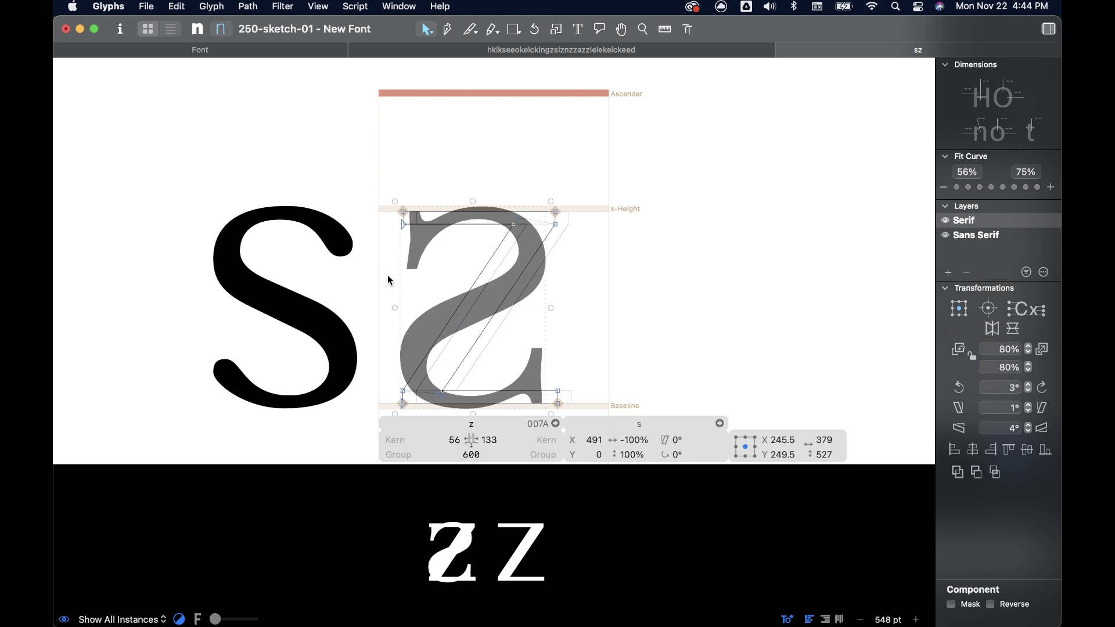
Step: Position the flipped s component at X 439, Y 16 so its upper serif covers the left end of the z's top bar
{"action": "scroll", "coordinate": [386, 278], "scroll_direction": "up", "scroll_amount": 14}
{"action": "left_click_drag", "start_coordinate": [492, 255], "coordinate": [491, 216]}
{"action": "key", "text": "Left"}
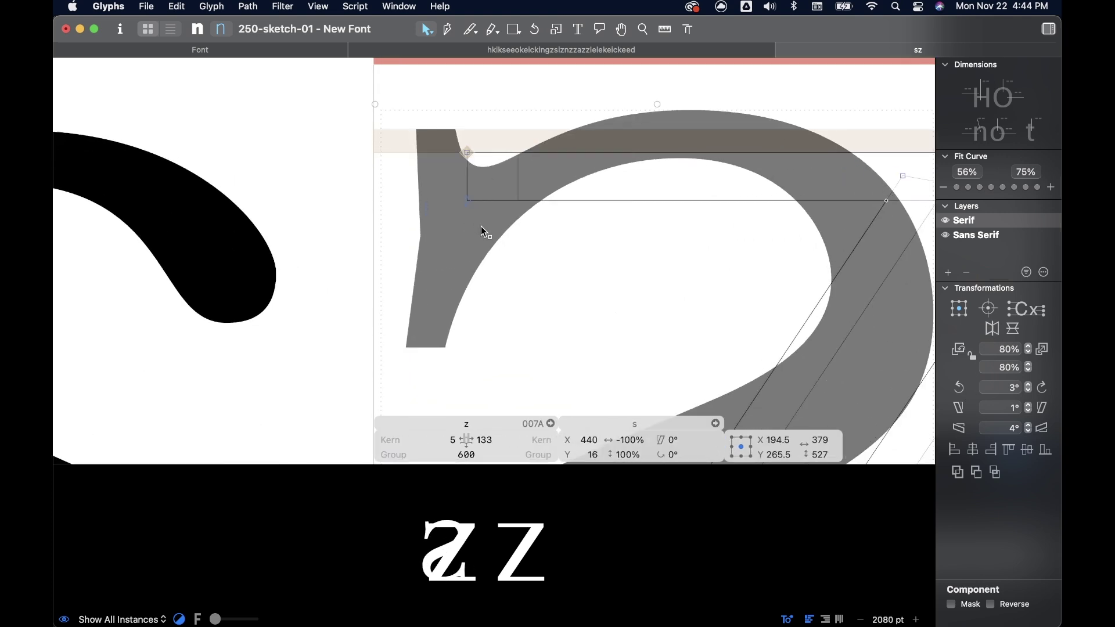
{"action": "key", "text": "Down"}
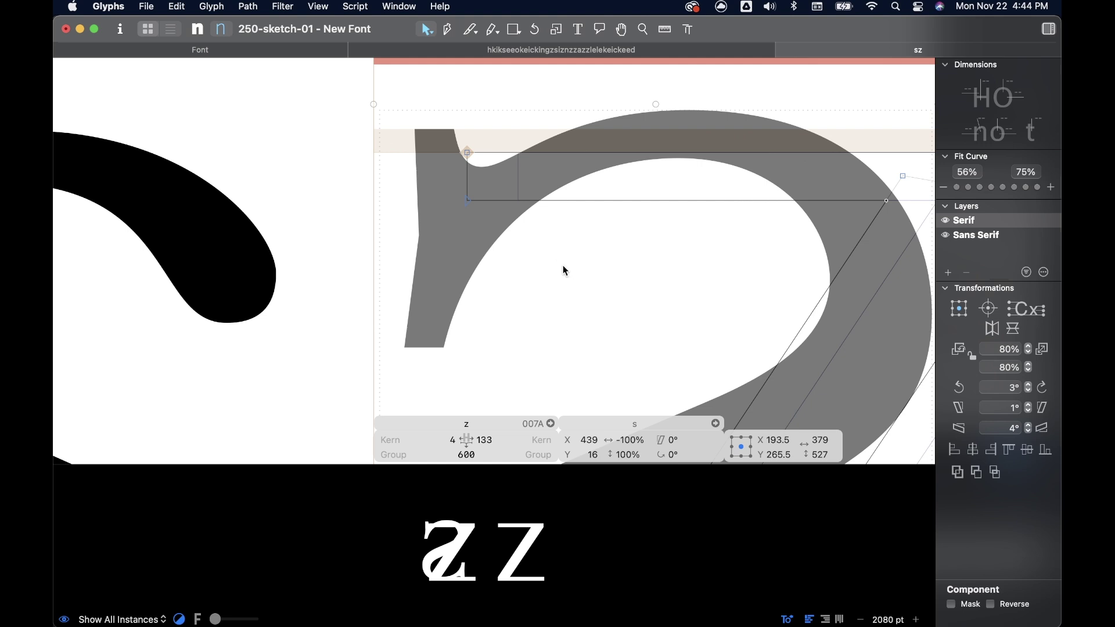
Step: Trace the s's upper serif at the left end of the z's top bar as a closed six-point outline with the Pen tool
{"action": "key", "text": "p"}
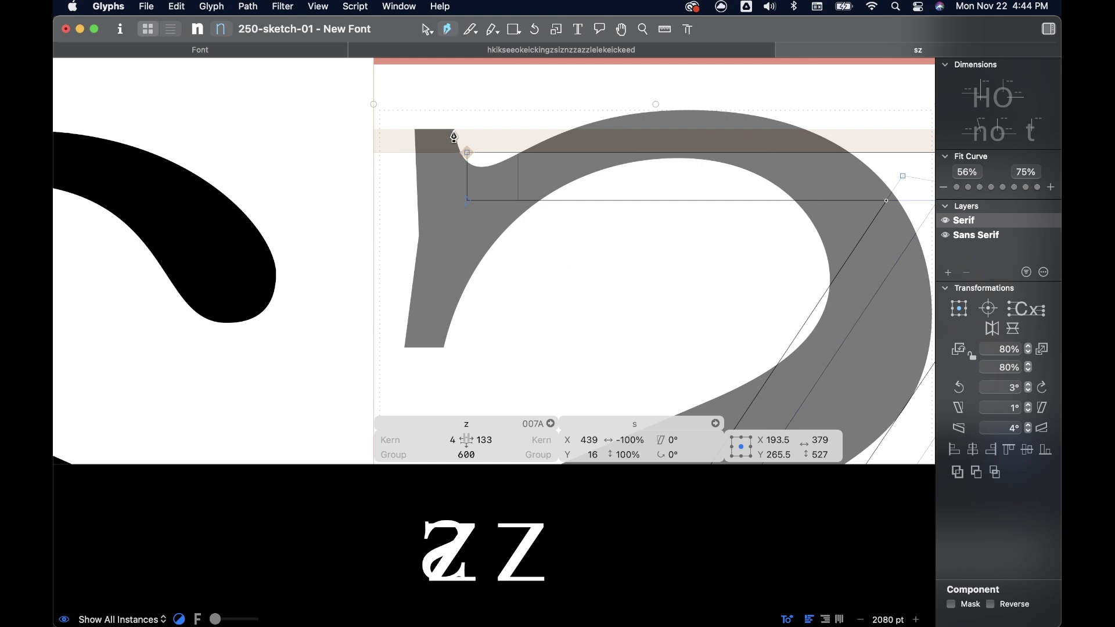
{"action": "left_click", "coordinate": [454, 129]}
{"action": "left_click", "coordinate": [414, 130]}
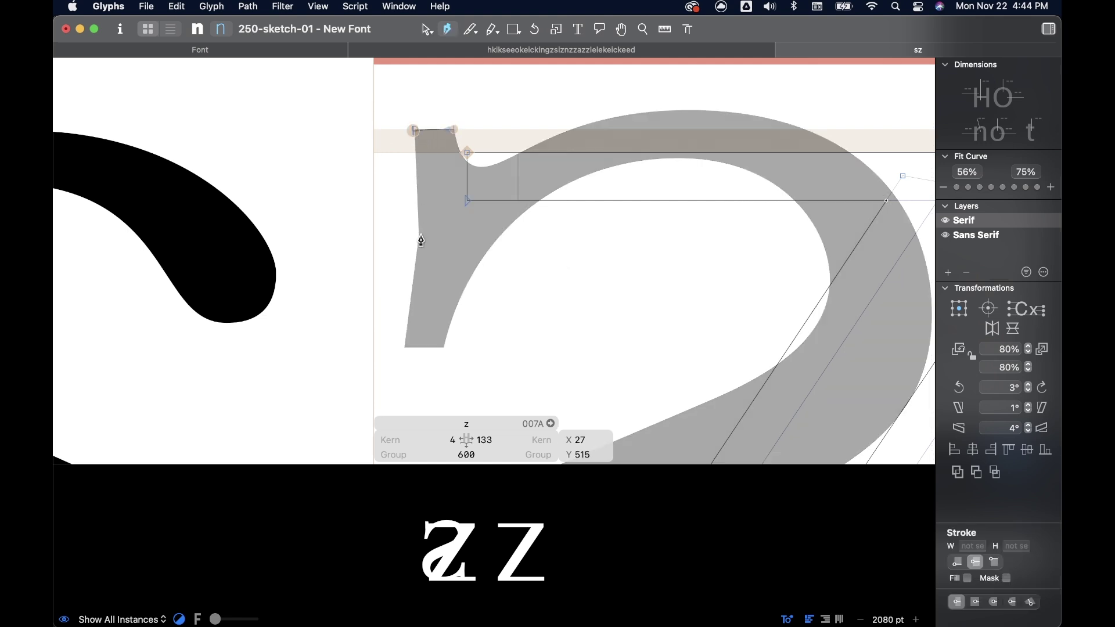
{"action": "left_click", "coordinate": [420, 234]}
{"action": "left_click", "coordinate": [405, 348]}
{"action": "left_click", "coordinate": [442, 348]}
{"action": "left_click", "coordinate": [474, 234]}
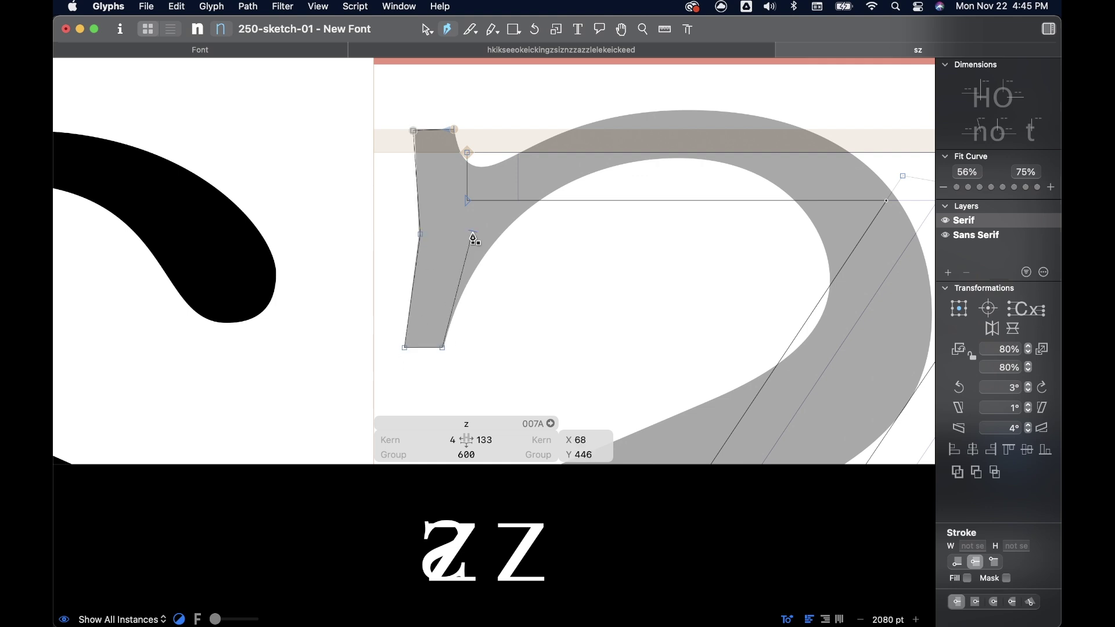
{"action": "left_click", "coordinate": [455, 132]}
Step: Fine-tune the upper serif outline by nudging its two middle nodes and its top-left corner node to X 28
{"action": "key", "text": "v"}
{"action": "left_click", "coordinate": [474, 231]}
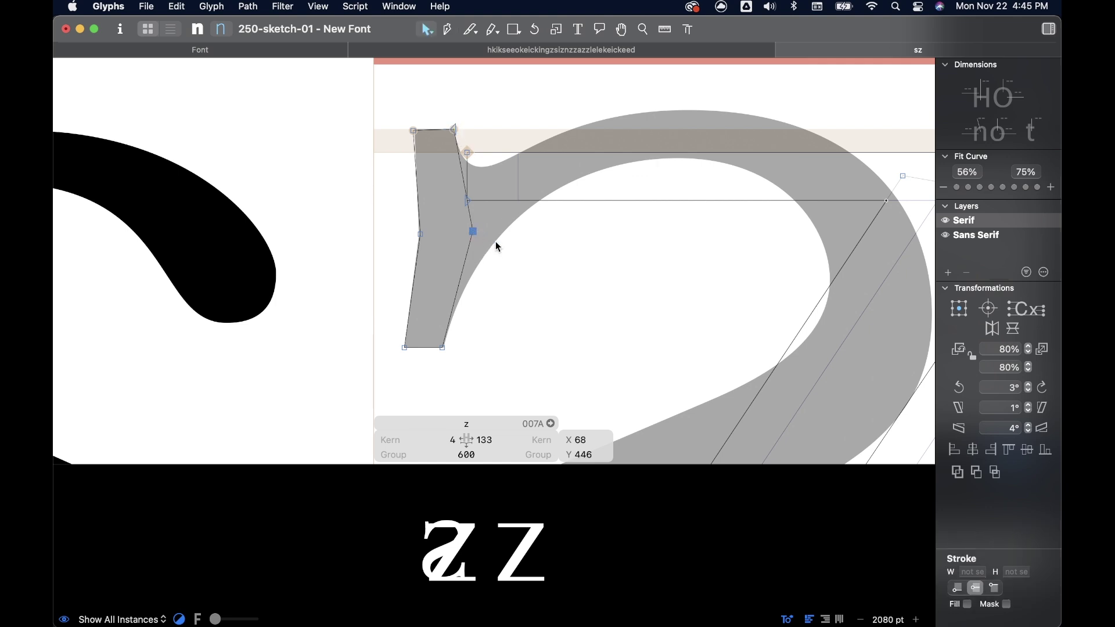
{"action": "left_click", "coordinate": [420, 233]}
{"action": "key", "text": "Left"}
{"action": "left_click", "coordinate": [538, 247]}
{"action": "left_click", "coordinate": [413, 131]}
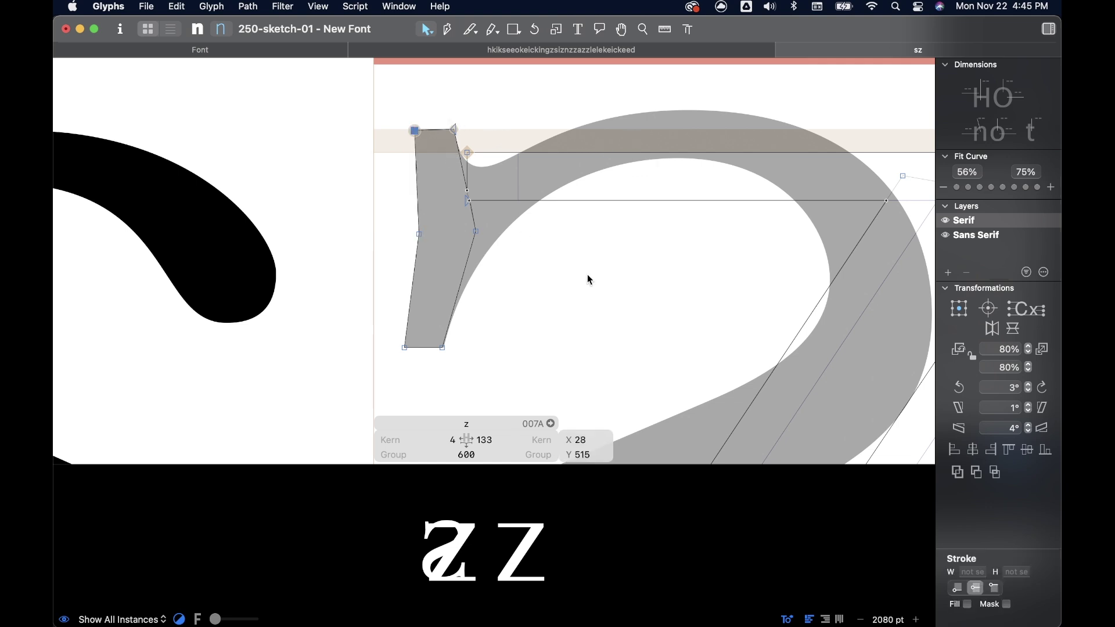
Step: Move the flipped s component to X 578, Y -16 so its lower serif covers the right end of the z's bottom bar
{"action": "scroll", "coordinate": [587, 274], "scroll_direction": "down", "scroll_amount": 15}
{"action": "left_click_drag", "start_coordinate": [557, 159], "coordinate": [757, 204]}
{"action": "scroll", "coordinate": [749, 238], "scroll_direction": "right", "scroll_amount": 2}
Step: Trace the s's lower serif at the right end of the z's bottom bar as a closed six-point outline with the Pen tool
{"action": "key", "text": "p"}
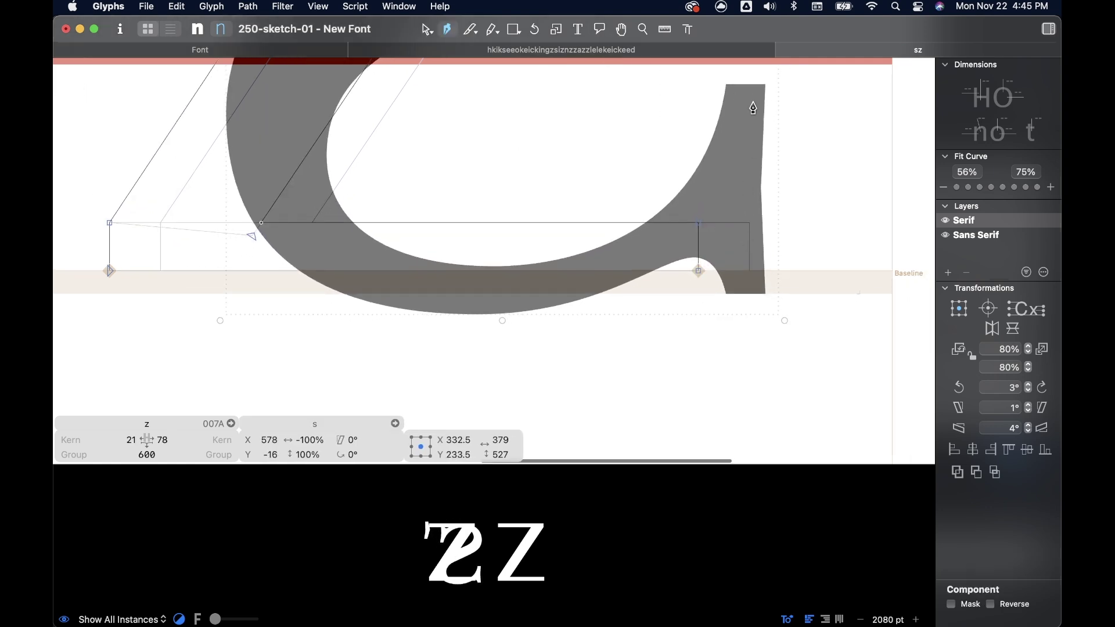
{"action": "left_click", "coordinate": [727, 85]}
{"action": "left_click", "coordinate": [764, 85]}
{"action": "left_click", "coordinate": [759, 185]}
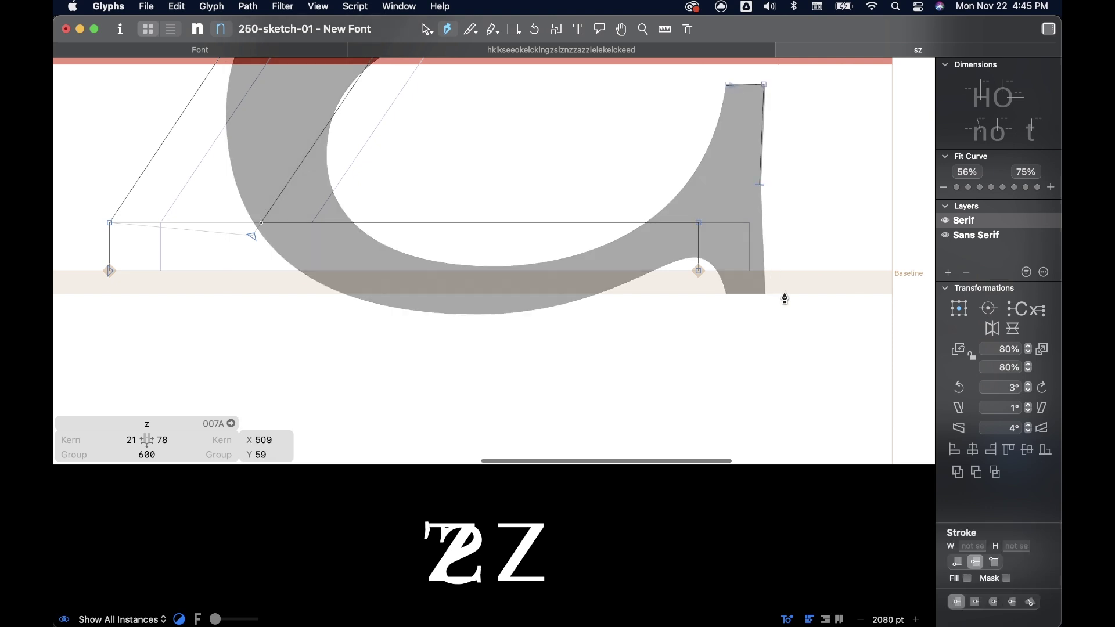
{"action": "left_click", "coordinate": [765, 292]}
{"action": "left_click", "coordinate": [727, 293]}
{"action": "left_click", "coordinate": [705, 206]}
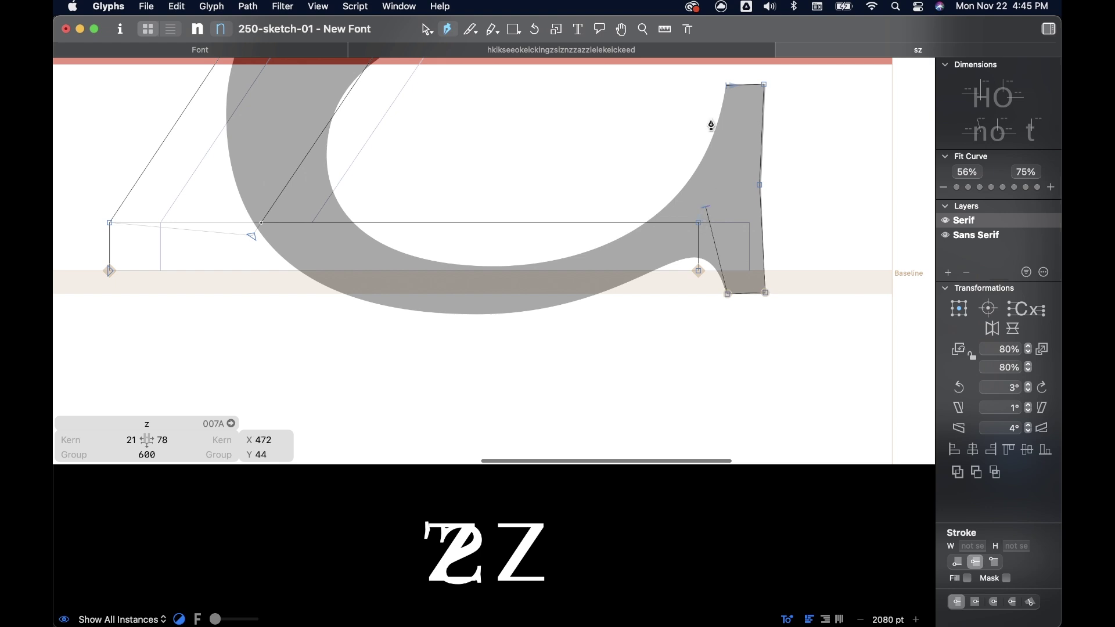
{"action": "left_click", "coordinate": [727, 86]}
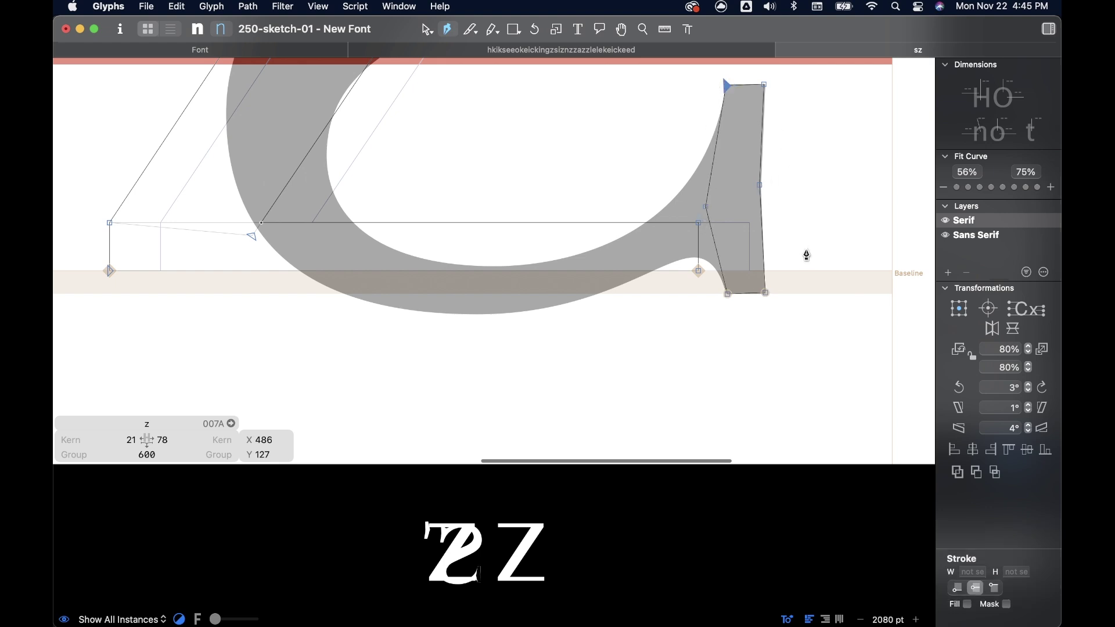
Step: Nudge the lower serif outline's outer middle node and corner nodes to match the s's serif, and select the s component
{"action": "key", "text": "v"}
{"action": "left_click", "coordinate": [759, 187]}
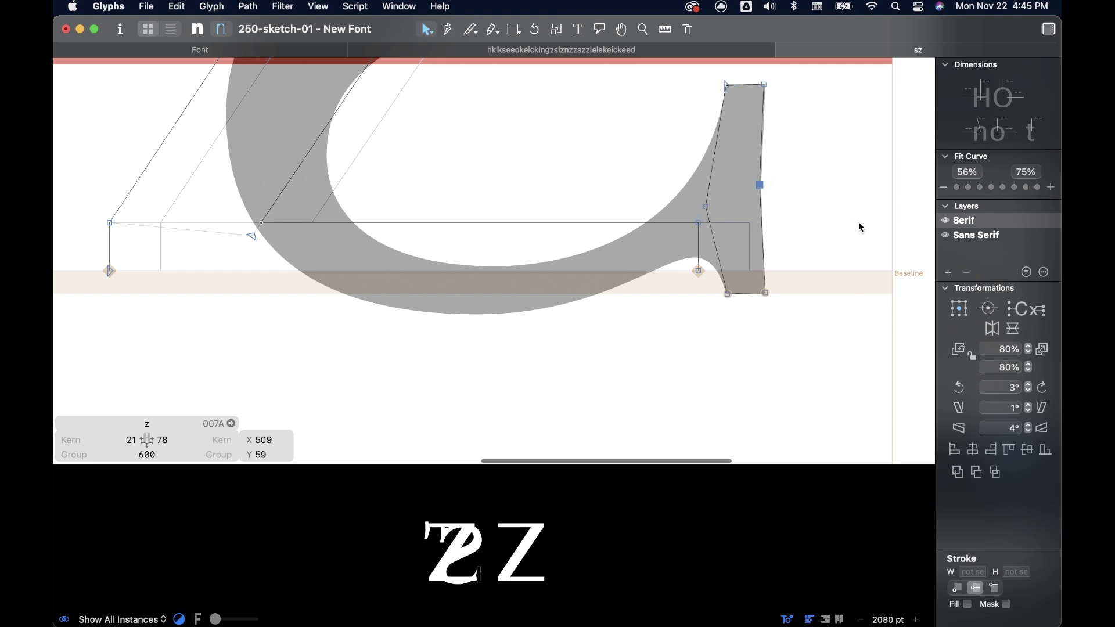
{"action": "key", "text": "Right"}
{"action": "key", "text": "Down"}
{"action": "left_click", "coordinate": [725, 84]}
{"action": "left_click", "coordinate": [765, 293]}
{"action": "key", "text": "Down"}
{"action": "left_click", "coordinate": [826, 176]}
{"action": "left_click", "coordinate": [752, 190]}
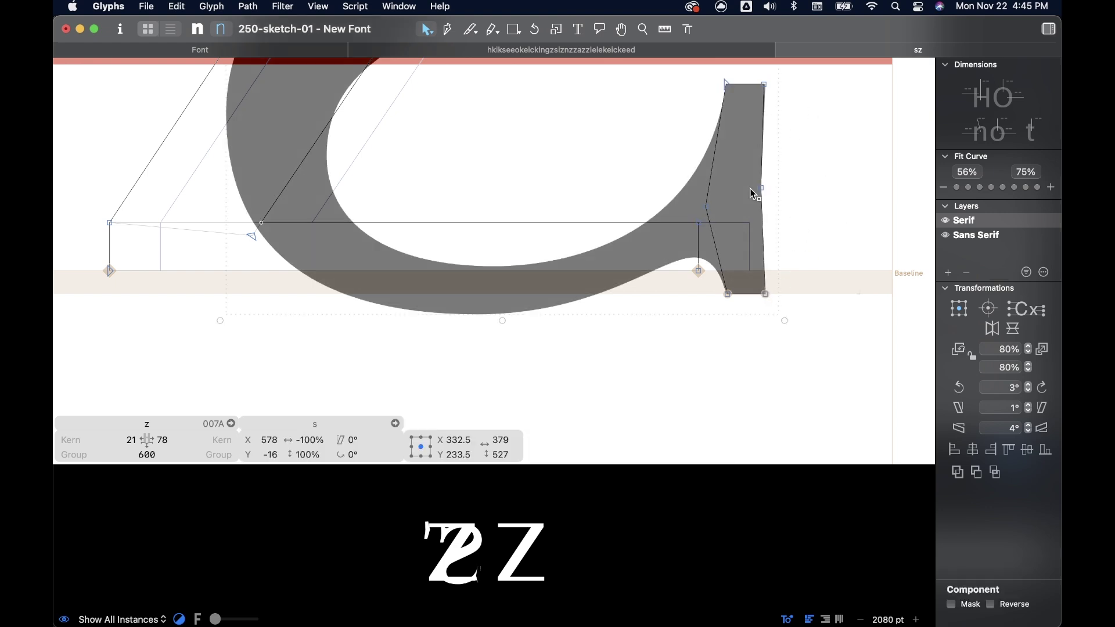
Step: Delete the flipped s component from the z and preview the z with its traced serifs
{"action": "key", "text": "Delete"}
{"action": "key", "text": "super+minus"}
{"action": "key", "text": "super+minus"}
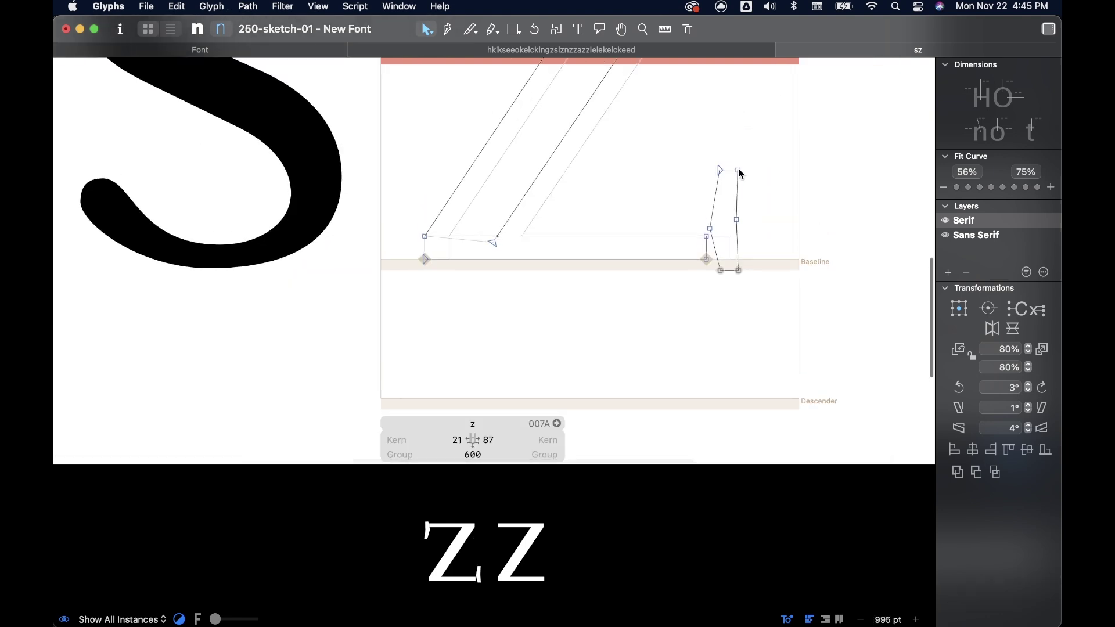
{"action": "key", "text": "space"}
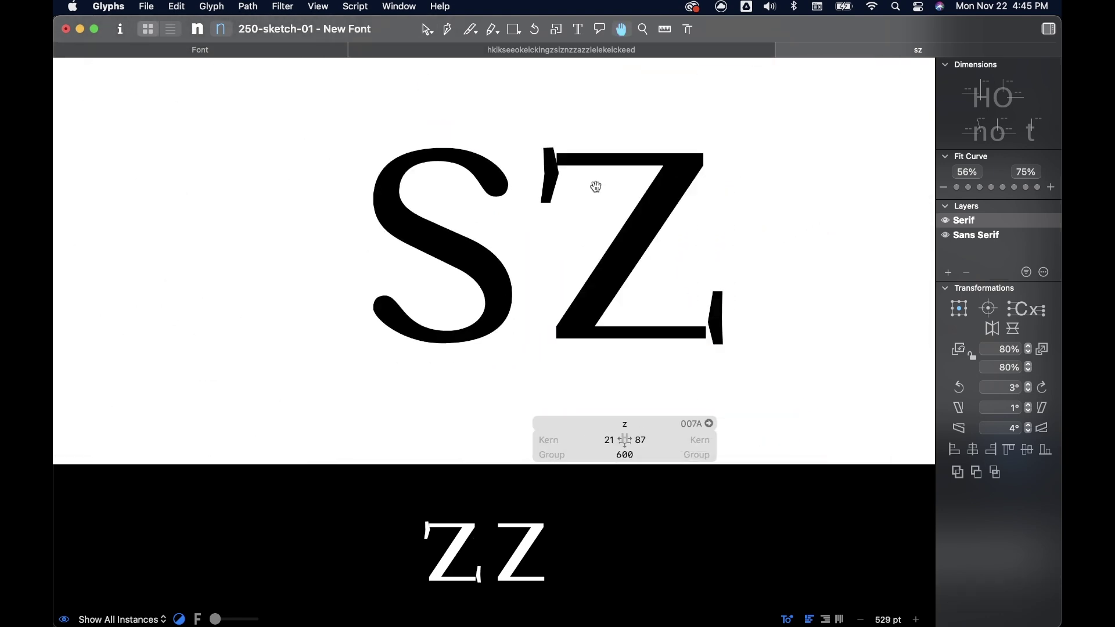
Step: Move the whole upper serif right to X 63.5, Y 441 so it overlaps the left end of the z's top bar
{"action": "scroll", "coordinate": [561, 180], "scroll_direction": "up", "scroll_amount": 5}
{"action": "double_click", "coordinate": [546, 185]}
{"action": "left_click_drag", "start_coordinate": [553, 175], "coordinate": [565, 175]}
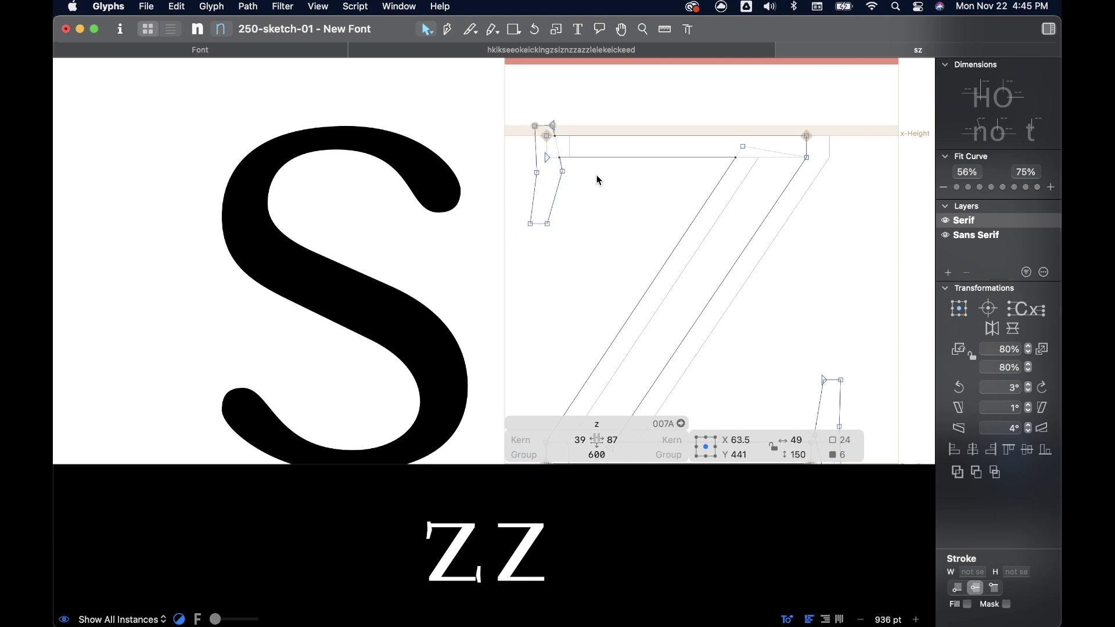
Step: Try moving the upper serif's two middle nodes upward
{"action": "scroll", "coordinate": [563, 174], "scroll_direction": "up", "scroll_amount": 5}
{"action": "left_click_drag", "start_coordinate": [569, 170], "coordinate": [472, 187]}
{"action": "left_click_drag", "start_coordinate": [555, 175], "coordinate": [562, 145]}
{"action": "key", "text": "super+z"}
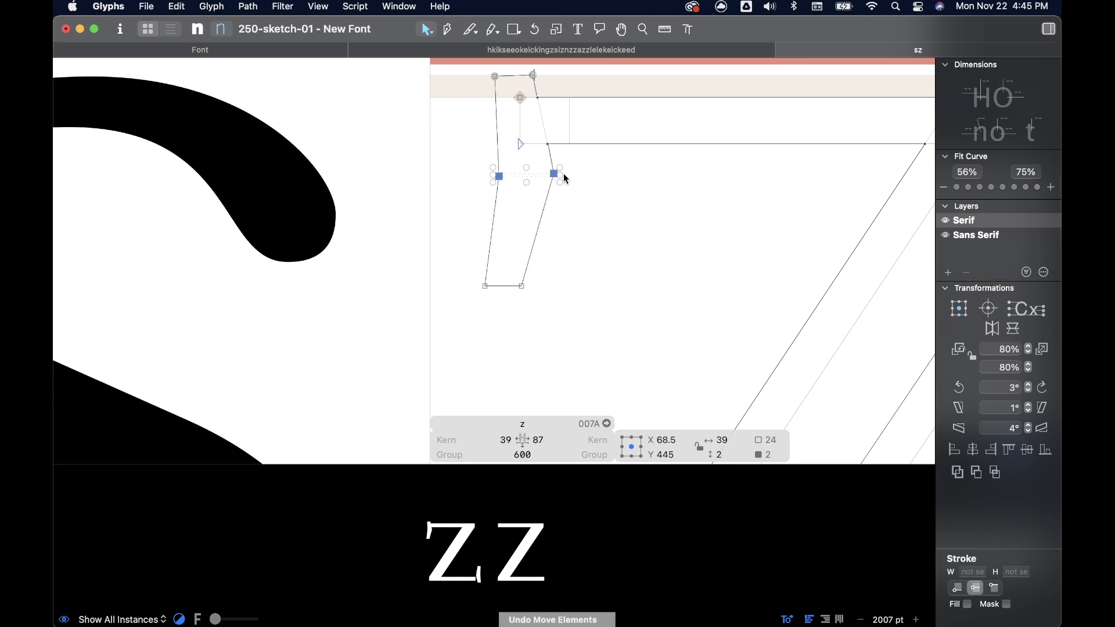
Step: Move the entire upper serif outline straight up to Y 449
{"action": "scroll", "coordinate": [511, 81], "scroll_direction": "up", "scroll_amount": 3}
{"action": "left_click", "coordinate": [491, 78]}
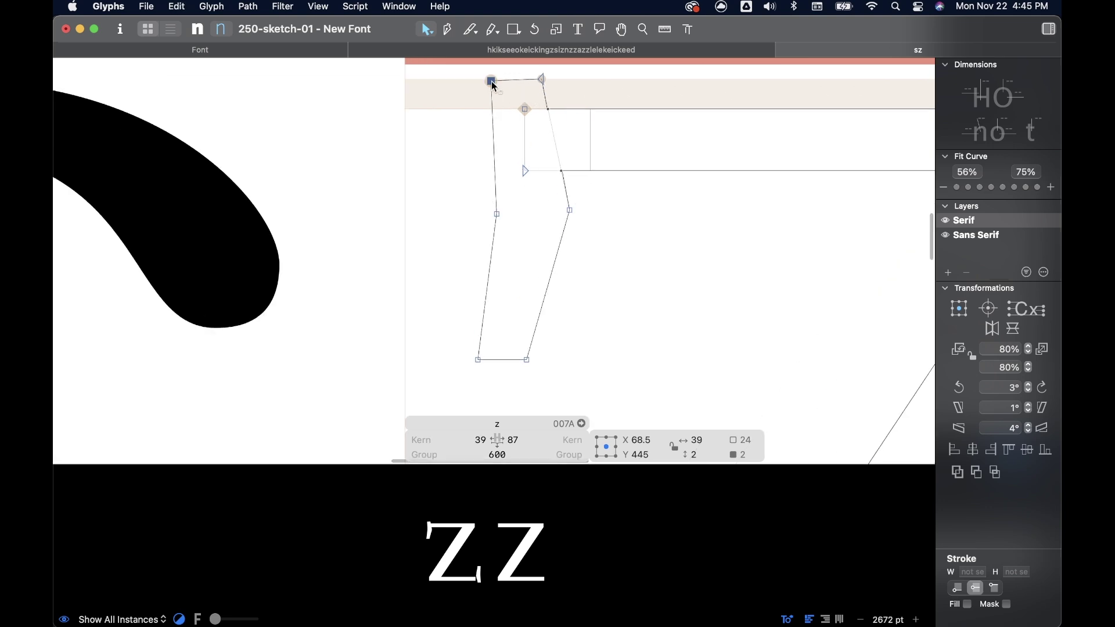
{"action": "double_click", "coordinate": [565, 188]}
{"action": "left_click_drag", "start_coordinate": [574, 211], "coordinate": [574, 200]}
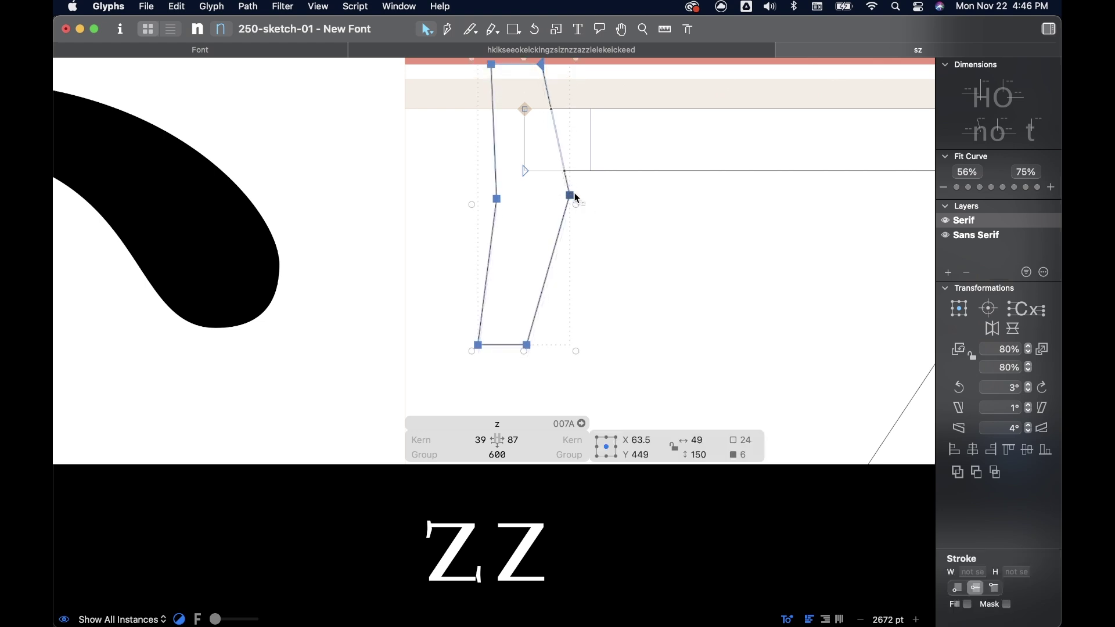
{"action": "scroll", "coordinate": [601, 186], "scroll_direction": "up", "scroll_amount": 3}
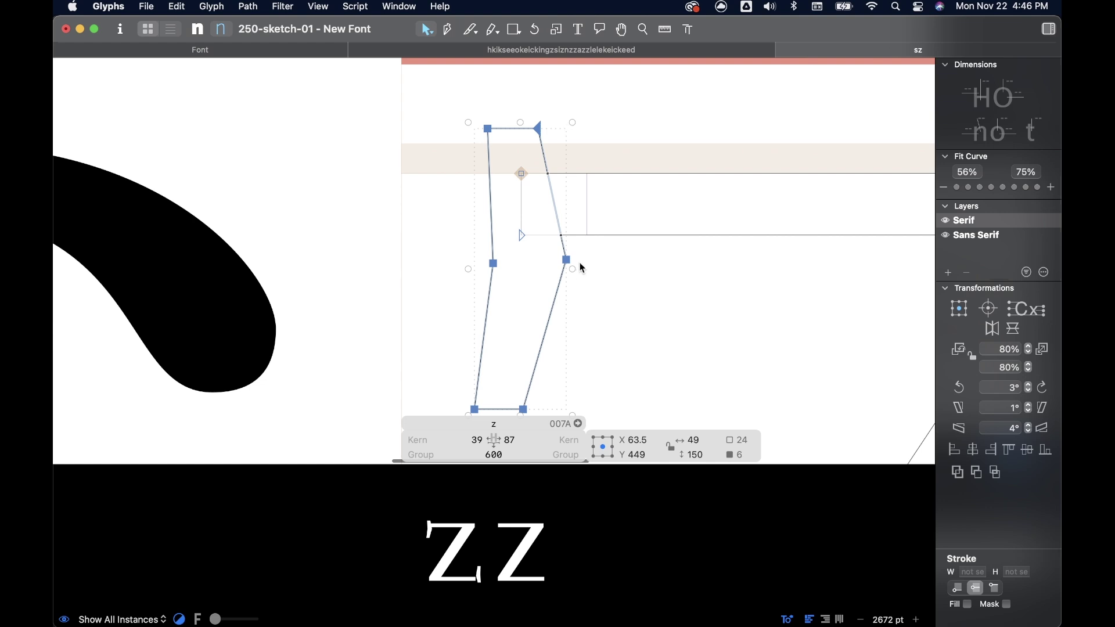
Step: Raise the upper serif's inner middle node to the top bar's lower edge and nudge its lower inner segment right
{"action": "left_click_drag", "start_coordinate": [568, 261], "coordinate": [561, 227]}
{"action": "left_click", "coordinate": [639, 267]}
{"action": "left_click", "coordinate": [558, 249]}
{"action": "key", "text": "Right"}
{"action": "key", "text": "Right"}
{"action": "left_click", "coordinate": [604, 267]}
{"action": "scroll", "coordinate": [553, 318], "scroll_direction": "down", "scroll_amount": 10}
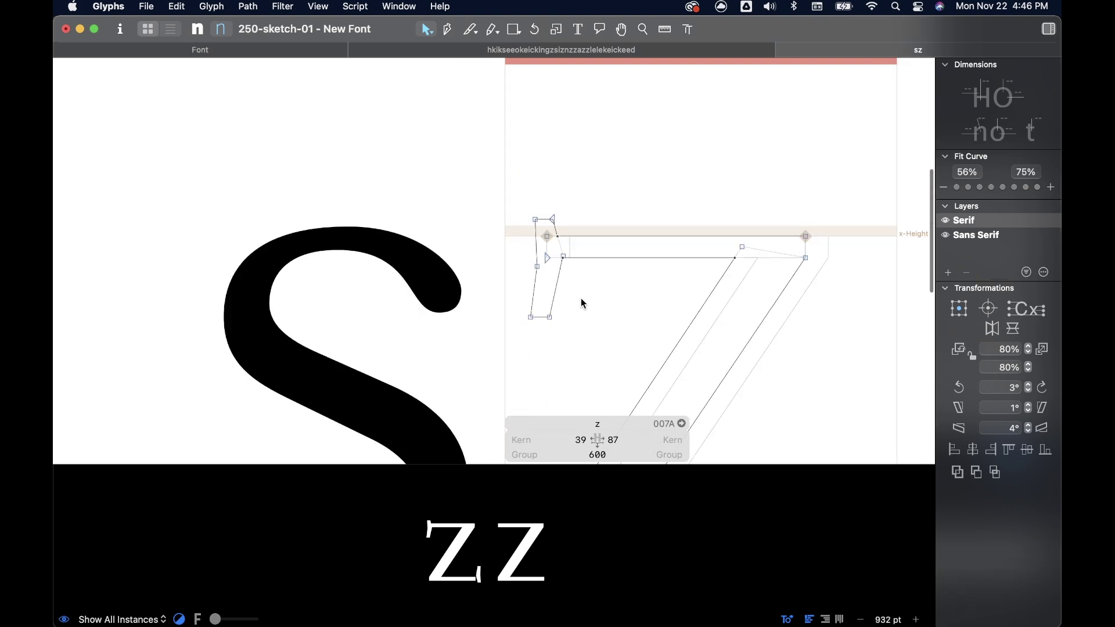
Step: Shift the lower serif left onto the end of the bottom bar and move its inner middle node to X 465, Y 30
{"action": "scroll", "coordinate": [581, 297], "scroll_direction": "down", "scroll_amount": 5}
{"action": "scroll", "coordinate": [736, 329], "scroll_direction": "up", "scroll_amount": 10}
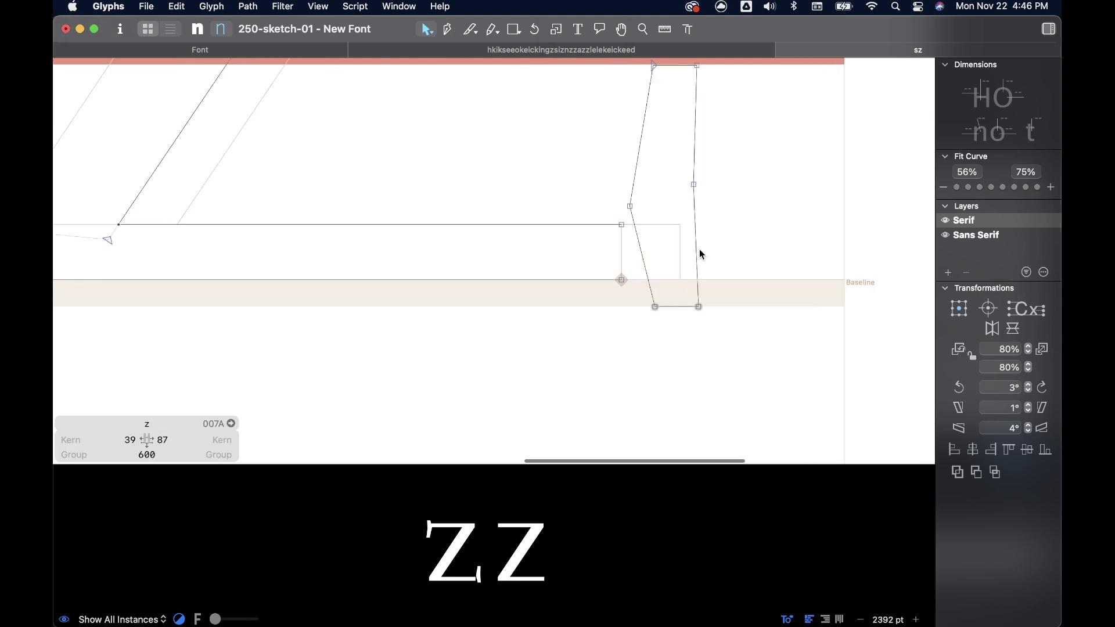
{"action": "double_click", "coordinate": [693, 234]}
{"action": "mouse_move", "coordinate": [621, 205]}
{"action": "left_mouse_down"}
{"action": "mouse_move", "coordinate": [603, 204]}
{"action": "mouse_move", "coordinate": [608, 228]}
{"action": "left_mouse_up"}
{"action": "left_click", "coordinate": [612, 200]}
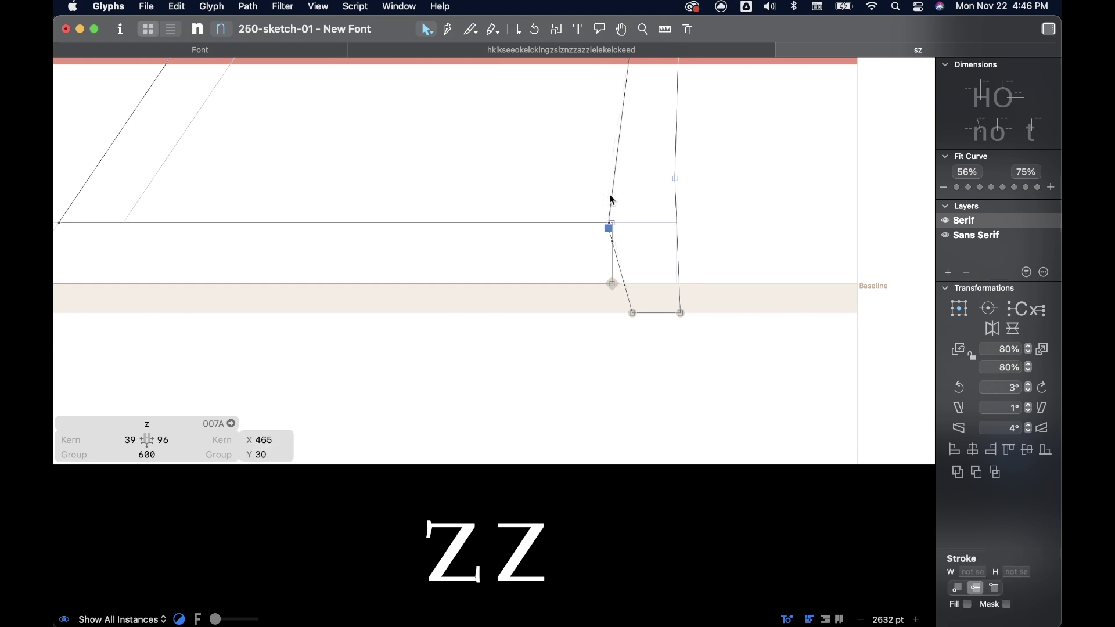
Step: Move the lower serif further left to a right sidebearing of 113 and lower its outer middle node
{"action": "double_click", "coordinate": [611, 194]}
{"action": "left_click_drag", "start_coordinate": [672, 179], "coordinate": [643, 210]}
{"action": "left_click", "coordinate": [719, 169]}
{"action": "left_click", "coordinate": [587, 169]}
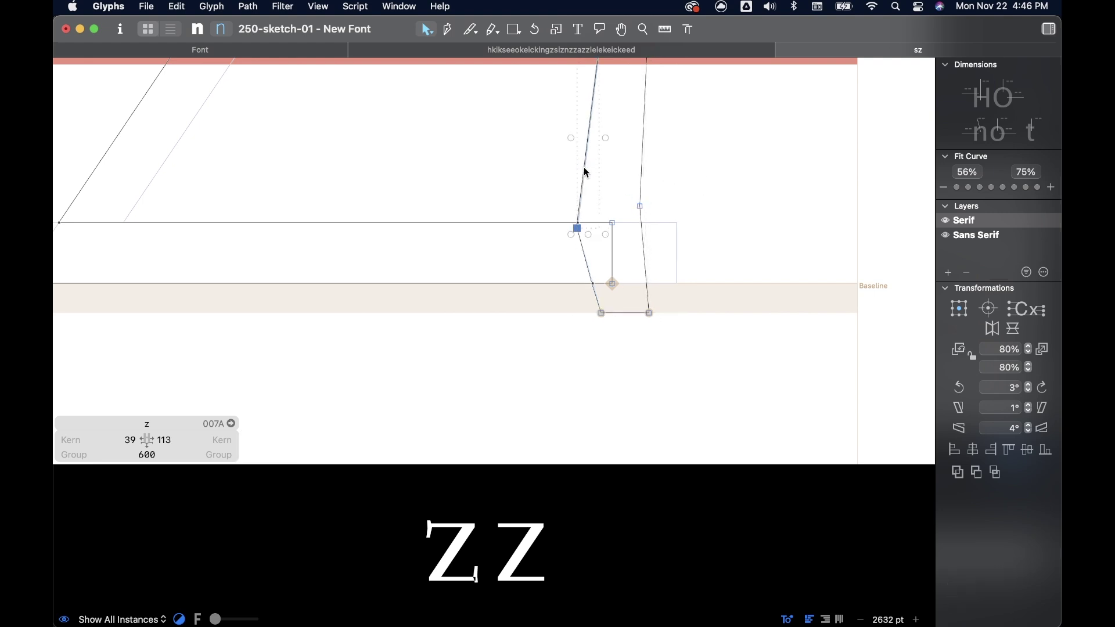
{"action": "scroll", "coordinate": [682, 179], "scroll_direction": "up", "scroll_amount": 3}
{"action": "scroll", "coordinate": [683, 182], "scroll_direction": "down", "scroll_amount": 5}
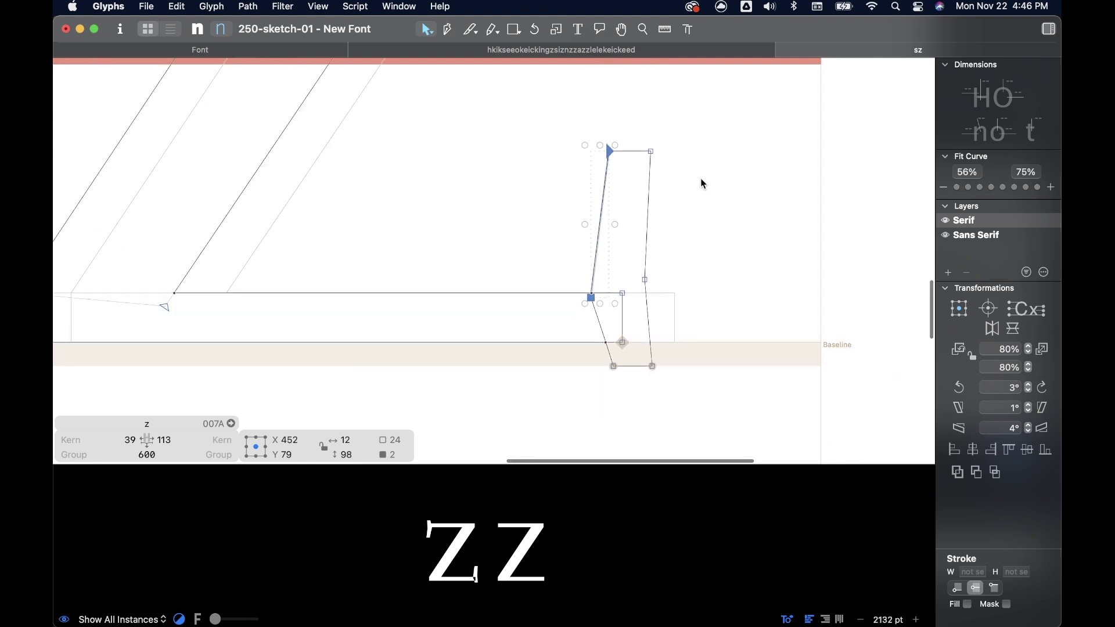
{"action": "left_click", "coordinate": [701, 179]}
{"action": "scroll", "coordinate": [701, 181], "scroll_direction": "down", "scroll_amount": 2}
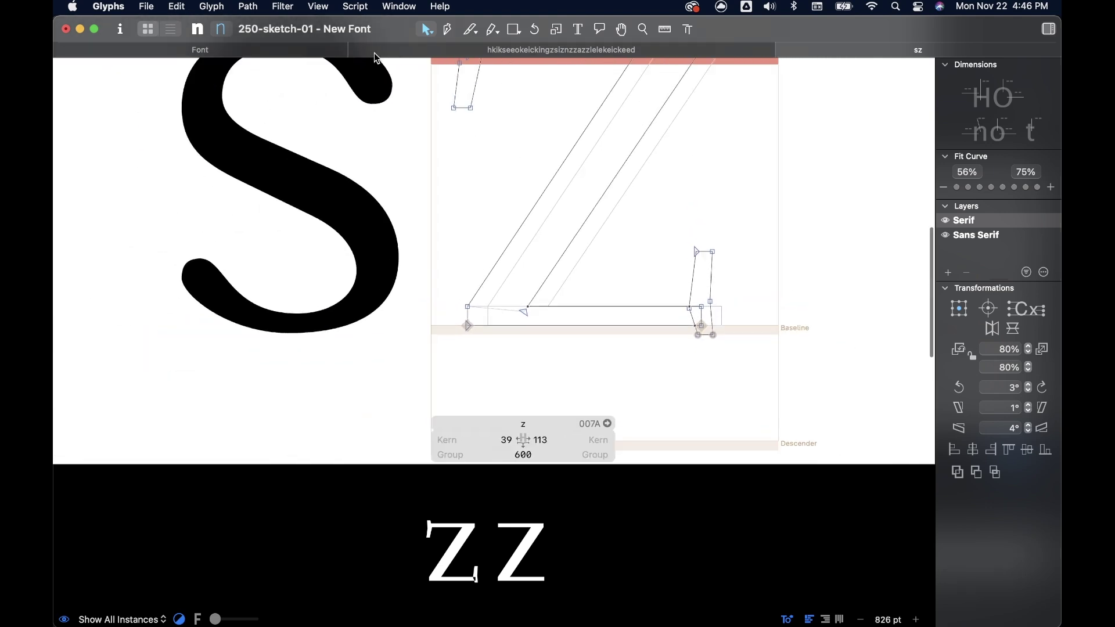
Step: Correct the path direction of the z's outlines and preview the glyph beside the s
{"action": "left_click", "coordinate": [248, 6]}
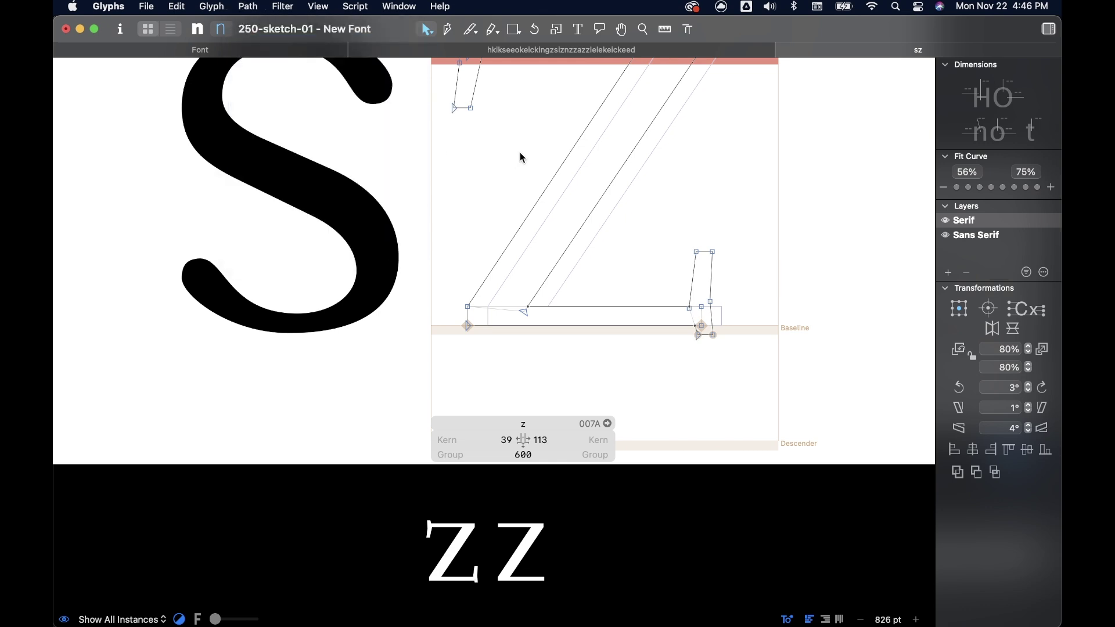
{"action": "scroll", "coordinate": [520, 152], "scroll_direction": "down", "scroll_amount": 5}
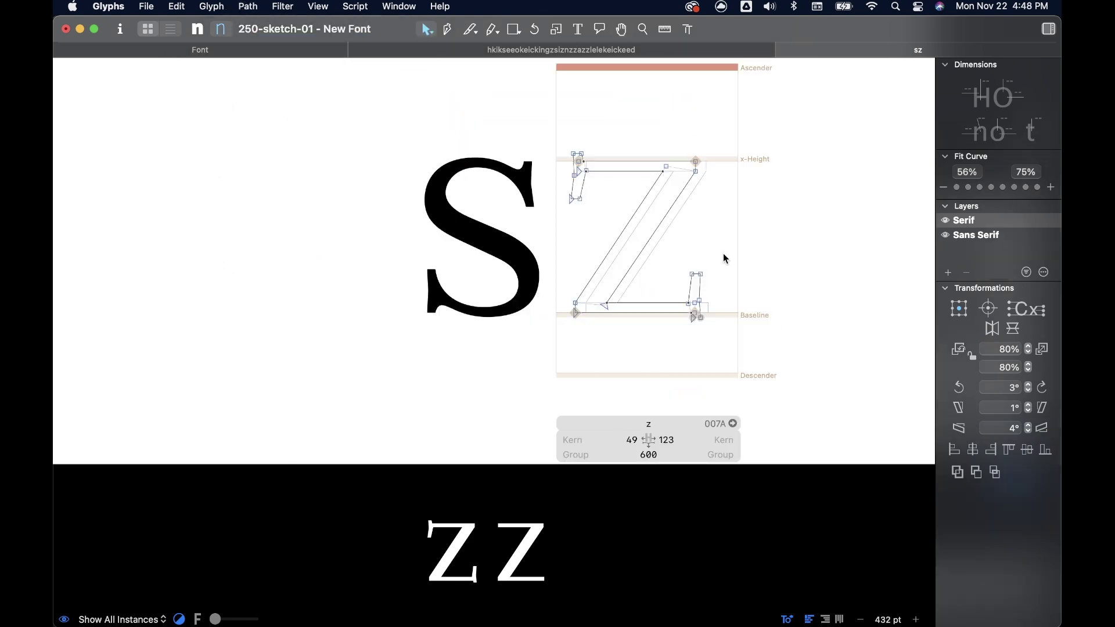
{"action": "key", "text": "space"}
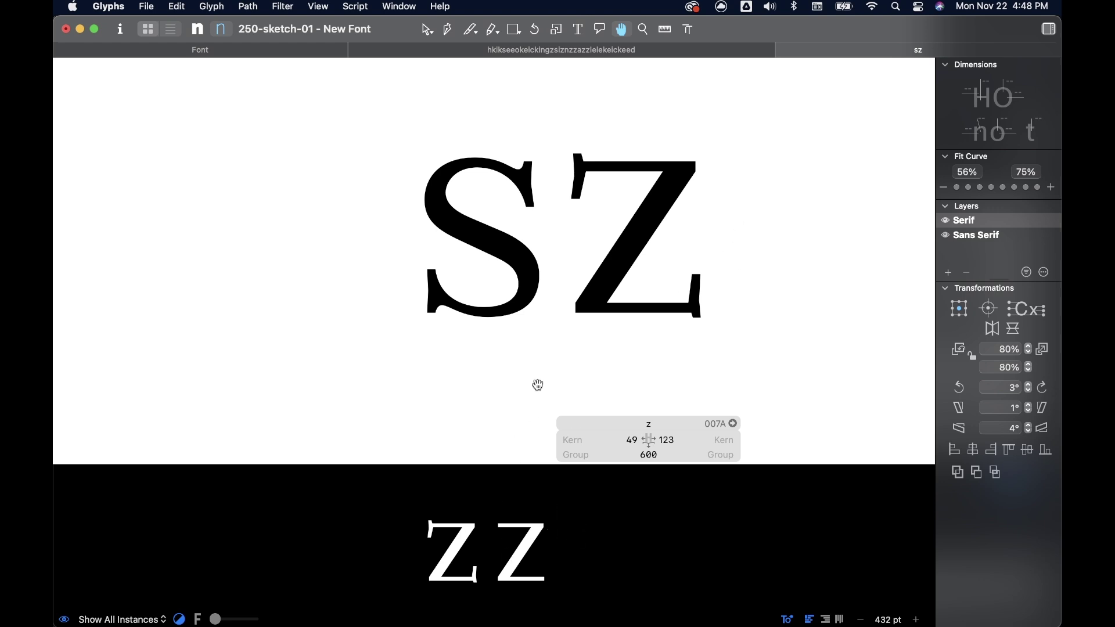
{"action": "key", "text": "v"}
Step: Shift all nodes of the z's bottom bar and lower serif left to X 250, and preview the result
{"action": "left_click_drag", "start_coordinate": [745, 255], "coordinate": [546, 339]}
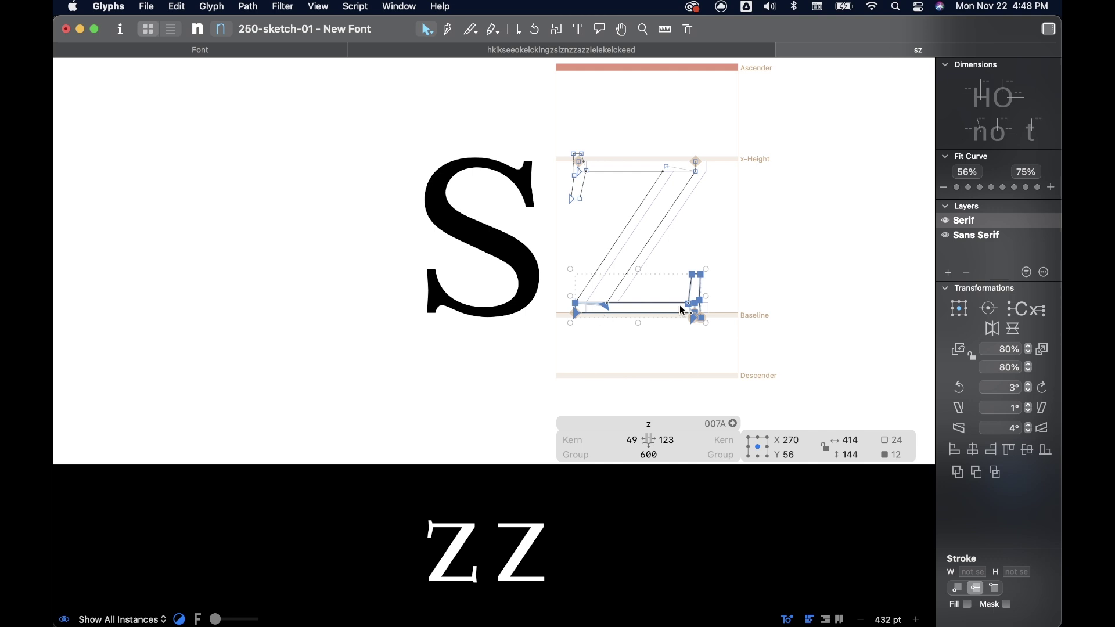
{"action": "key", "text": "shift+Left"}
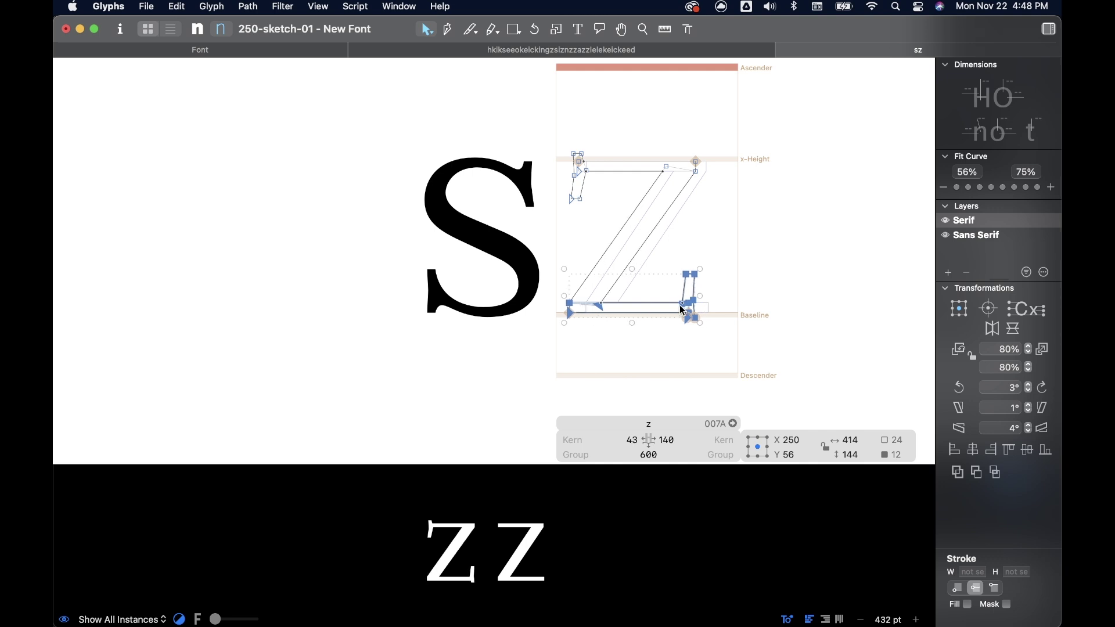
{"action": "key", "text": "space"}
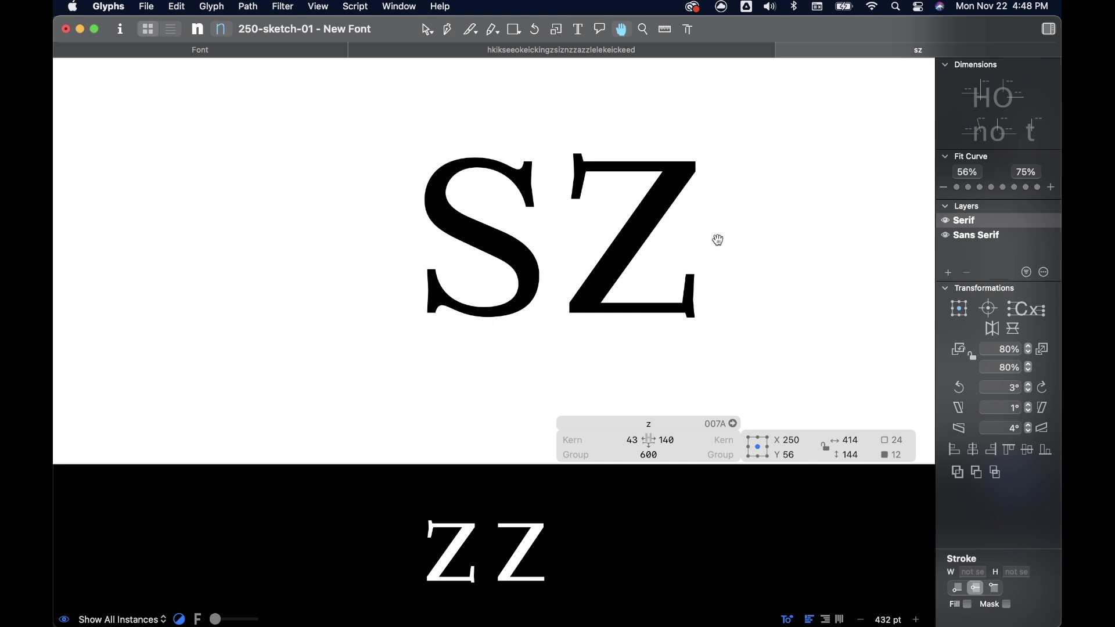
{"action": "key", "text": "v"}
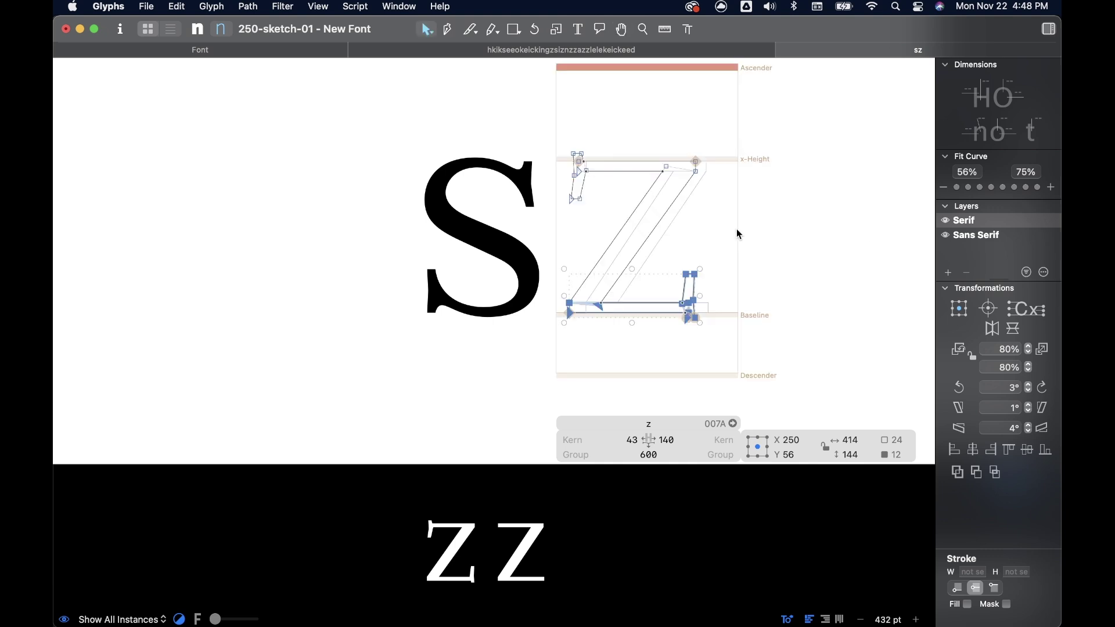
Step: In the Sans Serif master, shift the z's bottom bar nodes left to X 249 and preview the result
{"action": "left_click", "coordinate": [965, 236]}
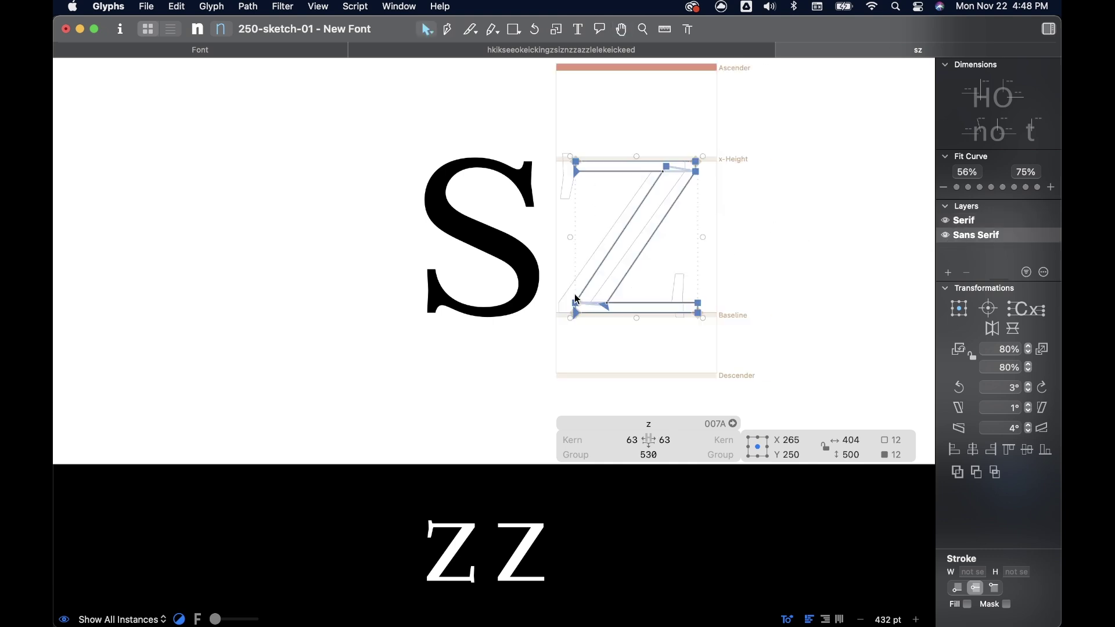
{"action": "left_click_drag", "start_coordinate": [565, 266], "coordinate": [738, 350]}
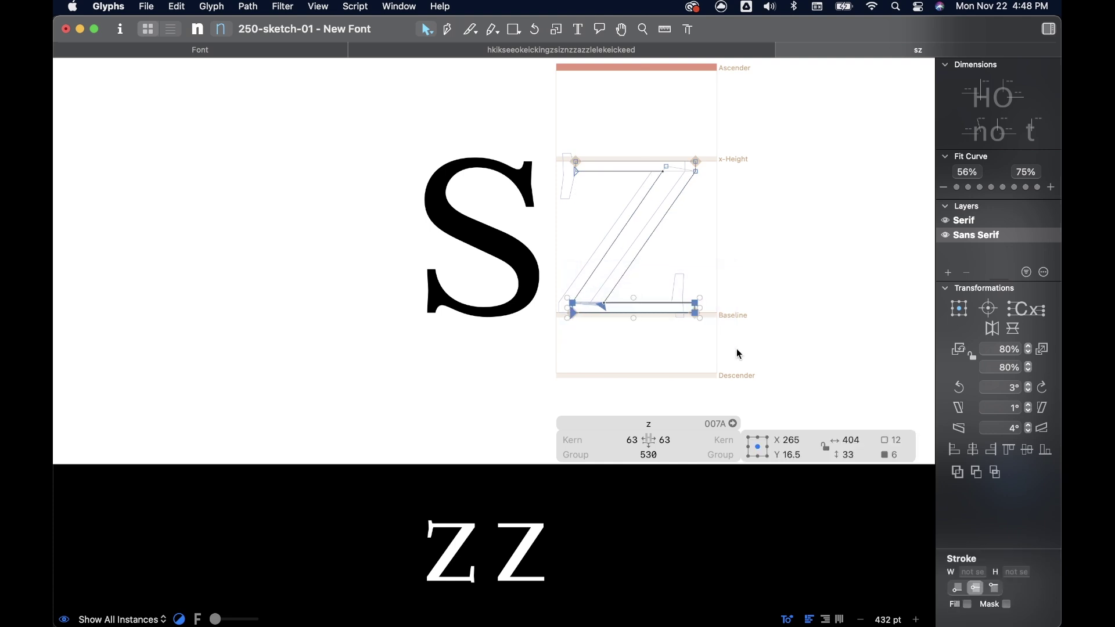
{"action": "key", "text": "h"}
{"action": "key", "text": "Left"}
{"action": "key", "text": "Left"}
{"action": "key", "text": "Left"}
{"action": "key", "text": "Left"}
{"action": "key", "text": "Left"}
{"action": "key", "text": "Left"}
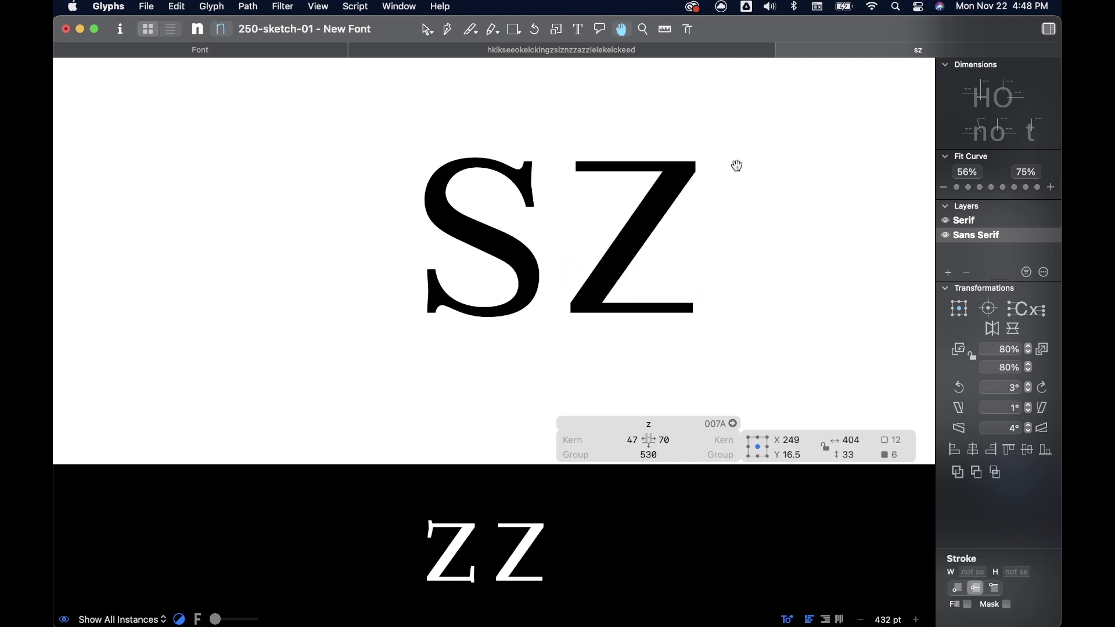
{"action": "key", "text": "v"}
Step: In the Serif master, nudge the z's top bar and upper serif right to X 260.5, and preview the result
{"action": "left_click", "coordinate": [967, 221]}
{"action": "left_click_drag", "start_coordinate": [556, 133], "coordinate": [738, 216]}
{"action": "key", "text": "space"}
{"action": "key", "text": "Right"}
{"action": "key", "text": "Right"}
{"action": "key", "text": "Right"}
{"action": "key", "text": "Right"}
{"action": "key", "text": "Right"}
{"action": "key", "text": "Right"}
{"action": "key", "text": "Left"}
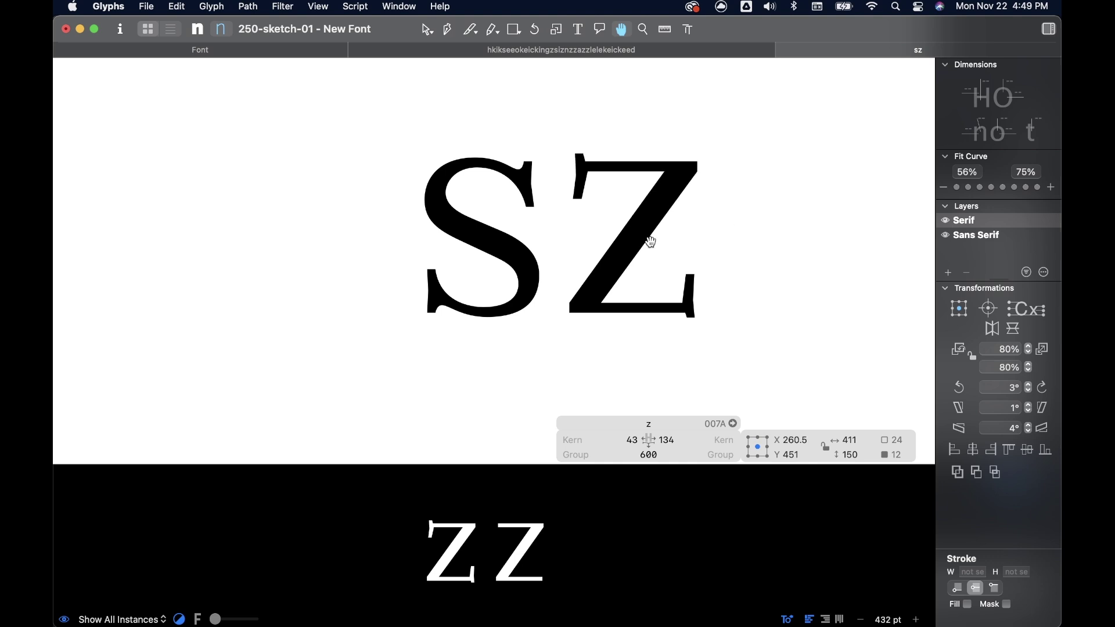
{"action": "key", "text": "space"}
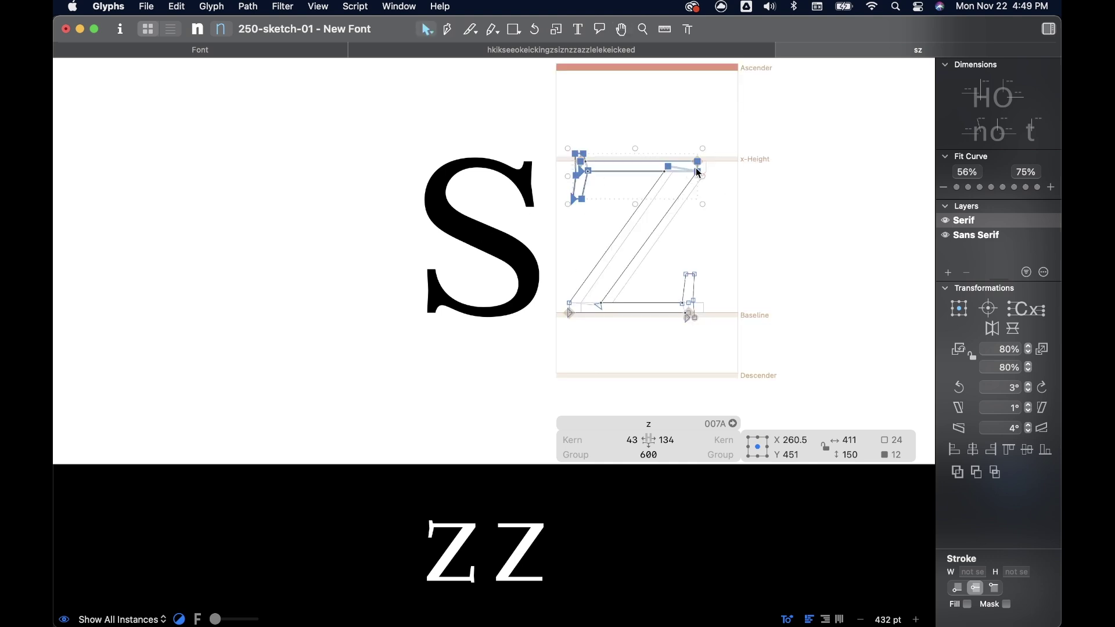
{"action": "key", "text": "space"}
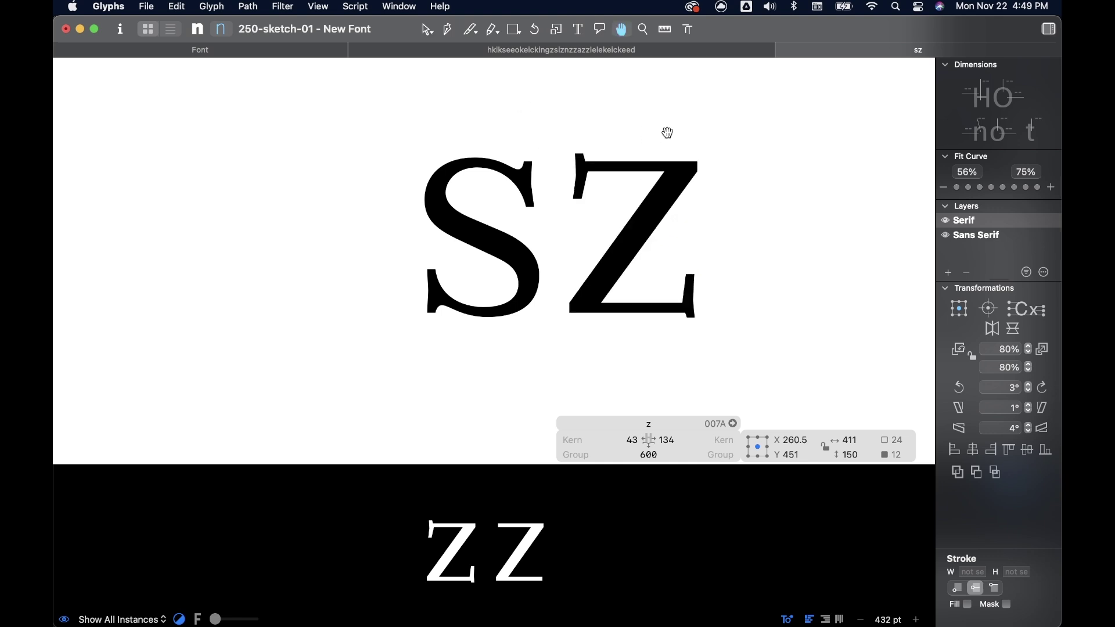
Step: Review the z in the long sample text in both masters, and return to the sz text
{"action": "left_click", "coordinate": [538, 52]}
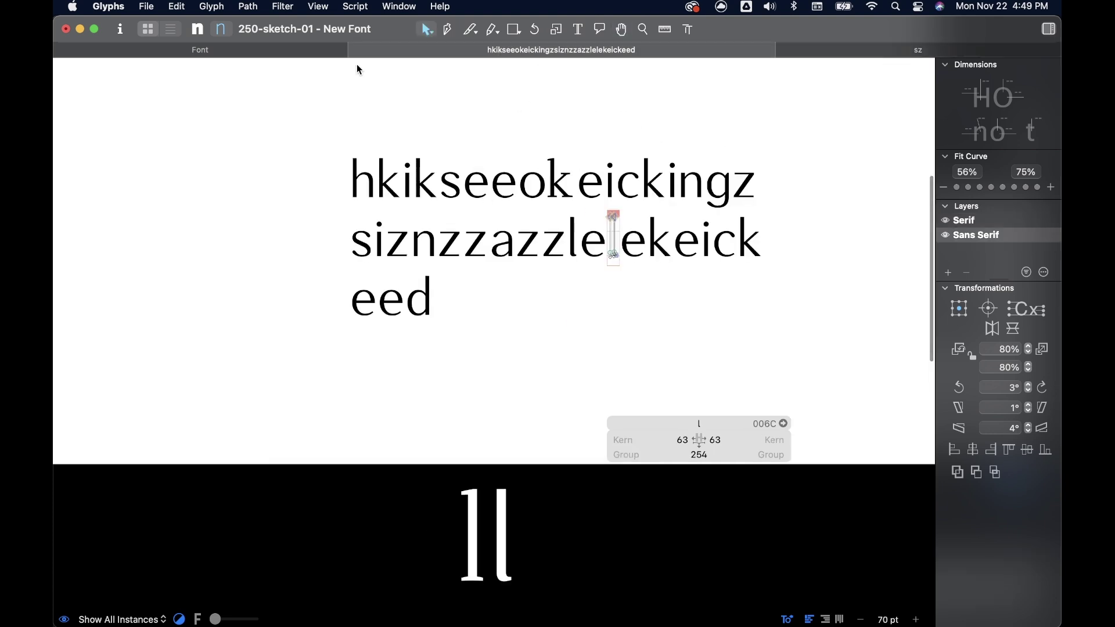
{"action": "left_click", "coordinate": [199, 32]}
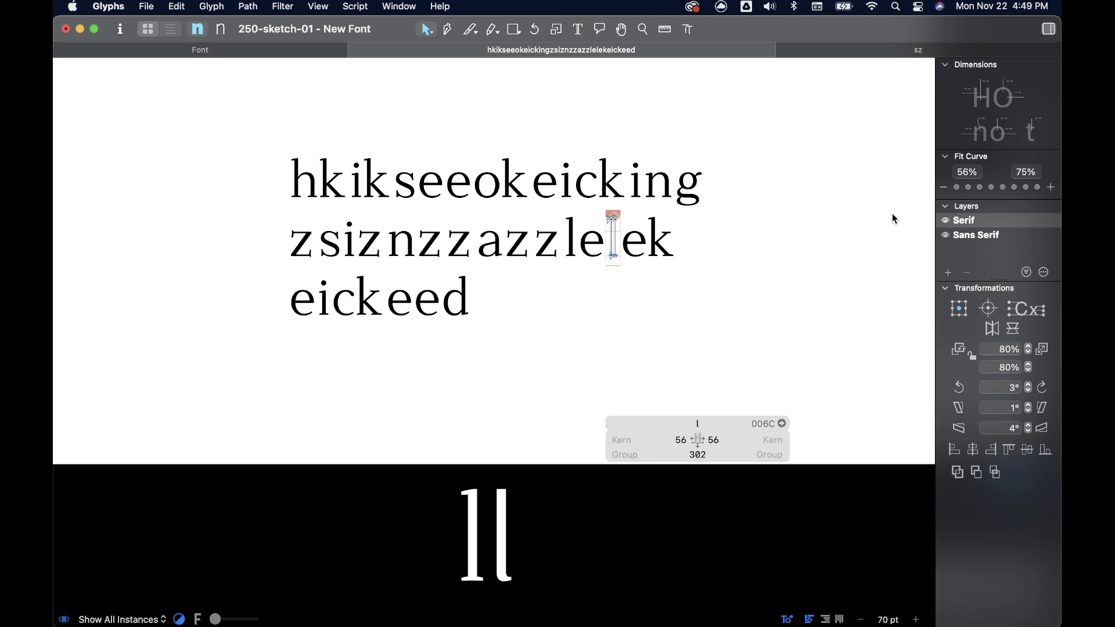
{"action": "left_click", "coordinate": [895, 54]}
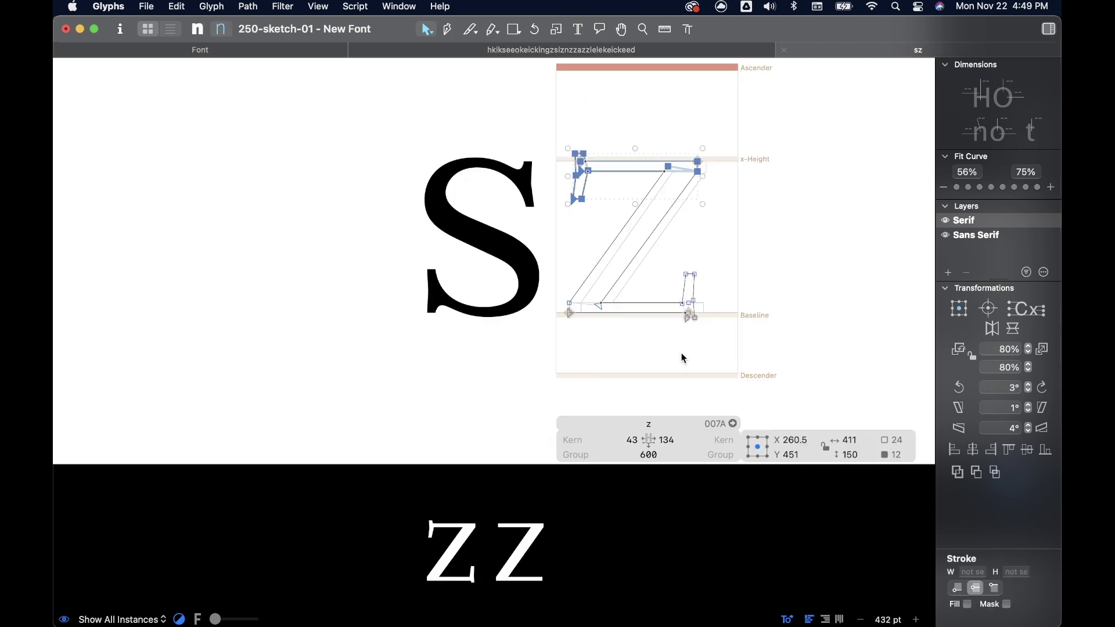
Step: Copy the s's lower-left serif nodes, including the adjoining bottom curve node, and paste them into the z
{"action": "double_click", "coordinate": [508, 306]}
{"action": "left_click_drag", "start_coordinate": [411, 254], "coordinate": [486, 346]}
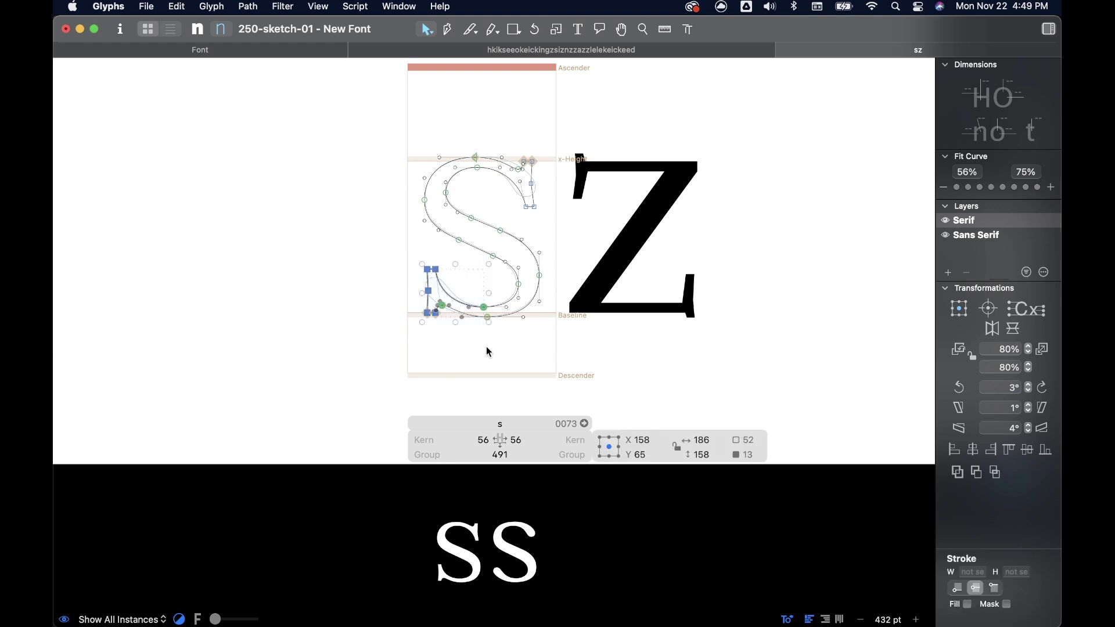
{"action": "left_click", "coordinate": [488, 319], "text": "shift"}
{"action": "key", "text": "super+c"}
{"action": "double_click", "coordinate": [664, 282]}
{"action": "key", "text": "super+v"}
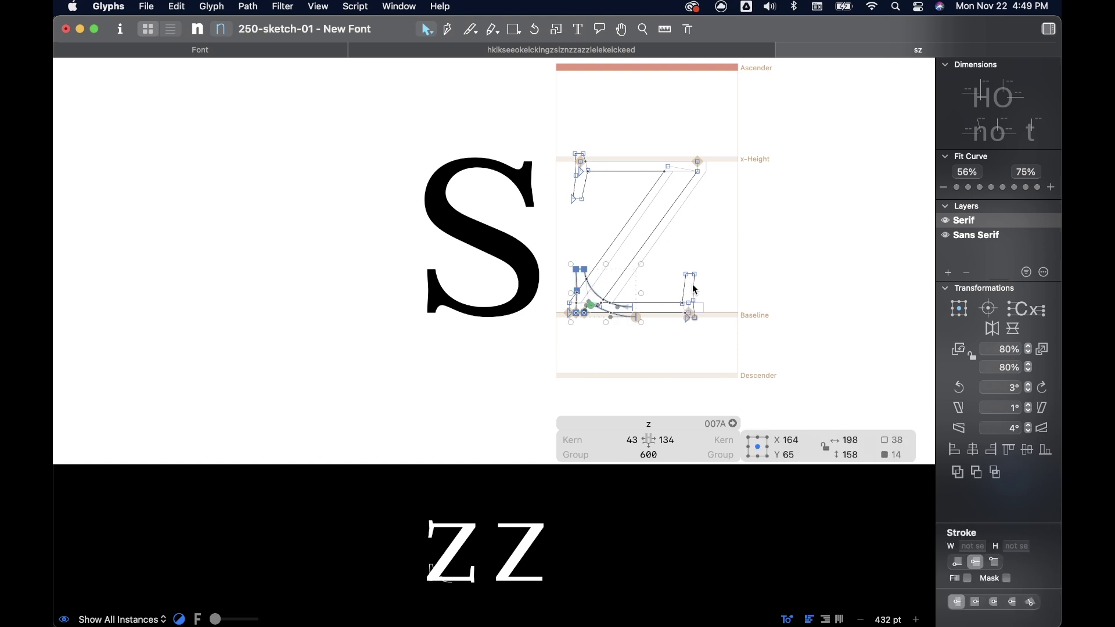
Step: Flip the pasted s serif horizontally and place it at X 358, Y 50 over the z's lower serif
{"action": "left_click", "coordinate": [994, 330]}
{"action": "scroll", "coordinate": [691, 338], "scroll_direction": "up", "scroll_amount": 10}
{"action": "left_click_drag", "start_coordinate": [544, 211], "coordinate": [699, 226]}
{"action": "scroll", "coordinate": [723, 219], "scroll_direction": "up", "scroll_amount": 5}
{"action": "key", "text": "Left"}
{"action": "key", "text": "Left"}
{"action": "key", "text": "Left"}
{"action": "key", "text": "Left"}
{"action": "key", "text": "Left"}
{"action": "key", "text": "Left"}
{"action": "key", "text": "Left"}
{"action": "key", "text": "Left"}
{"action": "key", "text": "Left"}
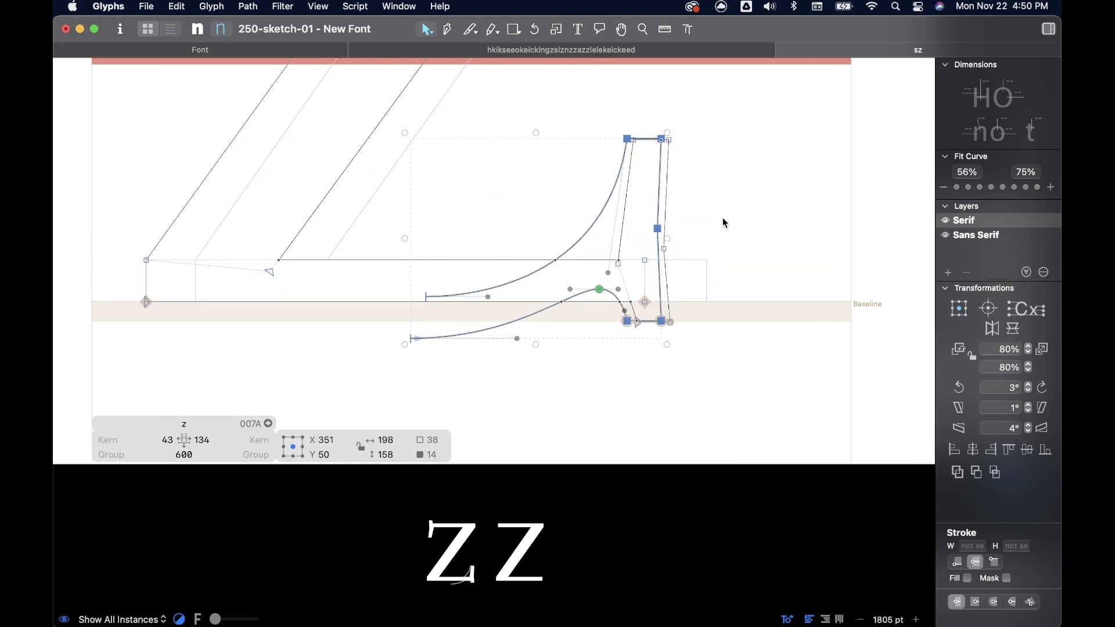
{"action": "key", "text": "Right"}
{"action": "key", "text": "Right"}
{"action": "key", "text": "Right"}
{"action": "key", "text": "Right"}
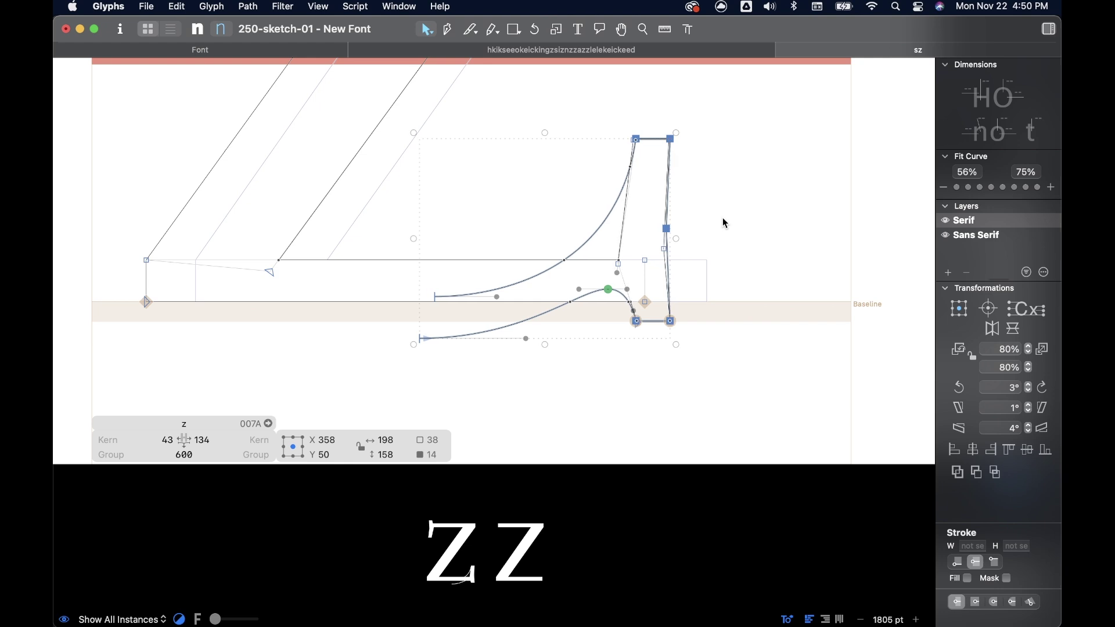
{"action": "left_click", "coordinate": [725, 224]}
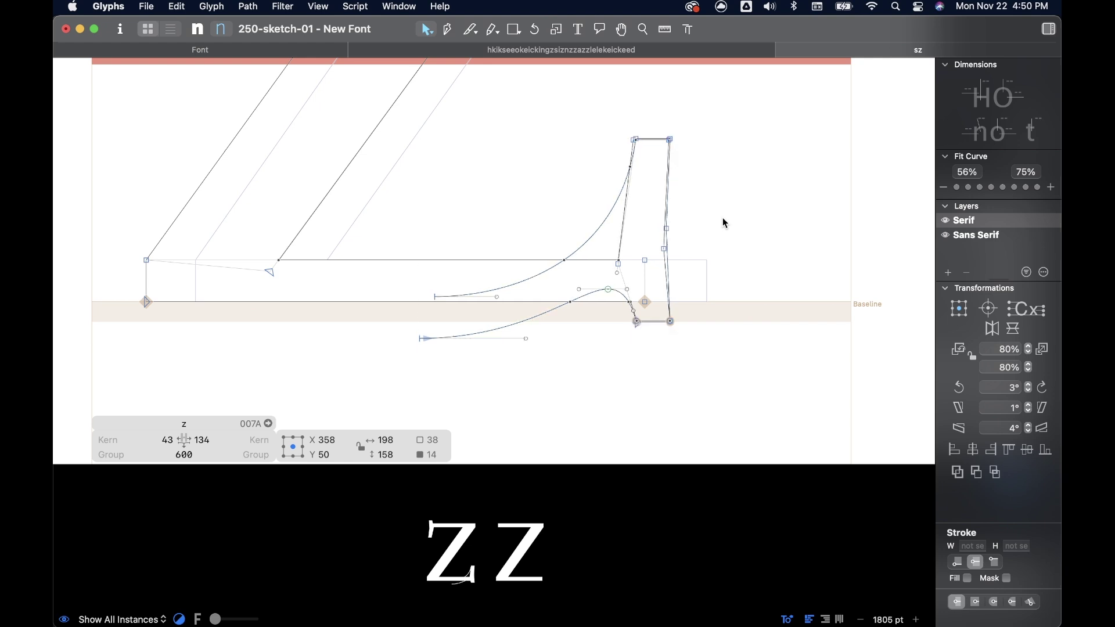
Step: Align the pasted serif's open ends with the bottom bar's edges and move its lower curve node to X 408, Y 0
{"action": "left_click", "coordinate": [435, 296]}
{"action": "left_click", "coordinate": [418, 340], "text": "shift"}
{"action": "left_click_drag", "start_coordinate": [419, 339], "coordinate": [422, 306]}
{"action": "left_click_drag", "start_coordinate": [609, 290], "coordinate": [608, 302]}
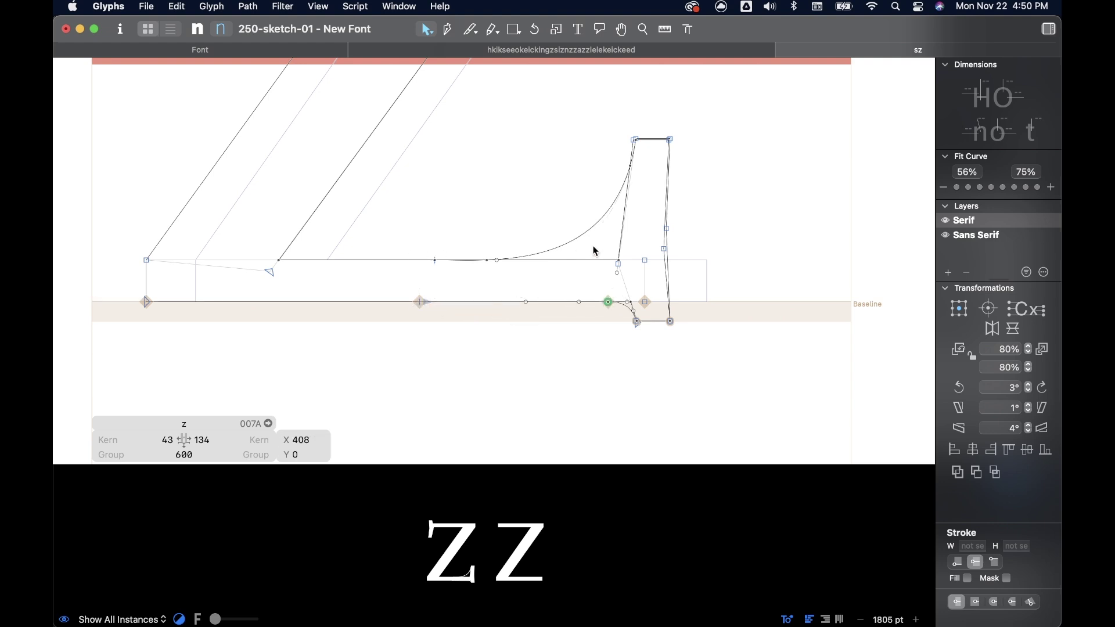
Step: Delete the z's old lower serif and the end segment of its bottom bar
{"action": "left_click", "coordinate": [623, 258]}
{"action": "key", "text": "Delete"}
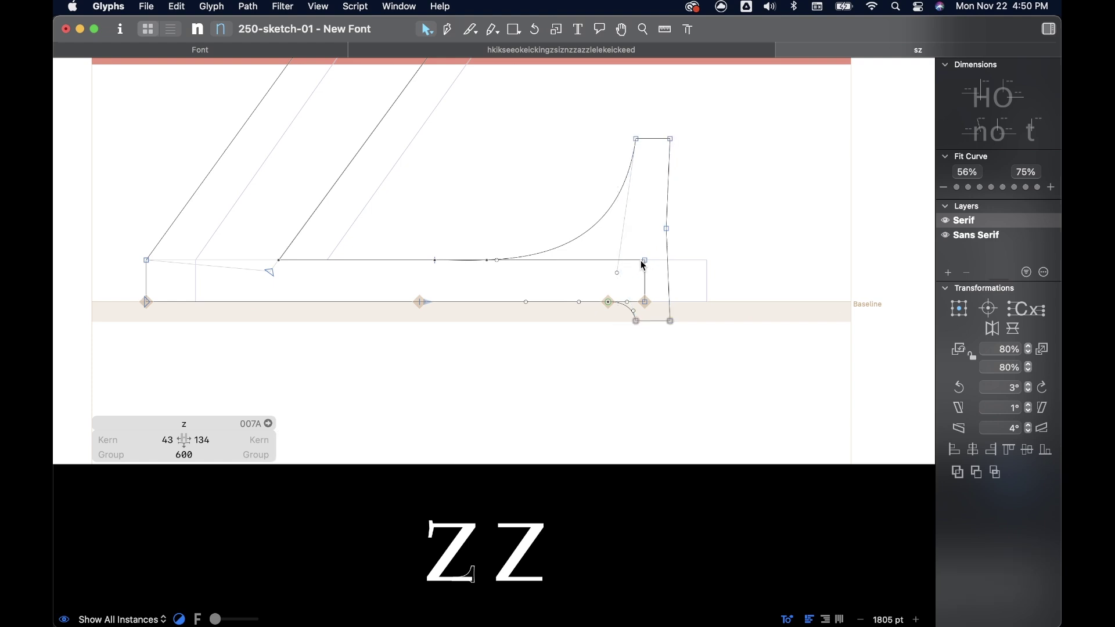
{"action": "left_click", "coordinate": [646, 276]}
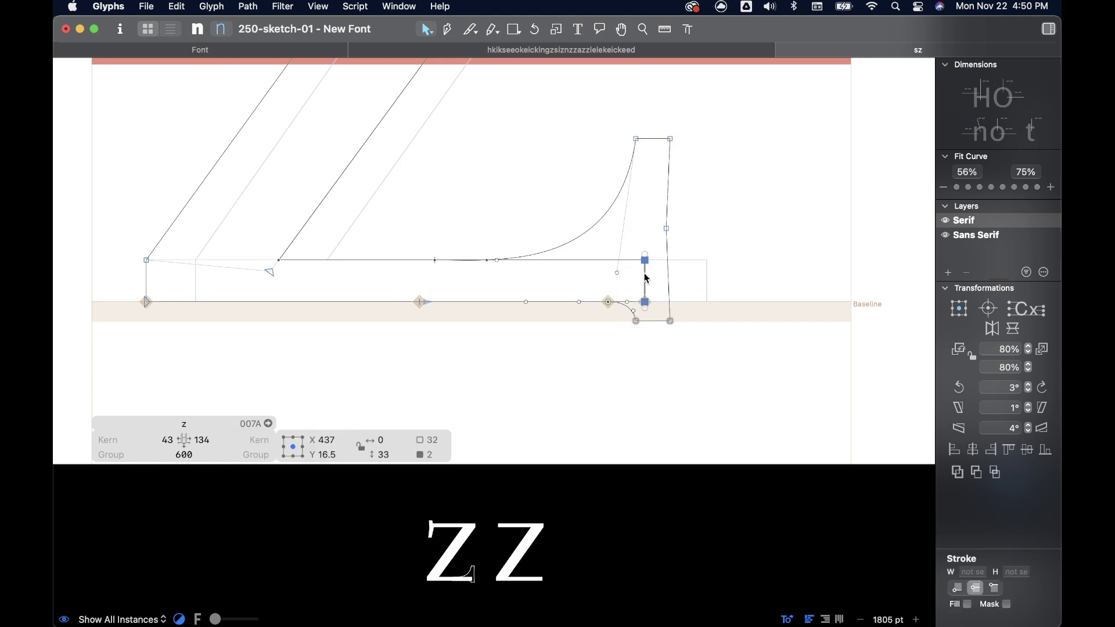
{"action": "key", "text": "Delete"}
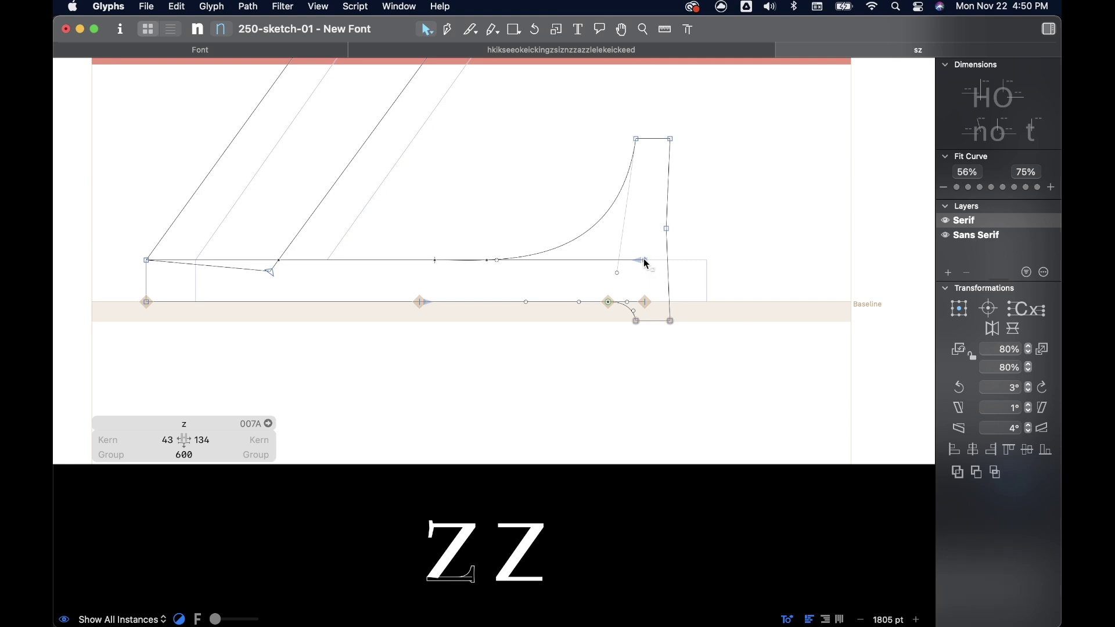
Step: Join the bottom bar's two open ends to the open ends of the pasted lower serif and preview the shape
{"action": "left_click_drag", "start_coordinate": [648, 263], "coordinate": [433, 262]}
{"action": "left_click_drag", "start_coordinate": [647, 306], "coordinate": [426, 306]}
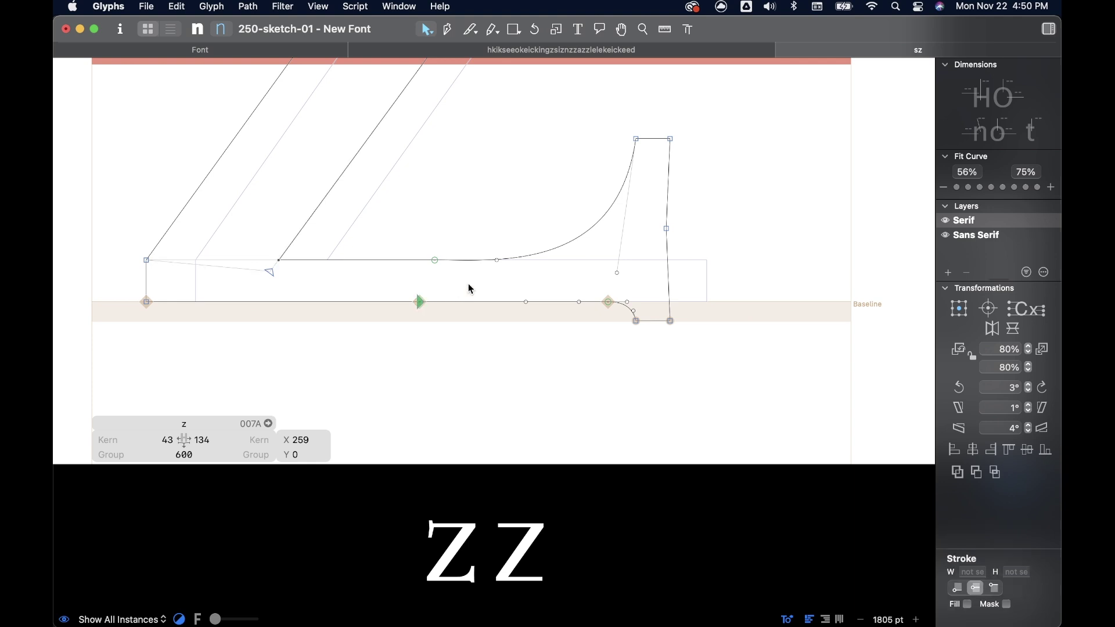
{"action": "left_click", "coordinate": [531, 281]}
{"action": "key", "text": "space"}
{"action": "scroll", "coordinate": [608, 331], "scroll_direction": "down", "scroll_amount": 5}
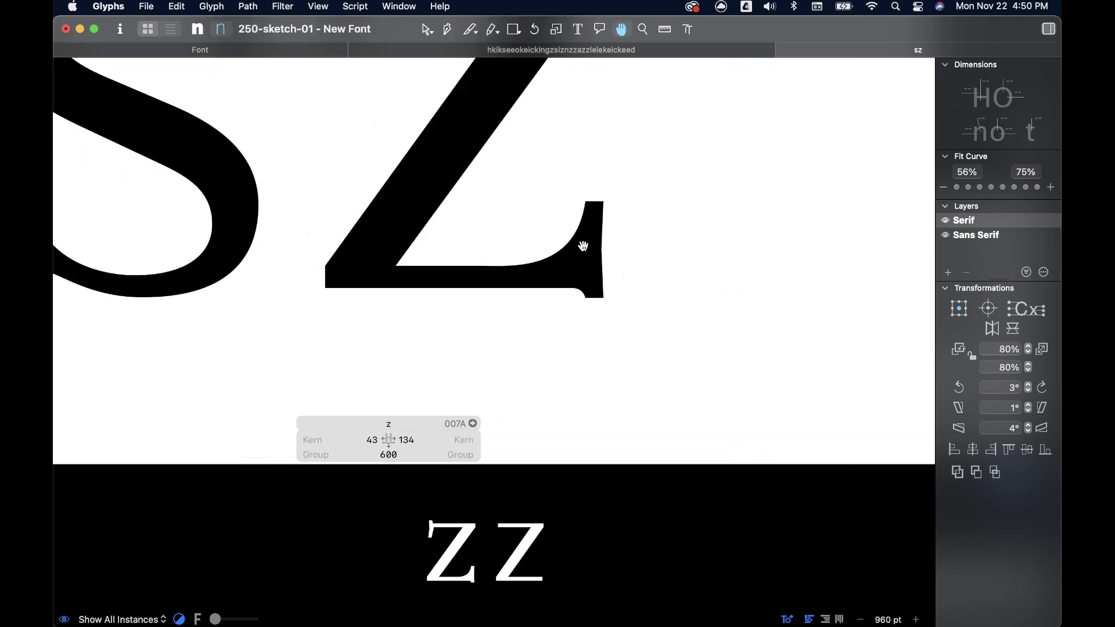
Step: Try shifting the lower serif's small curve handle along the baseline, and undo the move
{"action": "key", "text": "space"}
{"action": "scroll", "coordinate": [583, 301], "scroll_direction": "up", "scroll_amount": 5}
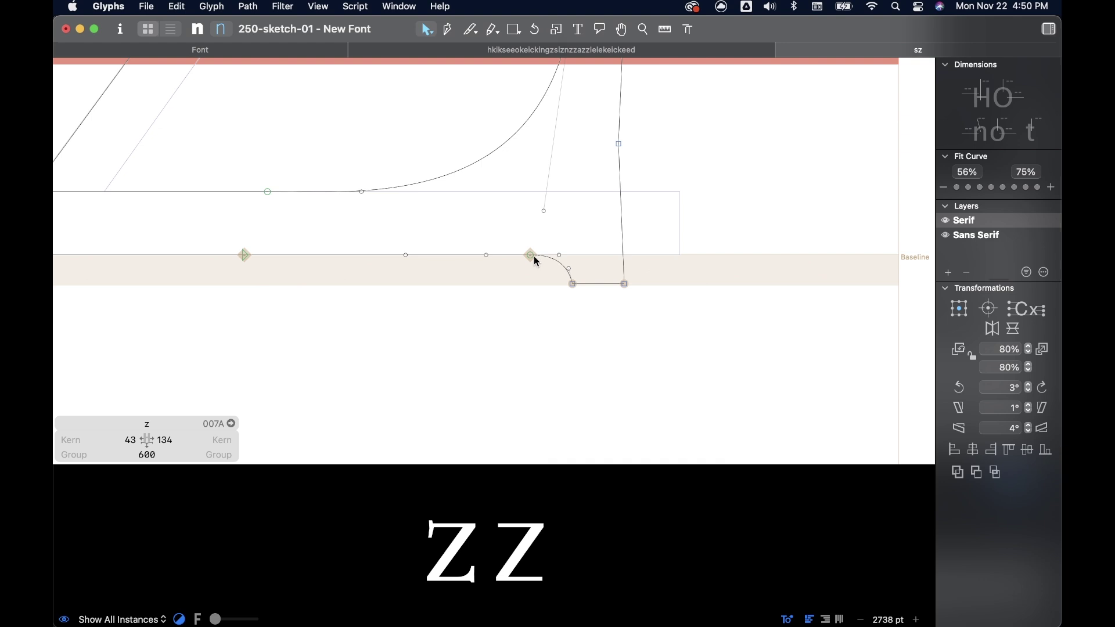
{"action": "mouse_move", "coordinate": [559, 256]}
{"action": "left_mouse_down"}
{"action": "mouse_move", "coordinate": [538, 256]}
{"action": "mouse_move", "coordinate": [556, 255]}
{"action": "left_mouse_up"}
{"action": "key", "text": "super+z"}
{"action": "scroll", "coordinate": [715, 198], "scroll_direction": "down", "scroll_amount": 1}
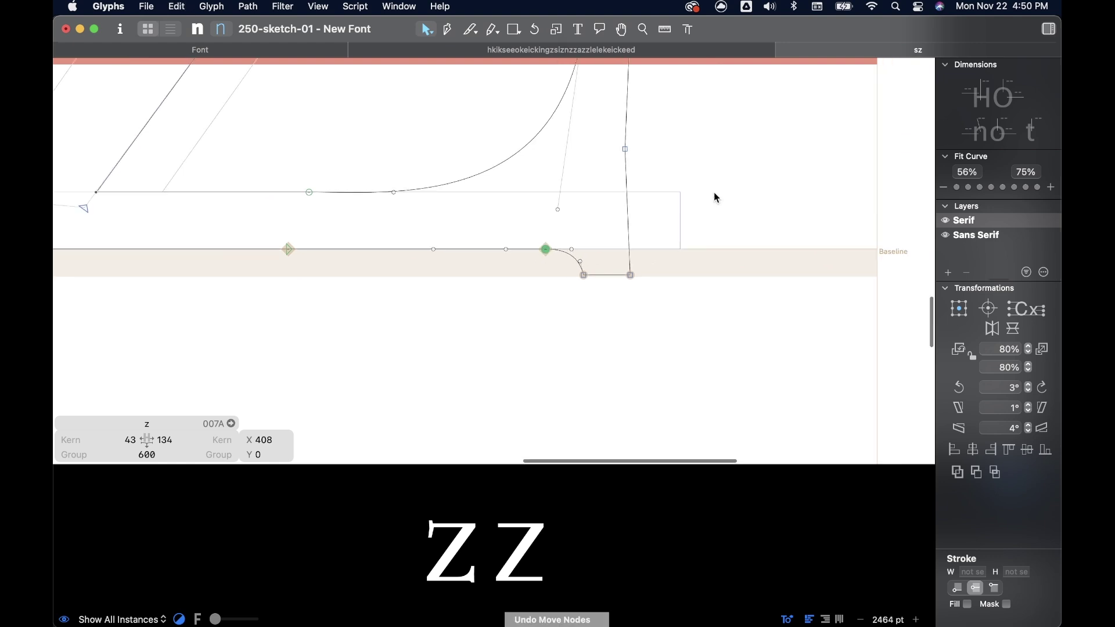
Step: Examine the z with its joined lower serif beside the s and in the long sample text
{"action": "scroll", "coordinate": [716, 198], "scroll_direction": "down", "scroll_amount": 8}
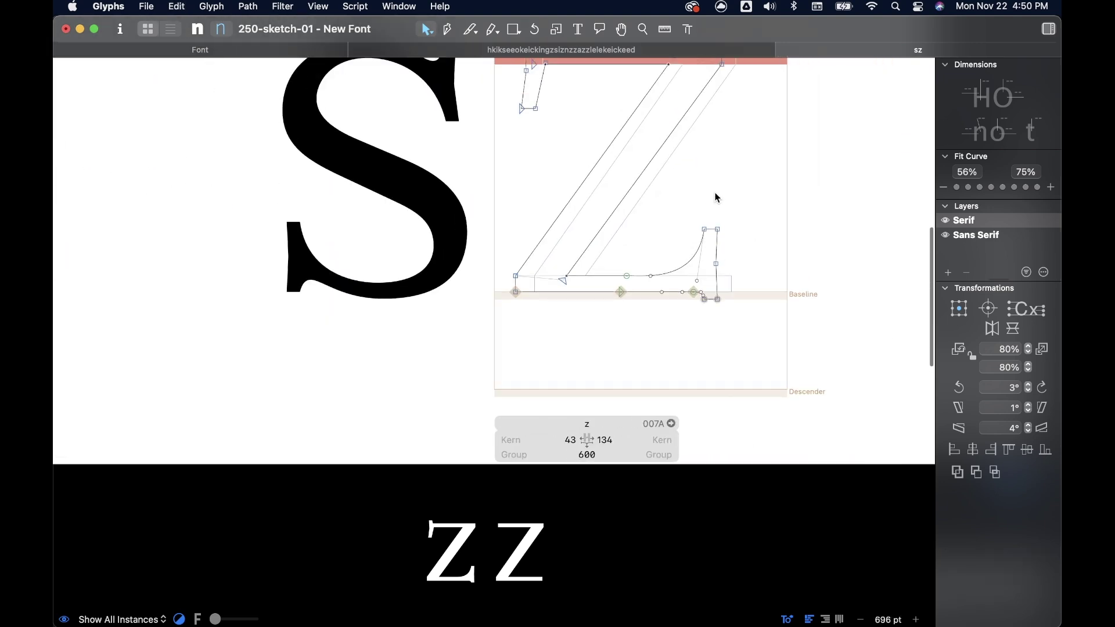
{"action": "scroll", "coordinate": [716, 197], "scroll_direction": "up", "scroll_amount": 1}
{"action": "left_click", "coordinate": [636, 287], "text": "alt"}
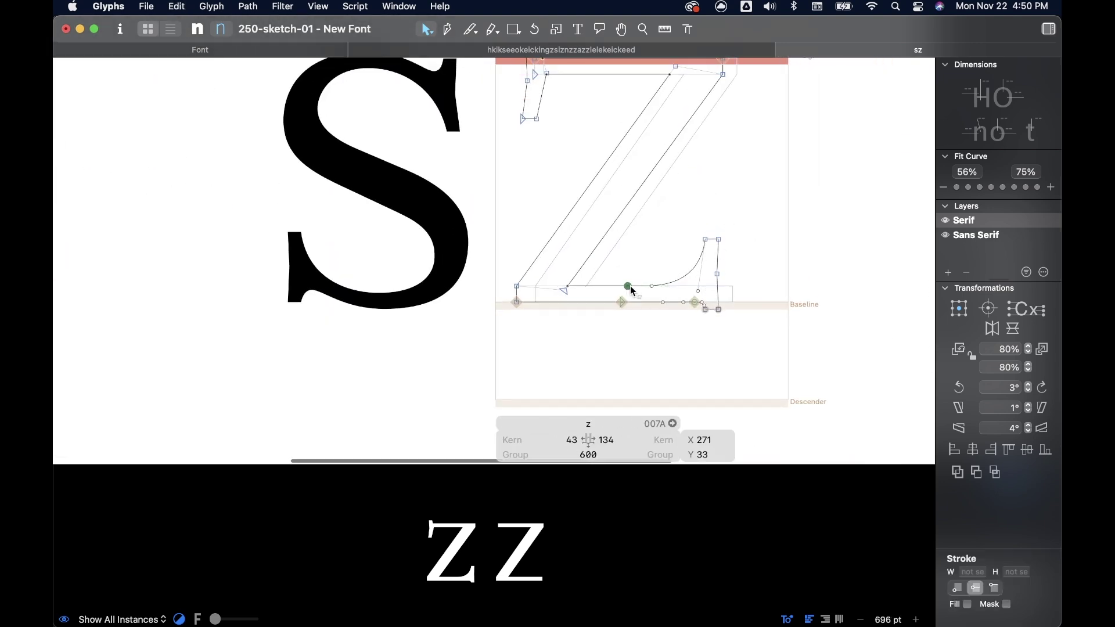
{"action": "key", "text": "space"}
{"action": "scroll", "coordinate": [774, 221], "scroll_direction": "down", "scroll_amount": 3}
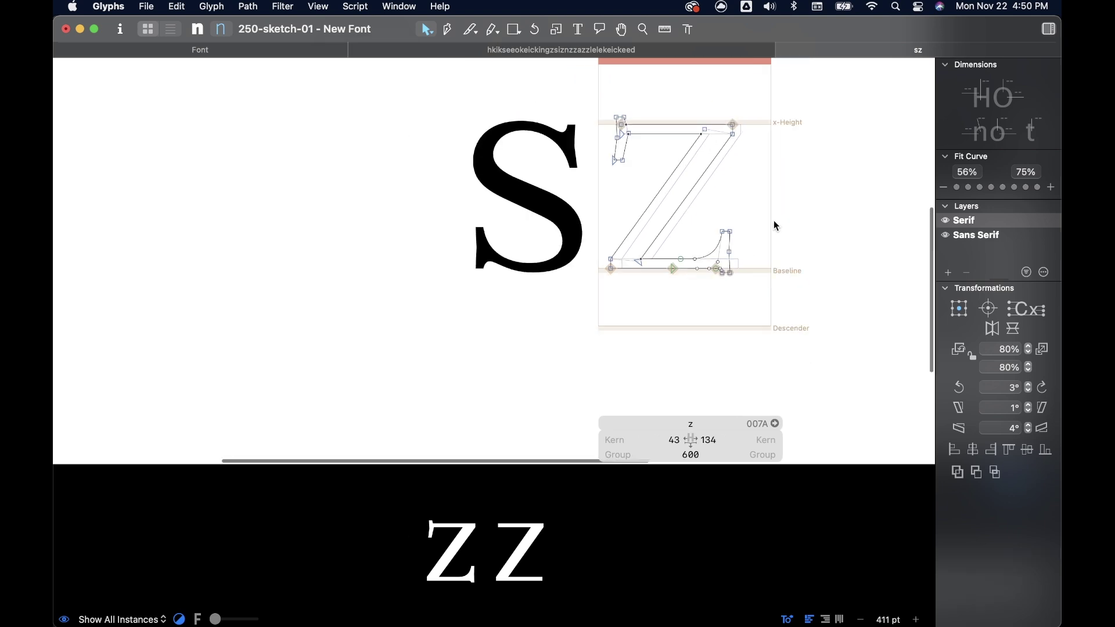
{"action": "left_click", "coordinate": [409, 51]}
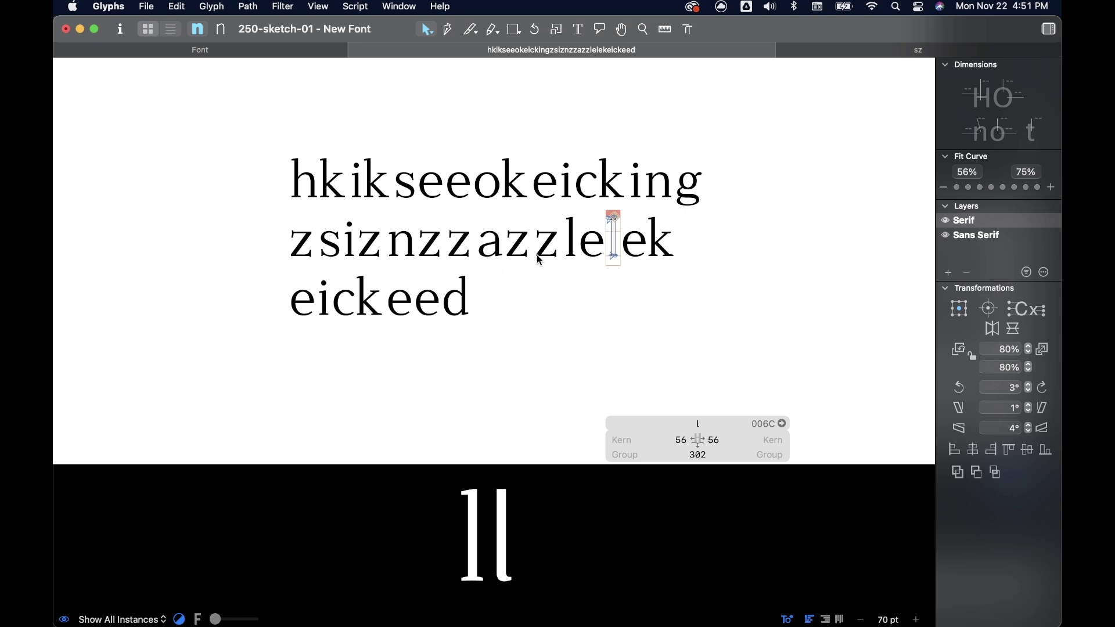
{"action": "scroll", "coordinate": [504, 268], "scroll_direction": "up", "scroll_amount": 10}
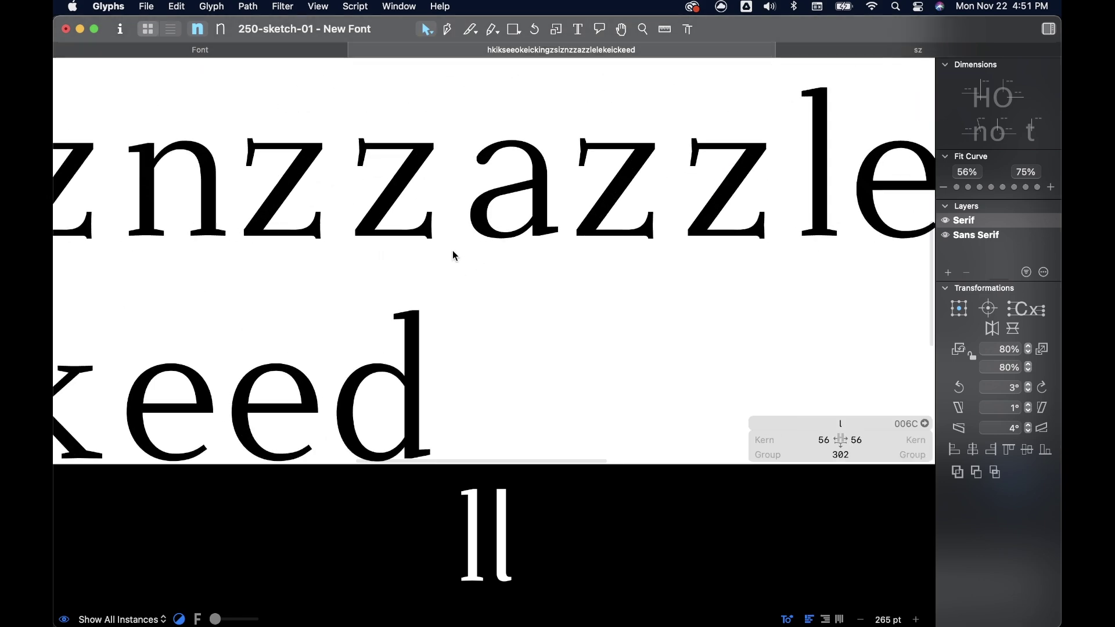
{"action": "scroll", "coordinate": [439, 251], "scroll_direction": "down", "scroll_amount": 5}
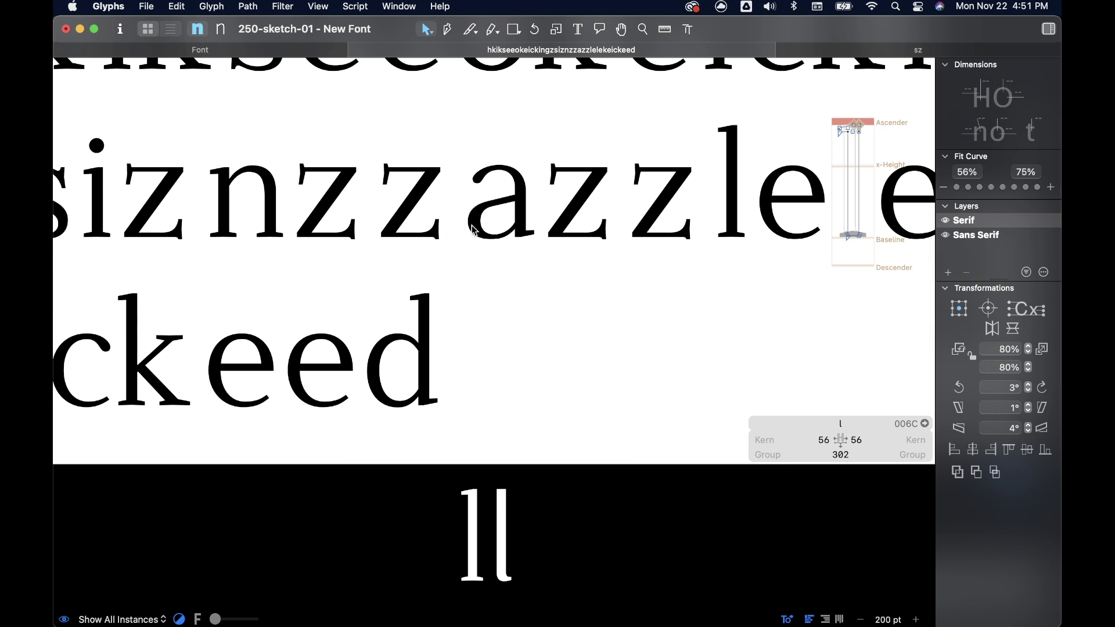
Step: In the sz text, copy the s's upper-right serif nodes with the adjoining curve nodes and paste them into the z
{"action": "left_click", "coordinate": [848, 50]}
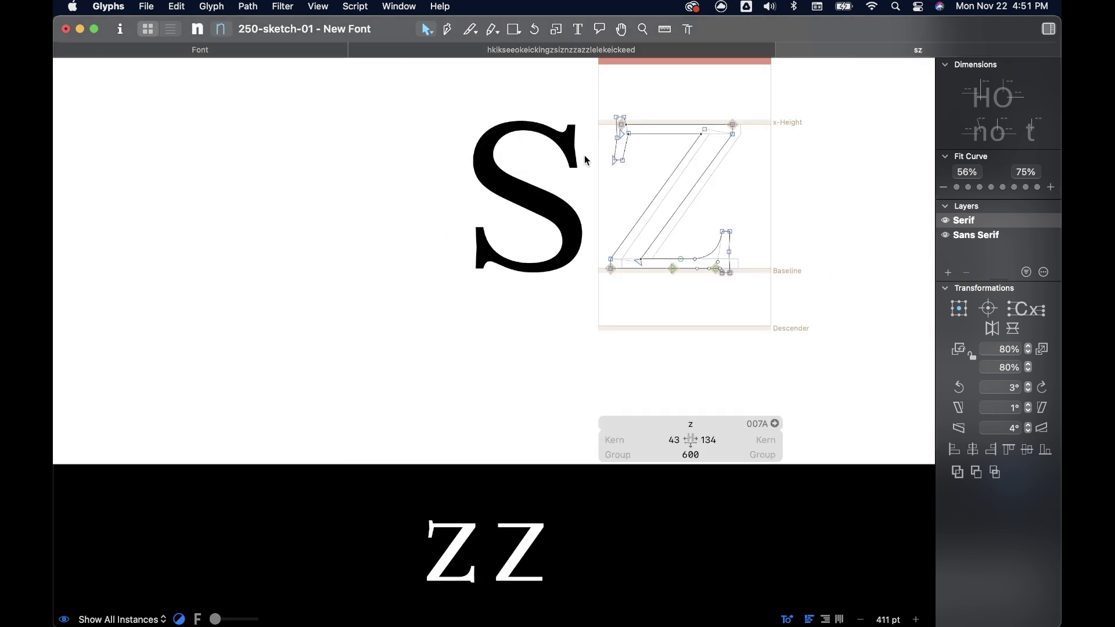
{"action": "double_click", "coordinate": [525, 158]}
{"action": "scroll", "coordinate": [540, 154], "scroll_direction": "up", "scroll_amount": 5}
{"action": "left_click_drag", "start_coordinate": [498, 87], "coordinate": [604, 194]}
{"action": "key", "text": "super+c"}
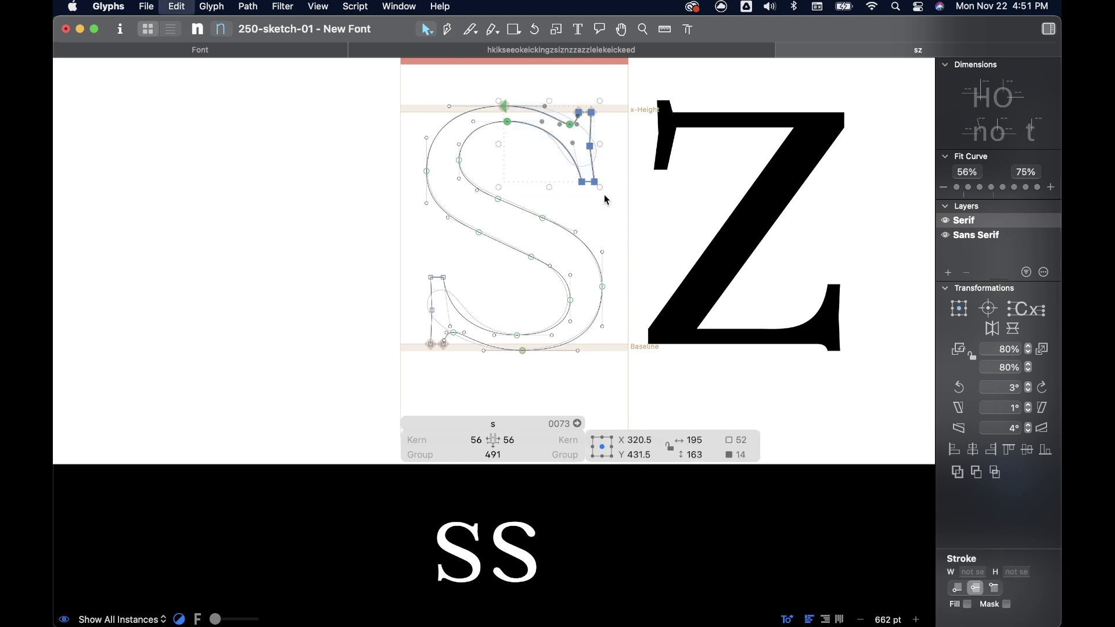
{"action": "double_click", "coordinate": [719, 153]}
{"action": "key", "text": "super+v"}
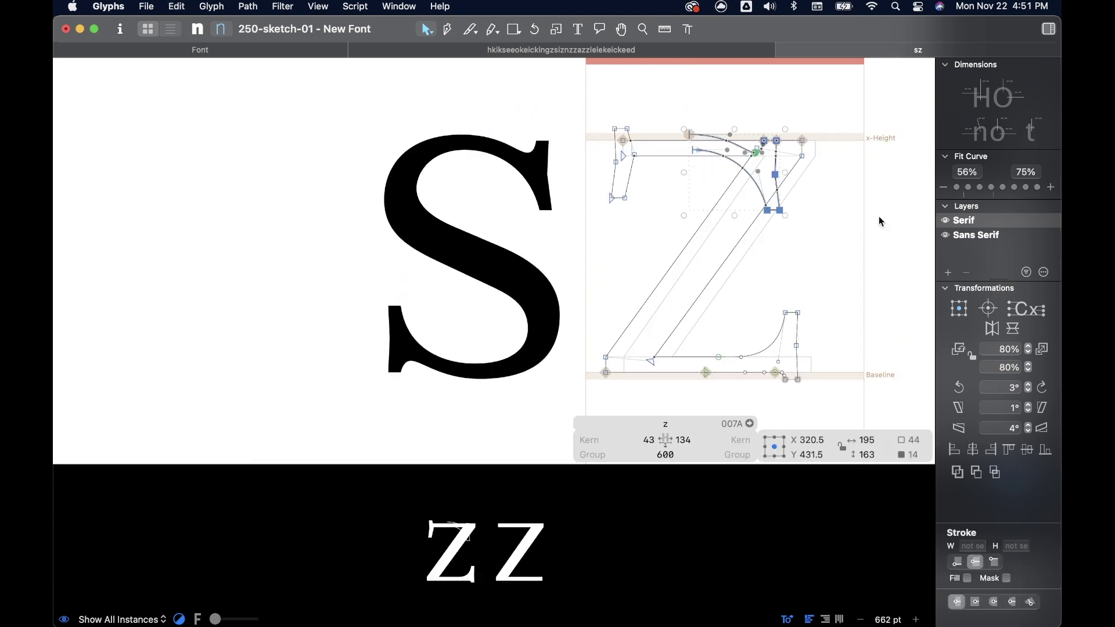
Step: Flip the pasted serif horizontally and place it over the z's old upper-left serif
{"action": "left_click", "coordinate": [992, 328]}
{"action": "scroll", "coordinate": [728, 225], "scroll_direction": "up", "scroll_amount": 5}
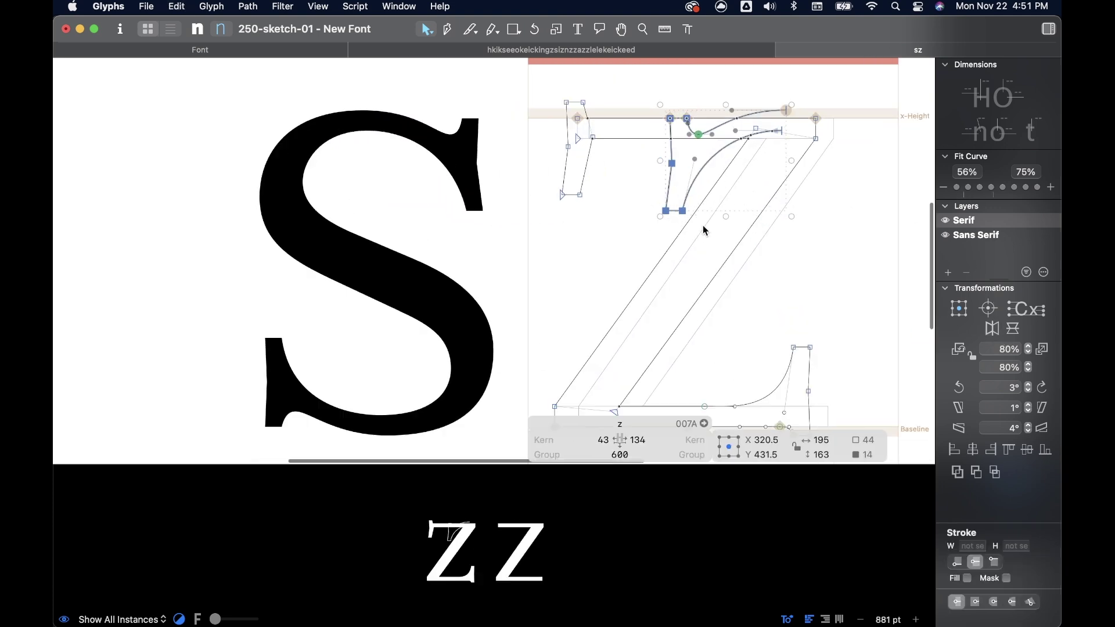
{"action": "left_click_drag", "start_coordinate": [650, 207], "coordinate": [521, 190]}
{"action": "scroll", "coordinate": [671, 120], "scroll_direction": "up", "scroll_amount": 3}
{"action": "scroll", "coordinate": [676, 104], "scroll_direction": "up", "scroll_amount": 5}
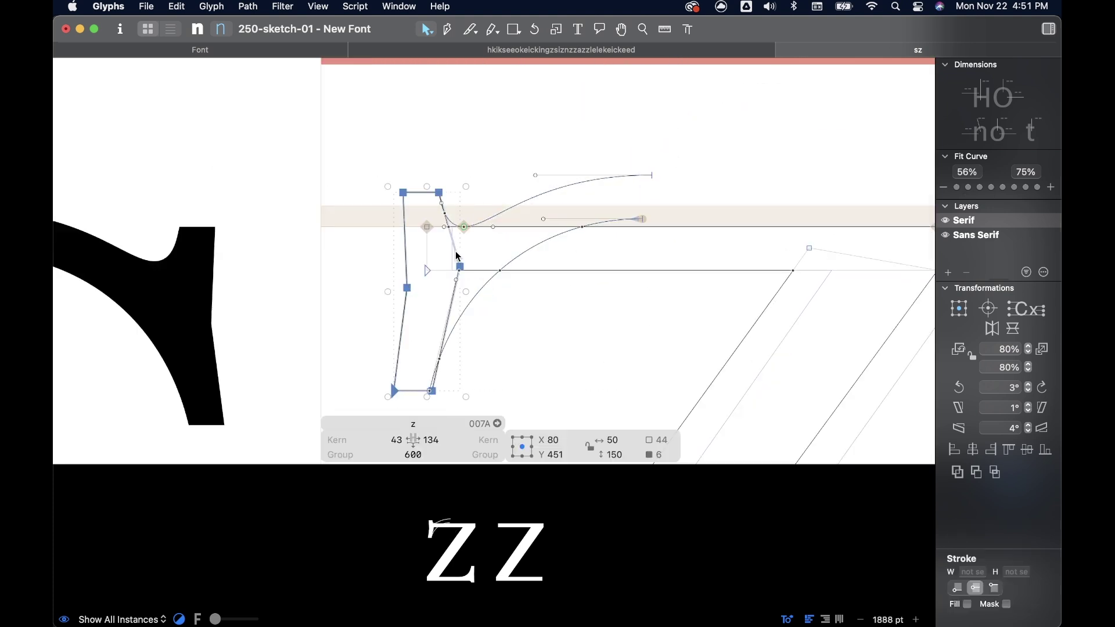
Step: Remove the z's old upper serif and align the pasted serif's open ends with the top bar's edges
{"action": "left_click", "coordinate": [590, 236]}
{"action": "left_click_drag", "start_coordinate": [671, 162], "coordinate": [648, 226]}
{"action": "left_click", "coordinate": [665, 295]}
{"action": "scroll", "coordinate": [665, 294], "scroll_direction": "up", "scroll_amount": 3}
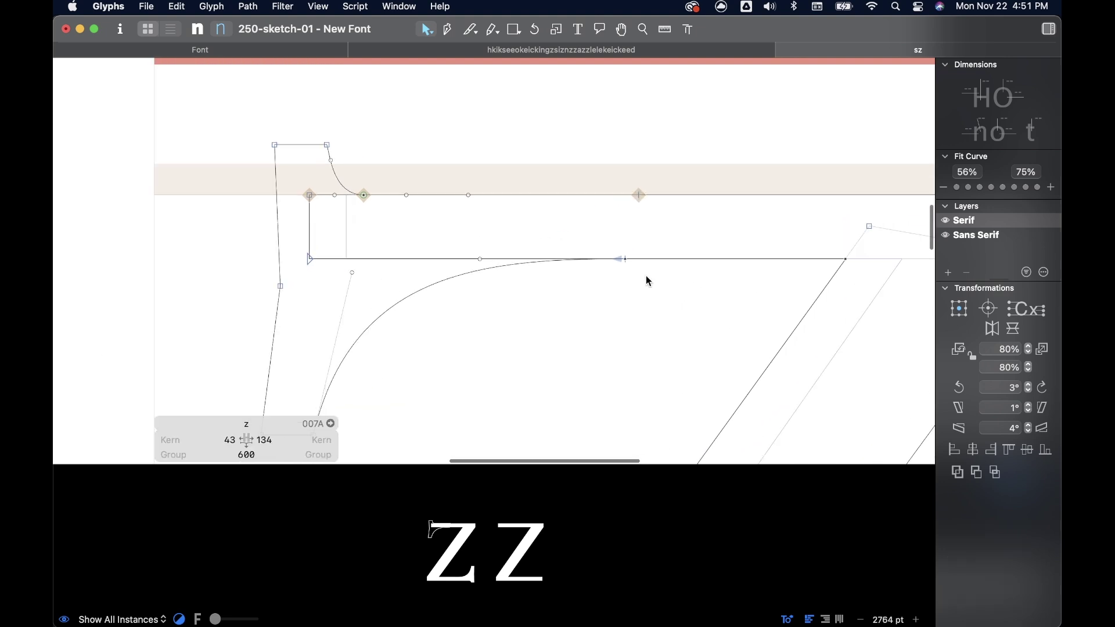
Step: Delete the top bar's end segment, join its open ends to the pasted upper serif, and preview the z beside the s
{"action": "left_click", "coordinate": [310, 235]}
{"action": "key", "text": "Delete"}
{"action": "left_click_drag", "start_coordinate": [310, 195], "coordinate": [636, 196]}
{"action": "left_click_drag", "start_coordinate": [308, 260], "coordinate": [626, 259]}
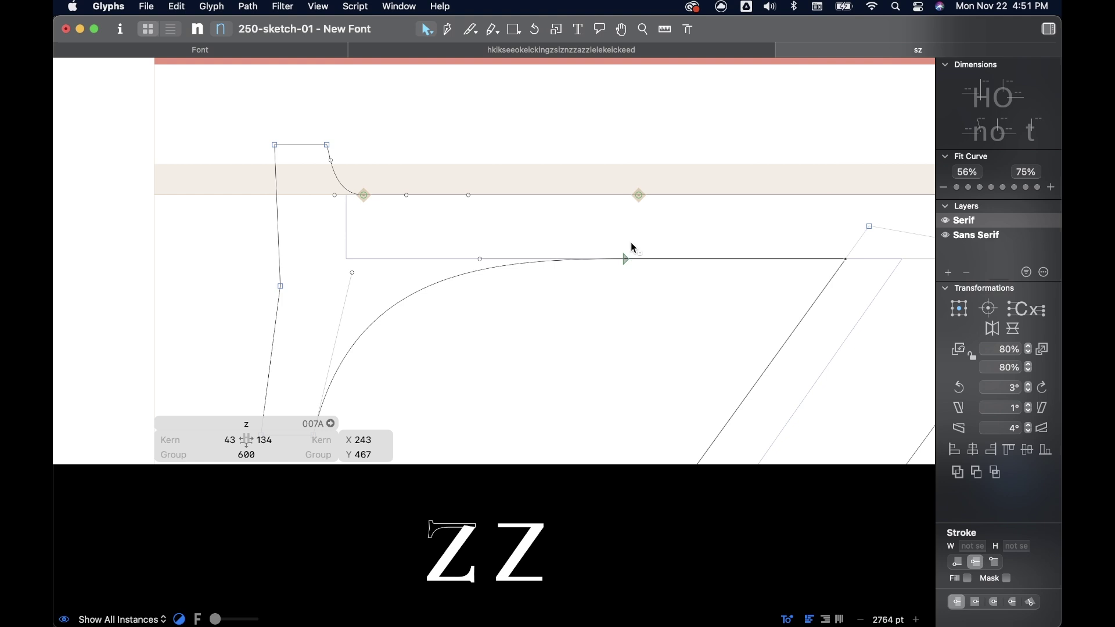
{"action": "left_click", "coordinate": [637, 240]}
{"action": "scroll", "coordinate": [639, 238], "scroll_direction": "down", "scroll_amount": 5}
{"action": "scroll", "coordinate": [638, 244], "scroll_direction": "down", "scroll_amount": 3}
{"action": "key", "text": "space"}
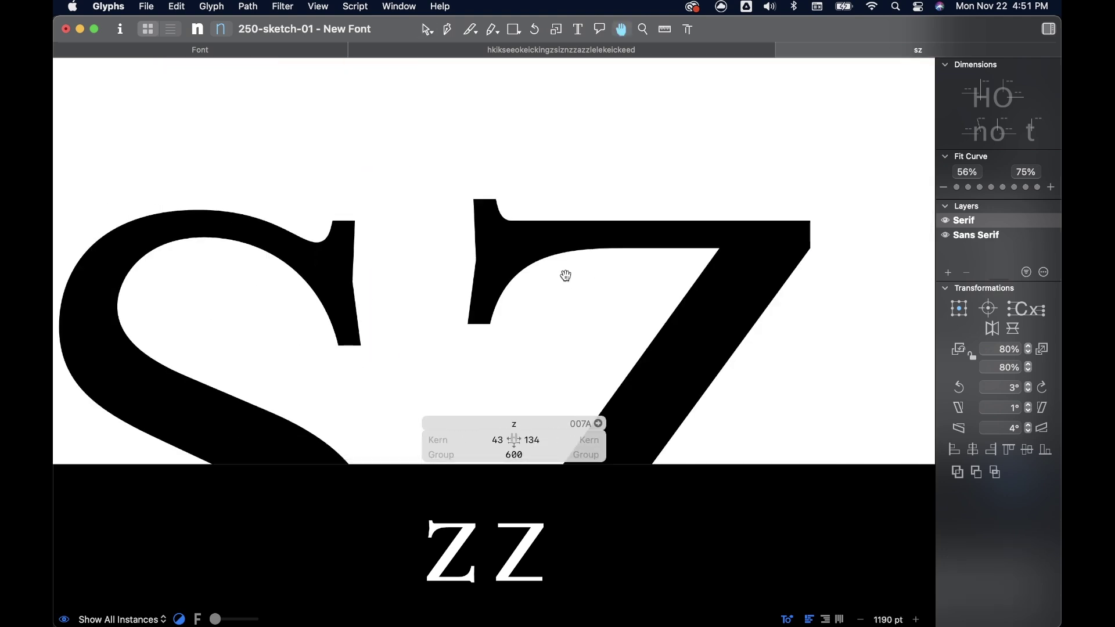
{"action": "scroll", "coordinate": [566, 275], "scroll_direction": "down", "scroll_amount": 8}
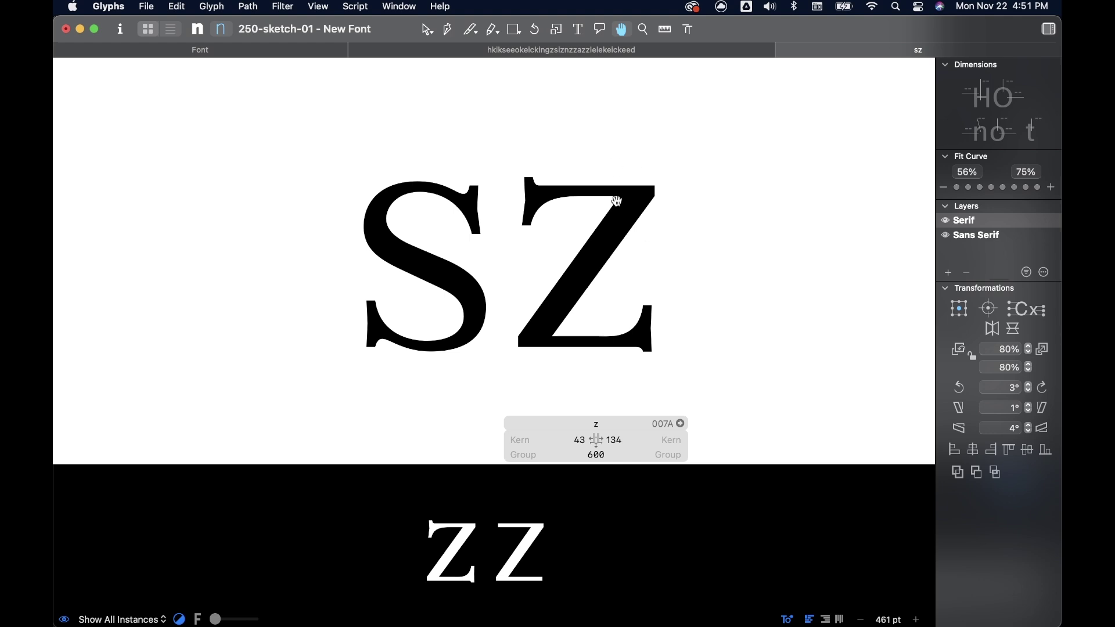
Step: Delete the redundant node and curve handles on the z's top edge beside the upper serif
{"action": "double_click", "coordinate": [542, 213]}
{"action": "scroll", "coordinate": [541, 213], "scroll_direction": "up", "scroll_amount": 15}
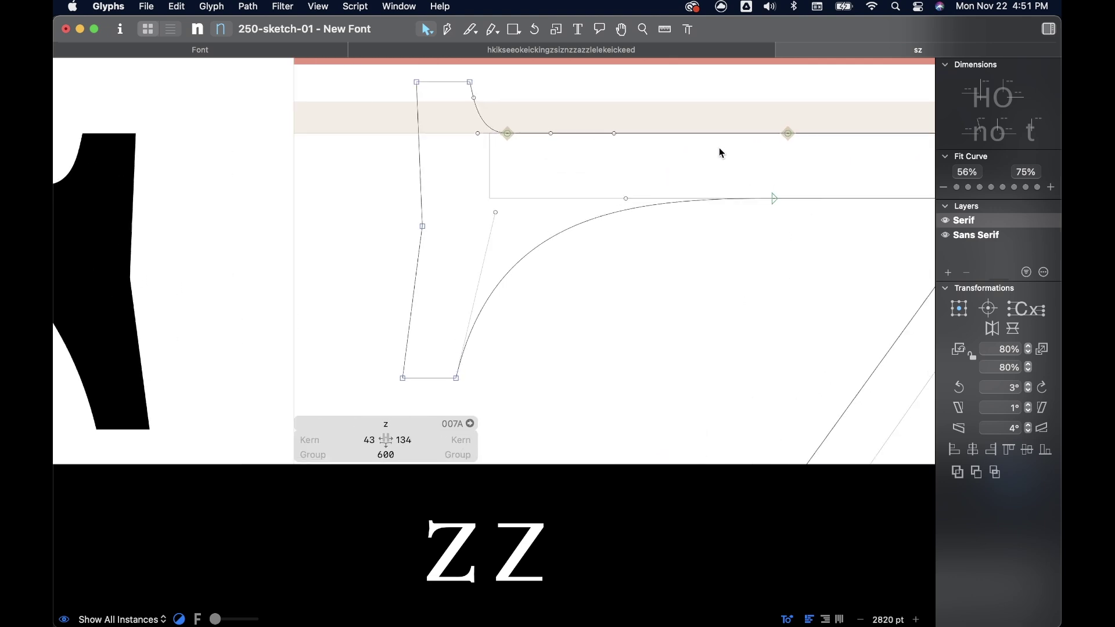
{"action": "left_click", "coordinate": [788, 133]}
{"action": "key", "text": "Delete"}
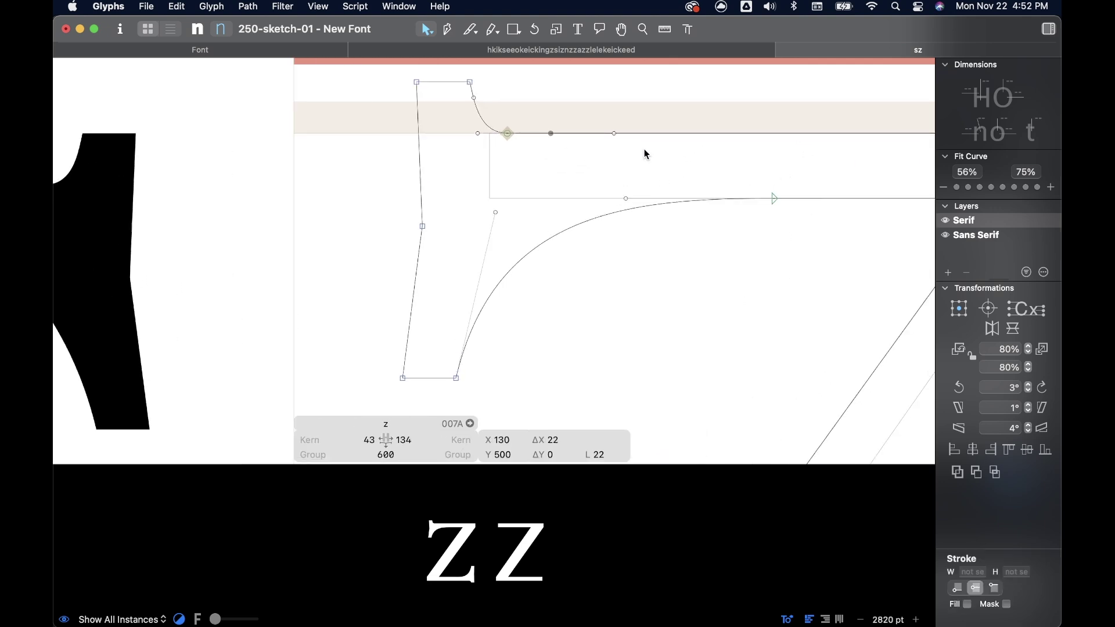
{"action": "scroll", "coordinate": [644, 150], "scroll_direction": "right", "scroll_amount": 5}
{"action": "key", "text": "Delete"}
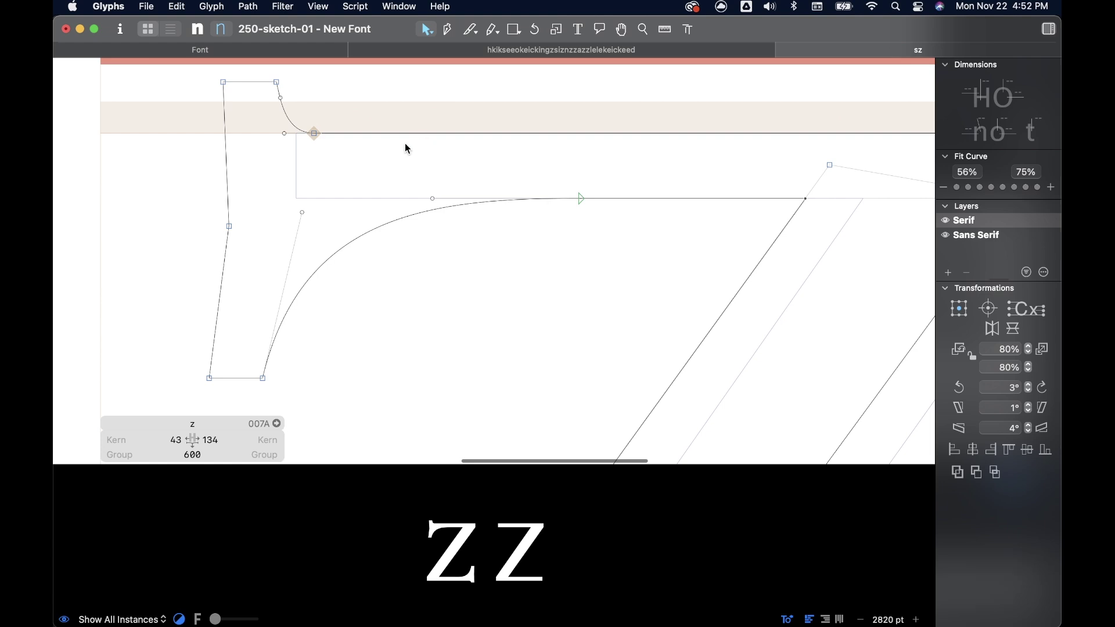
Step: Move the upper serif's bracket node to X 120, Y 500, and shift the node joining its underside curve closer to the serif
{"action": "left_click", "coordinate": [313, 133]}
{"action": "mouse_move", "coordinate": [315, 133]}
{"action": "left_mouse_down"}
{"action": "mouse_move", "coordinate": [339, 134]}
{"action": "mouse_move", "coordinate": [287, 136]}
{"action": "left_mouse_up"}
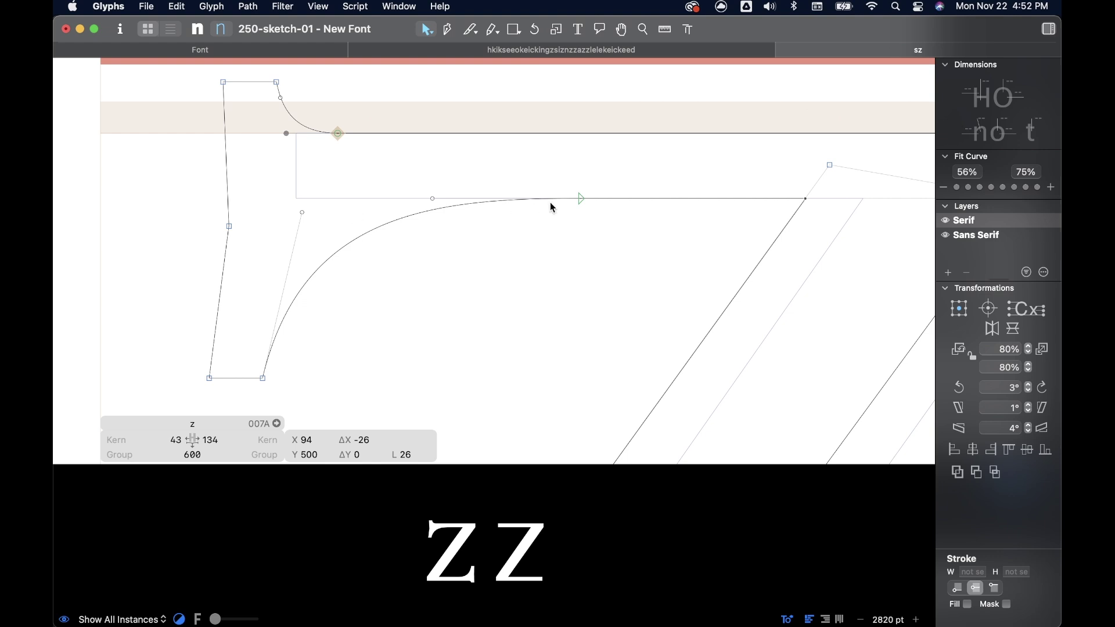
{"action": "left_click", "coordinate": [581, 199]}
{"action": "left_click_drag", "start_coordinate": [528, 202], "coordinate": [506, 200]}
{"action": "left_click", "coordinate": [517, 271]}
{"action": "scroll", "coordinate": [517, 272], "scroll_direction": "down", "scroll_amount": 5}
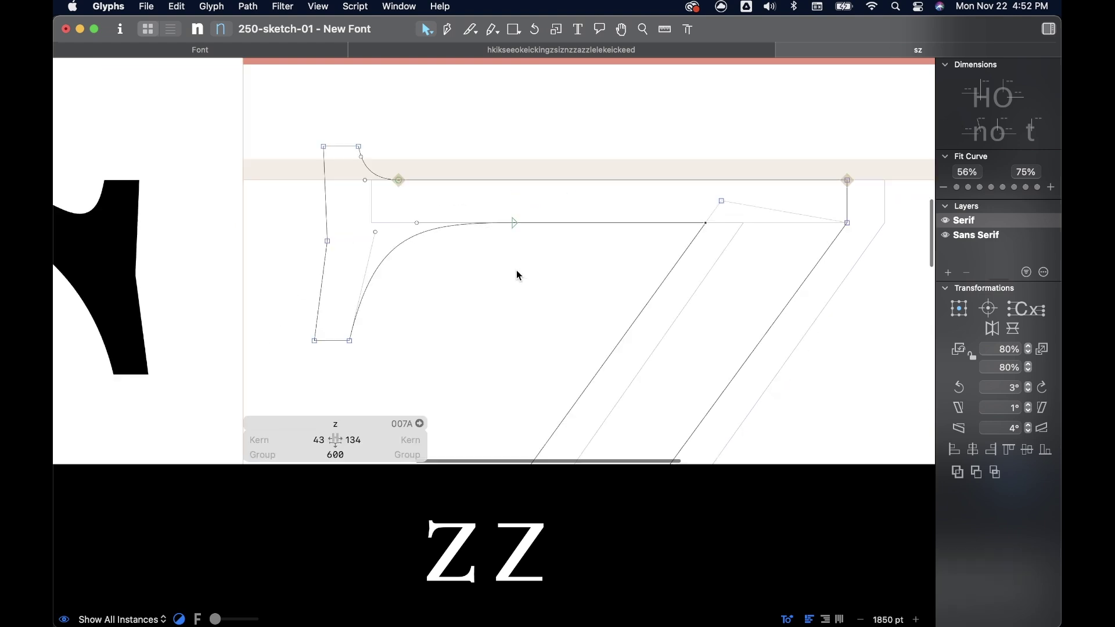
Step: Remove the lower serif's redundant baseline node and handles, leaving its bracket node at X 404, Y 0
{"action": "scroll", "coordinate": [517, 272], "scroll_direction": "down", "scroll_amount": 10}
{"action": "scroll", "coordinate": [575, 395], "scroll_direction": "up", "scroll_amount": 4}
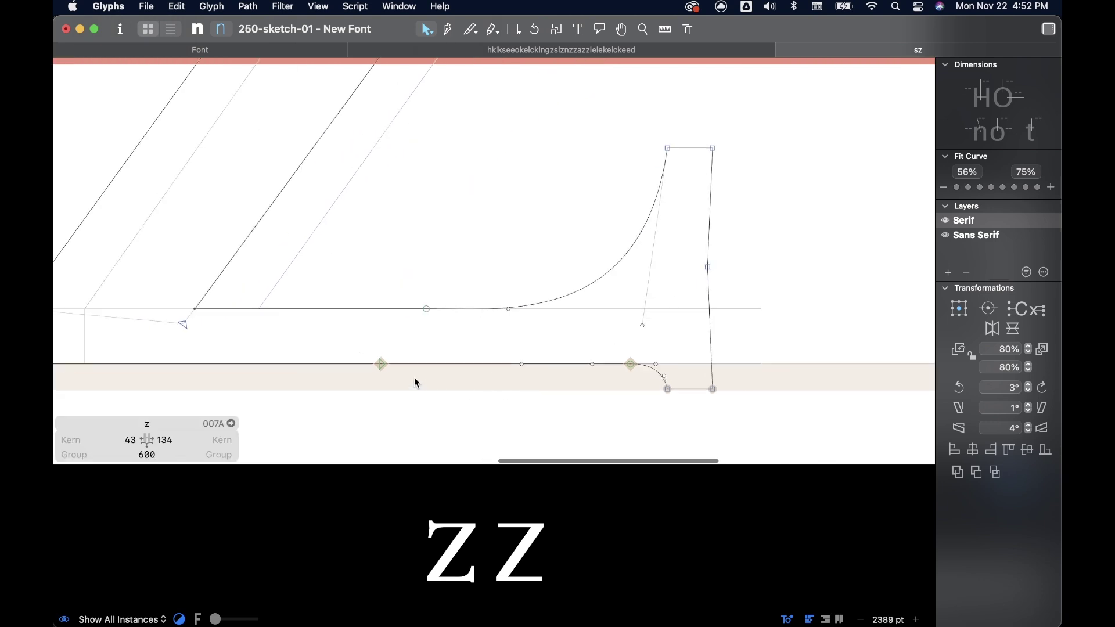
{"action": "left_click", "coordinate": [381, 364]}
{"action": "left_click", "coordinate": [522, 365]}
{"action": "key", "text": "Delete"}
{"action": "left_click_drag", "start_coordinate": [381, 364], "coordinate": [627, 365]}
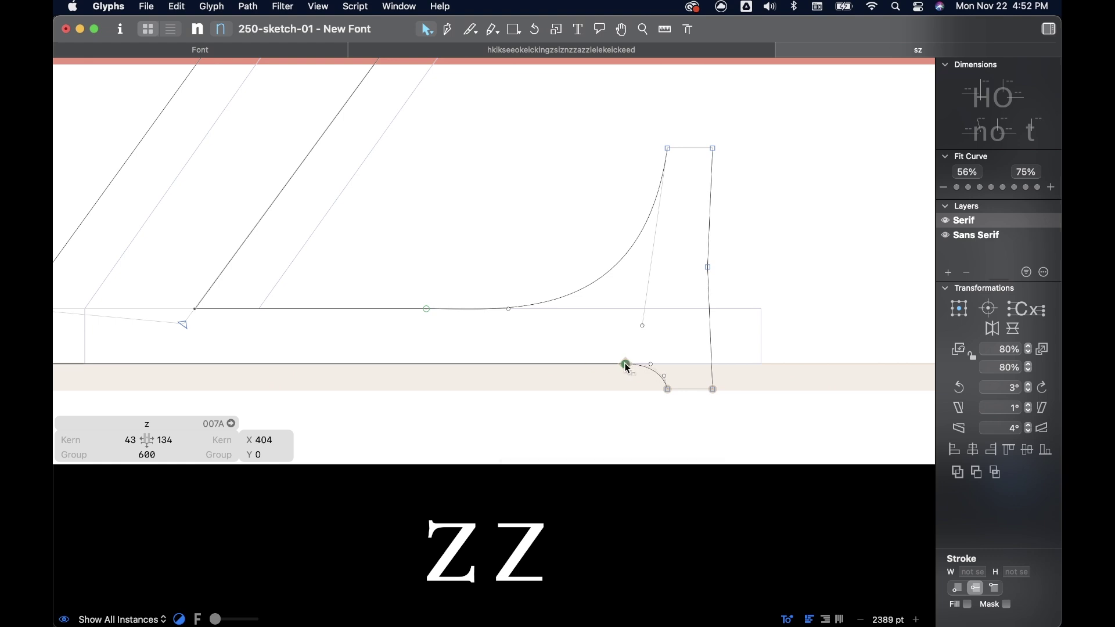
Step: Shift the node joining the bottom bar's upper edge to the serif curve closer to the serif, and preview the z
{"action": "left_click_drag", "start_coordinate": [426, 309], "coordinate": [461, 311]}
{"action": "left_click", "coordinate": [515, 244]}
{"action": "scroll", "coordinate": [514, 241], "scroll_direction": "down", "scroll_amount": 2}
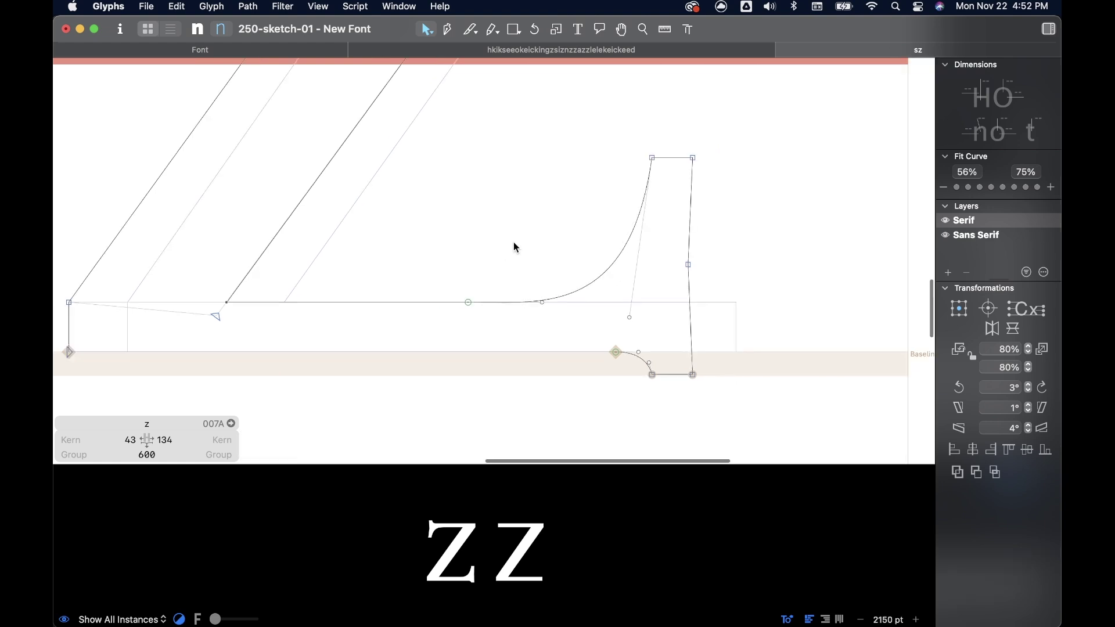
{"action": "scroll", "coordinate": [514, 244], "scroll_direction": "down", "scroll_amount": 10}
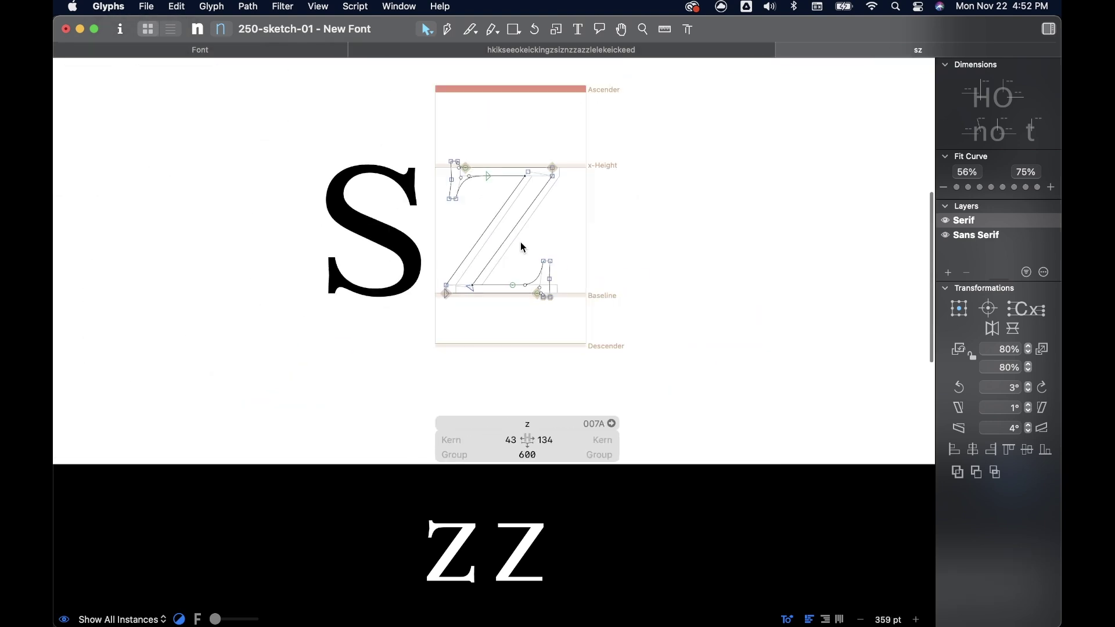
{"action": "scroll", "coordinate": [523, 247], "scroll_direction": "down", "scroll_amount": 1}
{"action": "key", "text": "space"}
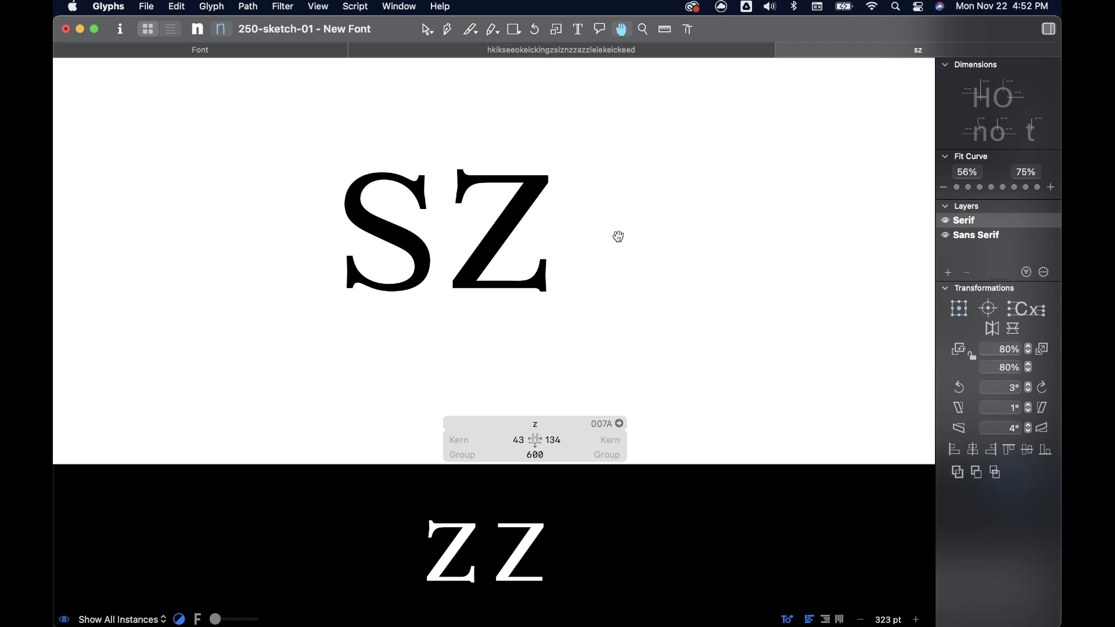
Step: In the long sample text, set the Serif z's left and right sidebearings to 50
{"action": "left_click", "coordinate": [539, 50]}
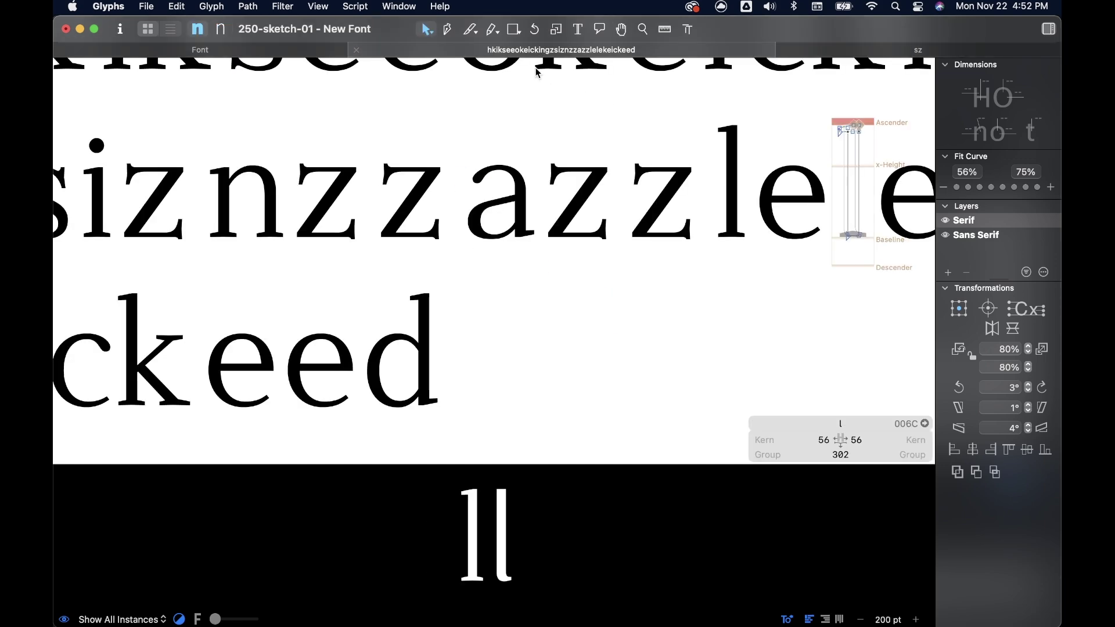
{"action": "scroll", "coordinate": [557, 215], "scroll_direction": "down", "scroll_amount": 5}
{"action": "scroll", "coordinate": [492, 221], "scroll_direction": "up", "scroll_amount": 3}
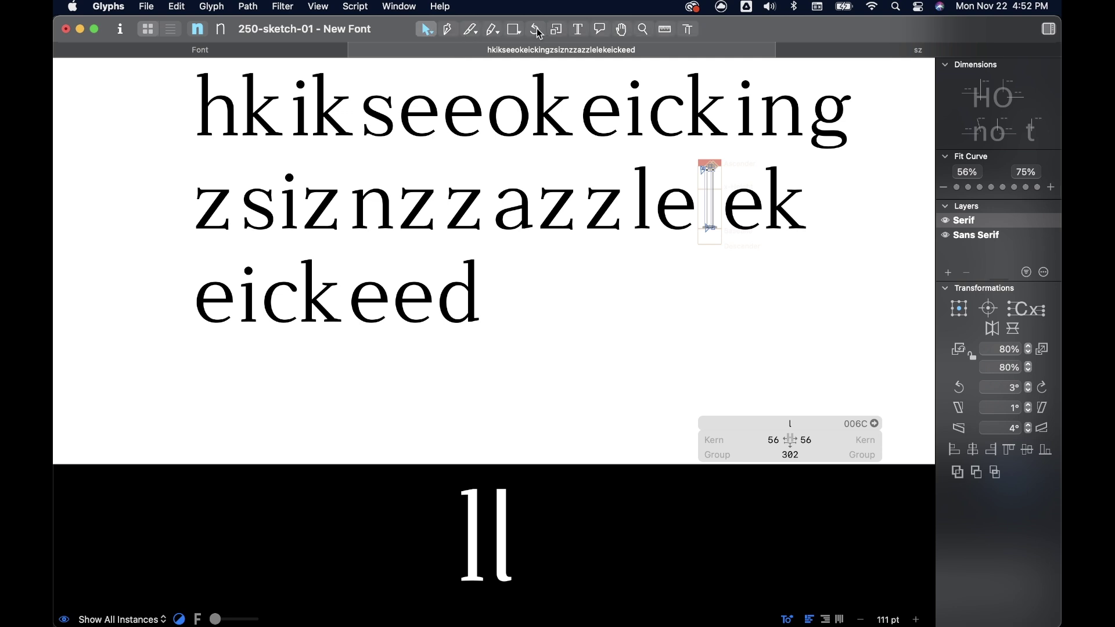
{"action": "left_click", "coordinate": [578, 34]}
{"action": "left_click", "coordinate": [450, 208]}
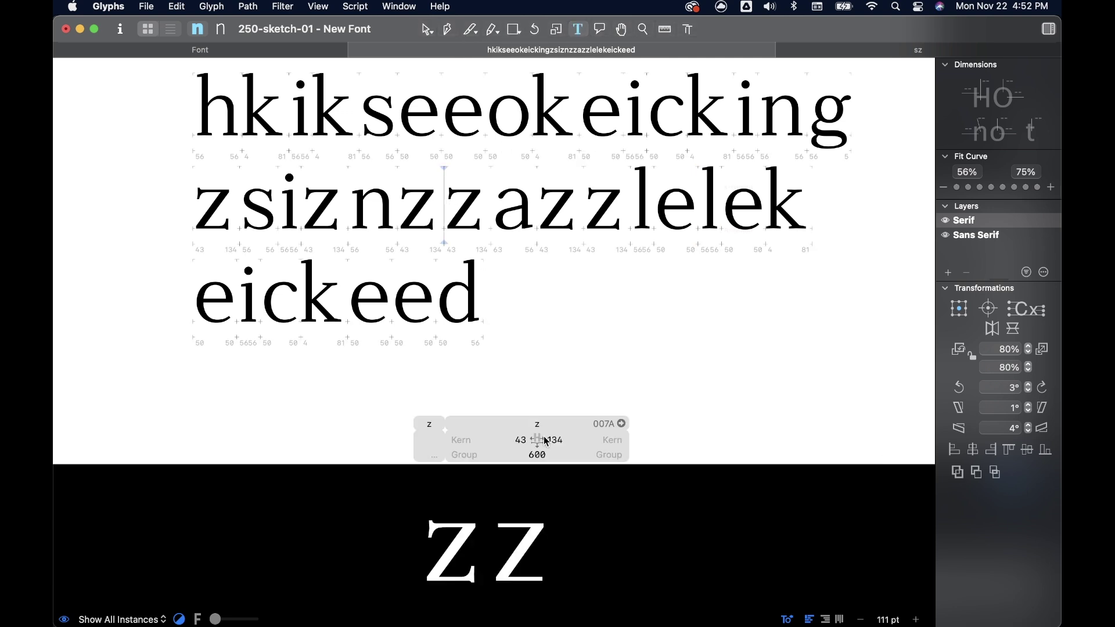
{"action": "left_click", "coordinate": [566, 440]}
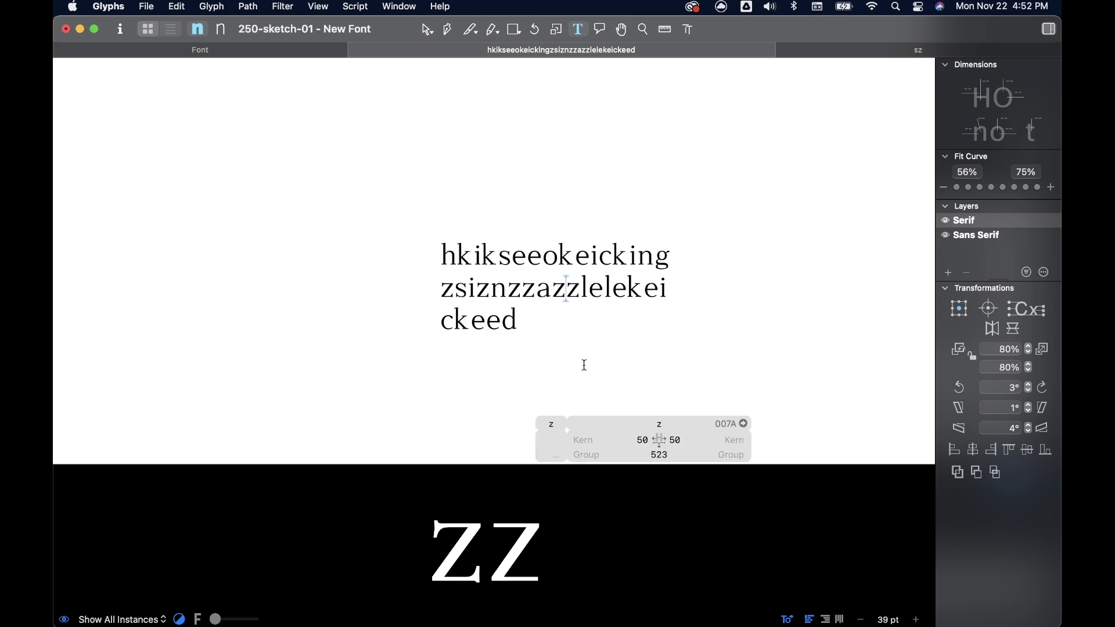
{"action": "scroll", "coordinate": [585, 366], "scroll_direction": "up", "scroll_amount": 5}
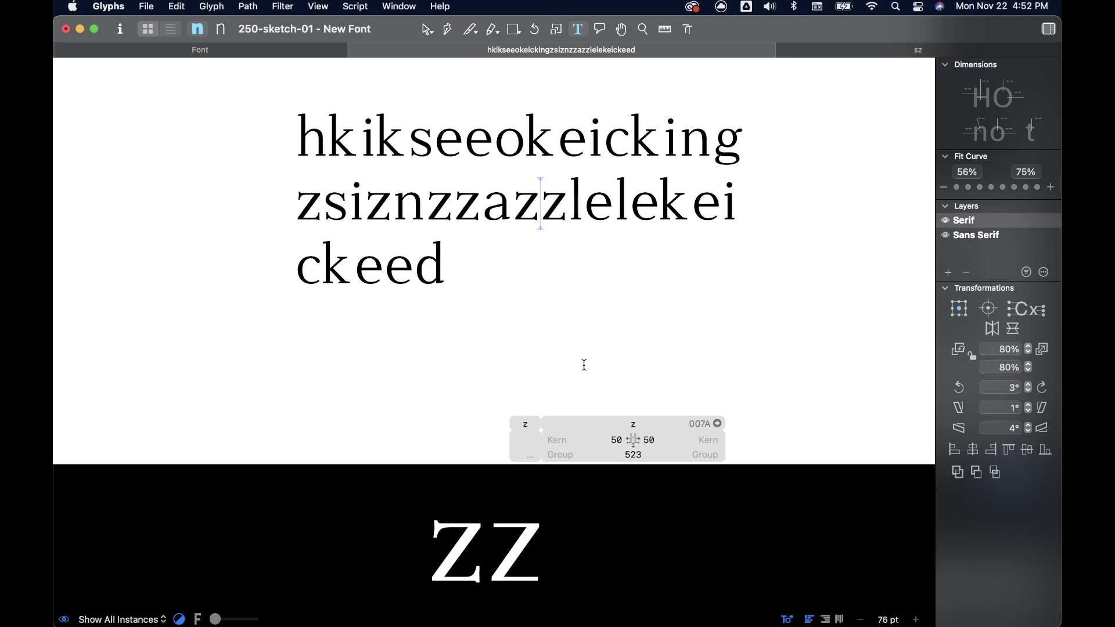
Step: Compare the z's spacing in the long sample text between the Serif and Sans Serif masters
{"action": "left_click", "coordinate": [224, 31]}
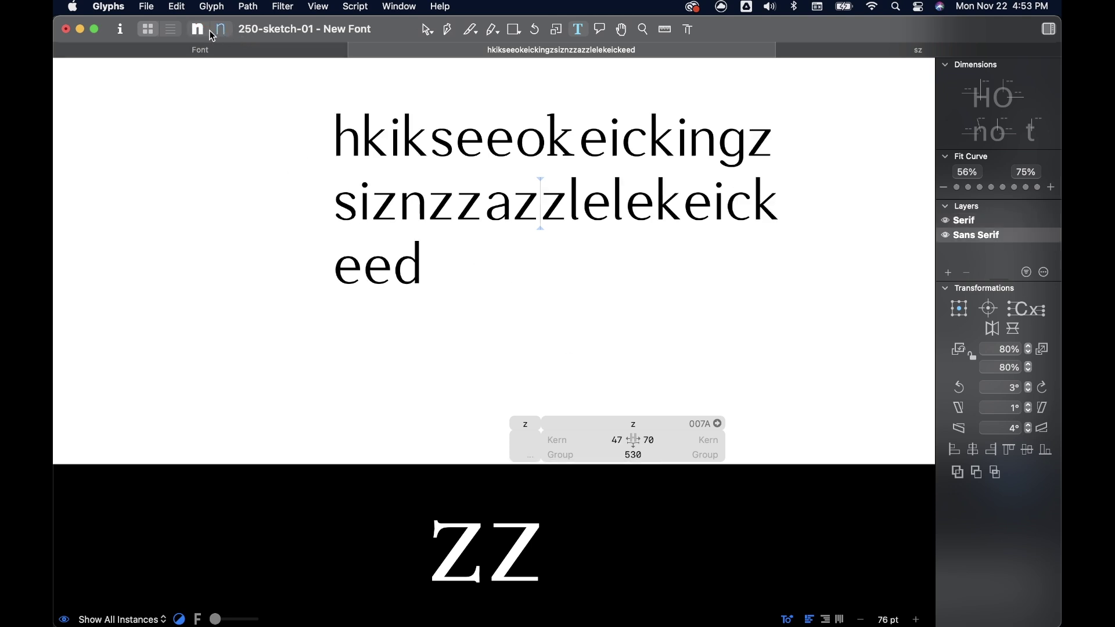
{"action": "left_click", "coordinate": [198, 30]}
{"action": "left_click", "coordinate": [219, 32]}
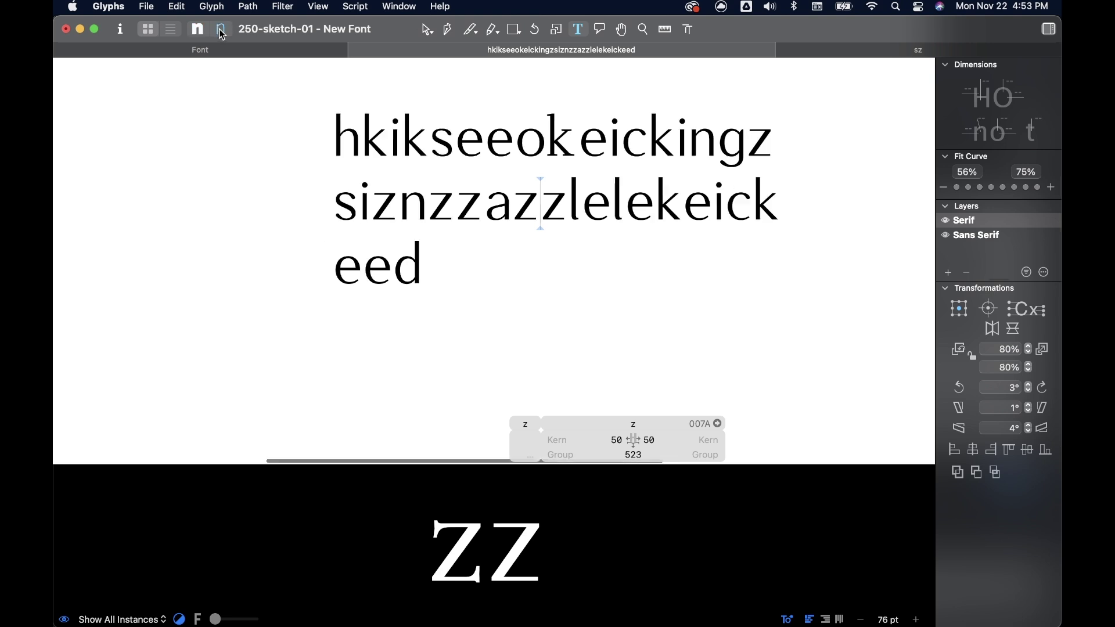